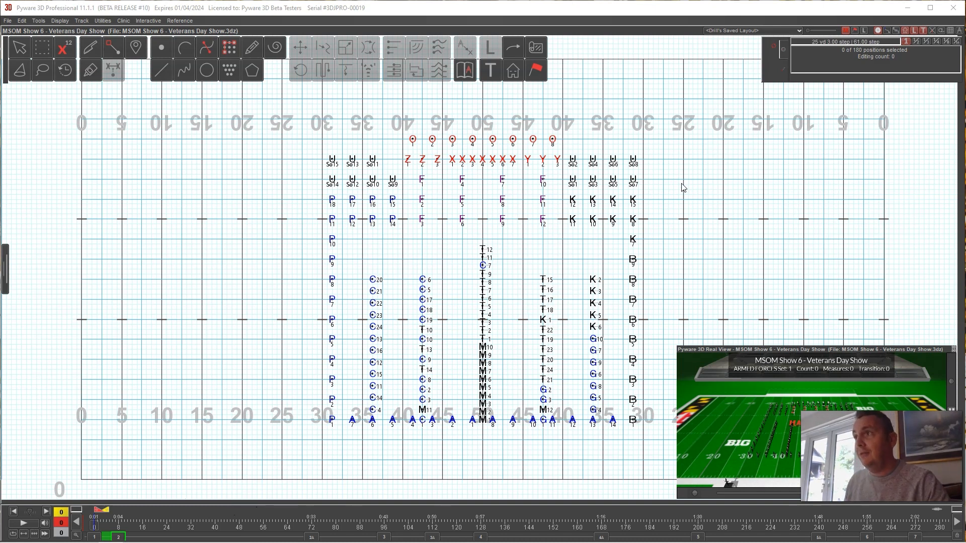
Step: Examine the drill's final set 17A, and go back to view the opening set 1
left_click(956, 524)
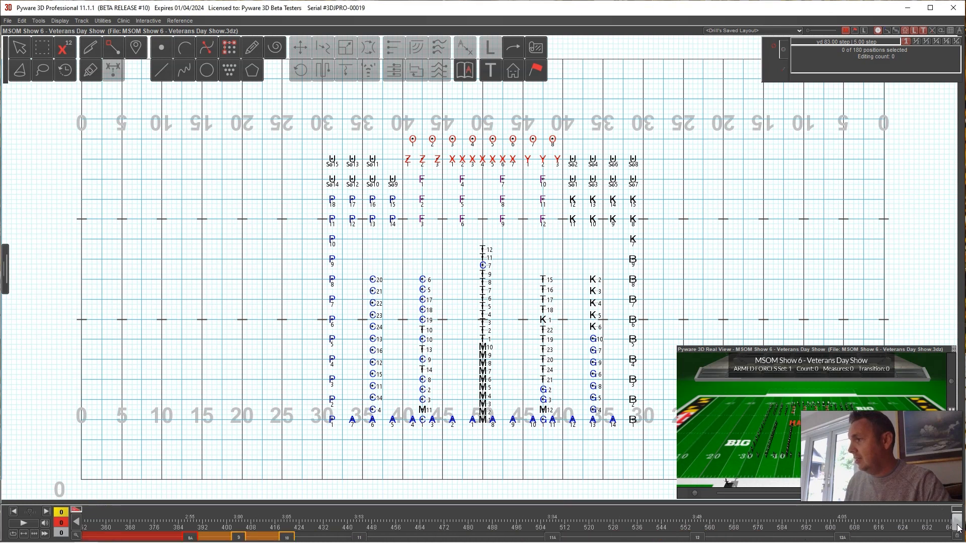
left_click(893, 537)
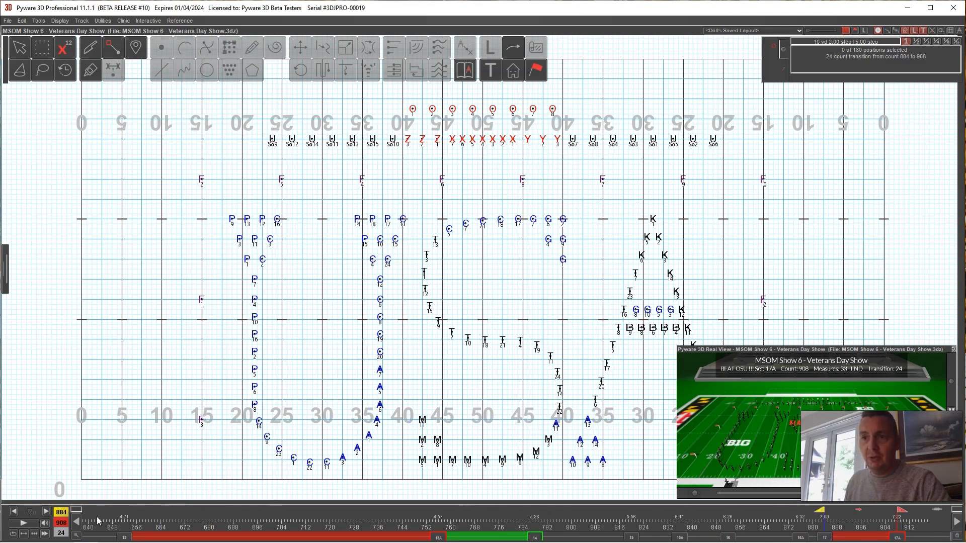
left_click(77, 523)
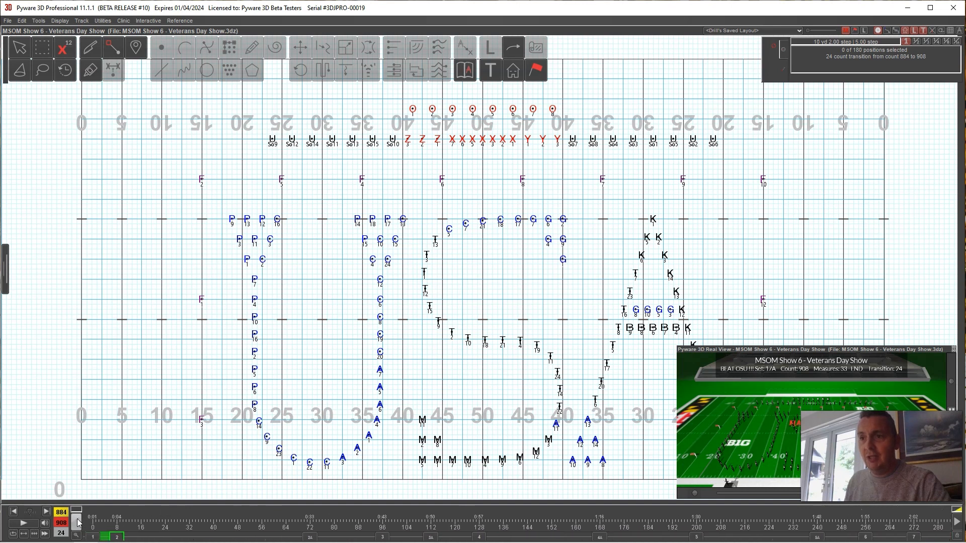
left_click(94, 537)
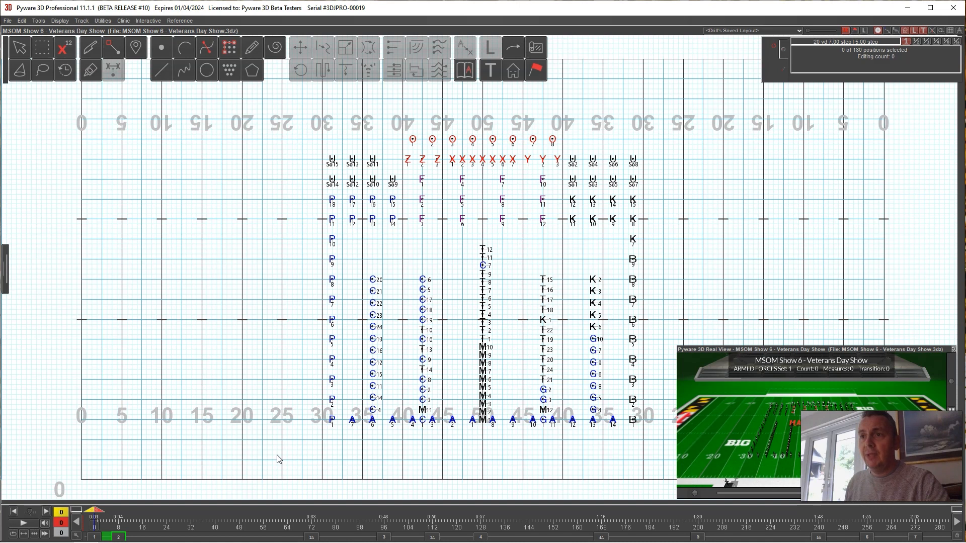
Step: In set 2, select the frontmost M performer on the 50-yard line, just behind the tip of the A line
left_click(118, 537)
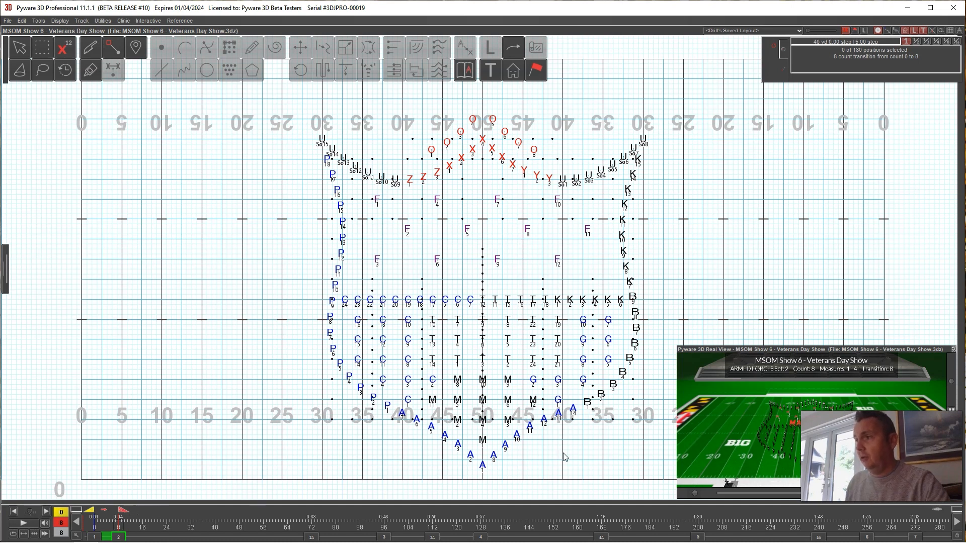
left_click(42, 48)
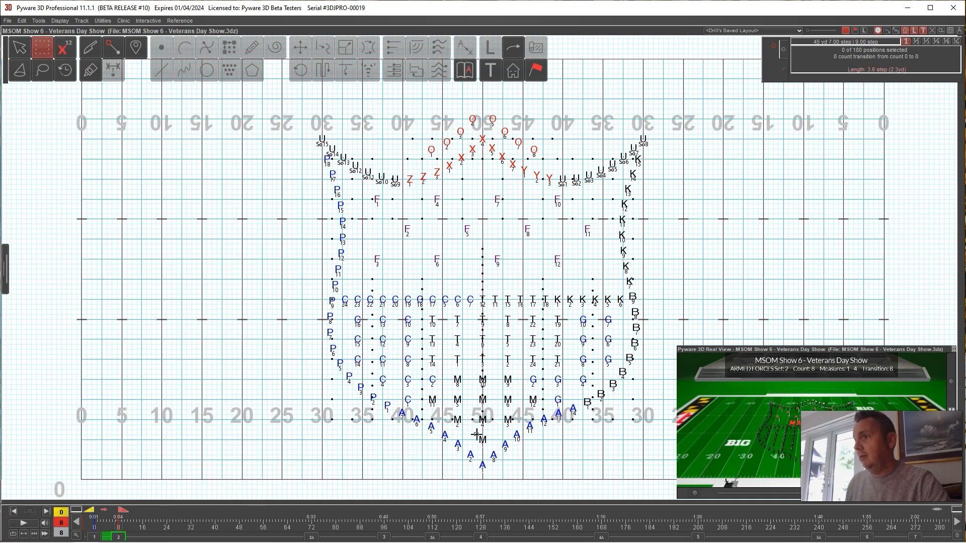
left_click_drag(475, 435, 496, 456)
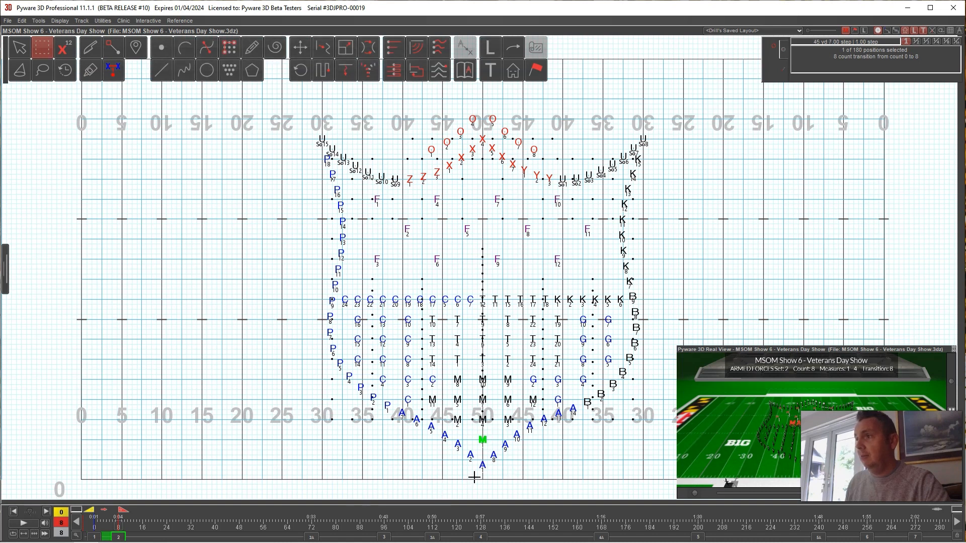
Step: Scrub through the show from set 2 to set 16, examining the selected M performer's spot in each formation
mouse_move(120, 512)
left_mouse_down()
mouse_move(86, 516)
mouse_move(564, 539)
mouse_move(898, 542)
left_mouse_up()
left_click(956, 522)
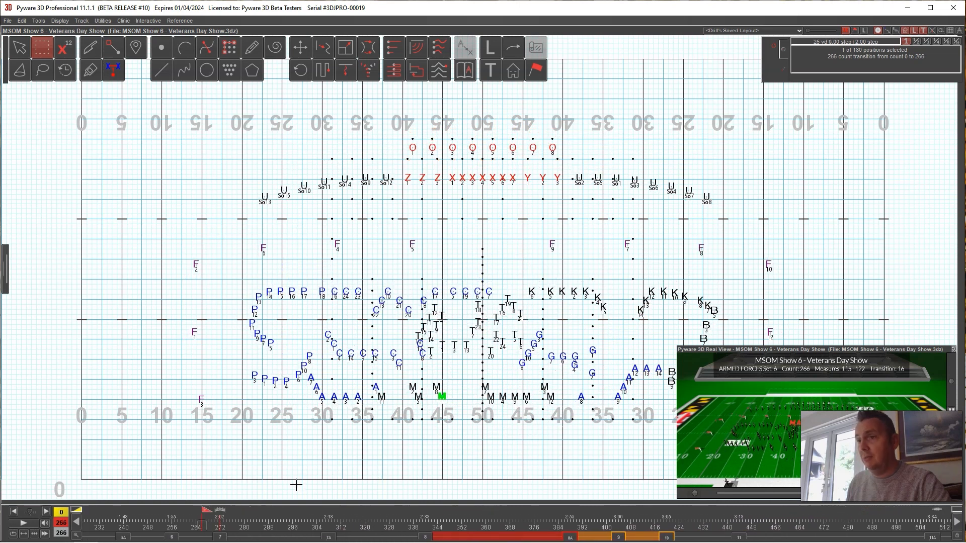
left_click(220, 535)
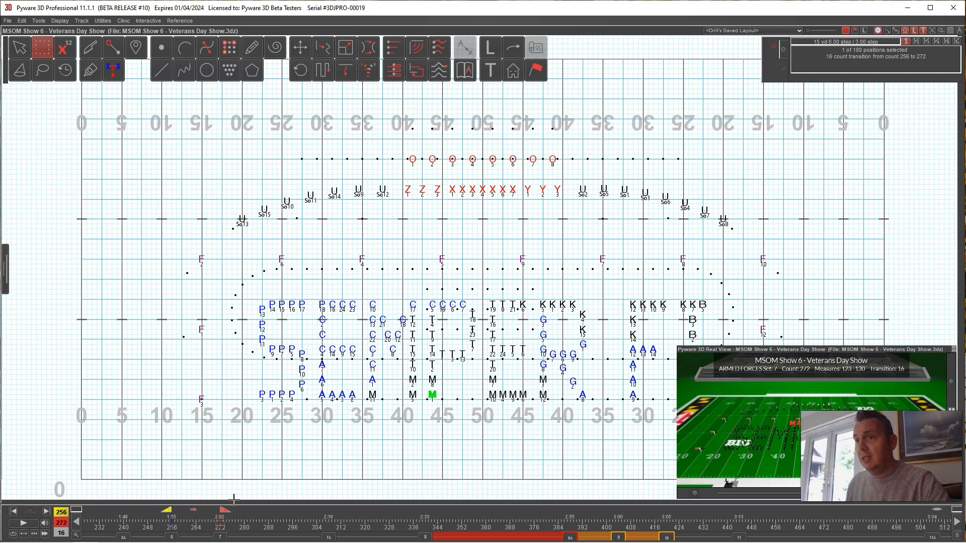
mouse_move(224, 512)
left_mouse_down()
mouse_move(302, 513)
mouse_move(425, 540)
mouse_move(618, 541)
left_mouse_up()
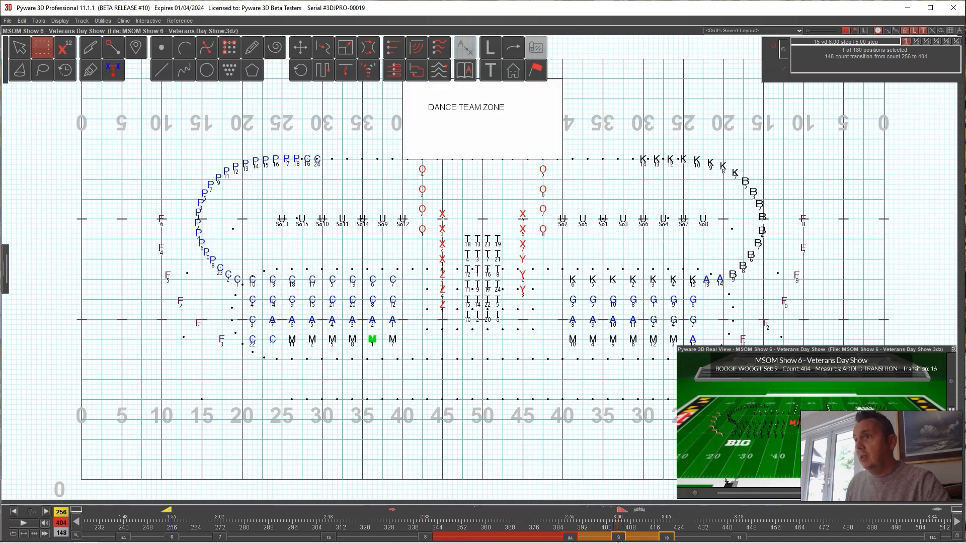
left_click(619, 539)
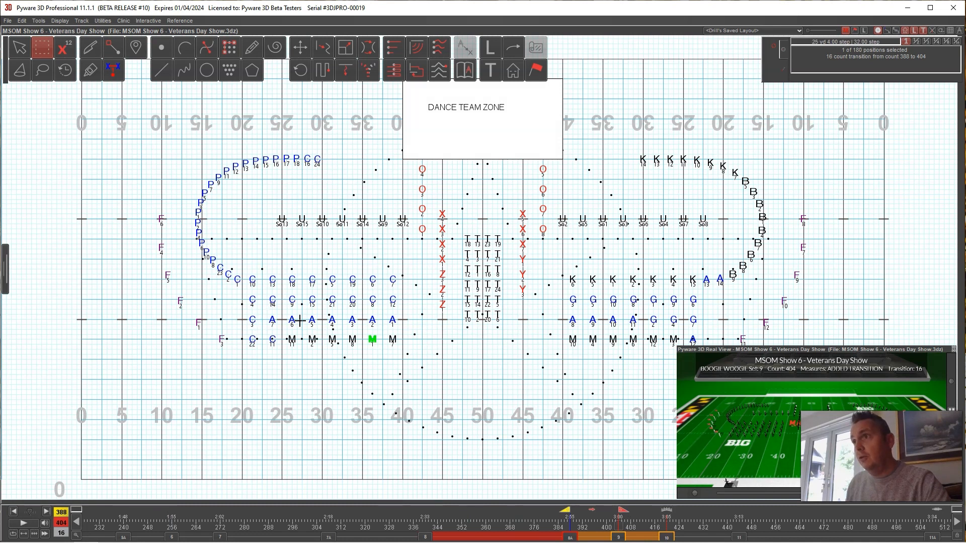
mouse_move(622, 511)
left_mouse_down()
mouse_move(768, 532)
mouse_move(824, 528)
left_mouse_up()
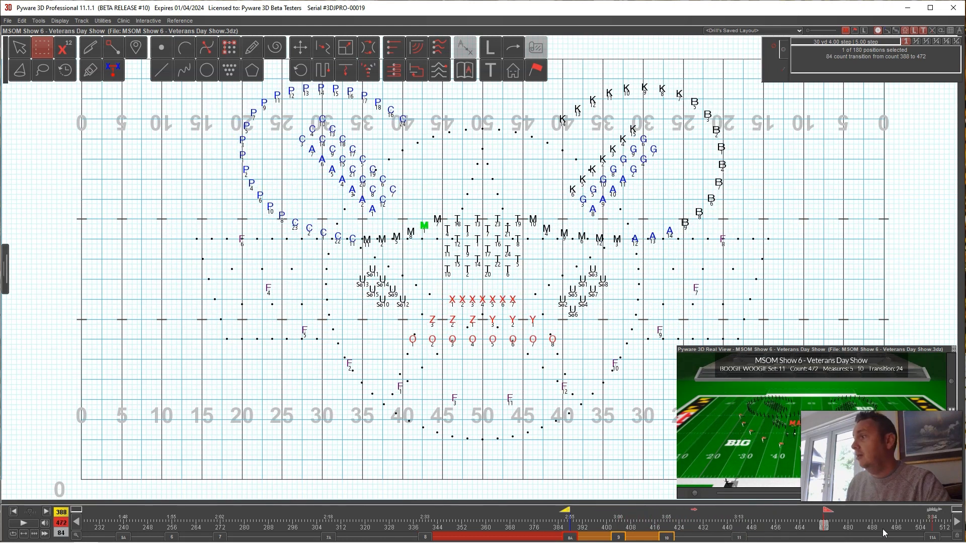
left_click(956, 524)
mouse_move(129, 512)
left_mouse_down()
mouse_move(399, 539)
mouse_move(781, 534)
left_mouse_up()
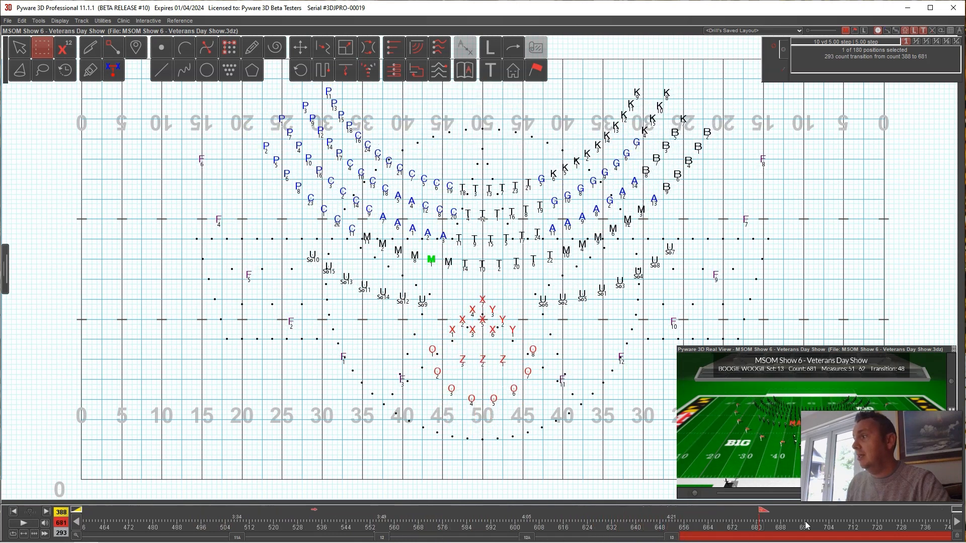
left_click(956, 523)
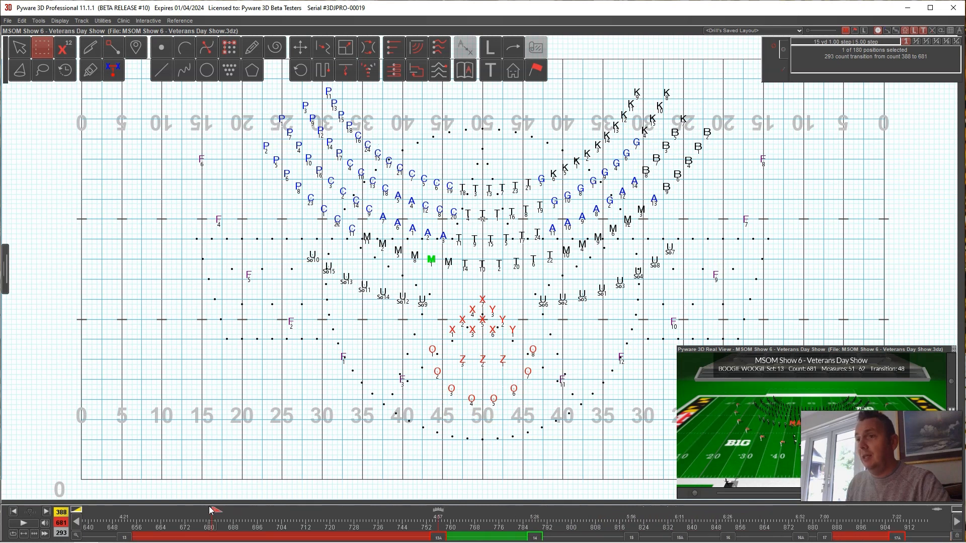
left_click_drag(216, 512, 380, 511)
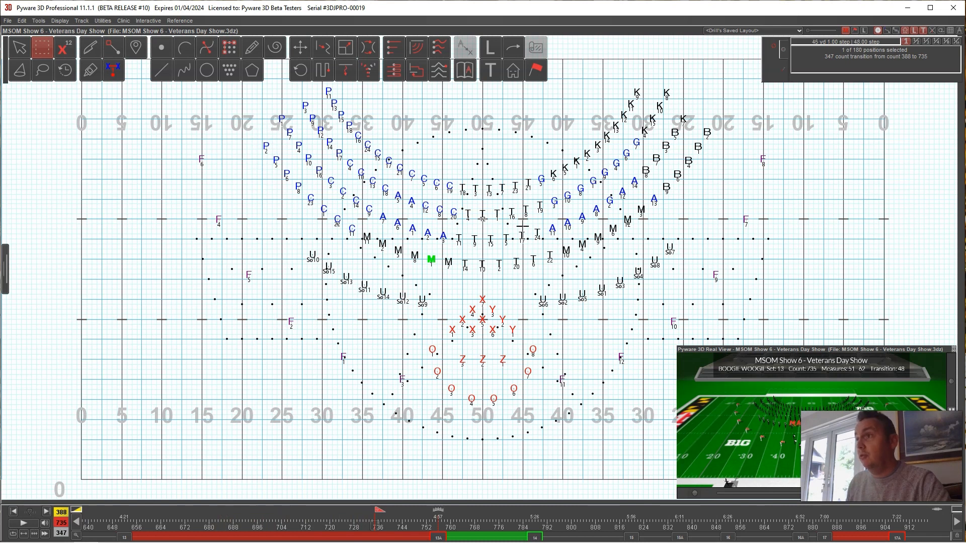
left_click_drag(380, 512, 758, 511)
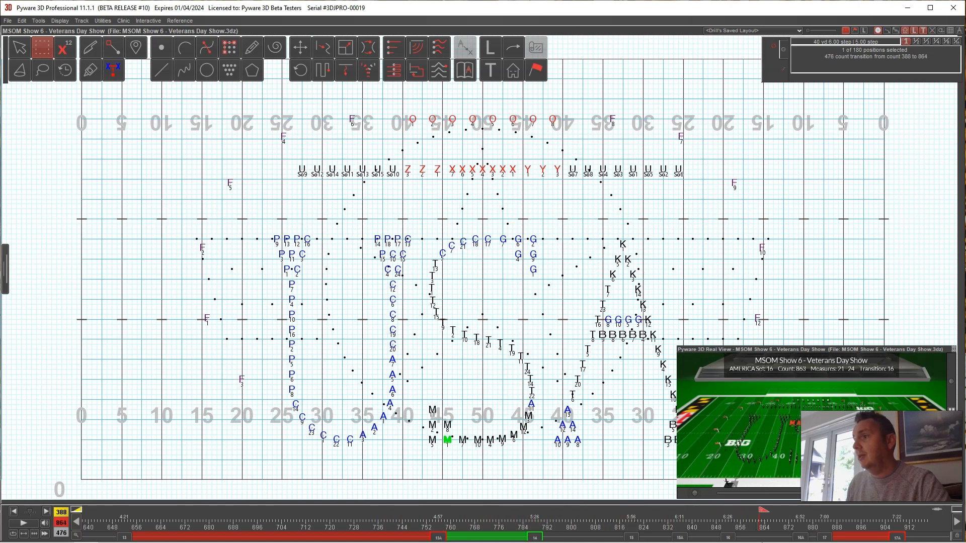
mouse_move(789, 542)
left_mouse_down()
mouse_move(854, 542)
mouse_move(782, 541)
left_mouse_up()
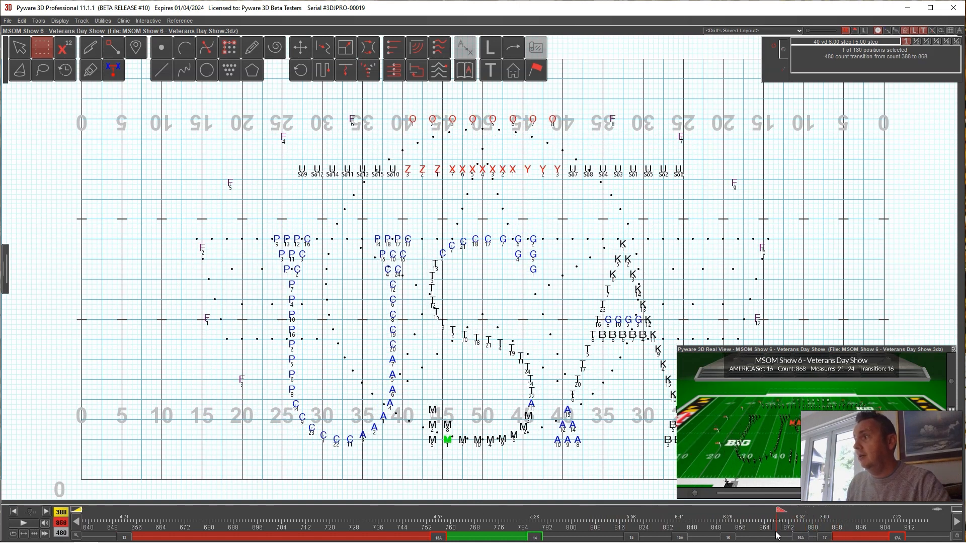
Step: Return to set 1 and permanently delete the selected M performer from the entire drill
left_click(77, 524)
left_click(94, 538)
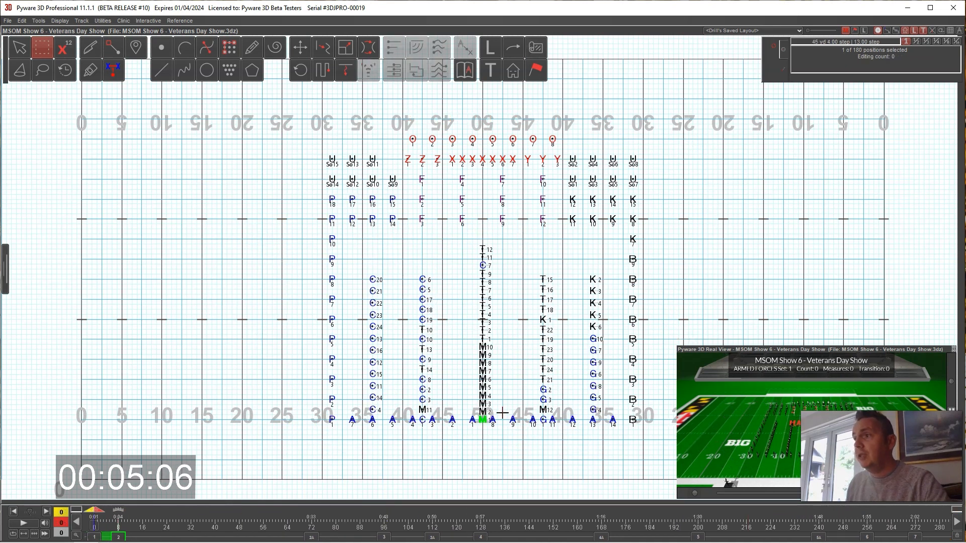
left_click(22, 20)
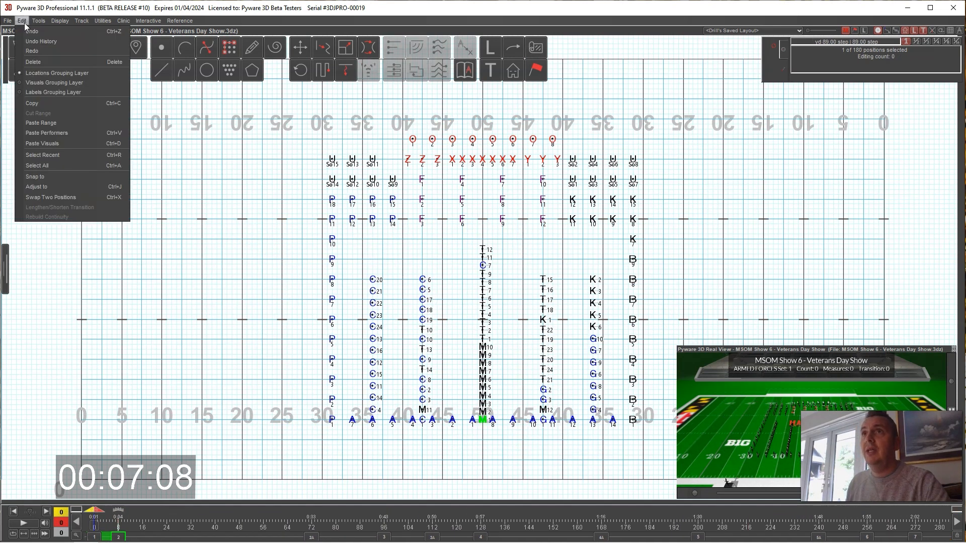
left_click(35, 62)
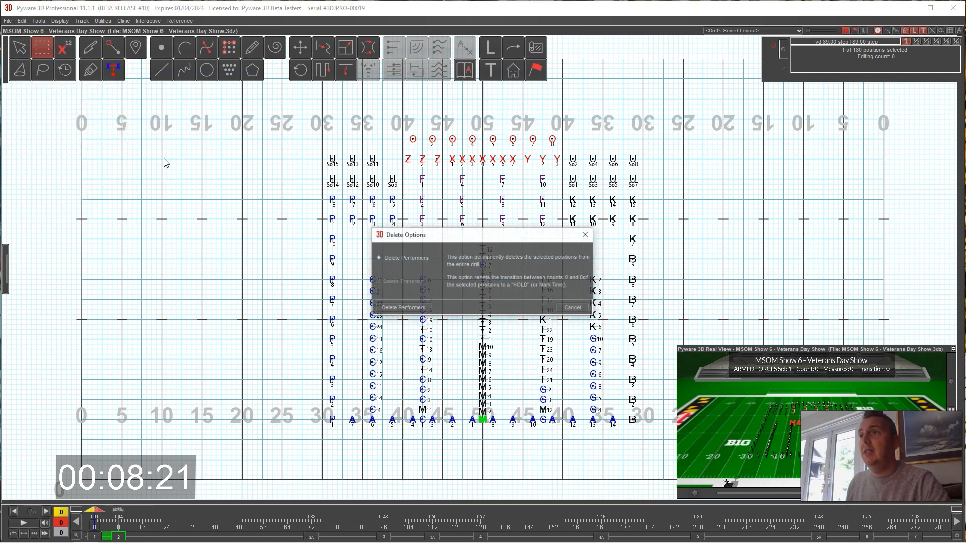
left_click(409, 304)
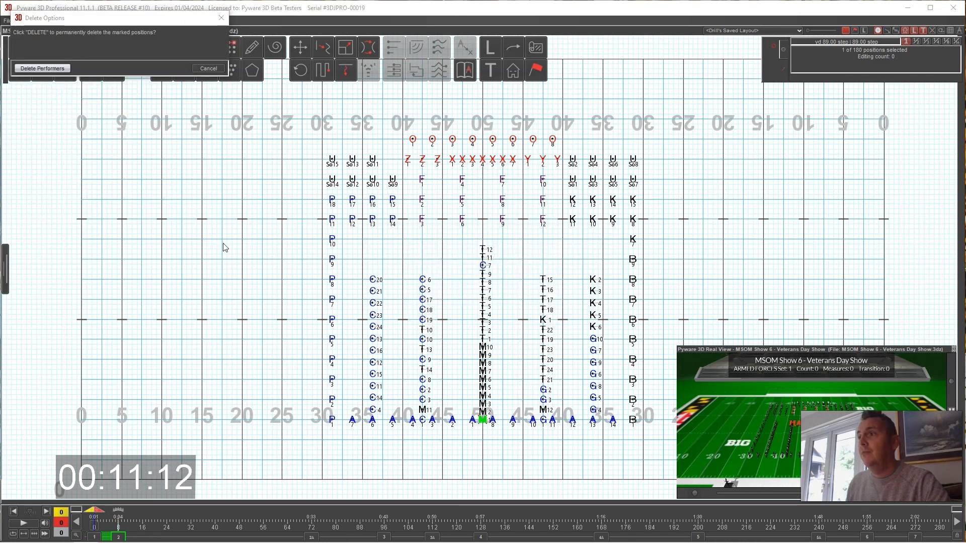
key("Return")
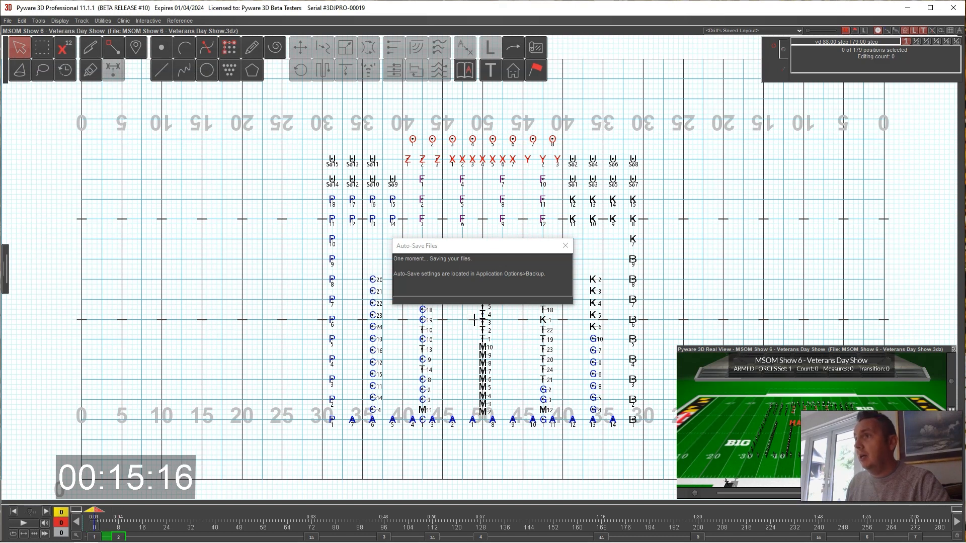
Step: Stretch the line of performers along the 50-yard line forward so its front end fills the deleted performer's spot in set 1
double_click(485, 338)
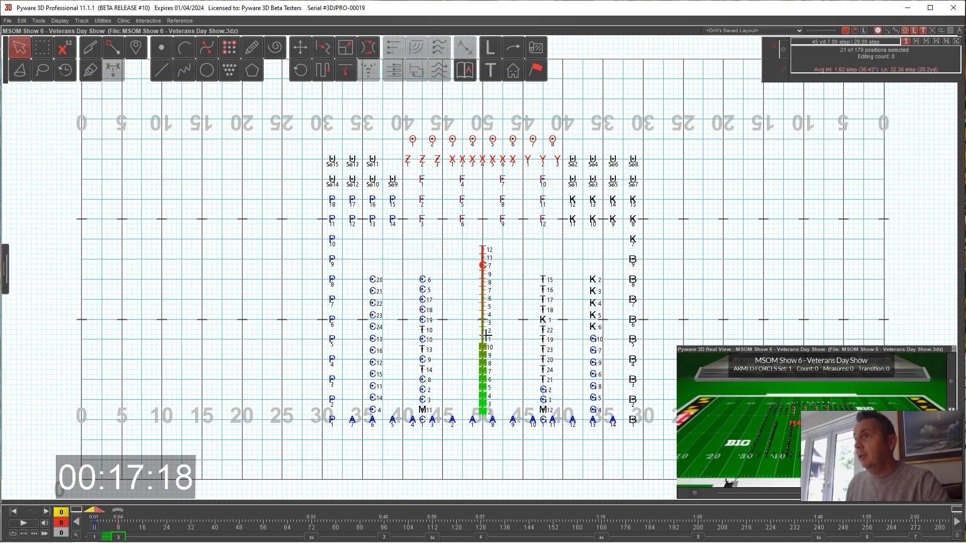
left_click(323, 70)
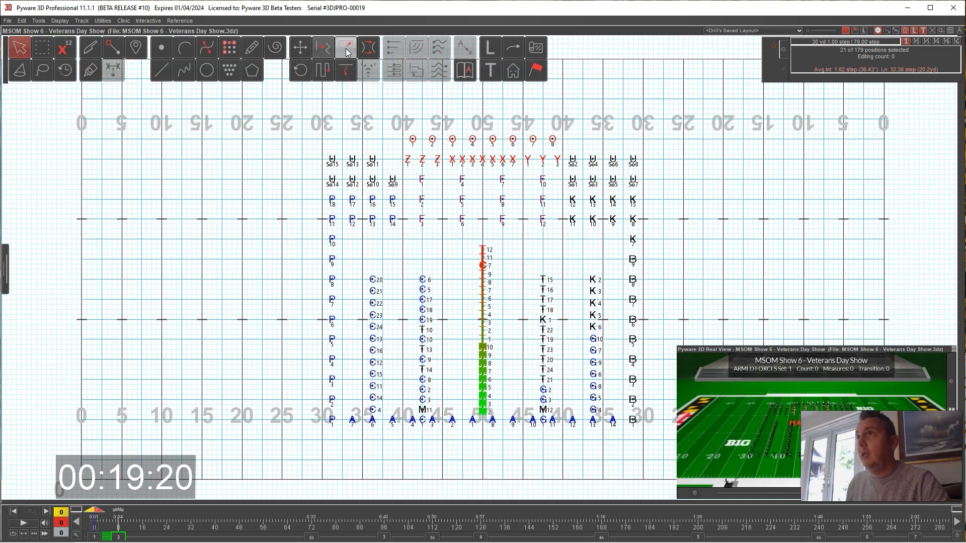
left_click(345, 49)
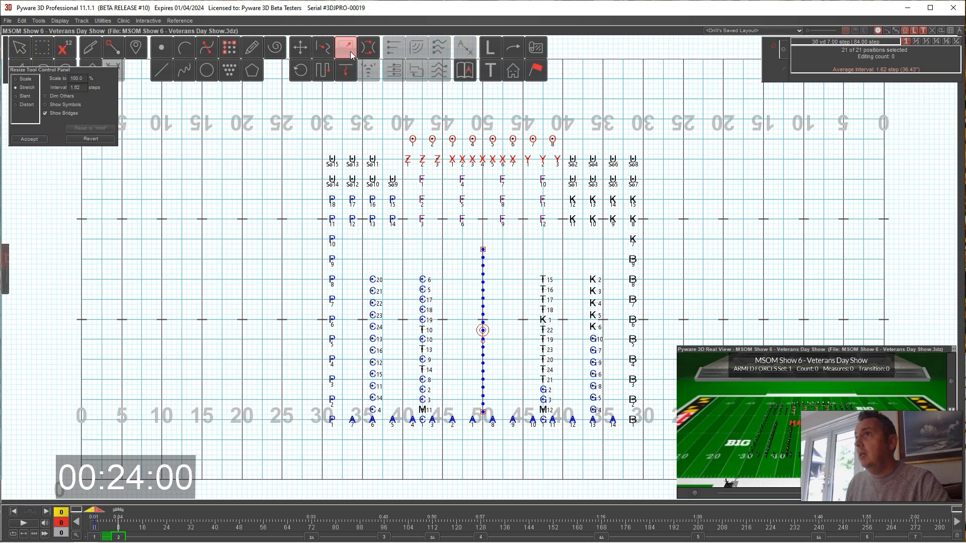
left_click_drag(483, 412, 483, 420)
left_click(42, 140)
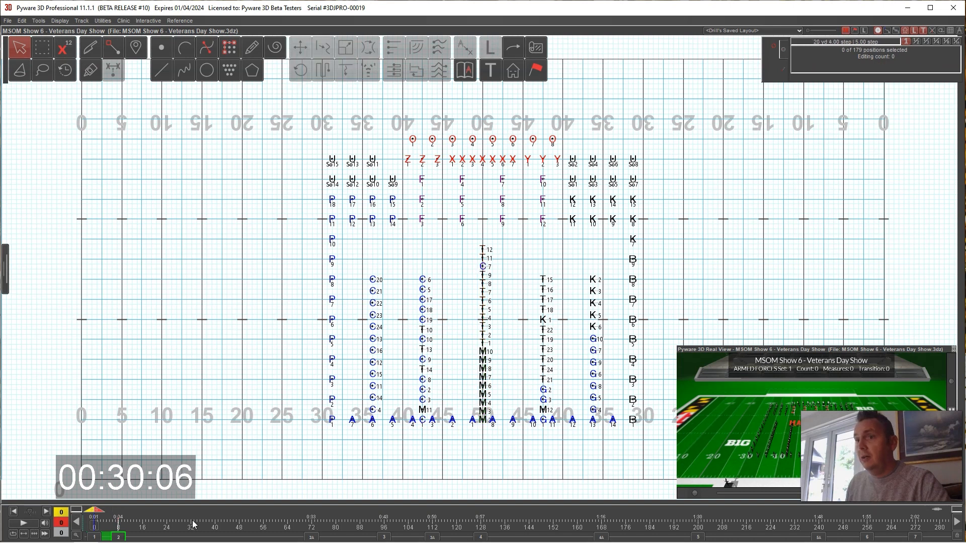
Step: Enlarge the 3D Real View to examine set 2 from the front and at an angle, and roll the window up out of the way
left_click(120, 537)
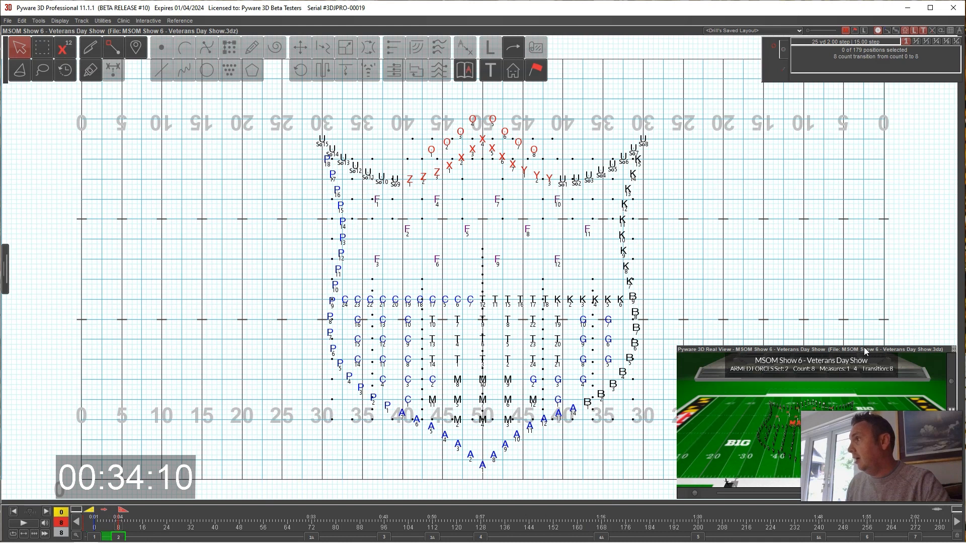
left_click_drag(865, 352, 585, 105)
left_click_drag(673, 251, 872, 420)
left_click_drag(699, 397, 694, 358)
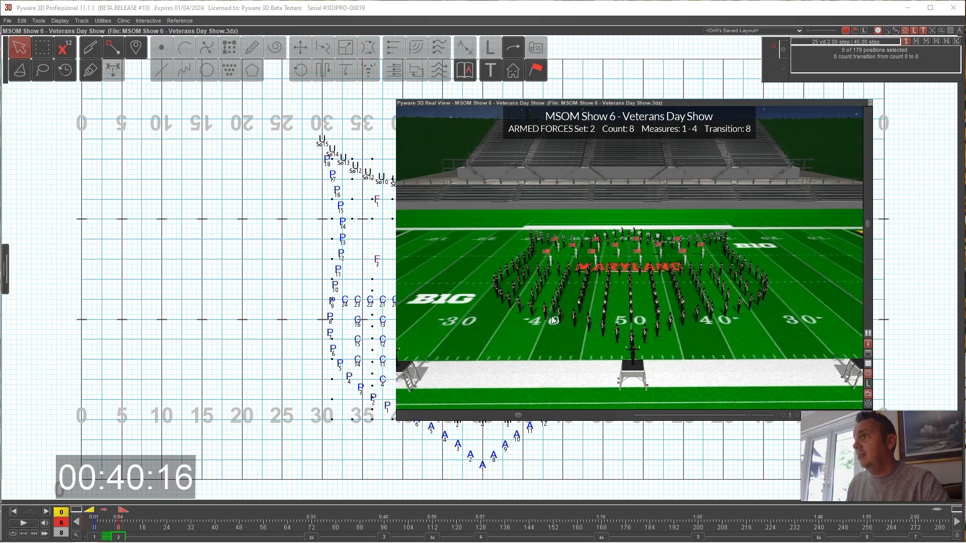
left_click_drag(672, 359, 545, 359)
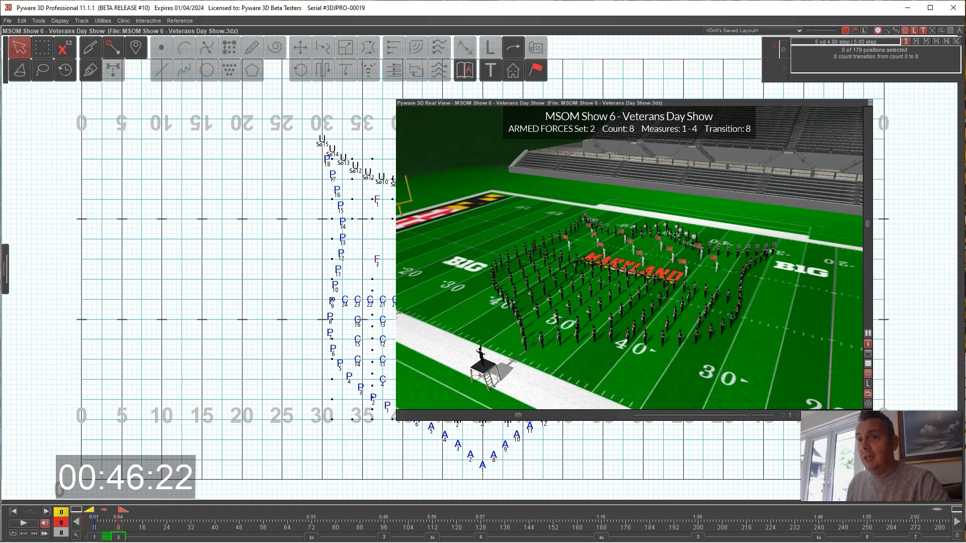
left_click(38, 527)
left_click_drag(669, 368, 621, 368)
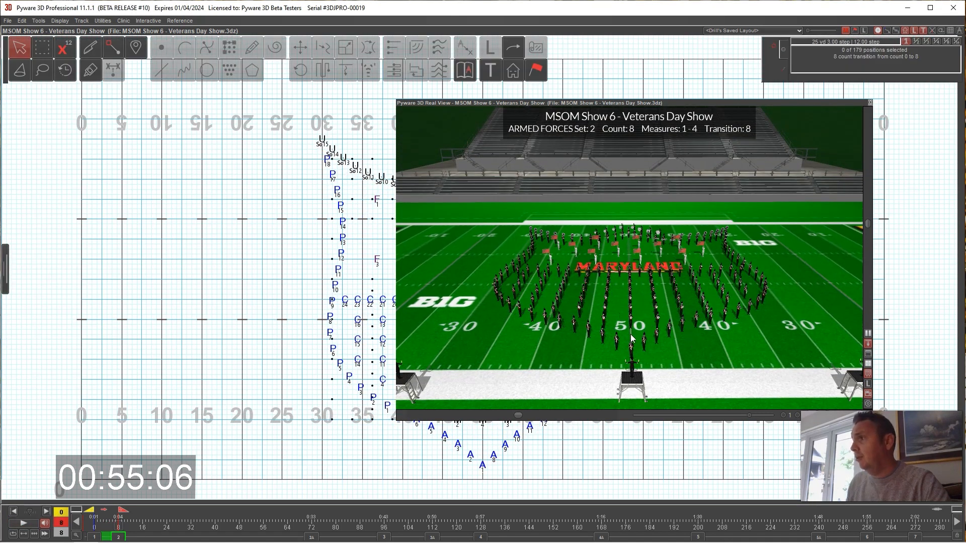
double_click(650, 101)
left_click_drag(650, 102, 773, 278)
Step: In set 3, redraw the eleven front-row M performers as a straight line with 3-step intervals, just in front of their row
left_click(311, 537)
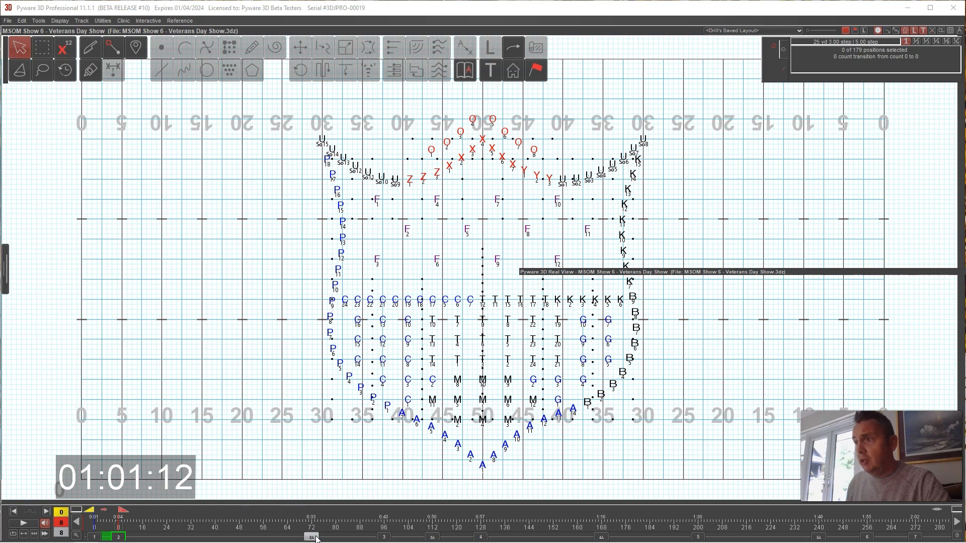
left_click(384, 536)
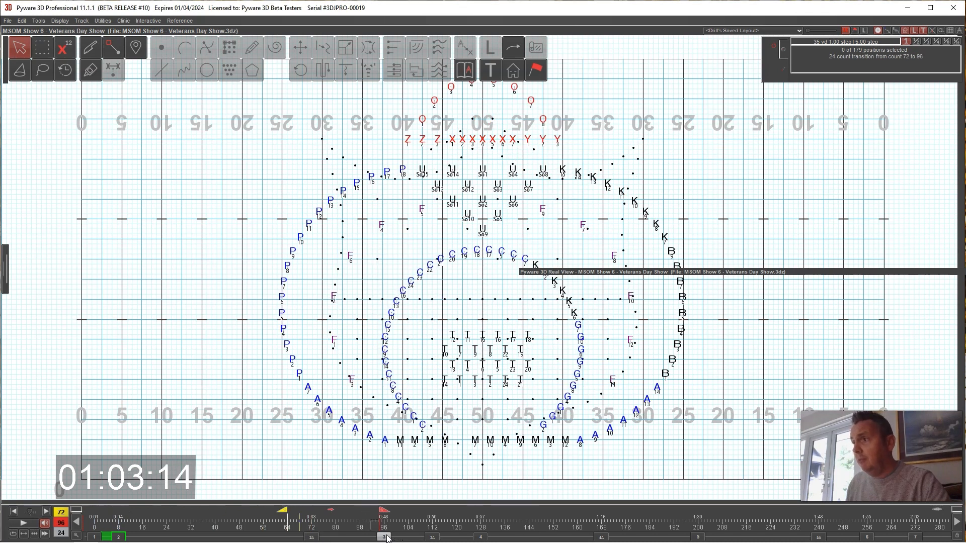
left_click(42, 48)
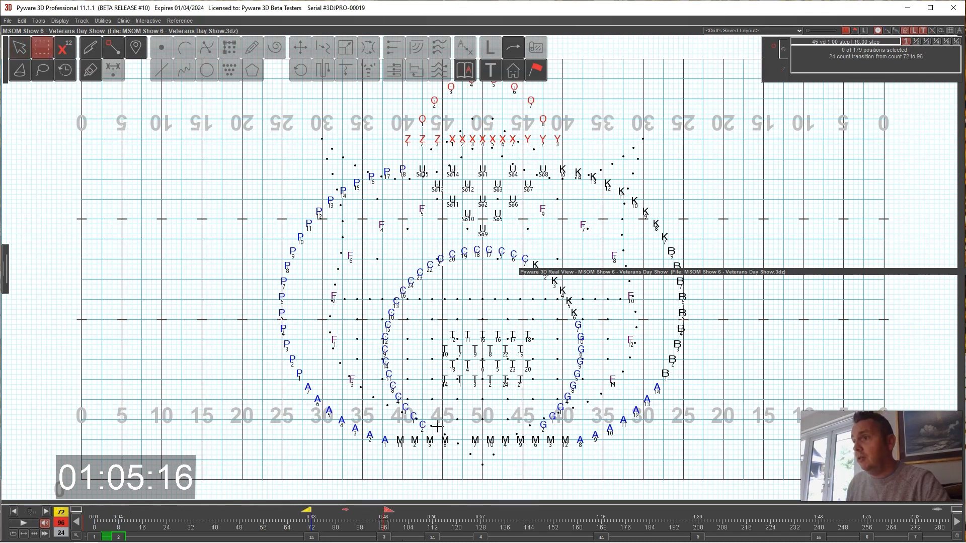
left_click_drag(395, 435, 455, 457)
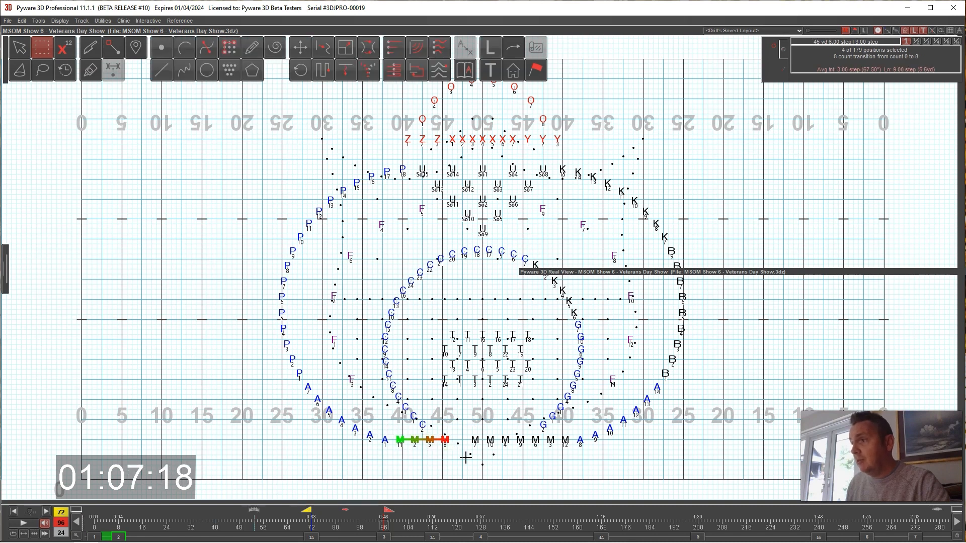
left_click_drag(395, 433, 586, 467)
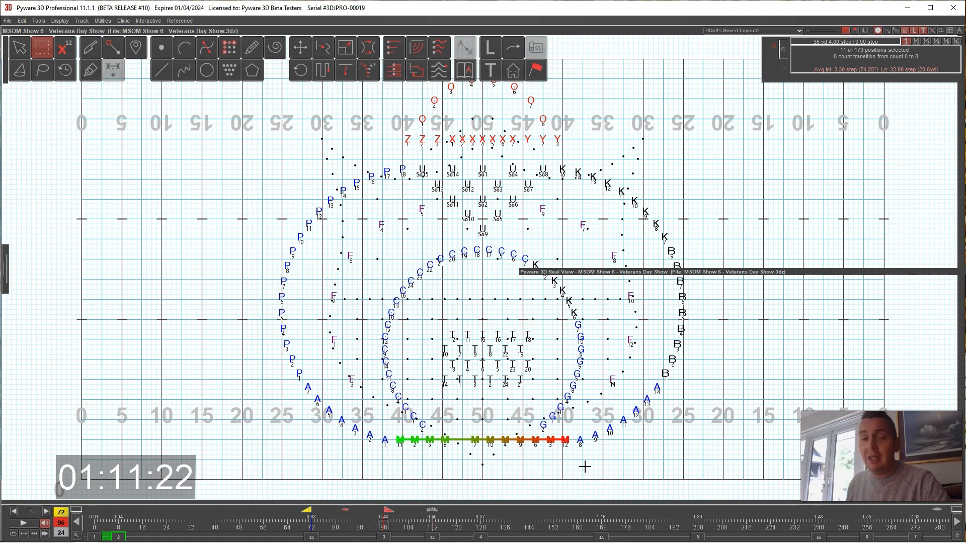
left_click(506, 471)
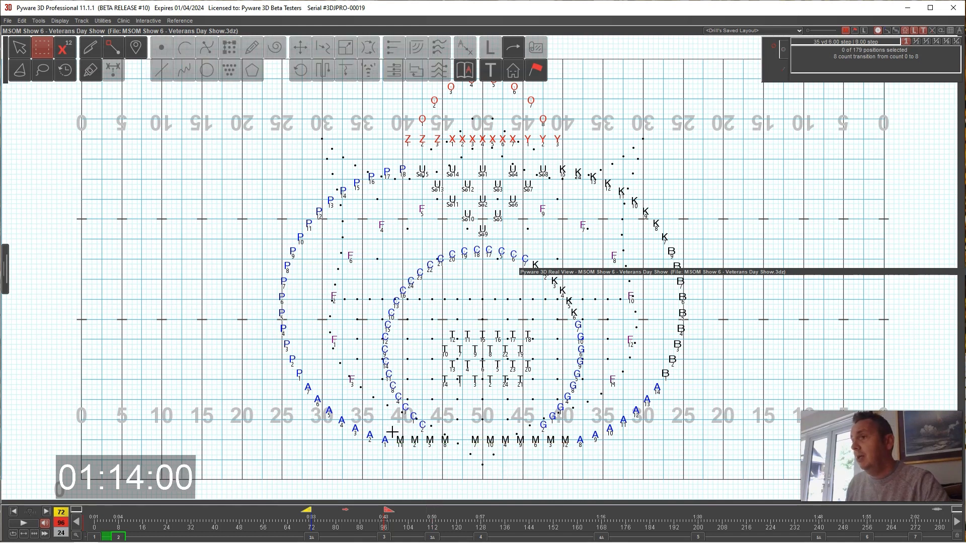
left_click_drag(392, 432, 578, 466)
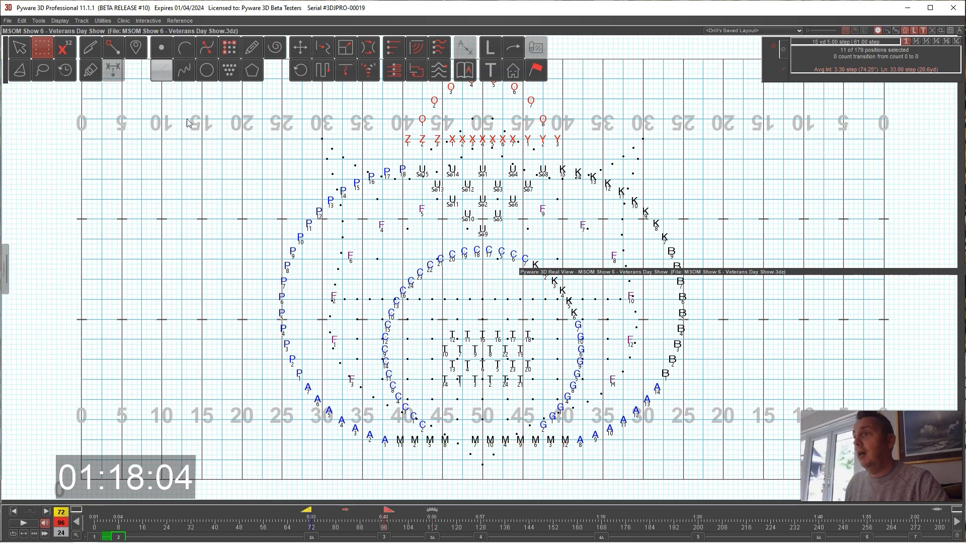
left_click(161, 70)
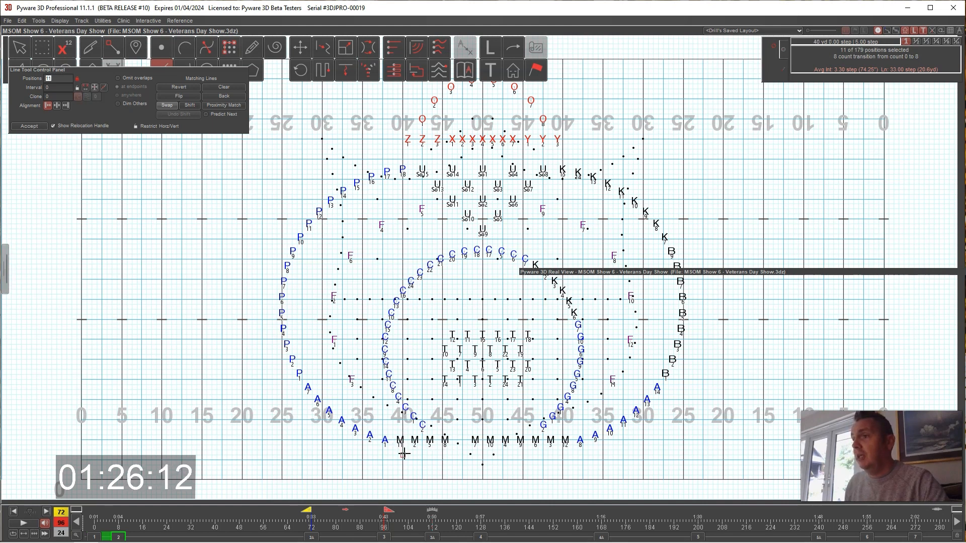
mouse_move(415, 461)
left_mouse_down()
mouse_move(548, 474)
mouse_move(552, 460)
left_mouse_up()
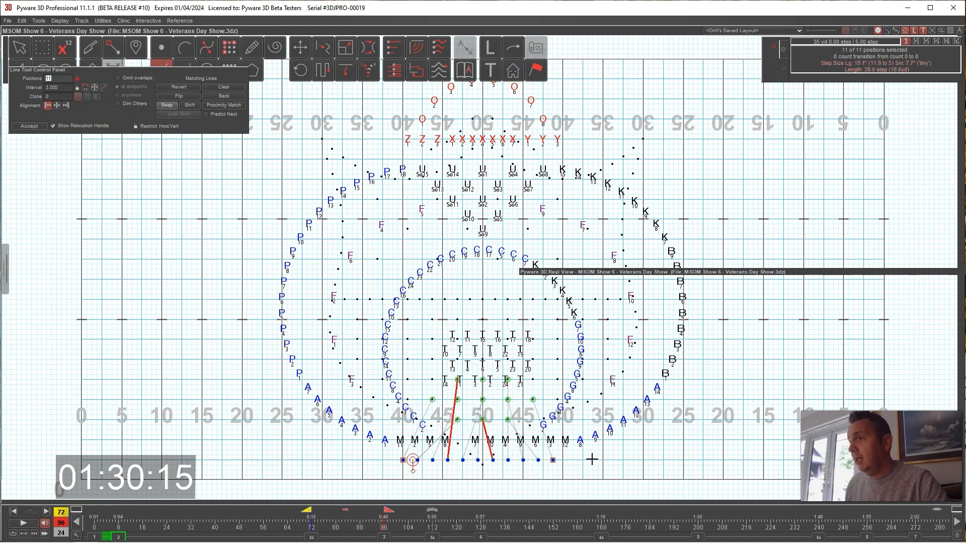
left_click(40, 127)
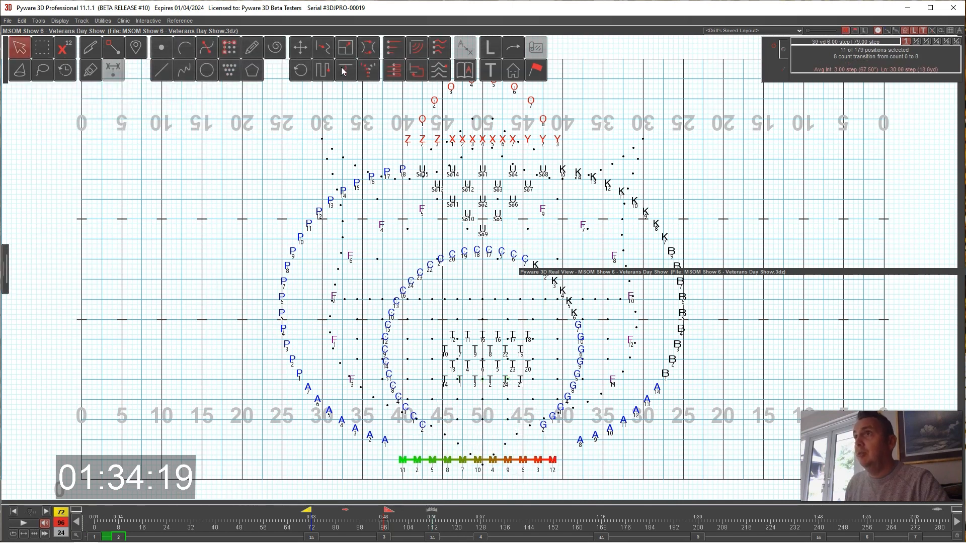
Step: Move the new M line back onto its original row in set 3, centred on the 50-yard line
left_click(300, 47)
left_click_drag(478, 460, 483, 441)
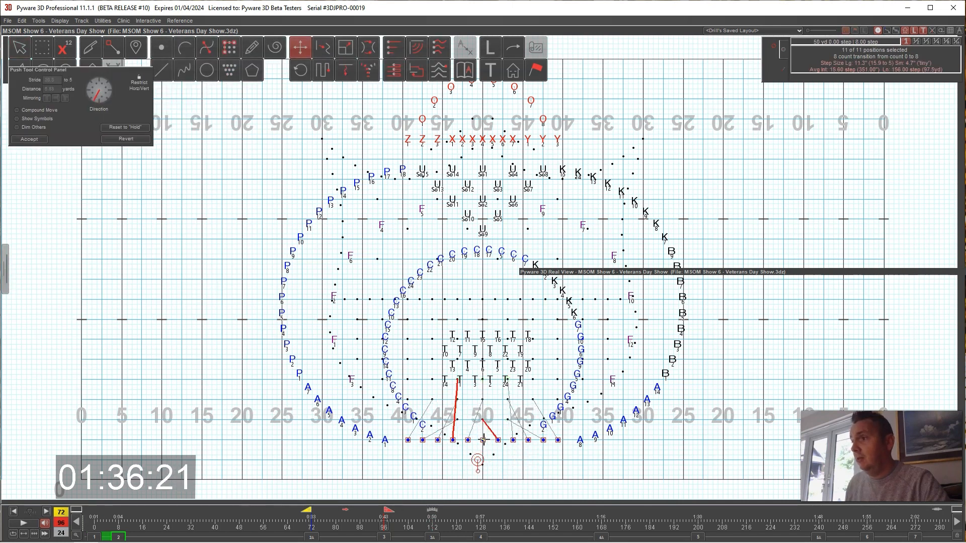
left_click(33, 140)
Step: Morph the left arc of P and A performers so its front end closes up toward the M line
left_click_drag(269, 267, 334, 312)
left_click_drag(270, 297, 327, 389)
left_click(323, 46)
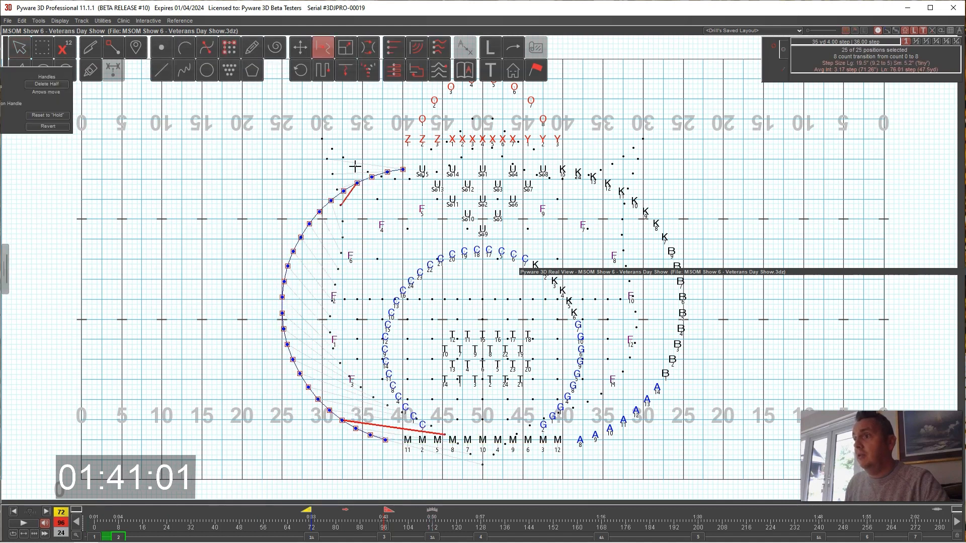
left_click_drag(387, 439, 397, 440)
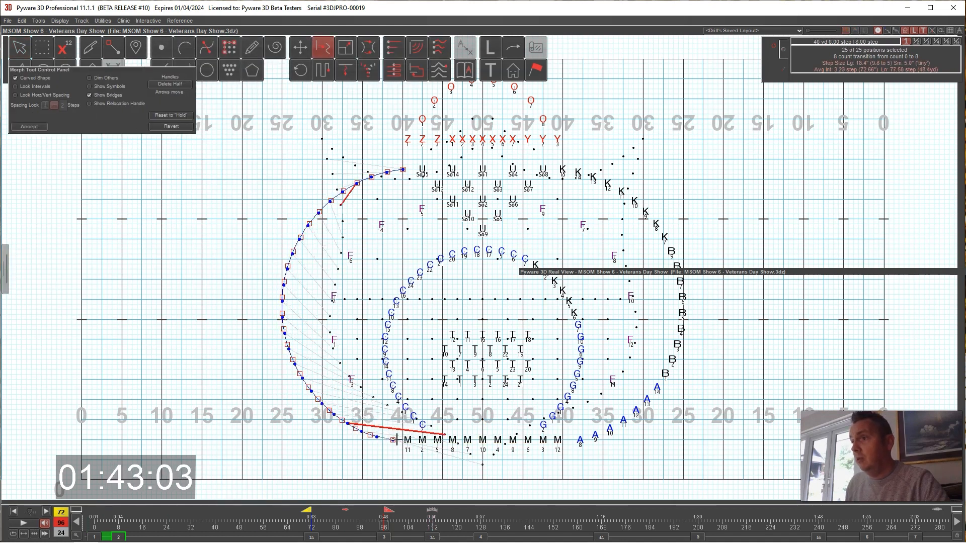
left_click(37, 129)
Step: Morph the right arc of A, B and K performers so its front end closes up toward the M line
left_click_drag(638, 433, 636, 376)
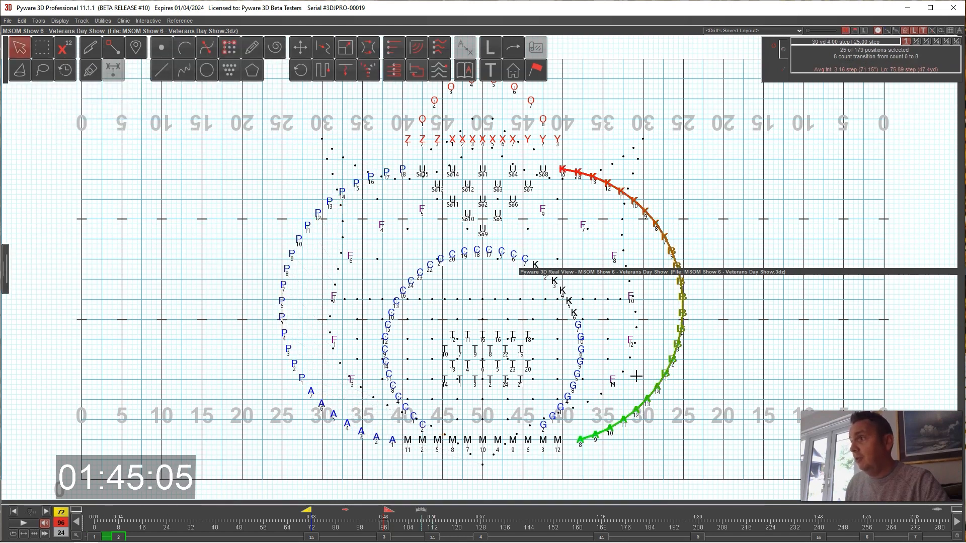
left_click(320, 48)
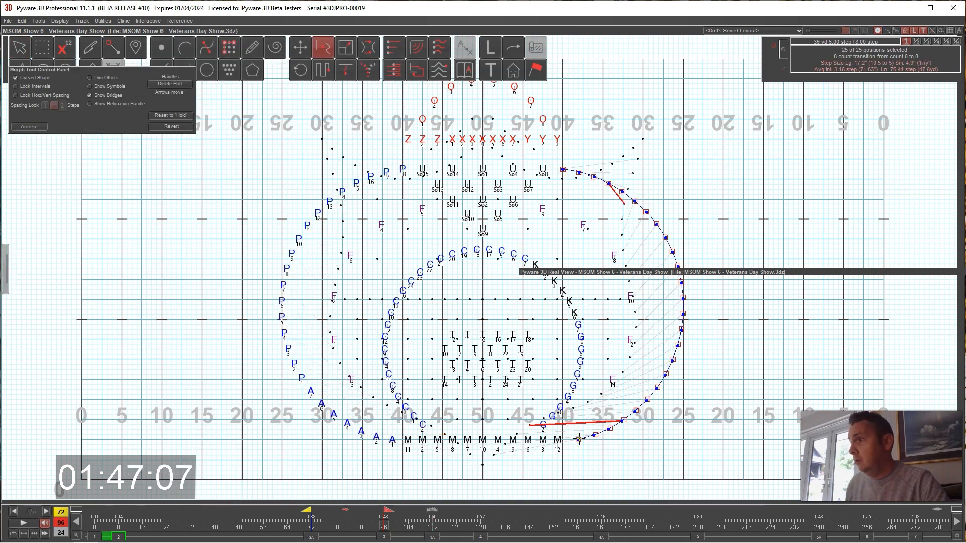
left_click(29, 126)
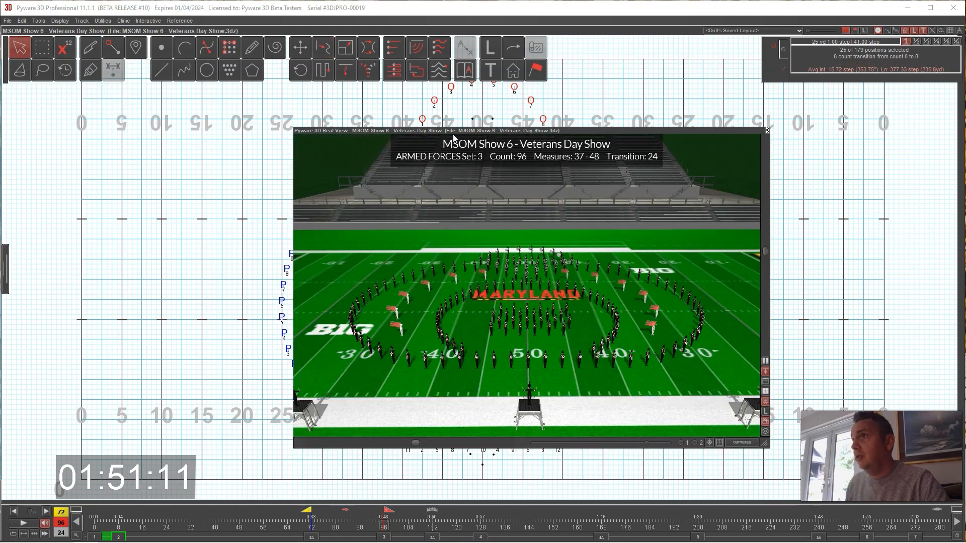
Step: Scrub from count 72 to 96 in the 3D Real View to examine the move into set 3
left_click(315, 536)
left_click_drag(314, 511, 386, 513)
left_click(383, 536)
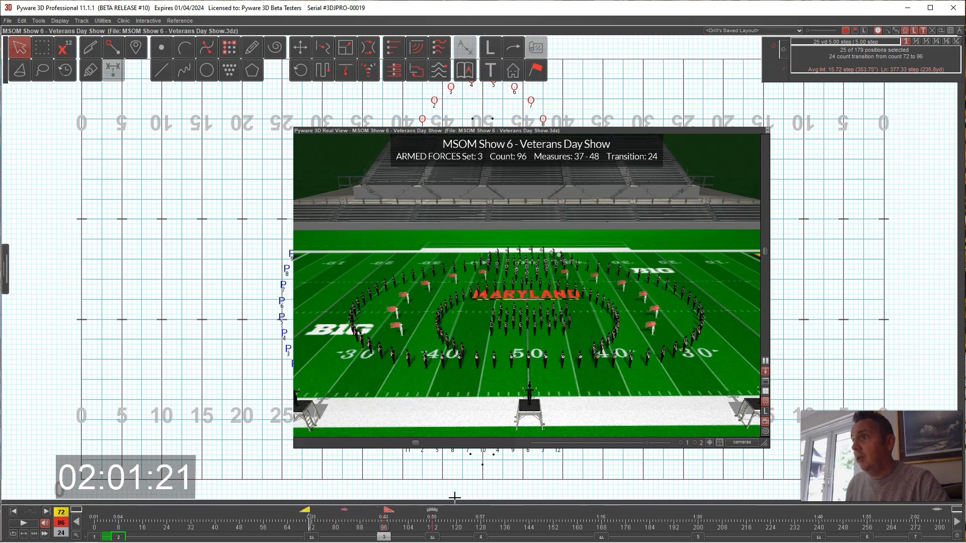
Step: In set 3A, select the whole outer ring and delete its transition between counts 96 and 112 so it holds
left_click(435, 538)
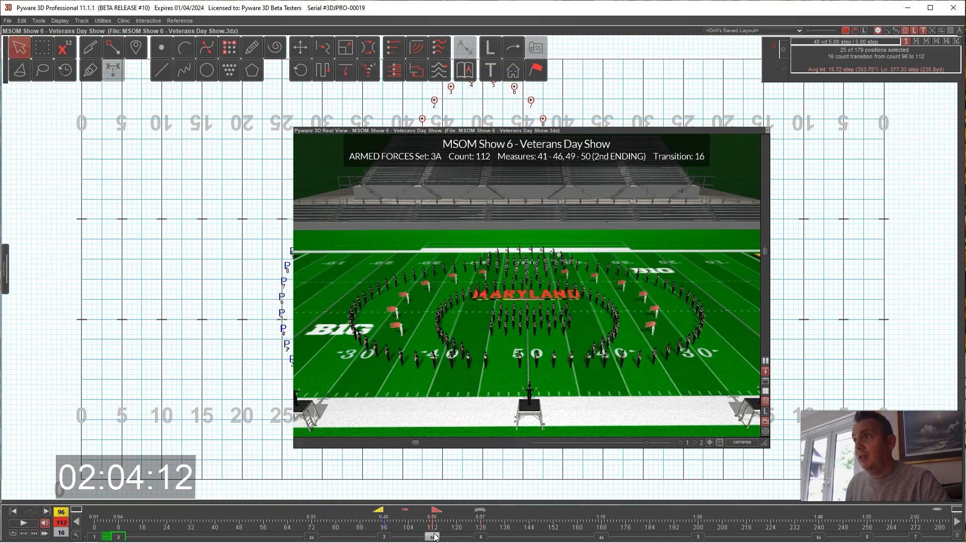
double_click(465, 130)
left_click_drag(370, 430, 613, 457)
left_click(23, 21)
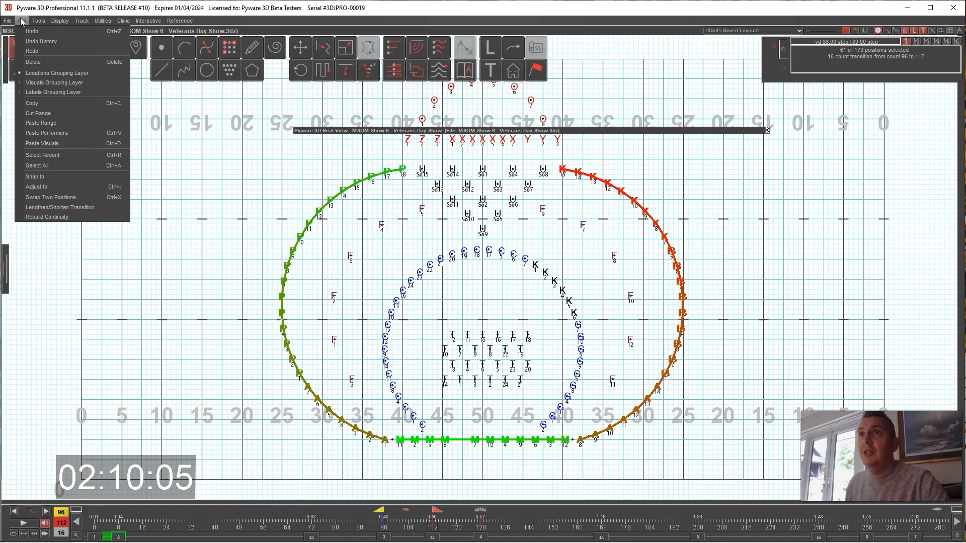
left_click(32, 62)
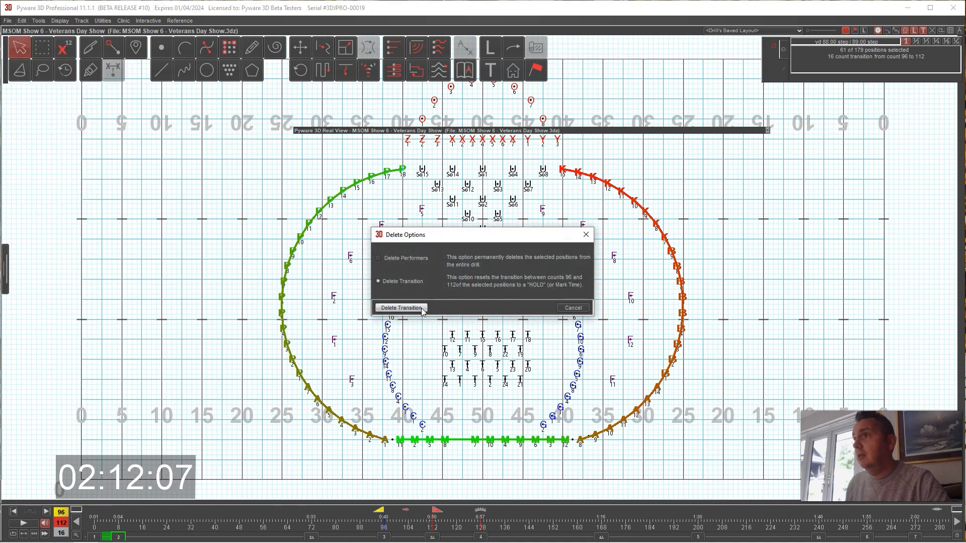
key("Return")
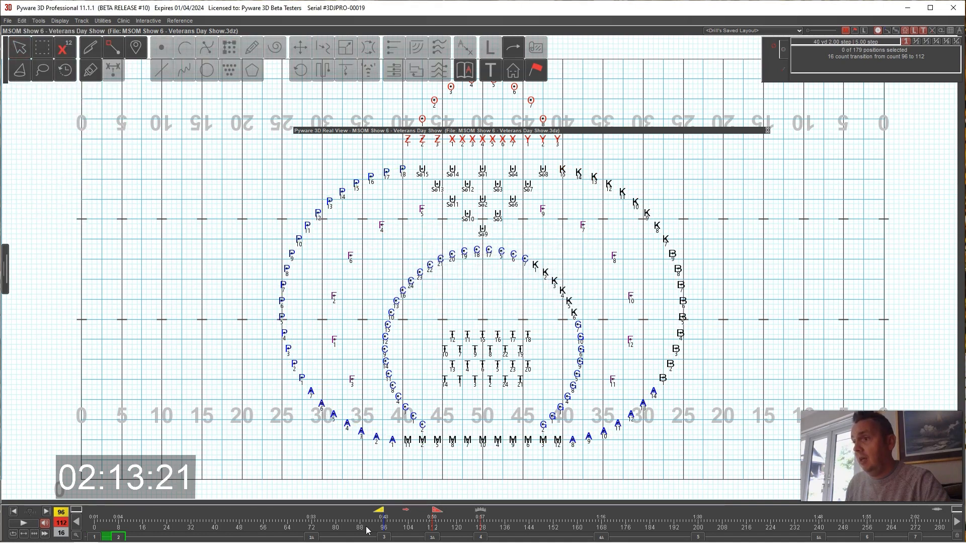
Step: Scrub through the moves into sets 3 and 3A to examine the outer ring, and go on to set 4
left_click(311, 536)
left_click_drag(313, 521, 385, 522)
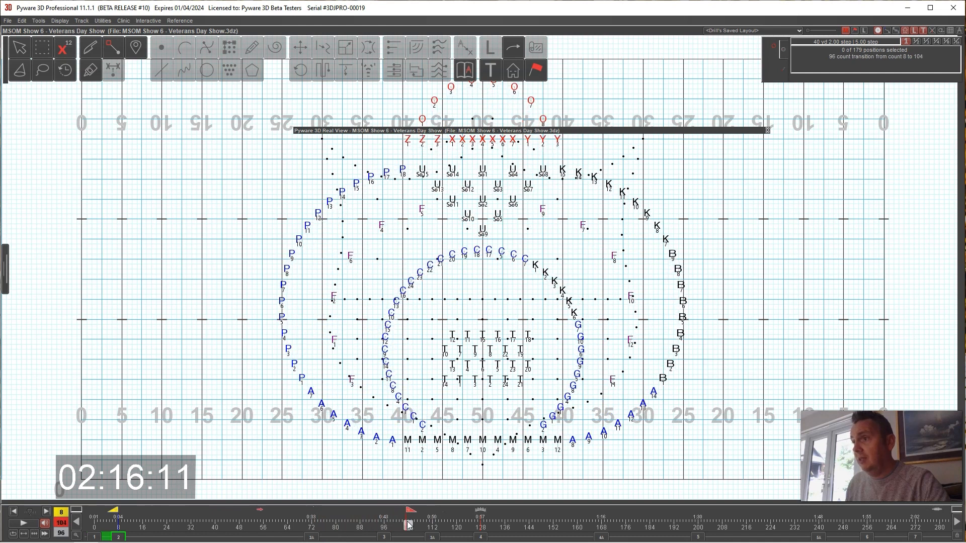
left_click(432, 538)
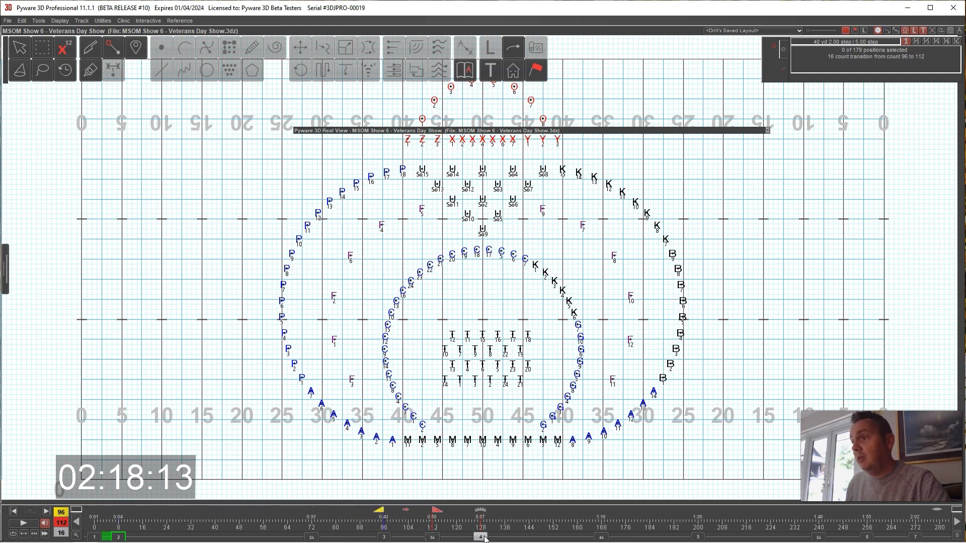
left_click(482, 537)
left_click(20, 47)
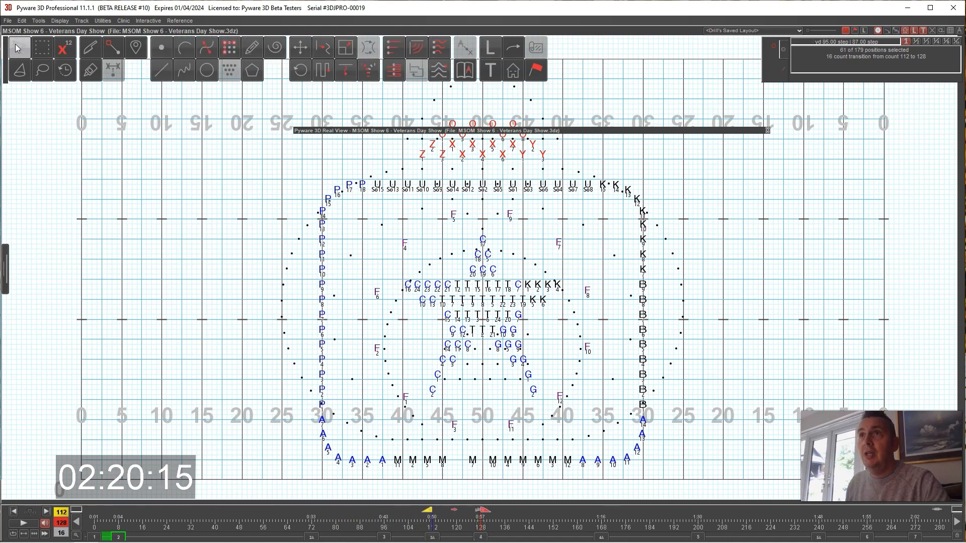
left_click(303, 51)
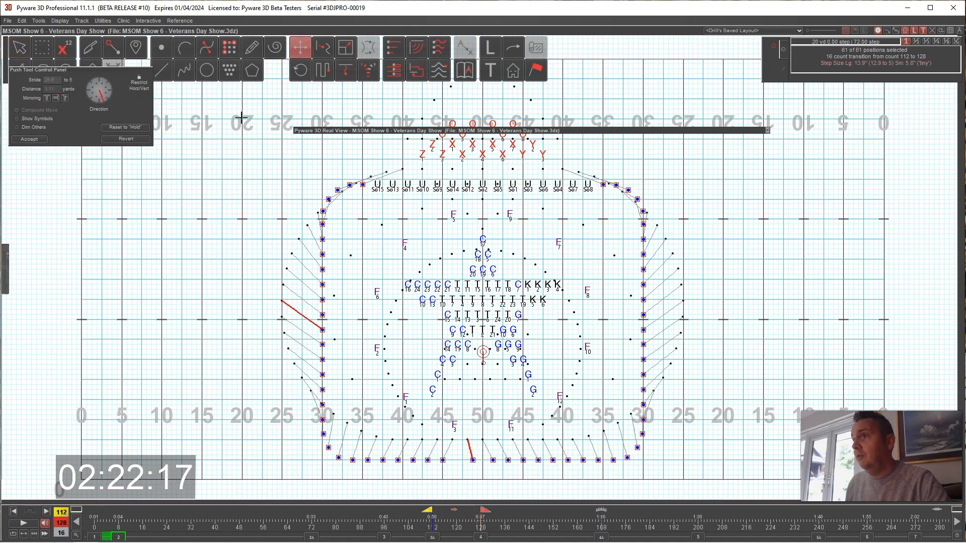
left_click(29, 139)
left_click(179, 274)
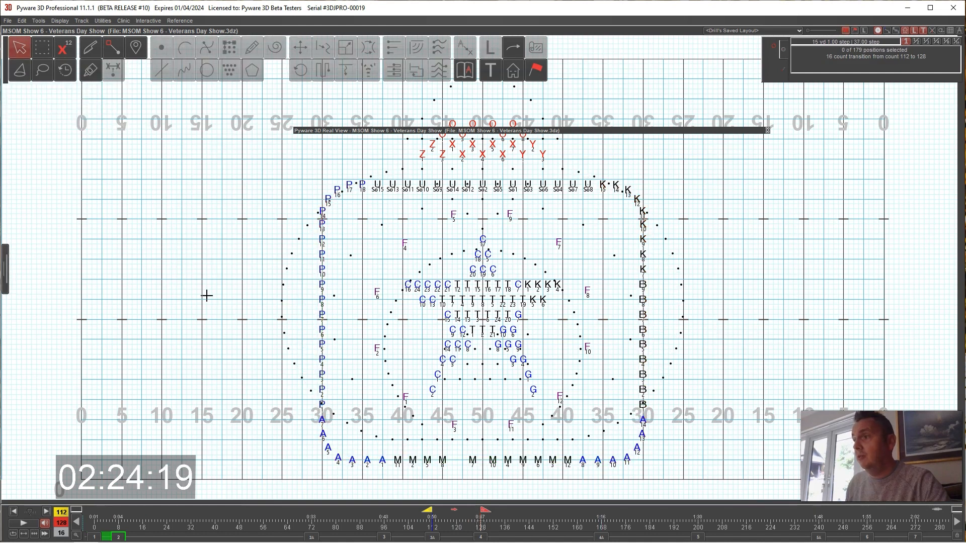
Step: Select the eleven front-row M performers in set 4 and delete their transition between counts 112 and 128
left_click(49, 54)
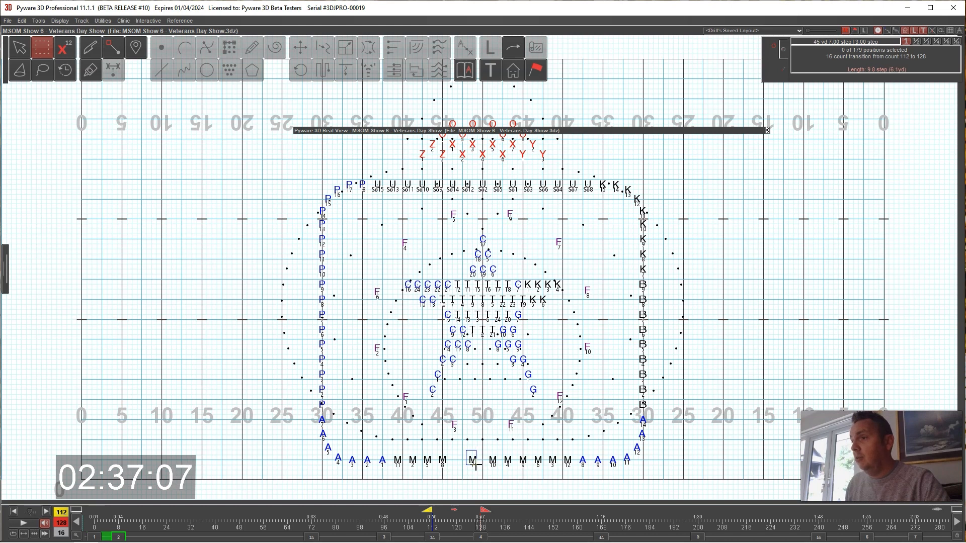
left_click_drag(408, 455, 579, 476)
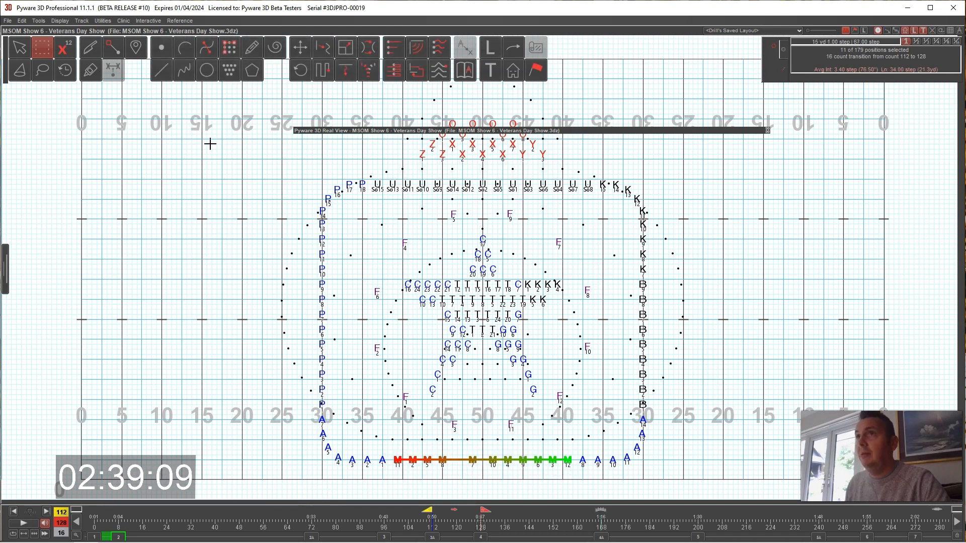
left_click(22, 20)
left_click(35, 61)
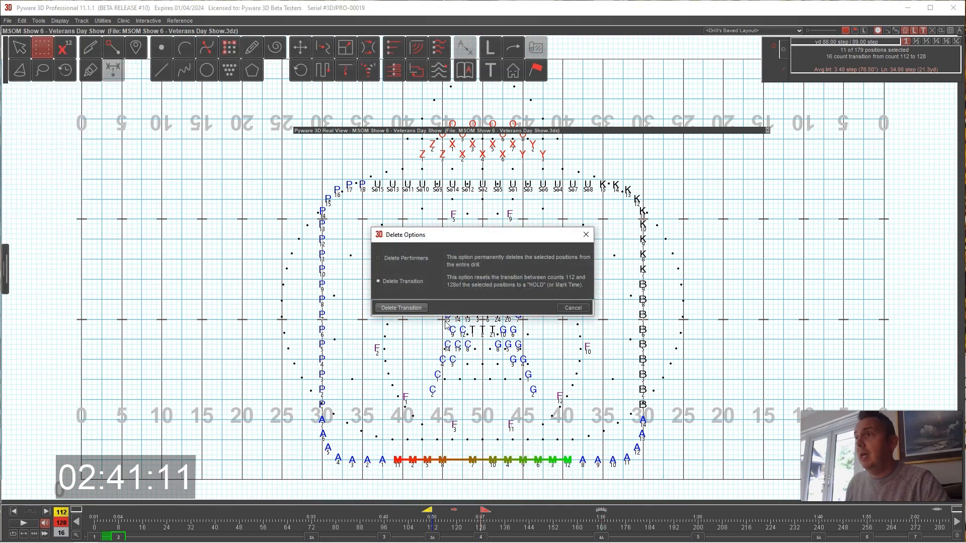
key("Return")
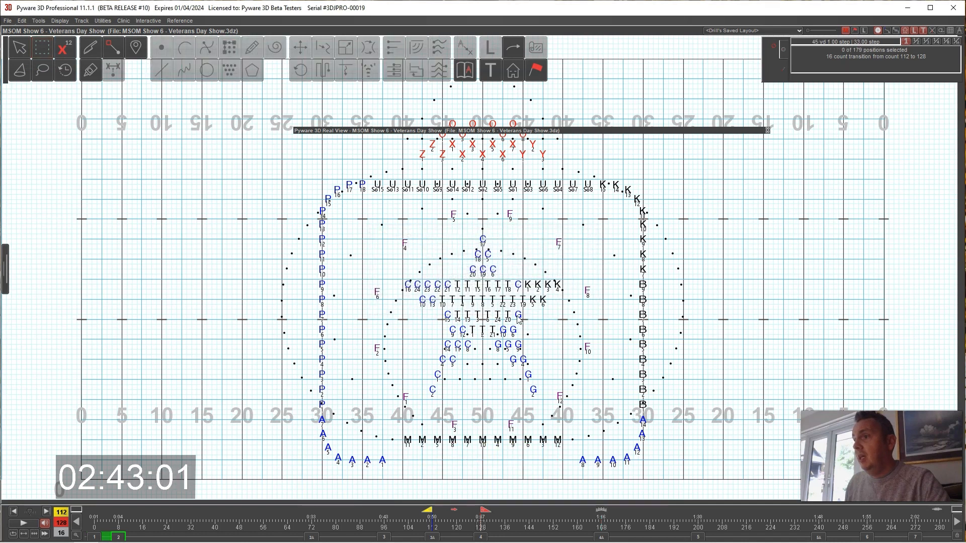
Step: Push the M line four steps forward in set 4 so it aligns with the front-row A performers
left_click(20, 52)
left_click(305, 49)
key("Down")
key("Down")
key("Down")
key("Down")
key("Return")
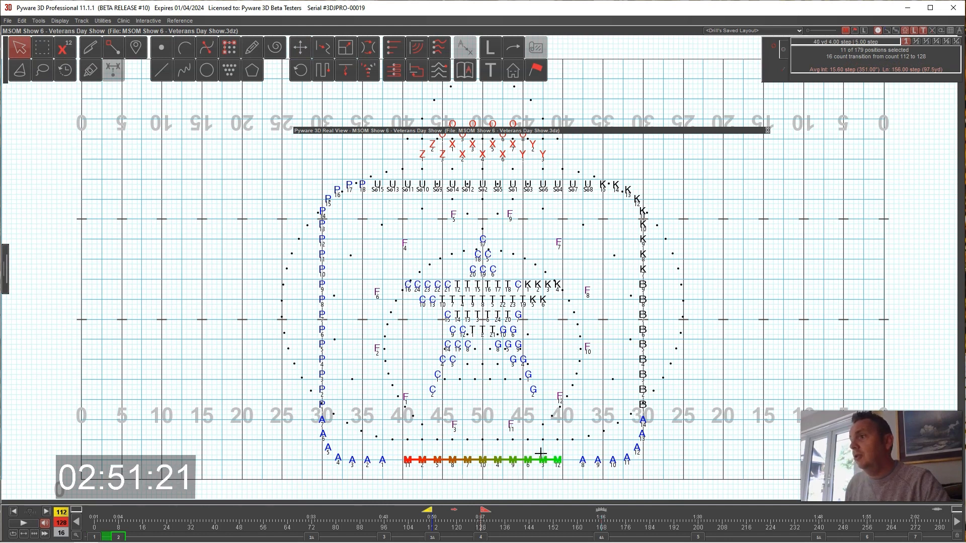
Step: Glue the 17 A and M performers along the front edge of set 4 into one continuous line
left_click(42, 48)
left_click_drag(347, 452, 618, 467)
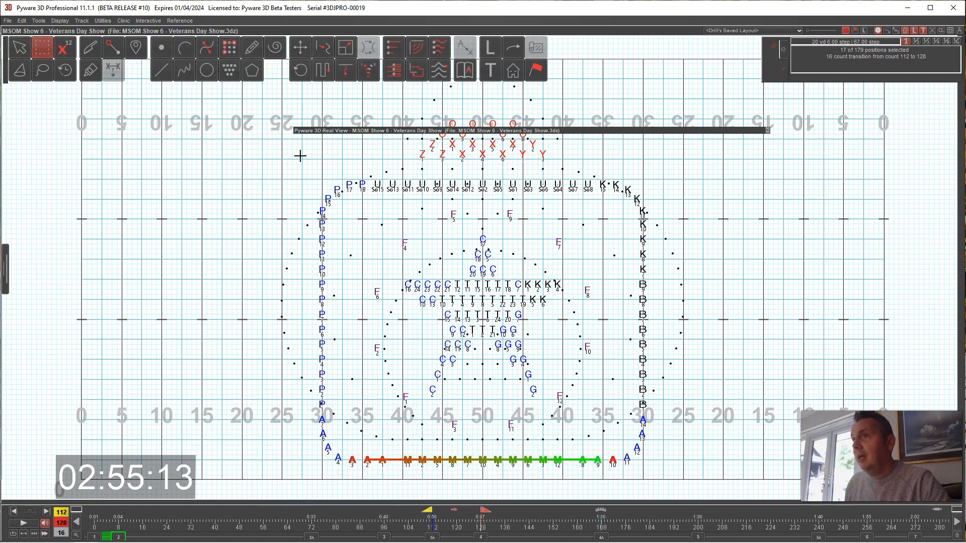
left_click(91, 77)
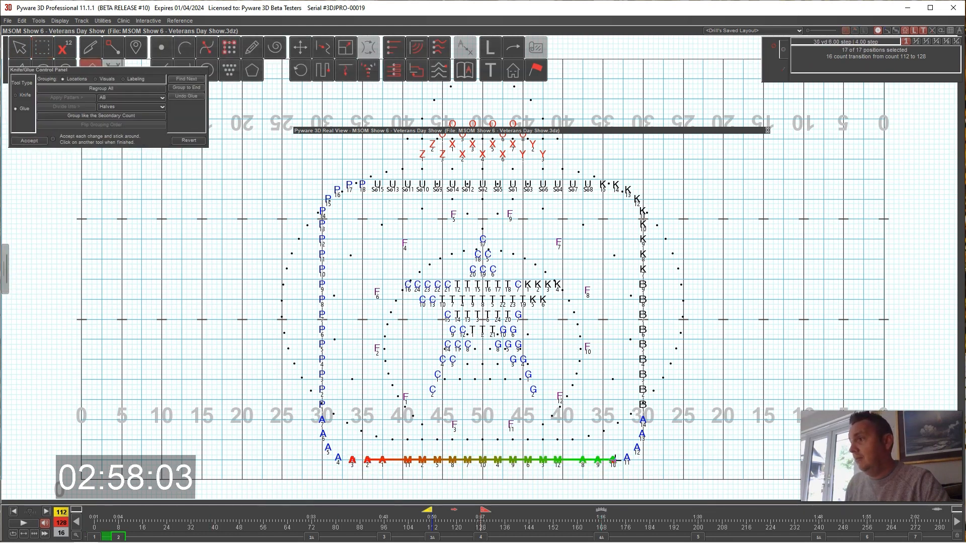
left_click(25, 141)
Step: Morph the glued front line in set 4 to even out the spacing between its end performers
left_click(323, 47)
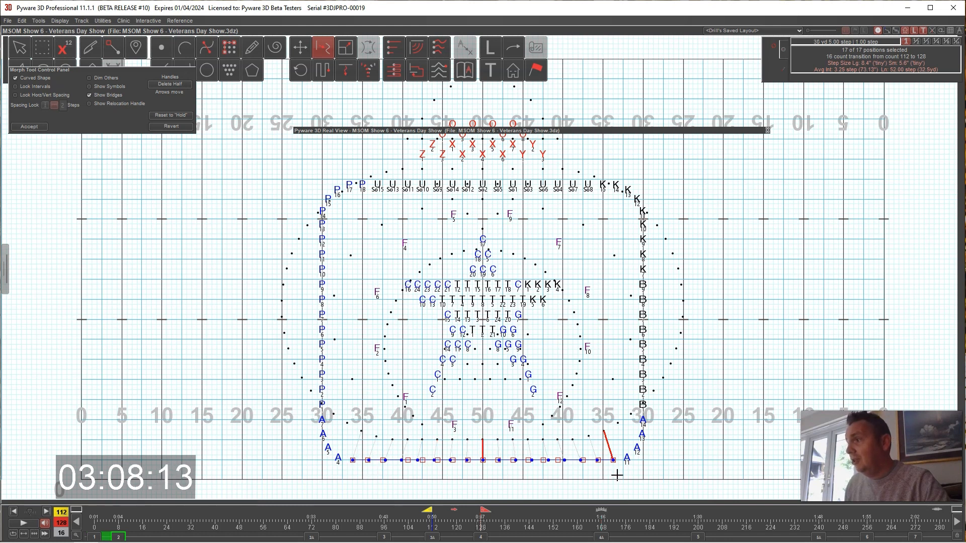
left_click(29, 126)
left_click(161, 64)
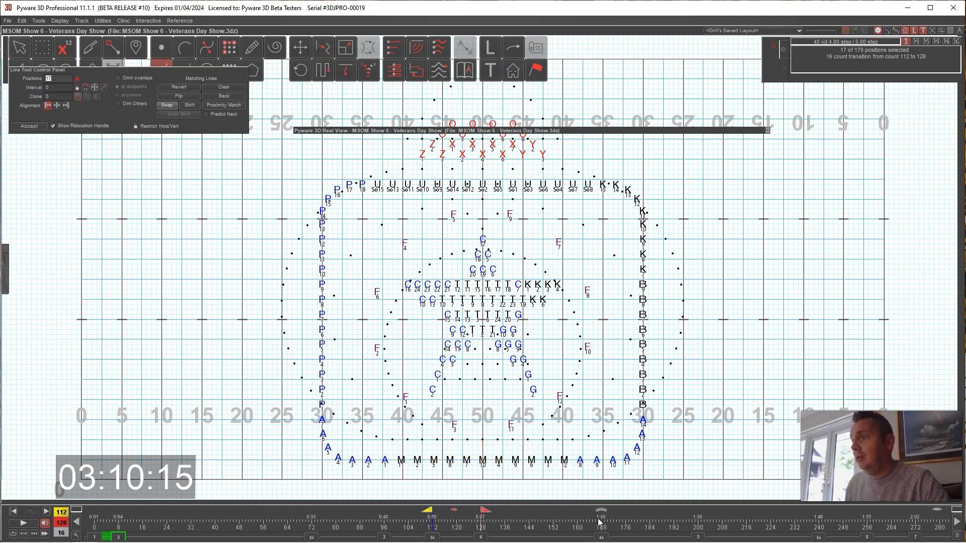
Step: Redraw the 17-performer front row in set 4 as a 48-step straight line with 3-step intervals, centred on the 50-yard line
left_click(612, 470)
left_click(352, 470)
left_click_drag(351, 470, 372, 471)
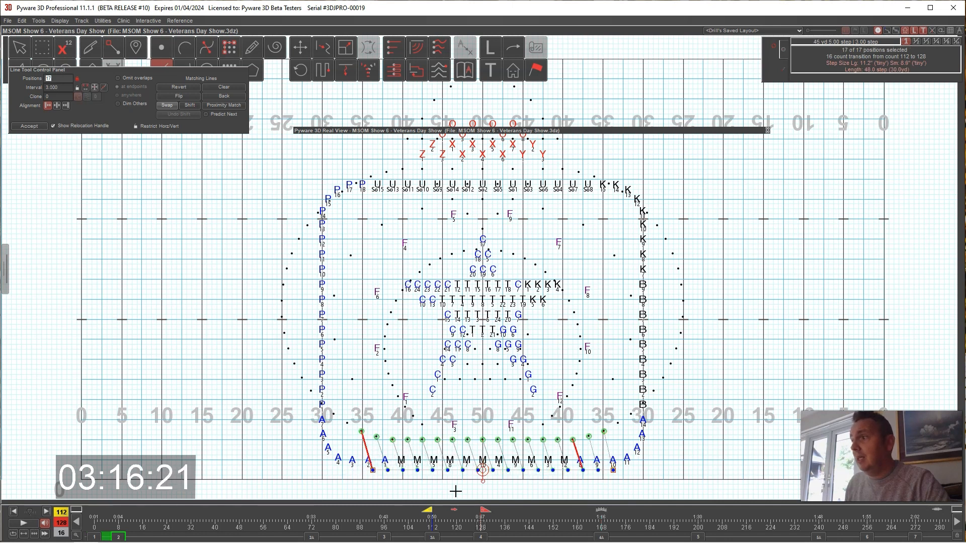
left_click_drag(483, 461, 472, 459)
key("Return")
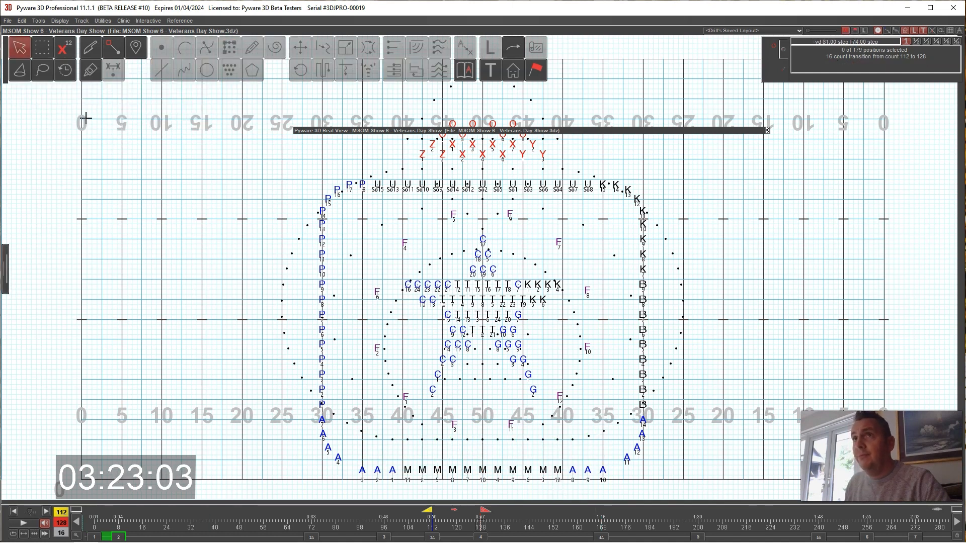
Step: Push the redrawn 17-performer front line about two steps upfield onto its original row
left_click(21, 51)
left_click(298, 49)
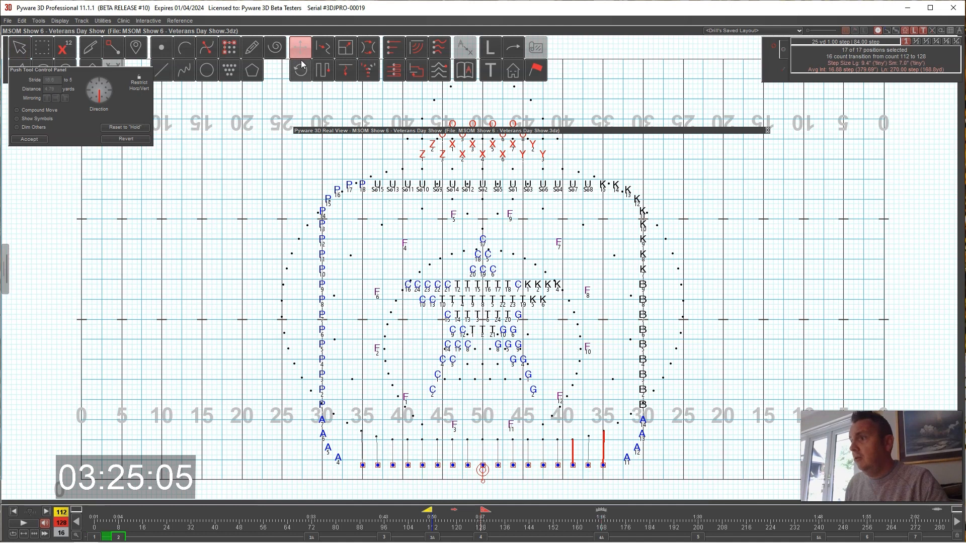
key("Return")
Step: Redraw the four A performers in the front corner beside the P line as an arc joining the side and front lines
left_click(328, 447)
left_click(184, 47)
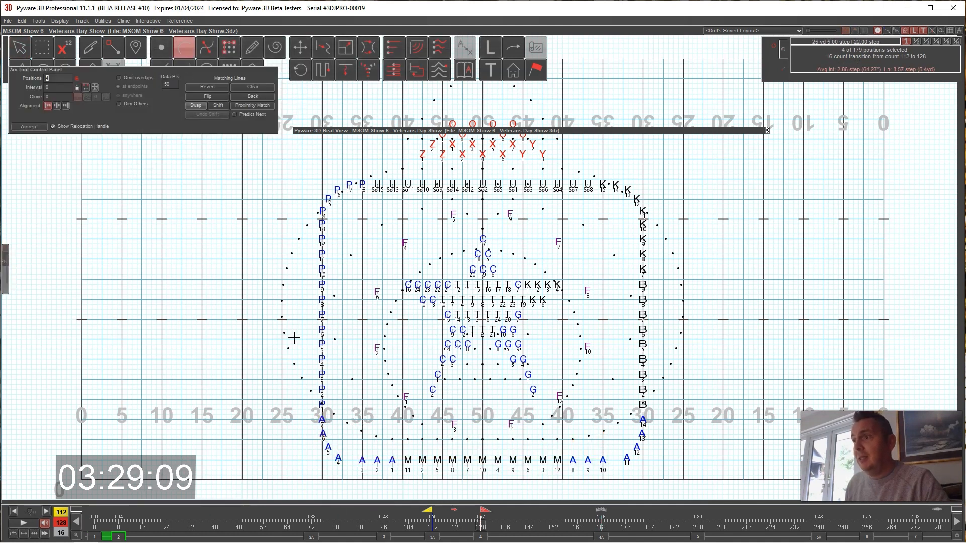
left_click(322, 421)
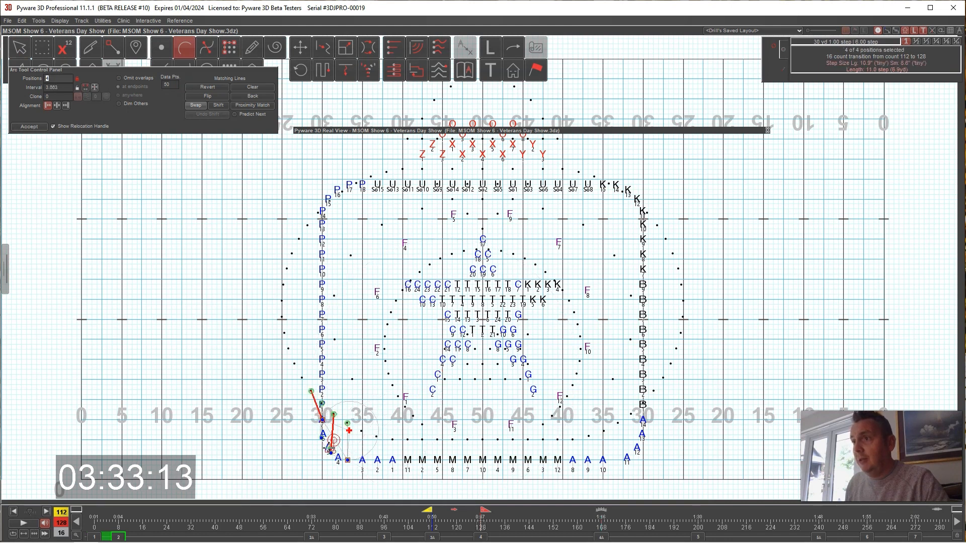
left_click(387, 477)
Step: Copy the reshaped A corner and paste it onto the four A performers in the opposite front corner, inverted across mid stage with different matching order
left_click(42, 47)
left_click_drag(315, 414, 354, 469)
left_click_drag(622, 412, 664, 480)
key("ctrl+v")
left_click(177, 137)
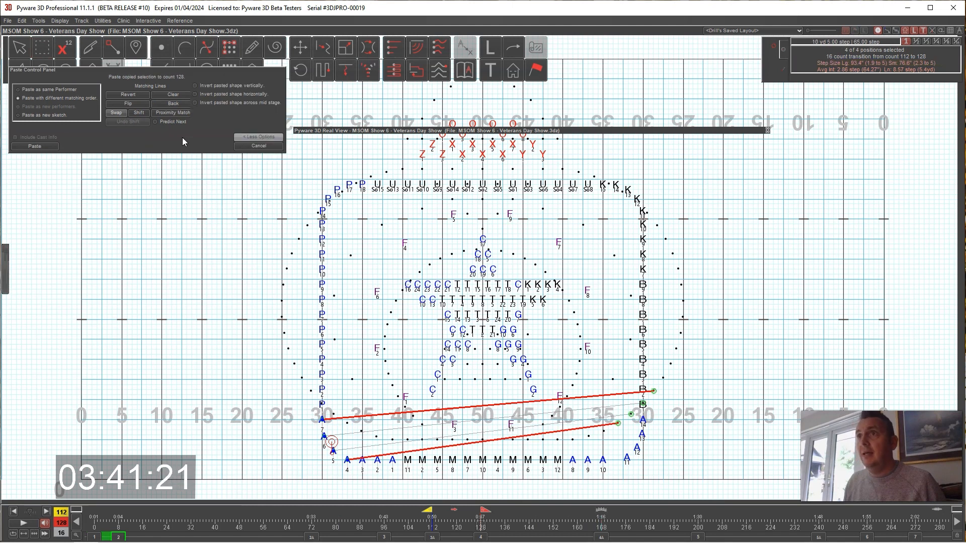
left_click(238, 103)
left_click(54, 150)
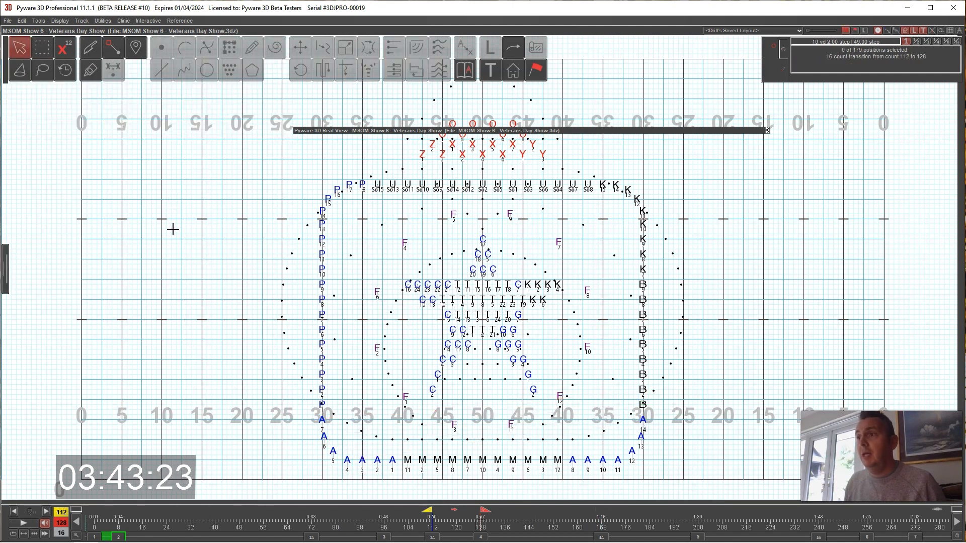
Step: Select the 24 A and M performers along the front edge and corners and delete their transition between counts 128 and 168
left_click(399, 511)
left_click_drag(433, 511, 478, 522)
left_click(481, 537)
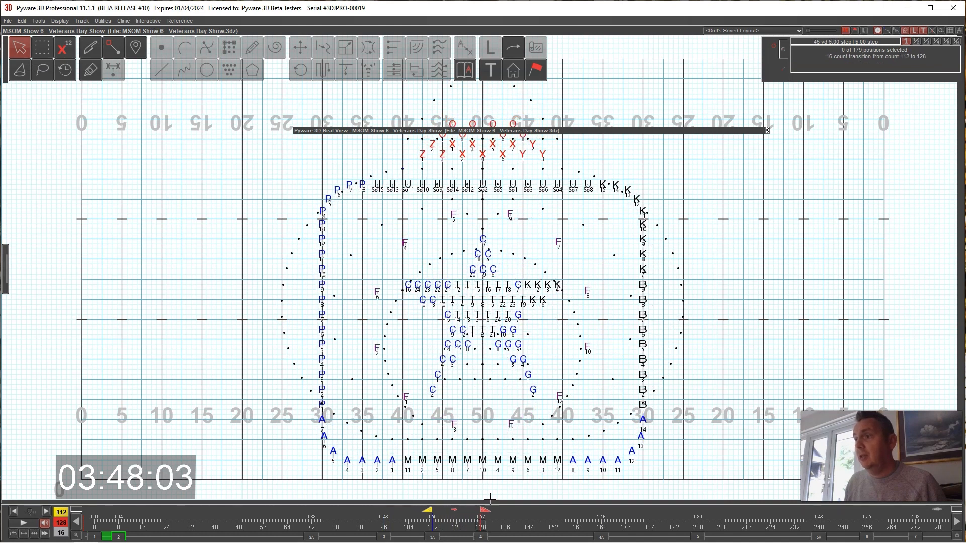
left_click(601, 537)
left_click(42, 47)
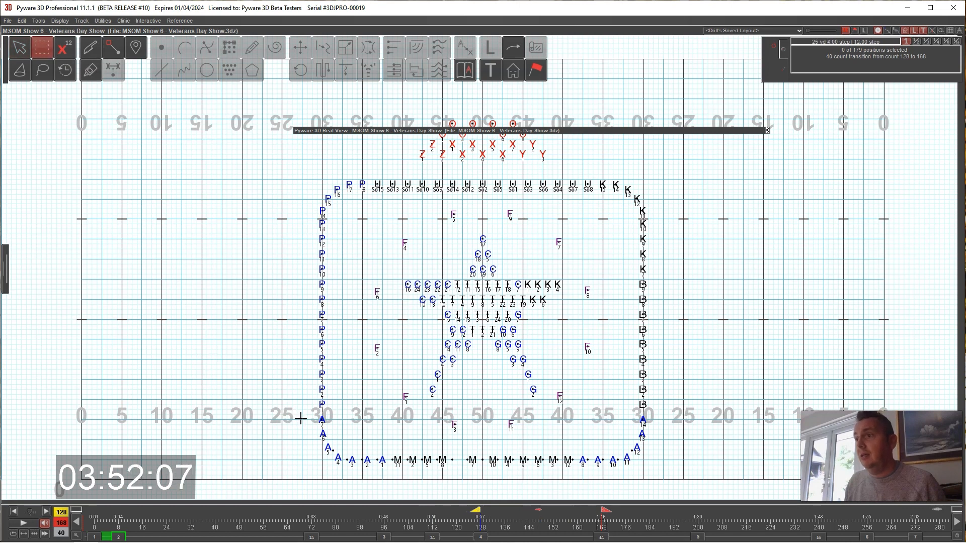
left_click_drag(328, 430, 654, 474)
left_click_drag(628, 410, 673, 466)
left_click(21, 20)
left_click(34, 63)
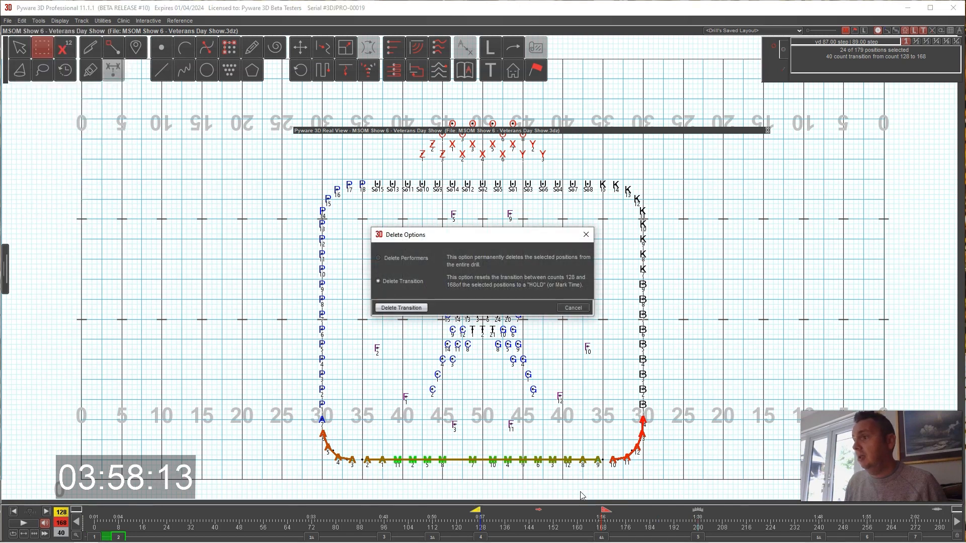
left_click(402, 308)
Step: Set the range to counts 0 to 168 and place the labels of 173 selected performers directly below their symbols at count 168
left_click_drag(476, 509, 70, 532)
left_click(604, 538)
mouse_move(479, 511)
left_mouse_down()
mouse_move(406, 522)
mouse_move(42, 501)
left_mouse_up()
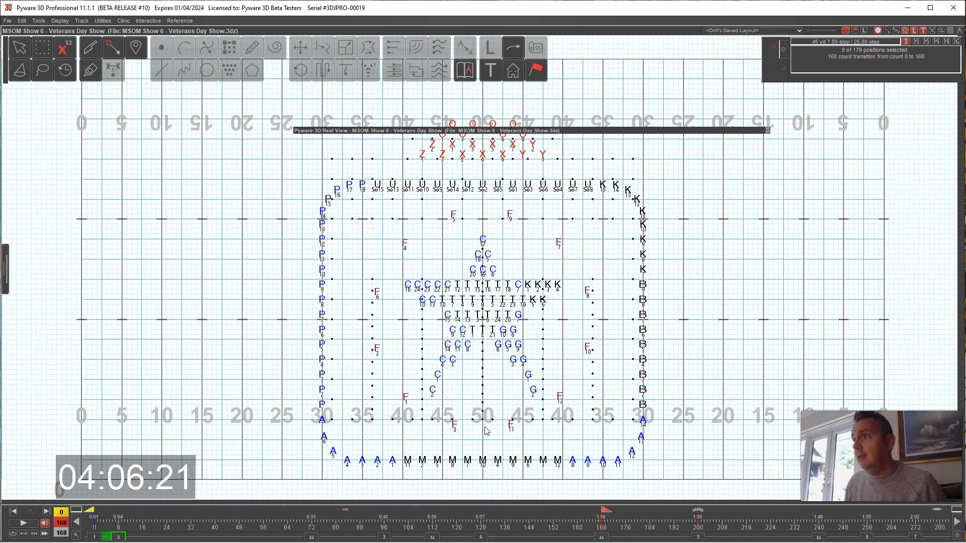
left_click(22, 50)
left_click_drag(277, 110, 767, 473)
left_click(490, 47)
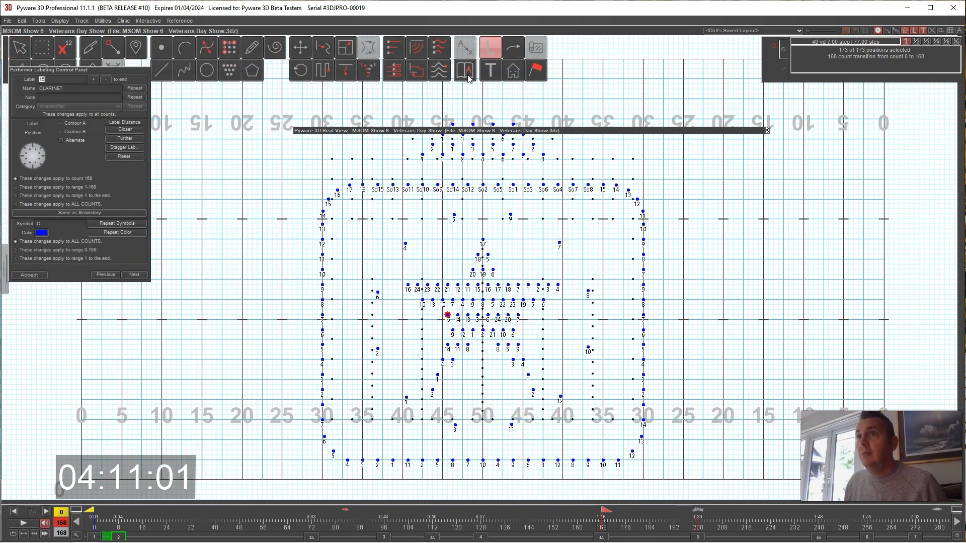
left_click(33, 168)
left_click(127, 129)
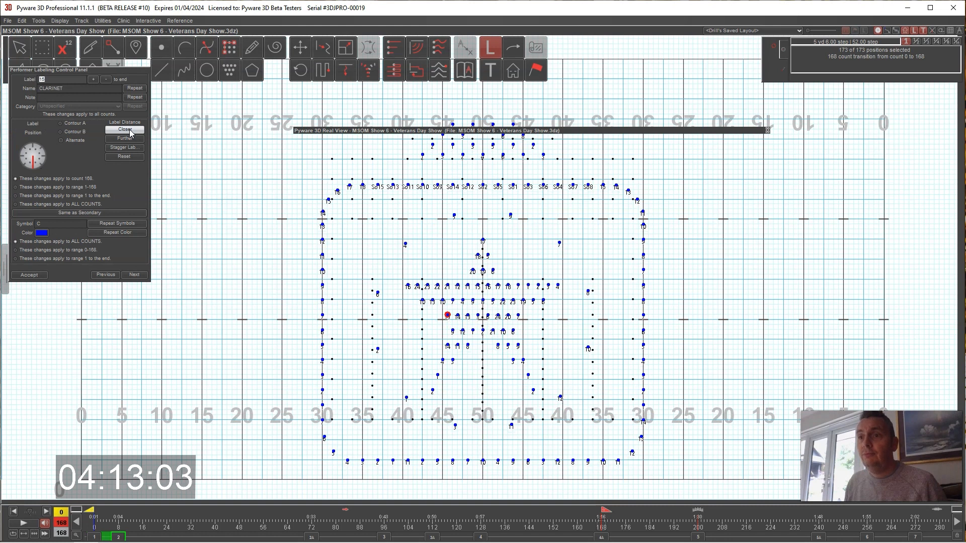
left_click(126, 139)
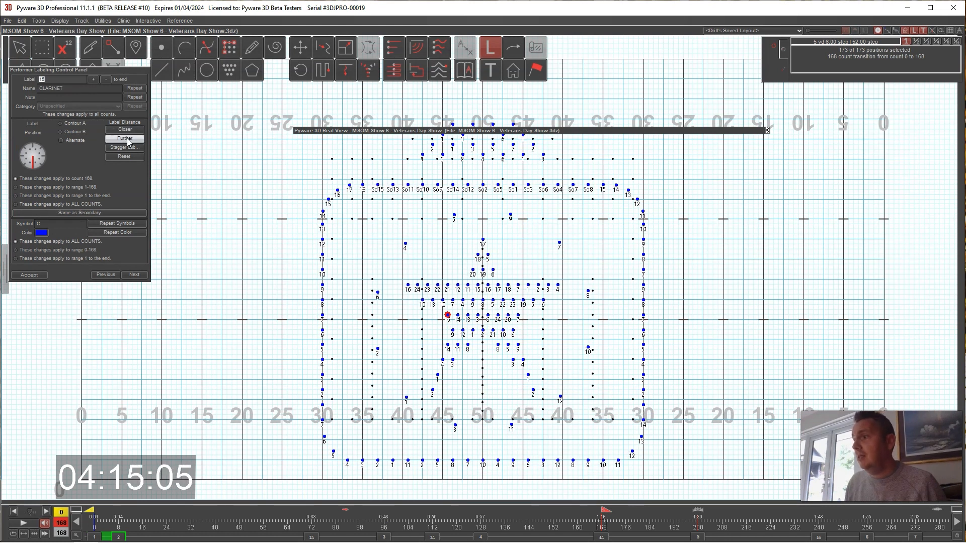
left_click(29, 274)
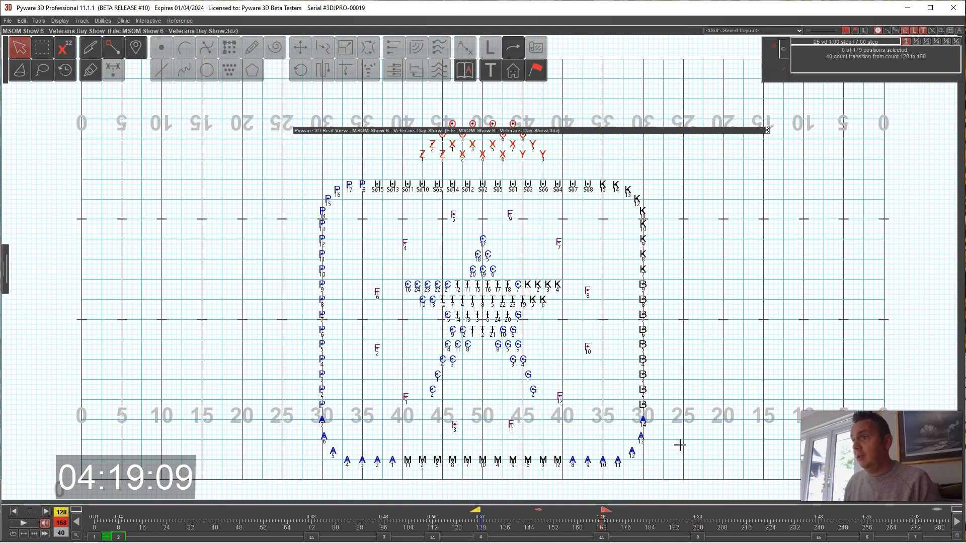
Step: Go to set 5, the transition from count 168 to 200, and clear the performer selection
left_click(697, 536)
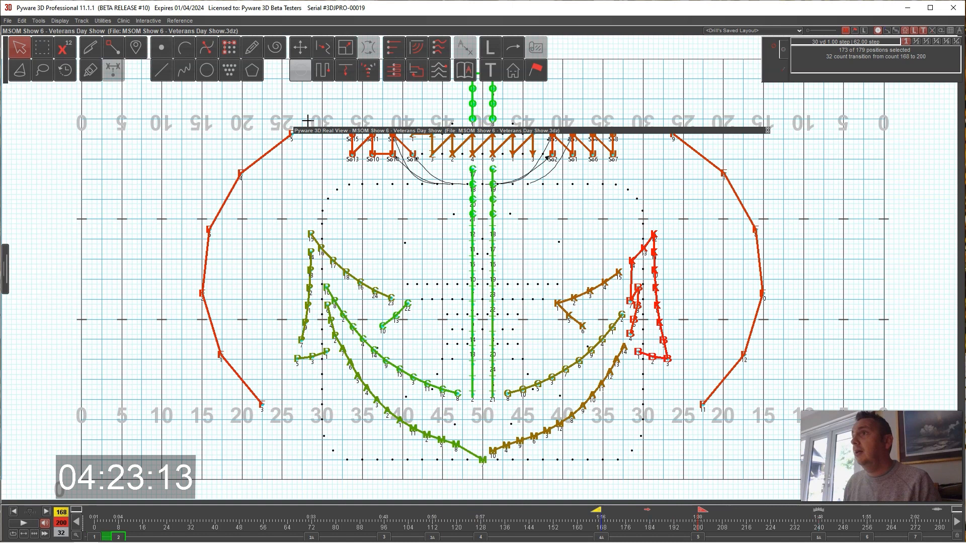
left_click(233, 184)
left_click(42, 74)
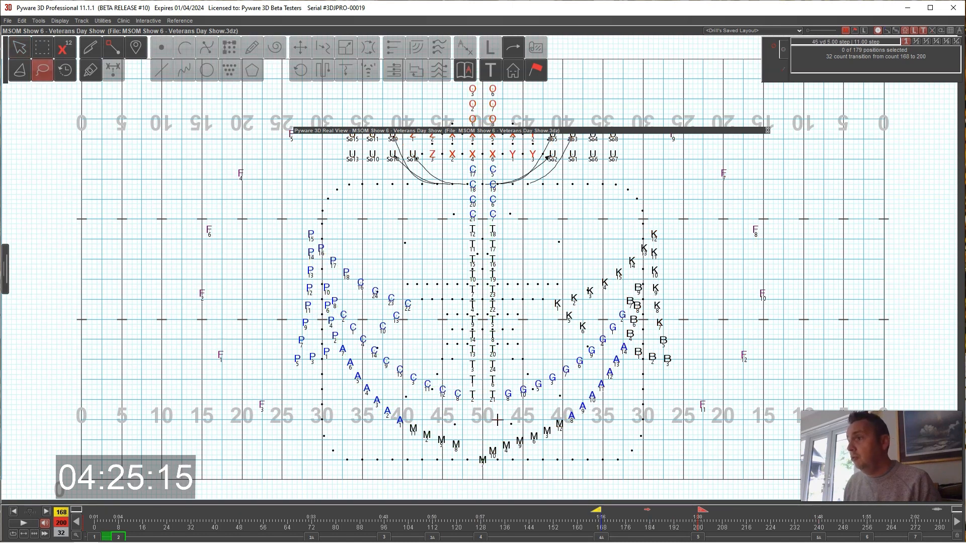
mouse_move(484, 461)
left_mouse_down()
mouse_move(383, 373)
mouse_move(329, 374)
mouse_move(542, 460)
mouse_move(632, 347)
left_mouse_up()
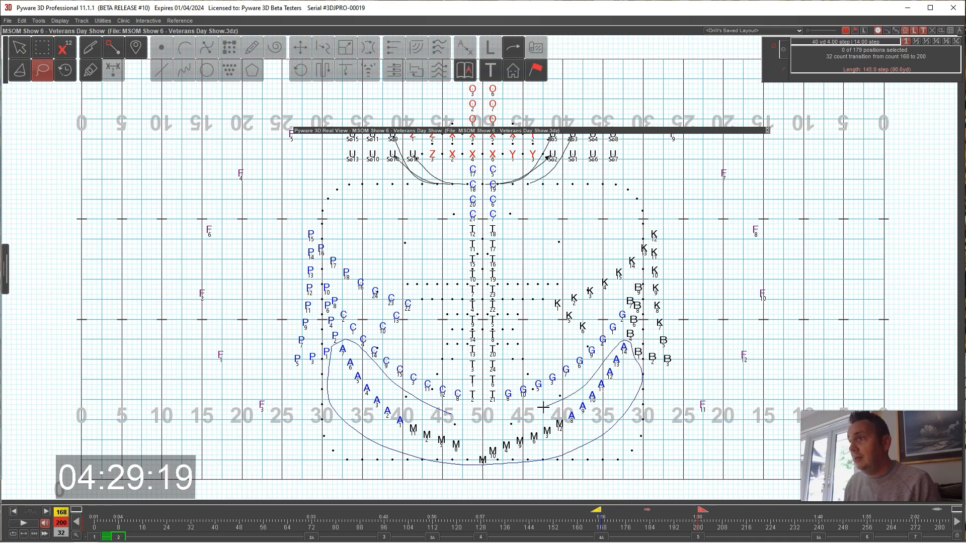
left_click_drag(544, 408, 541, 408)
left_click(304, 51)
key("Escape")
left_click(505, 428)
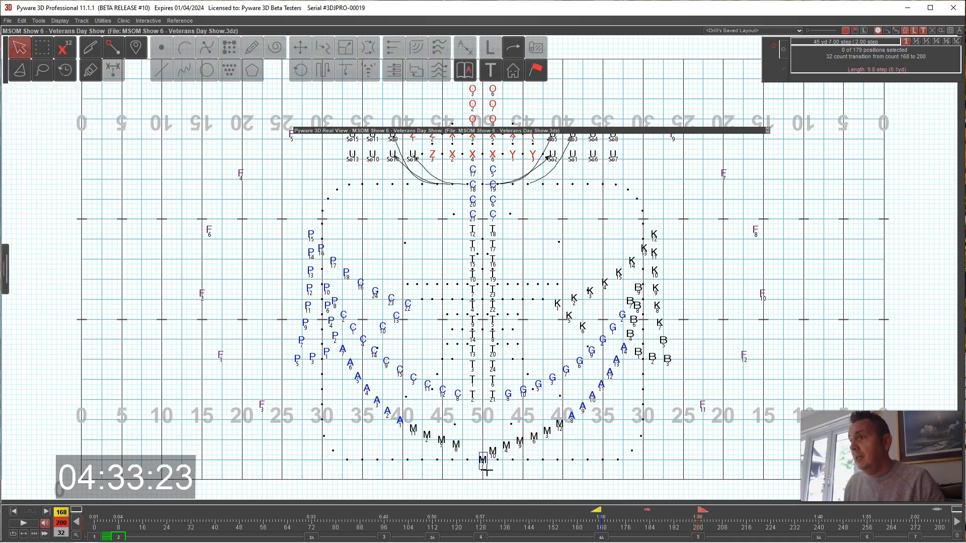
Step: Morph the 15-performer P, A and M curve on a half-step grid, moving its end M performer two steps off the 50-yard line
double_click(486, 469)
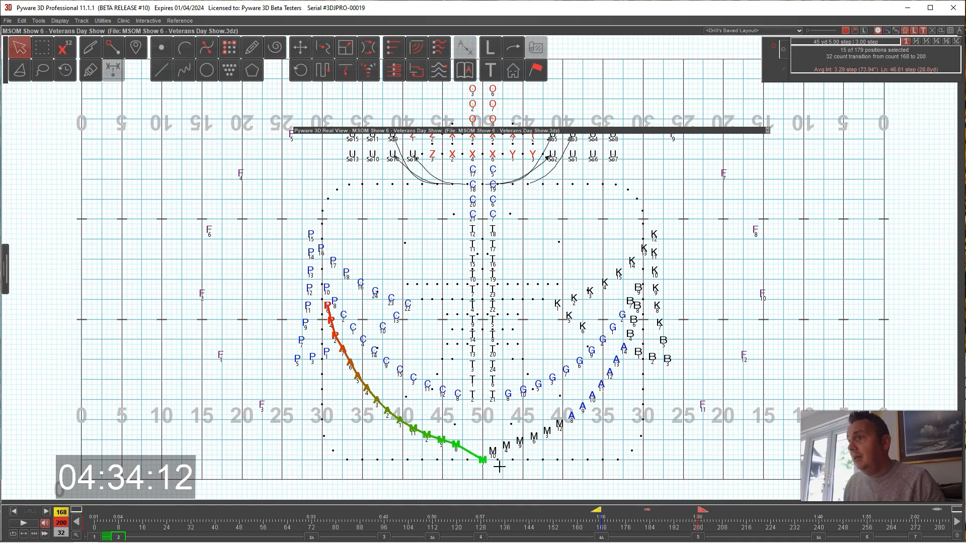
left_click(322, 49)
left_click(918, 43)
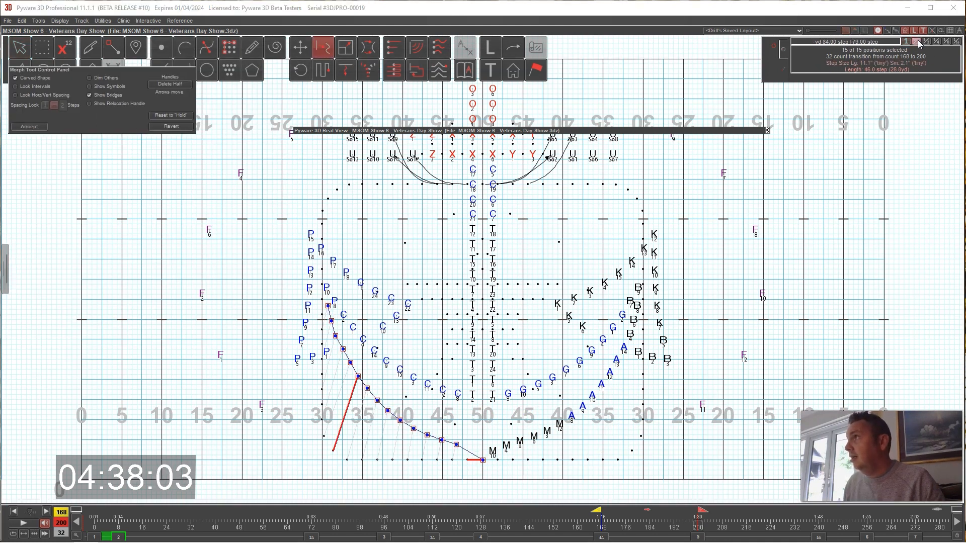
left_click_drag(482, 460, 473, 456)
key("Return")
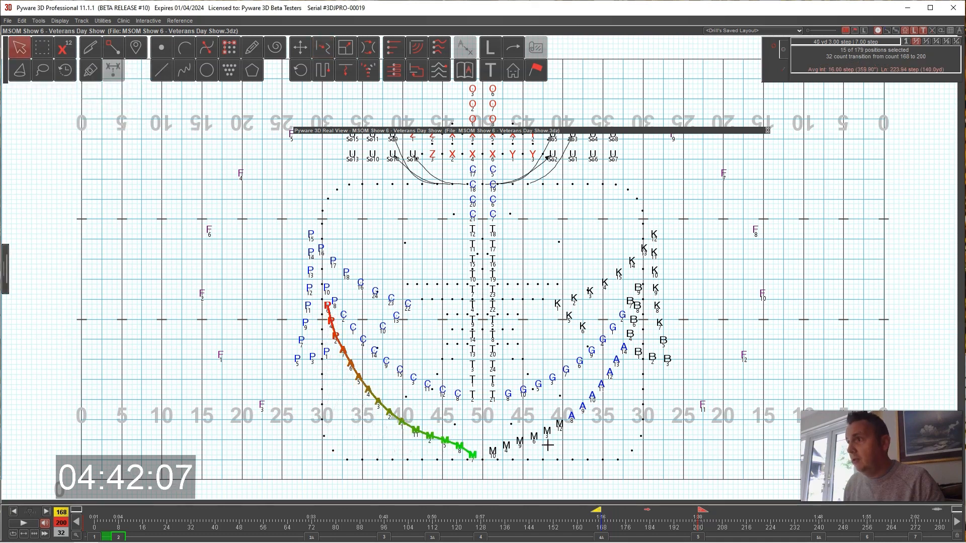
Step: Morph the 13-performer M and A curve so its innermost M performer mirrors the end of the opposite curve
double_click(546, 424)
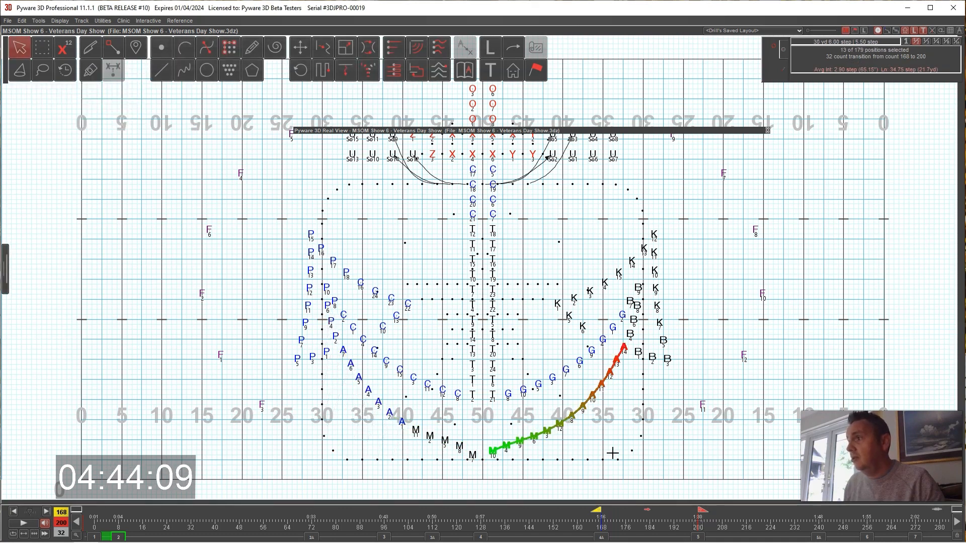
left_click(323, 49)
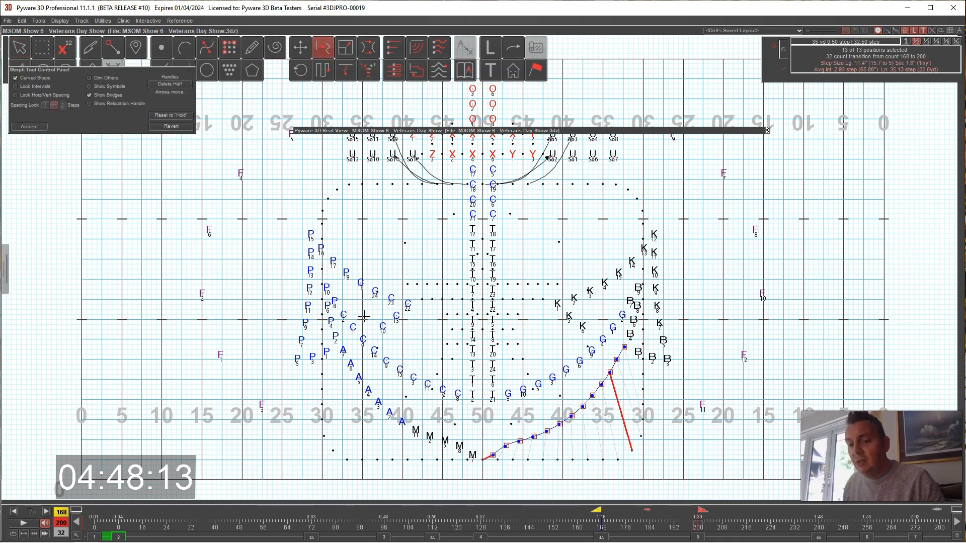
key("Return")
Step: Add the three adjoining B performers to the 13-performer M and A curve and glue all 16 into one continuous line
left_click(430, 435)
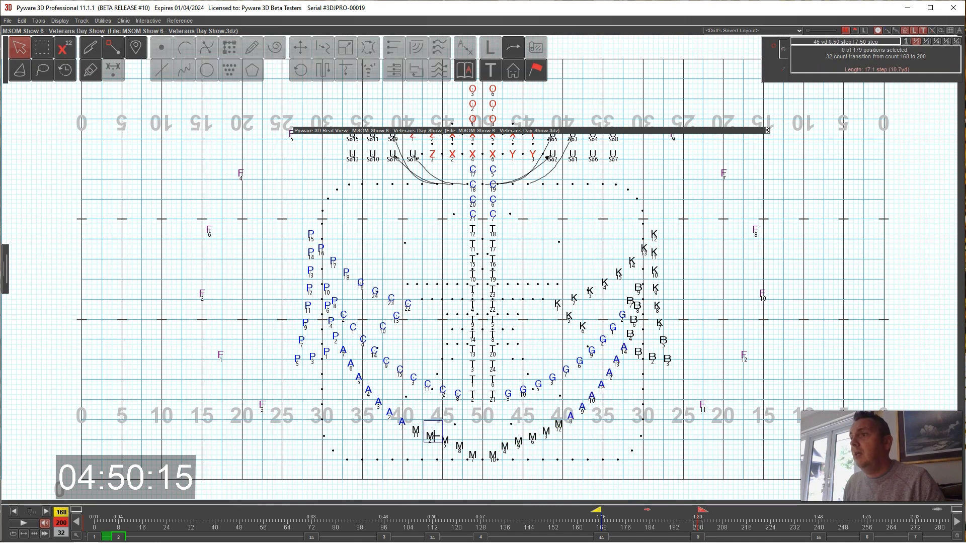
left_click(559, 454)
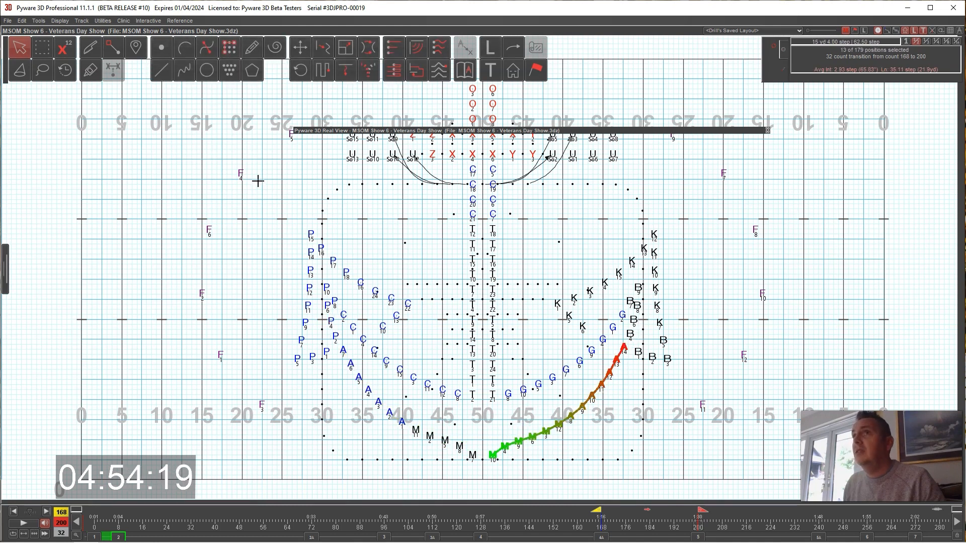
left_click(42, 70)
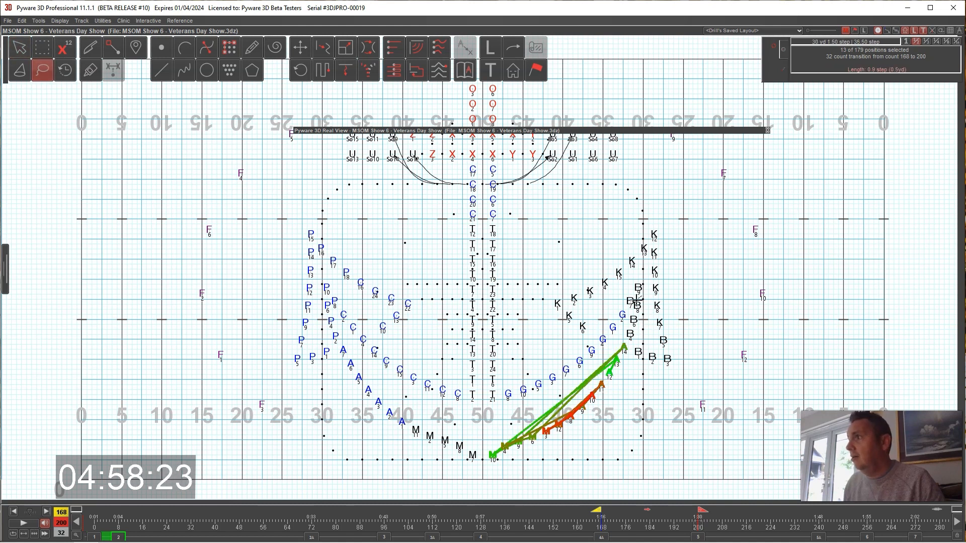
left_click_drag(629, 341, 638, 336)
left_click(114, 73)
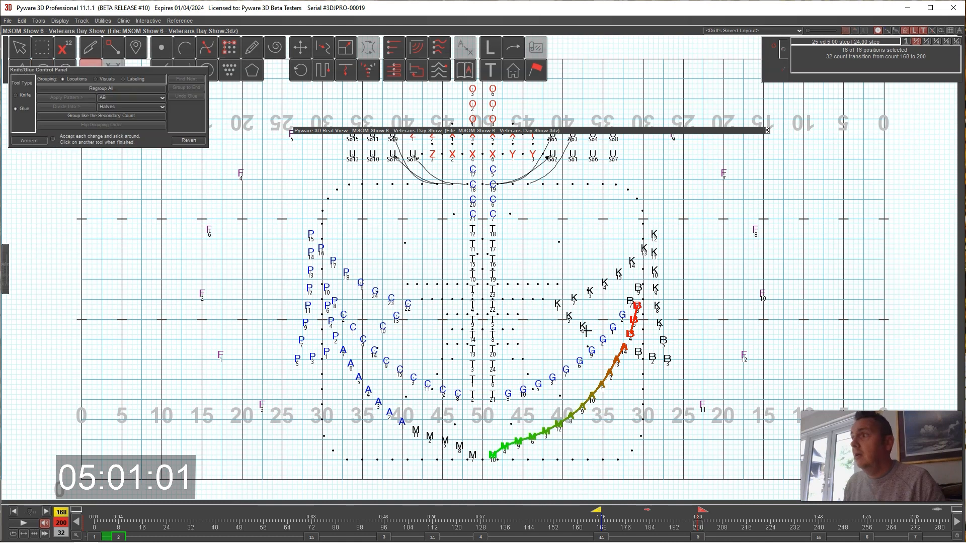
left_click(29, 141)
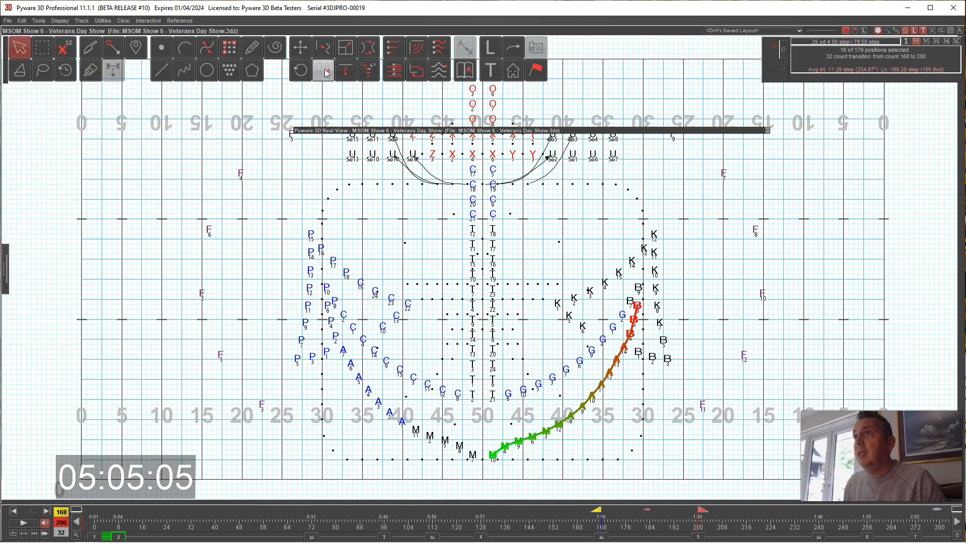
Step: Morph the glued 16-performer curve so its innermost M performer sits on the 50-yard line
left_click(318, 51)
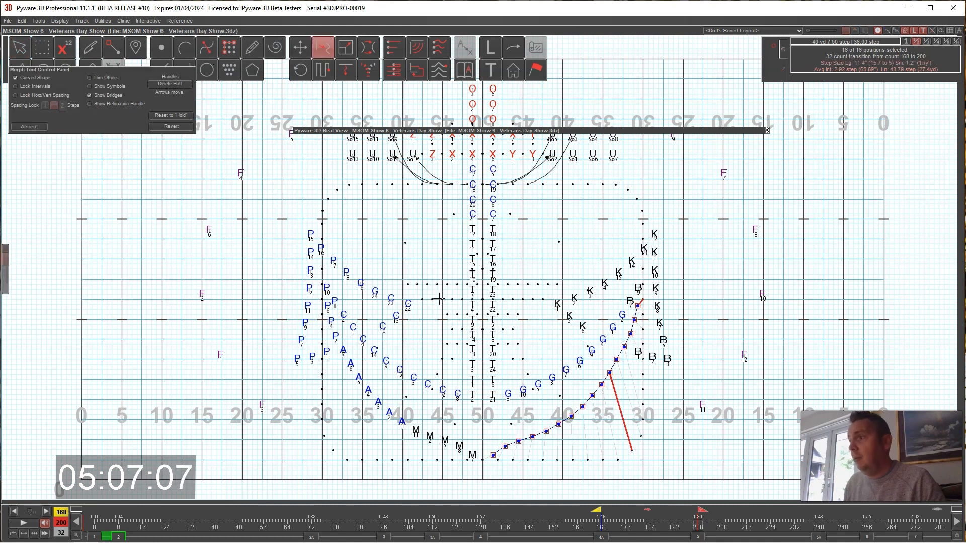
left_click_drag(484, 463, 503, 450)
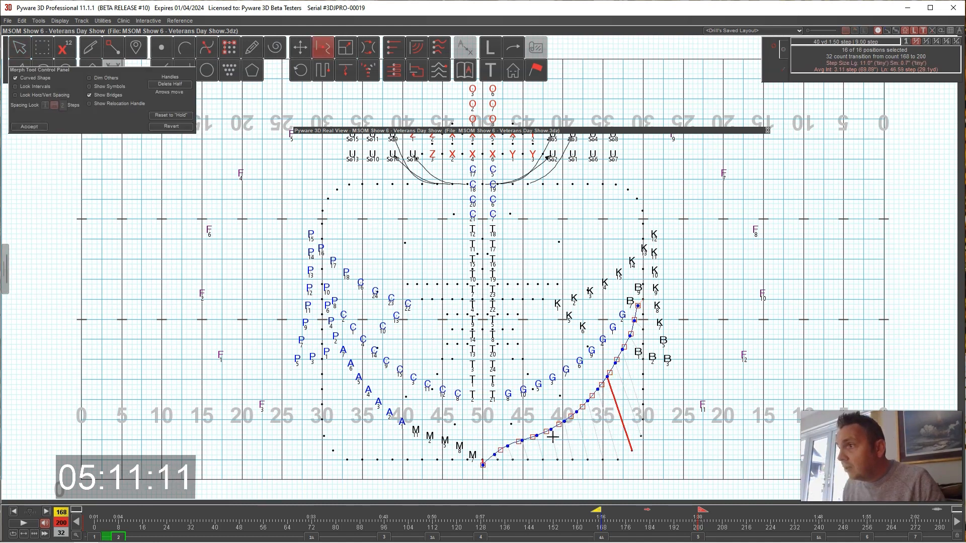
left_click(30, 126)
left_click(444, 426)
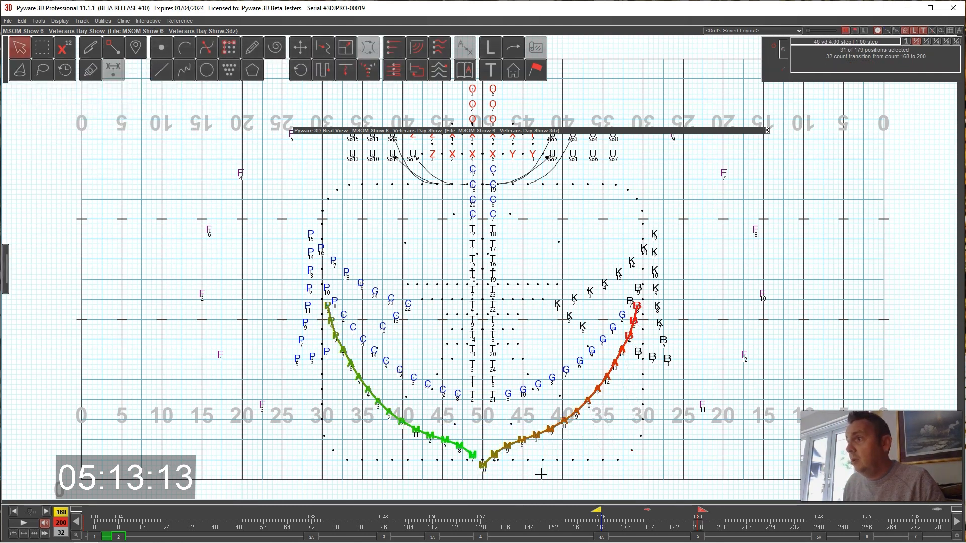
left_click(307, 53)
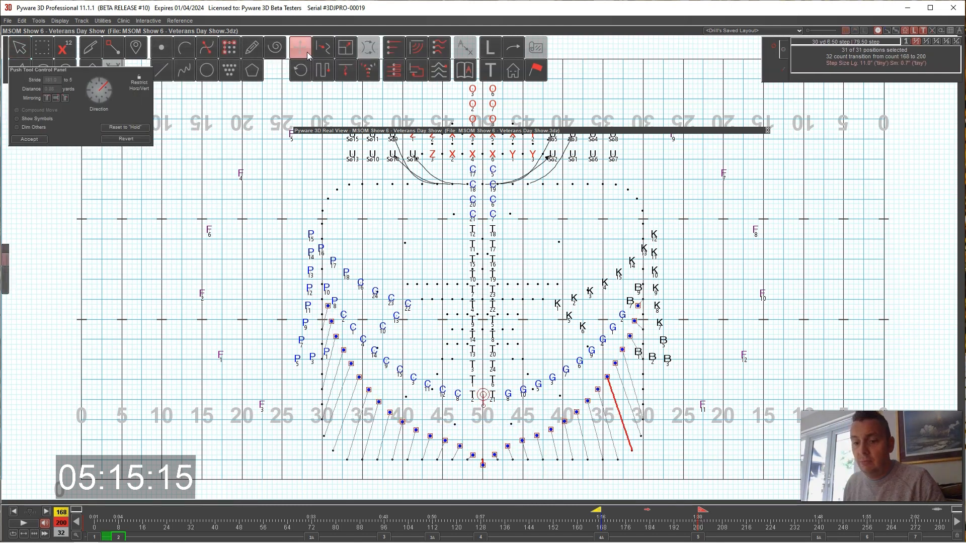
key("Escape")
Step: Show the formation in the 3D Real View and set the count range to 128 through 200
left_click(498, 130)
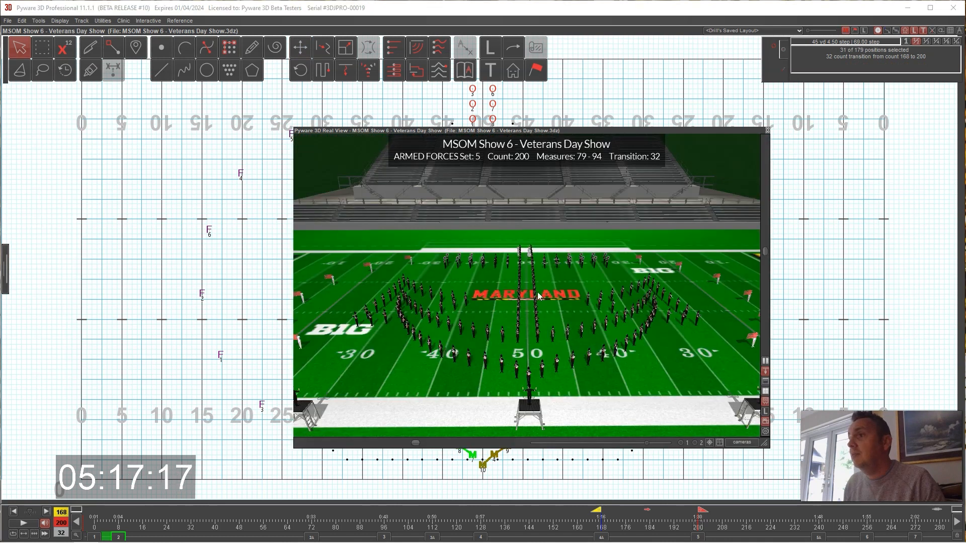
left_click(602, 535)
mouse_move(602, 510)
left_mouse_down()
mouse_move(695, 498)
mouse_move(630, 502)
mouse_move(694, 505)
mouse_move(695, 519)
left_mouse_up()
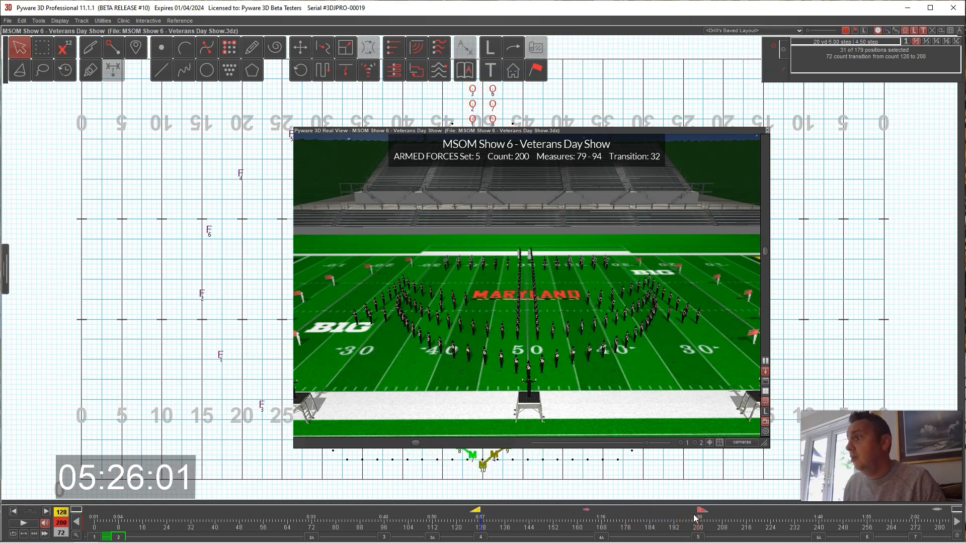
Step: Set the count range to 200 through 240, collapse the 3D Real View, and scrub through that transition on the field
left_click(702, 537)
left_click(819, 537)
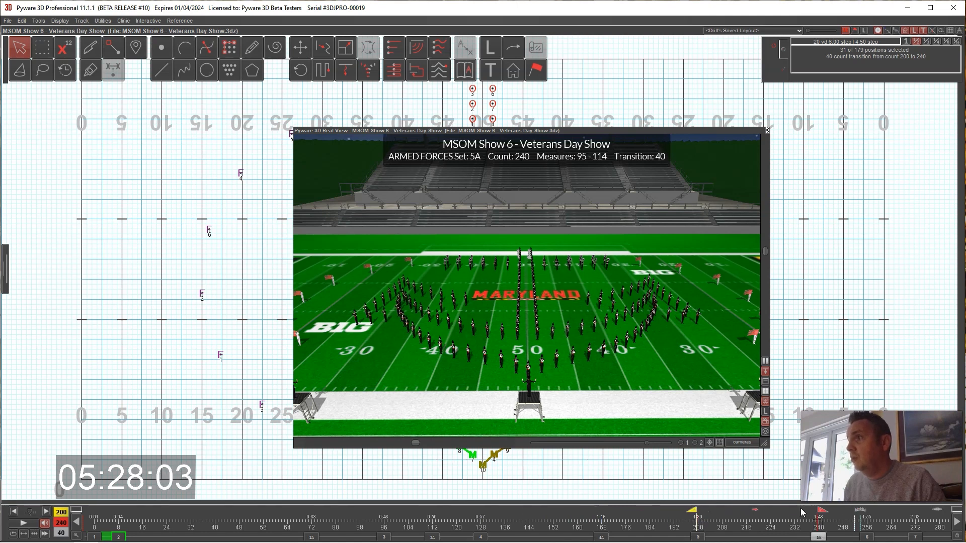
double_click(500, 131)
left_click(697, 537)
left_click_drag(700, 511, 788, 515)
left_click(819, 537)
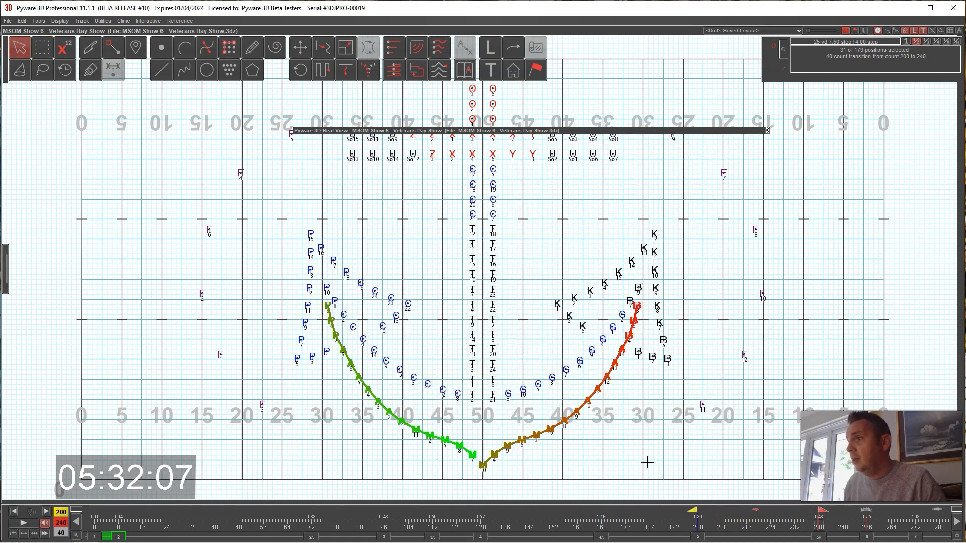
Step: For the count 240 to 256 transition, push the 11 A and M performers beside the front-line gap one interval inward to close it
left_click(957, 525)
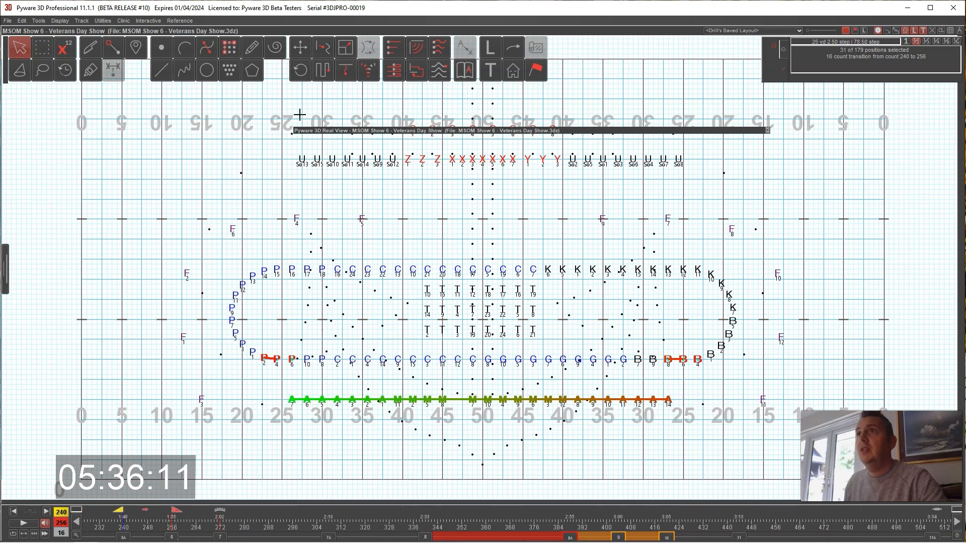
left_click(299, 48)
left_click(15, 141)
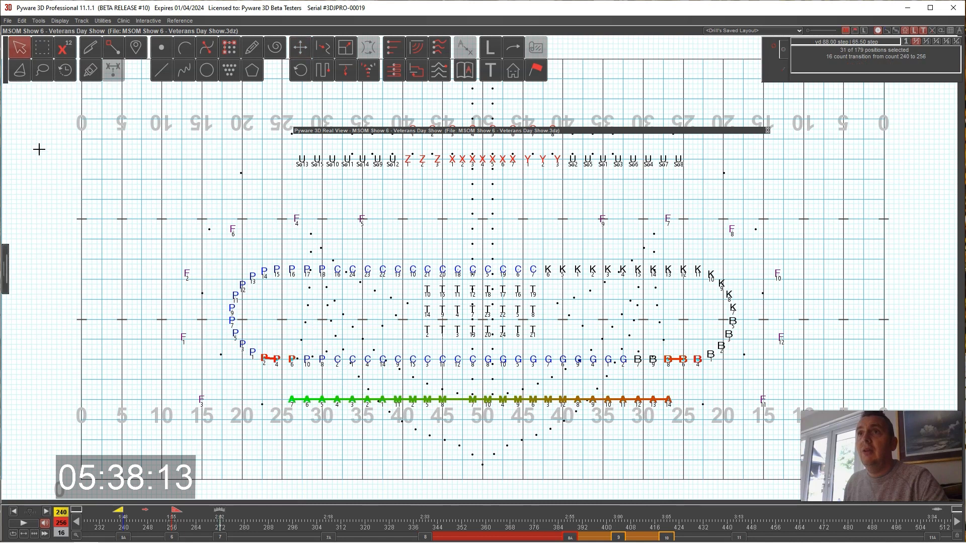
left_click(42, 48)
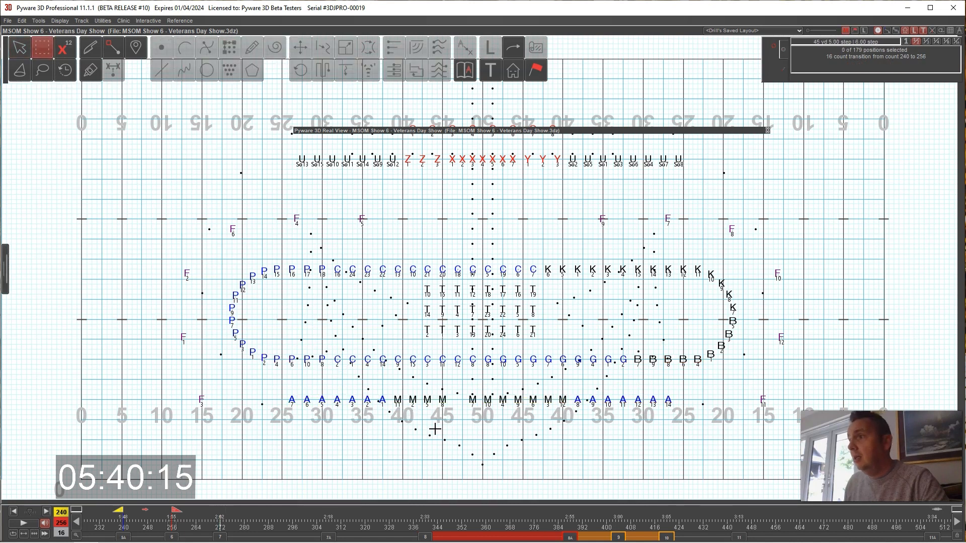
left_click_drag(271, 386, 454, 425)
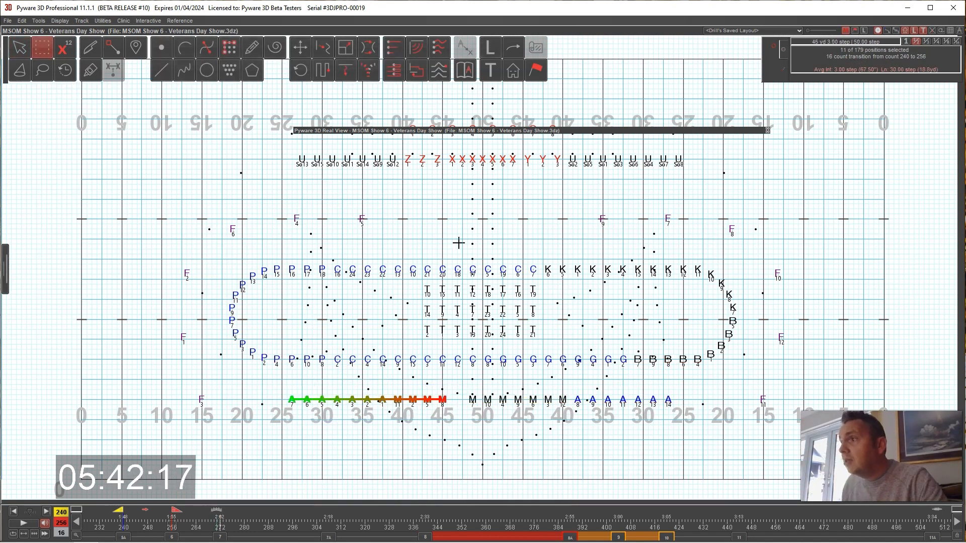
left_click(300, 54)
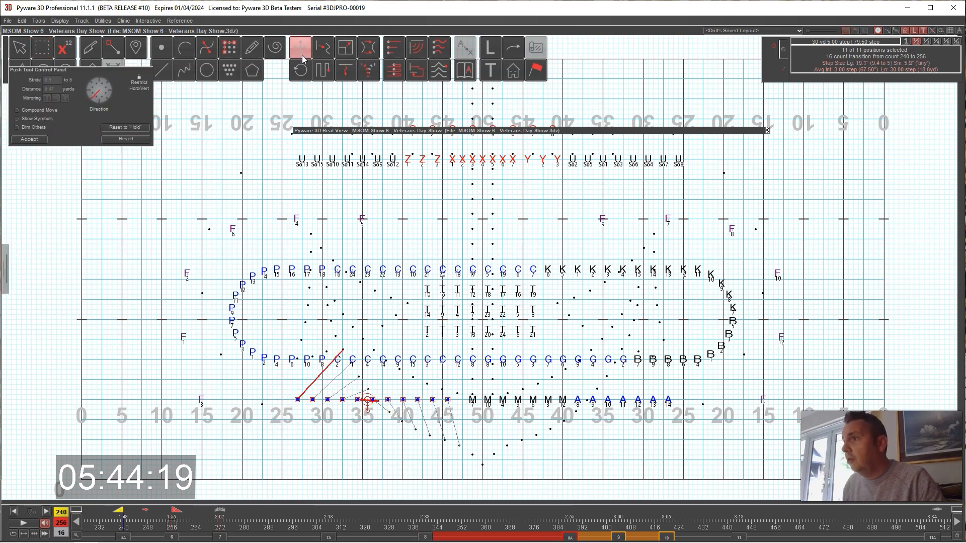
key("Escape")
Step: Select the entire 25-performer A and M front line and push it so it is centred on the 50-yard line
left_click(42, 47)
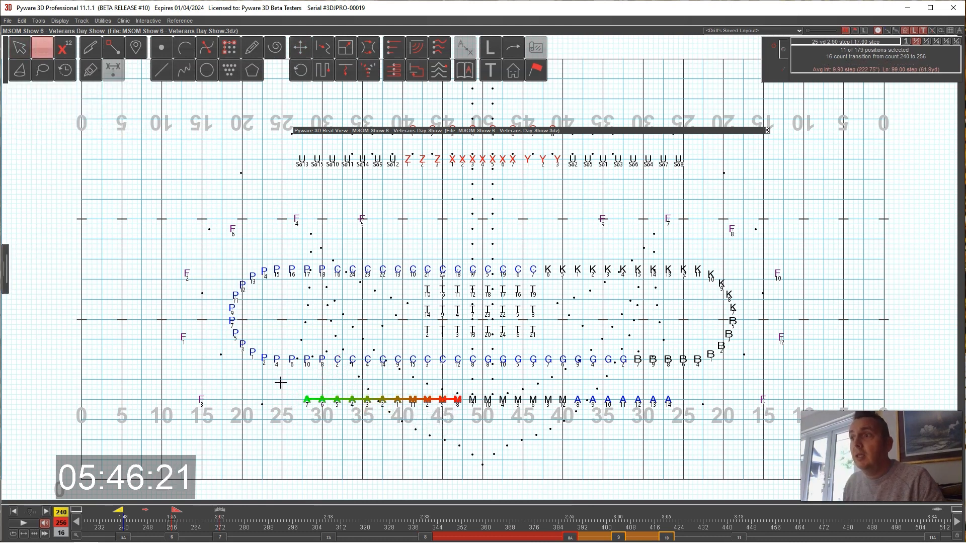
left_click_drag(285, 387, 690, 428)
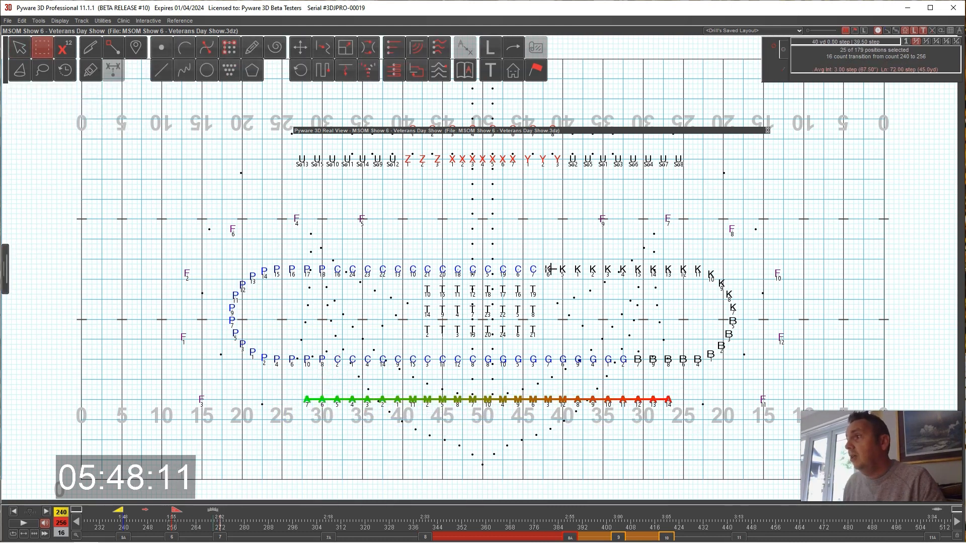
left_click(300, 48)
key("Escape")
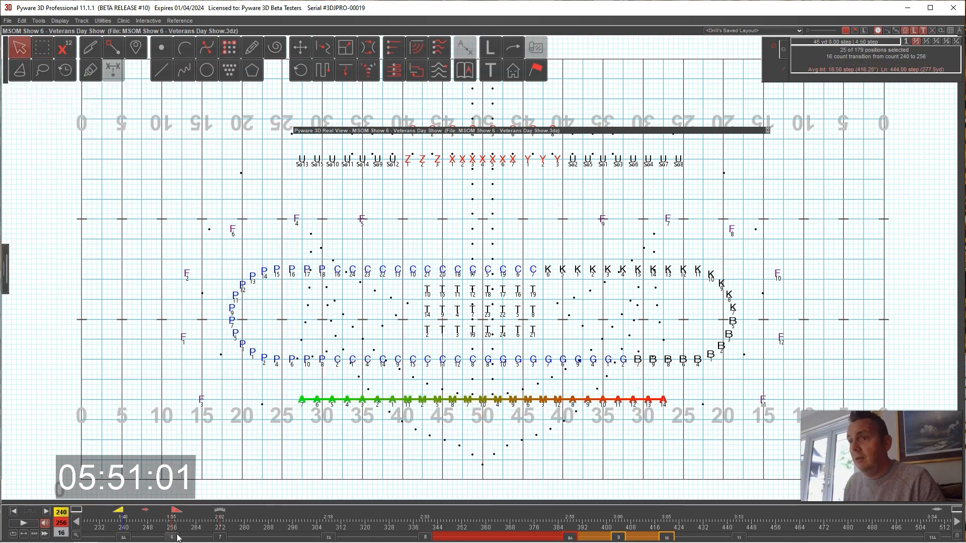
Step: Scrub the transition into set 6, set the count range to 256 through 272 for set 7, and clear the selection
mouse_move(127, 512)
left_mouse_down()
mouse_move(176, 515)
mouse_move(127, 517)
mouse_move(168, 517)
left_mouse_up()
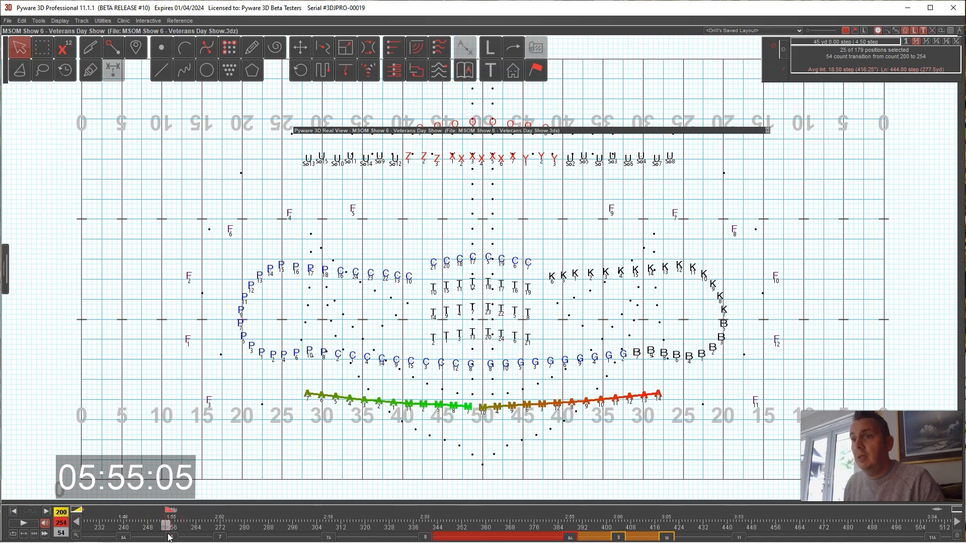
left_click(169, 536)
left_click(221, 537)
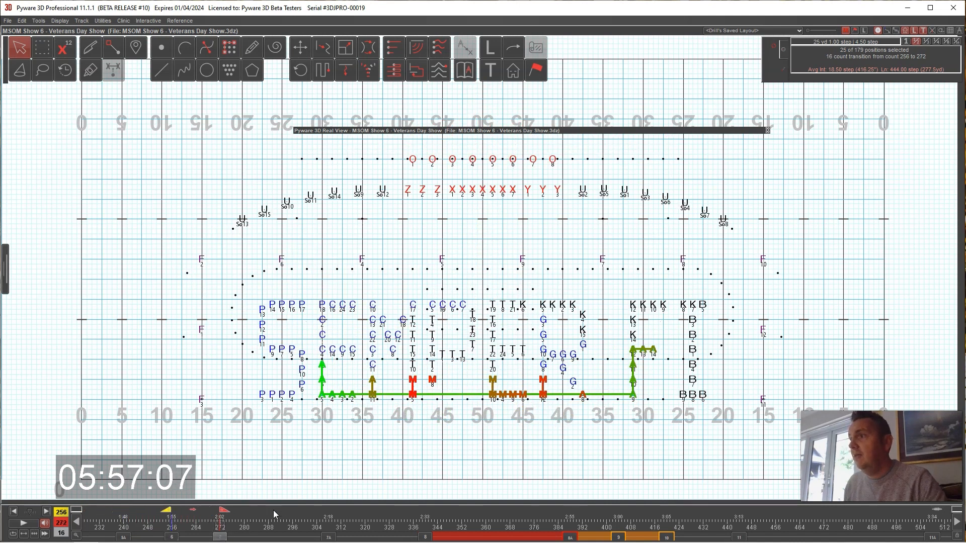
left_click(310, 52)
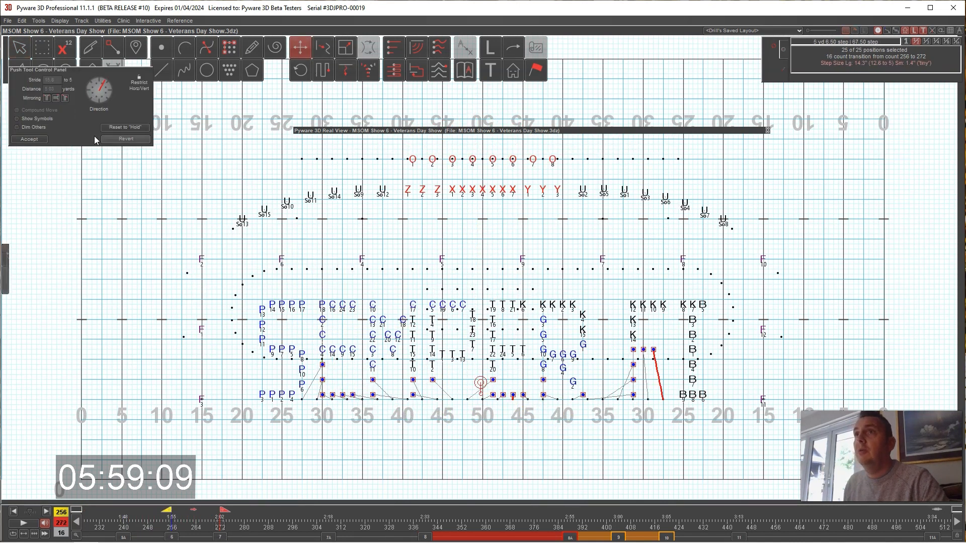
left_click(38, 141)
left_click(498, 283)
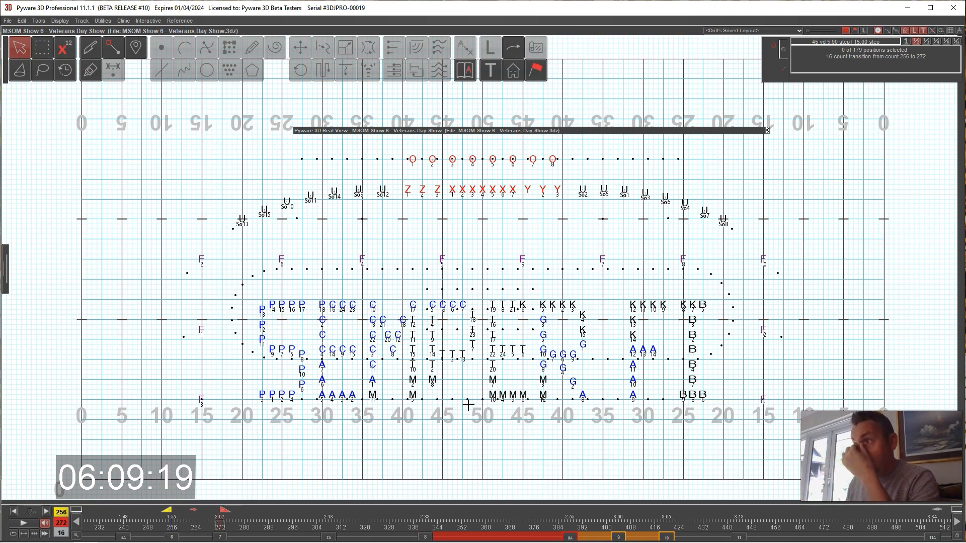
Step: In set 7, move the M performer from the lower stem of the middle E to the empty foot of the P with the Point tool
left_click(42, 48)
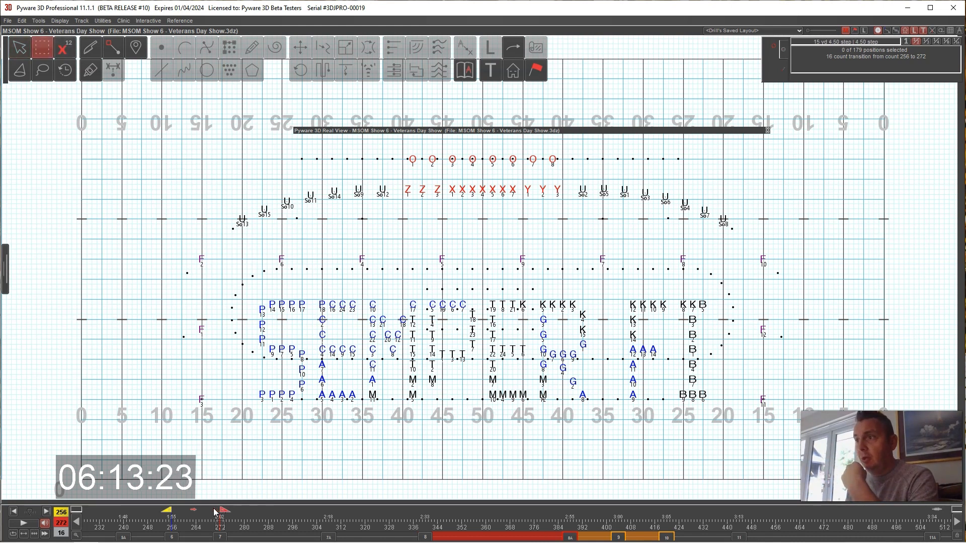
left_click_drag(216, 514, 221, 521)
left_click_drag(483, 374, 495, 381)
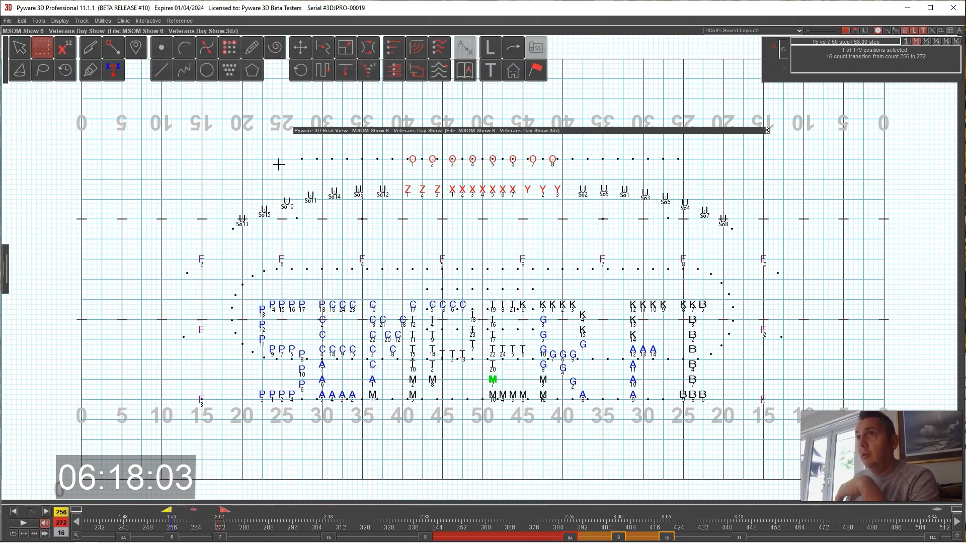
left_click(161, 46)
left_click(432, 397)
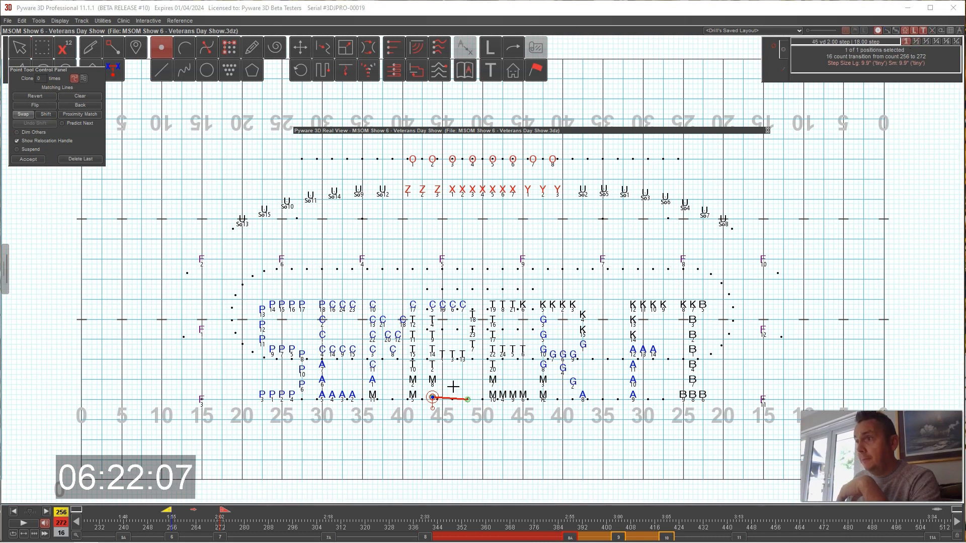
left_click(28, 159)
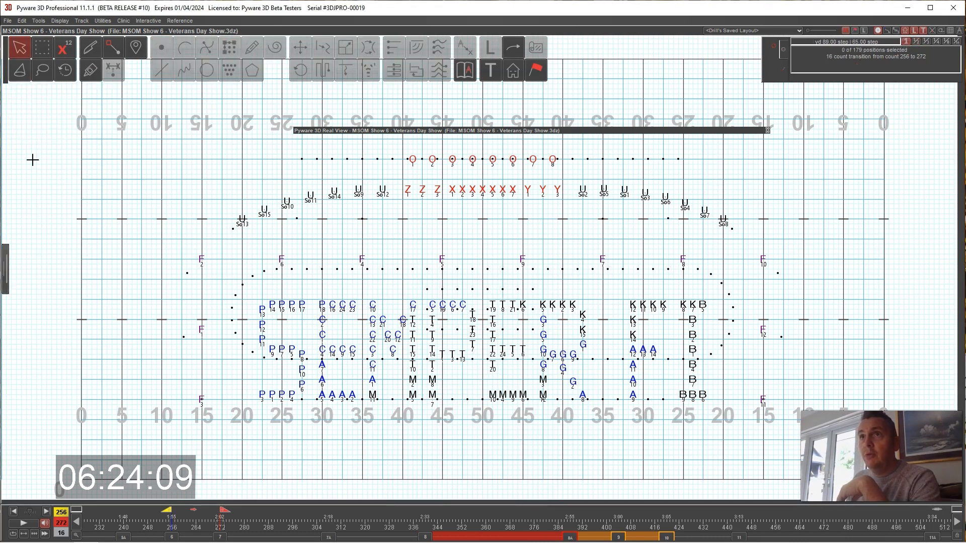
Step: Lasso the four T performers in the middle bar of the E near the 50 and the T performer directly below its stem end
left_click(42, 70)
left_click_drag(505, 340, 484, 344)
left_click_drag(532, 369, 521, 347)
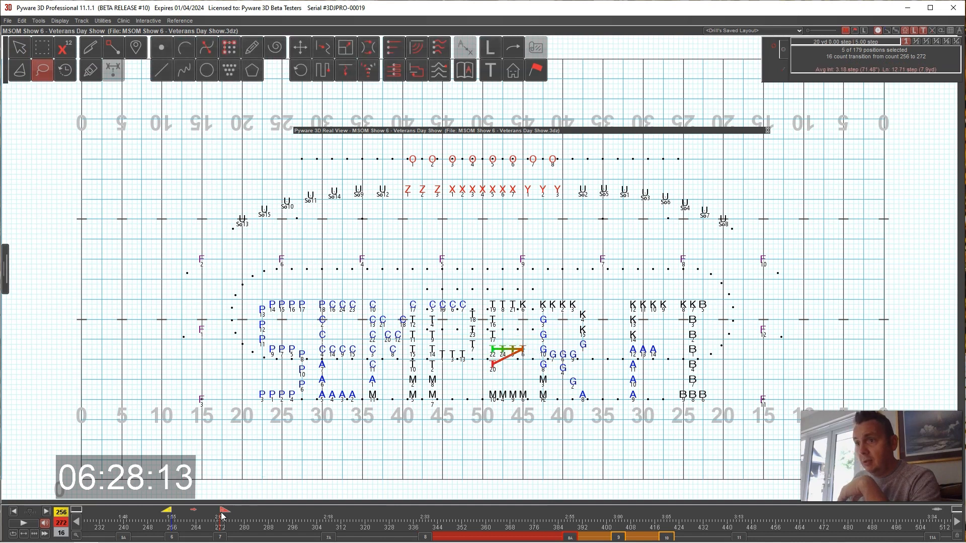
mouse_move(218, 514)
left_mouse_down()
mouse_move(177, 511)
mouse_move(222, 511)
left_mouse_up()
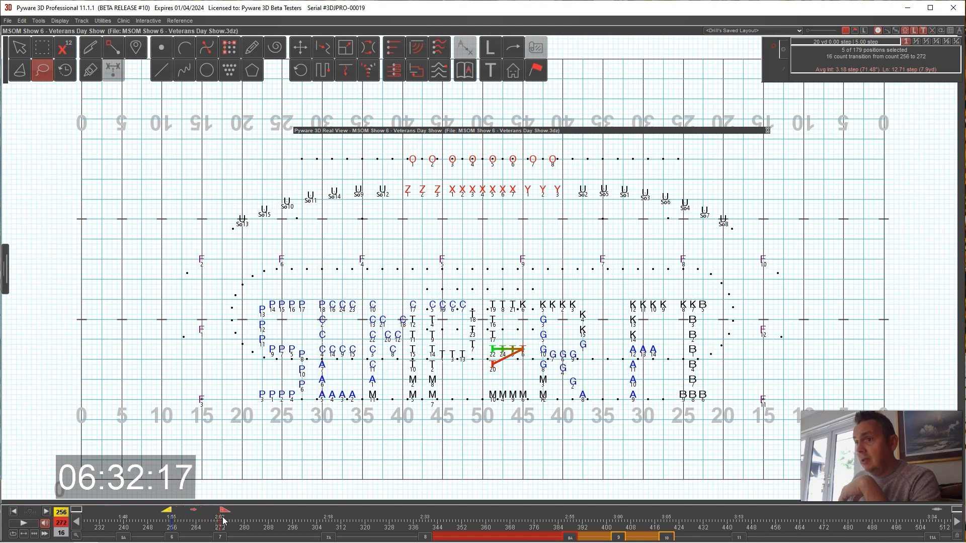
left_click(161, 47)
left_click(493, 377)
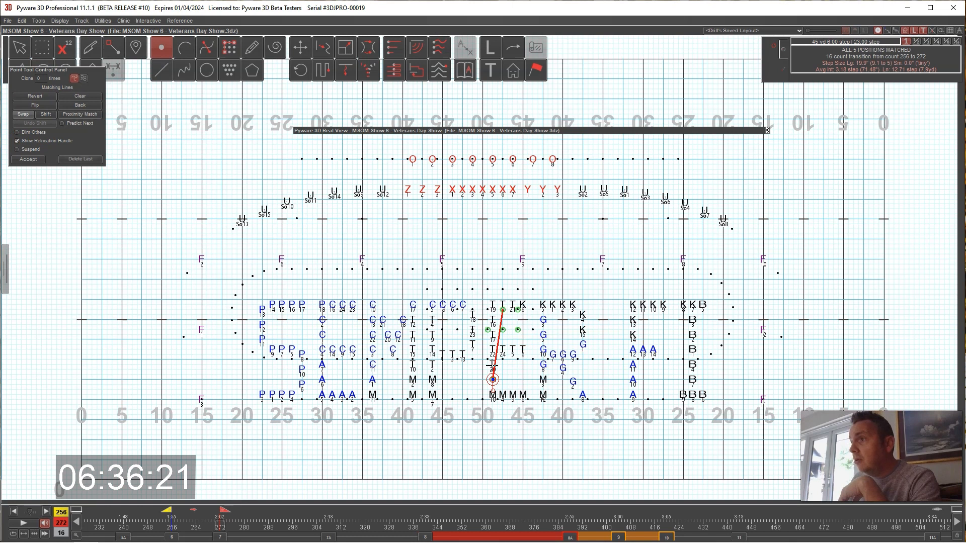
left_click(503, 349)
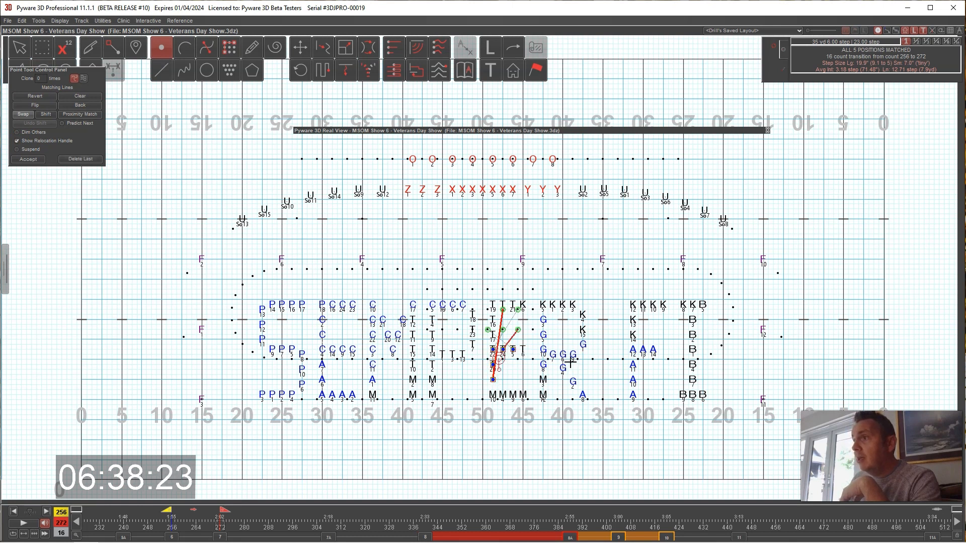
left_click(92, 97)
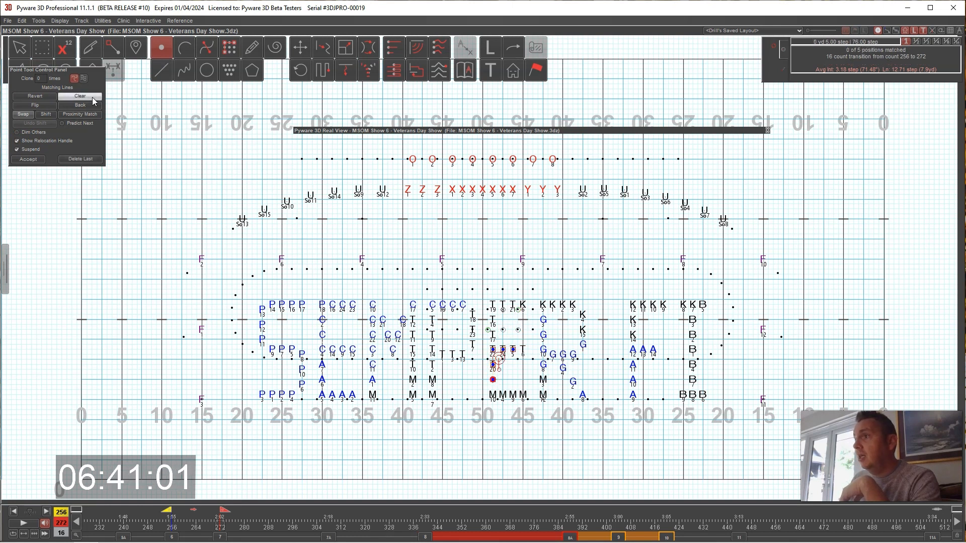
left_click(20, 48)
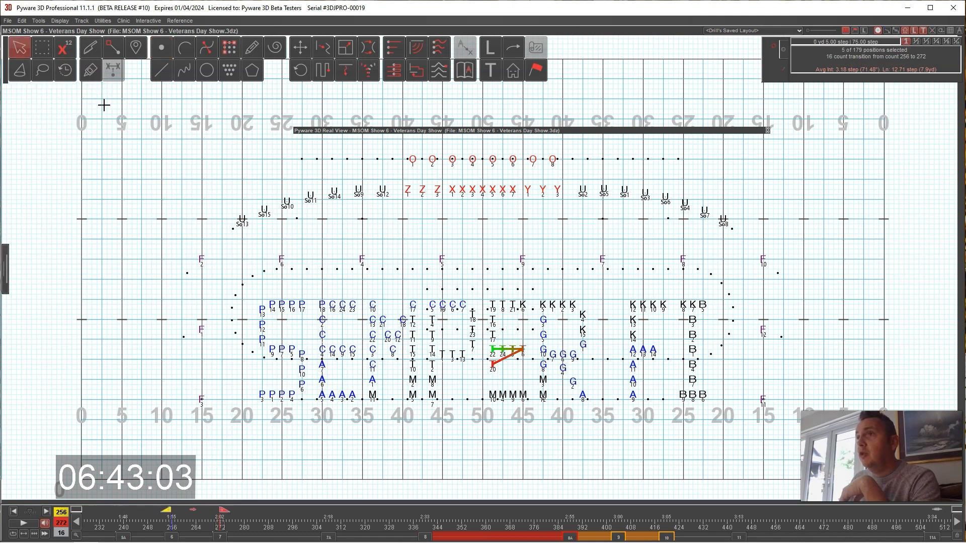
Step: Redistribute the five selected T performers with the Point tool to fill the stem gap and shorten the middle bar of the E
left_click(161, 48)
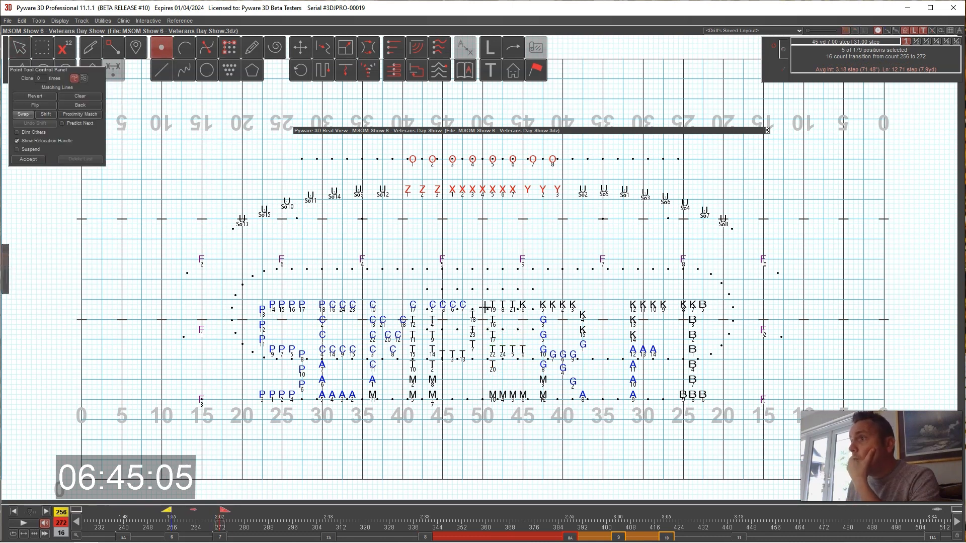
left_click(494, 379)
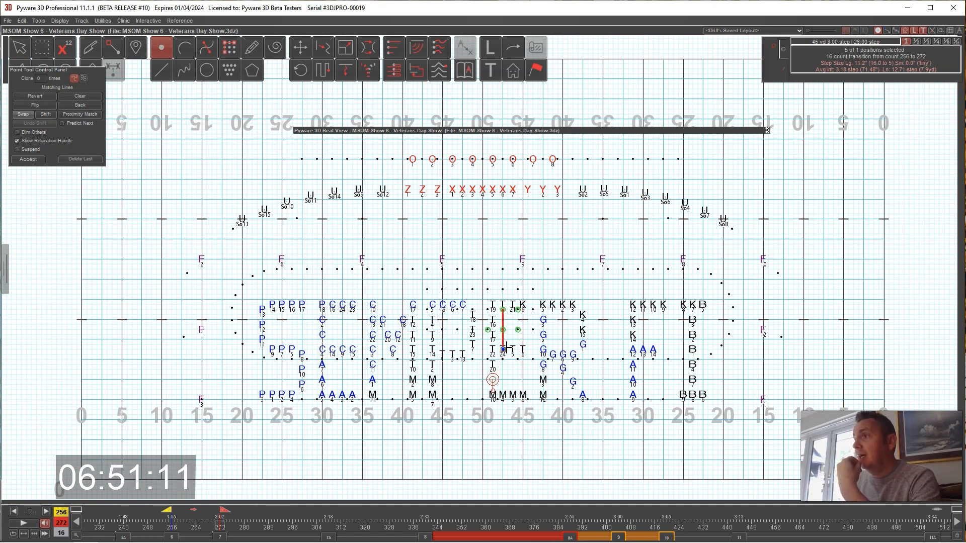
left_click(507, 348)
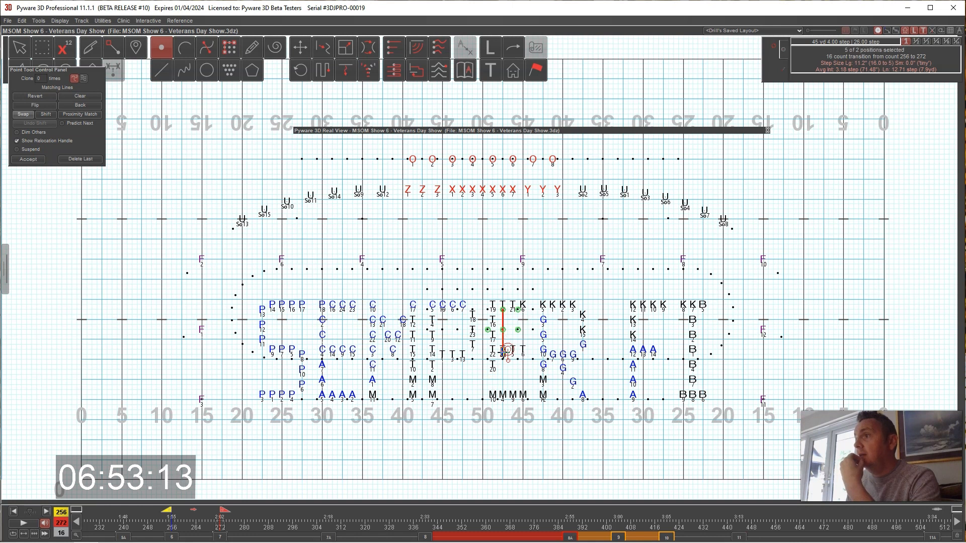
left_click(494, 364)
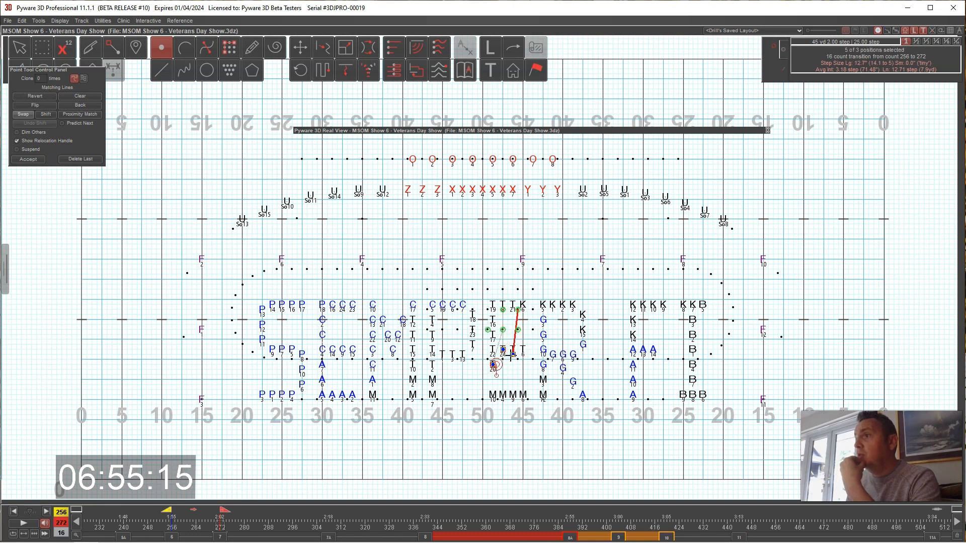
left_click(494, 349)
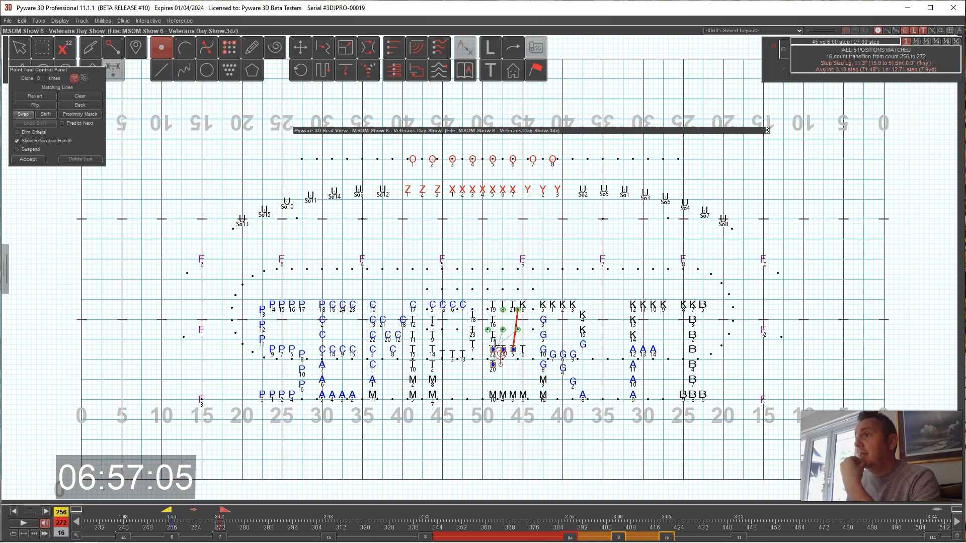
left_click(493, 379)
left_click(37, 160)
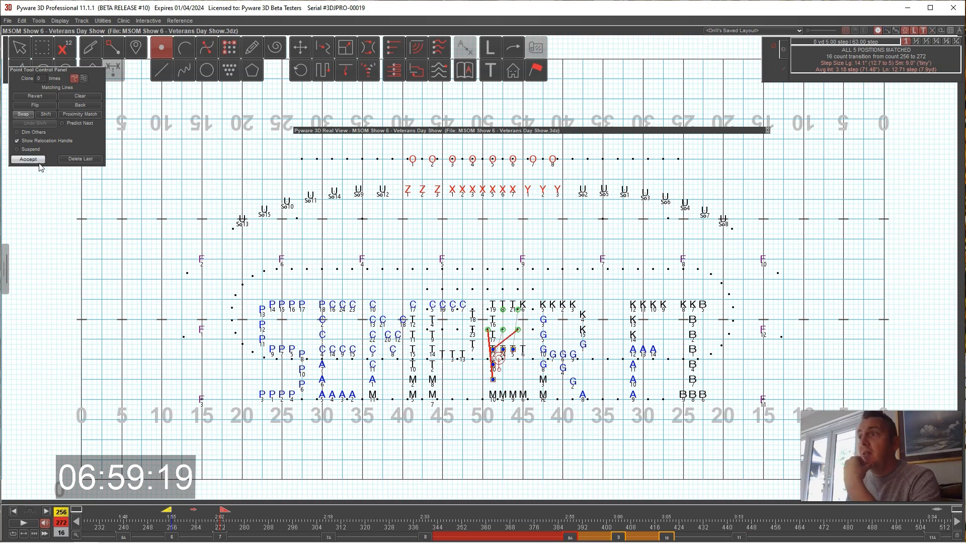
Step: Review the transition into set 7 in the 3D Real View from a changed camera angle, and collapse the view
double_click(484, 130)
left_click_drag(538, 294, 571, 344)
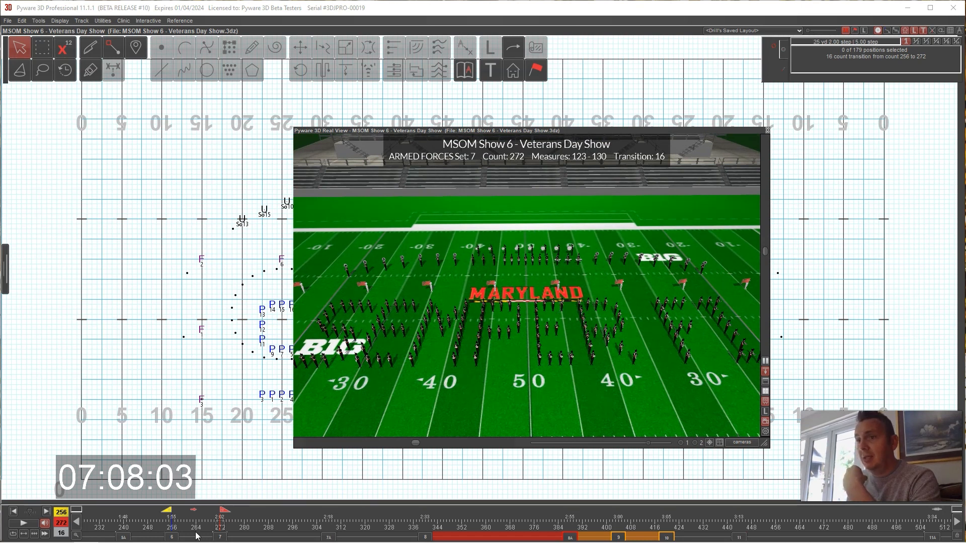
left_click(172, 538)
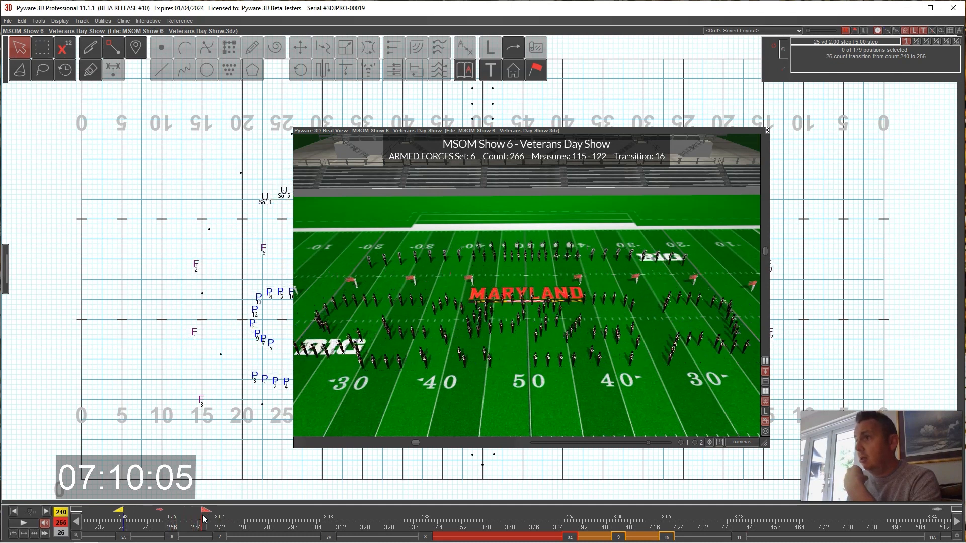
left_click_drag(223, 522, 183, 519)
left_click(220, 537)
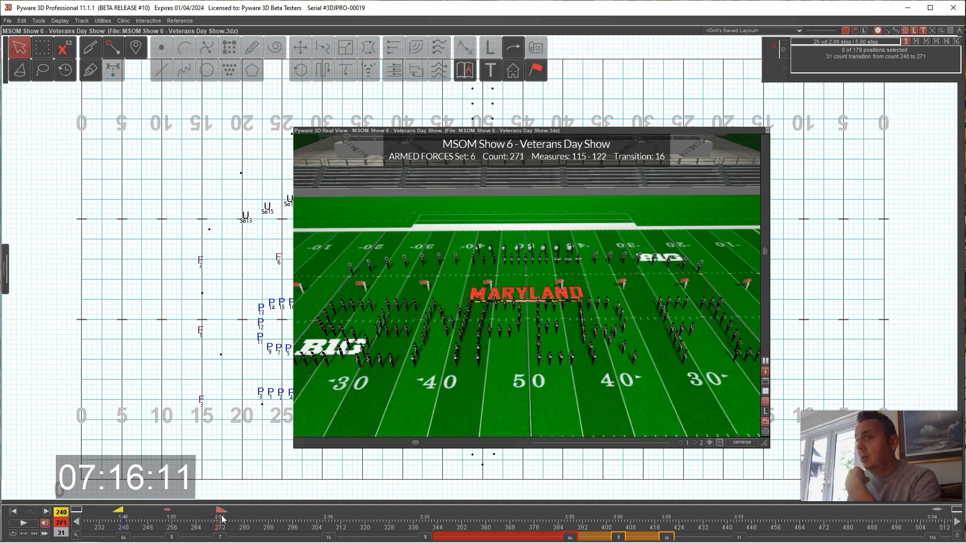
double_click(444, 131)
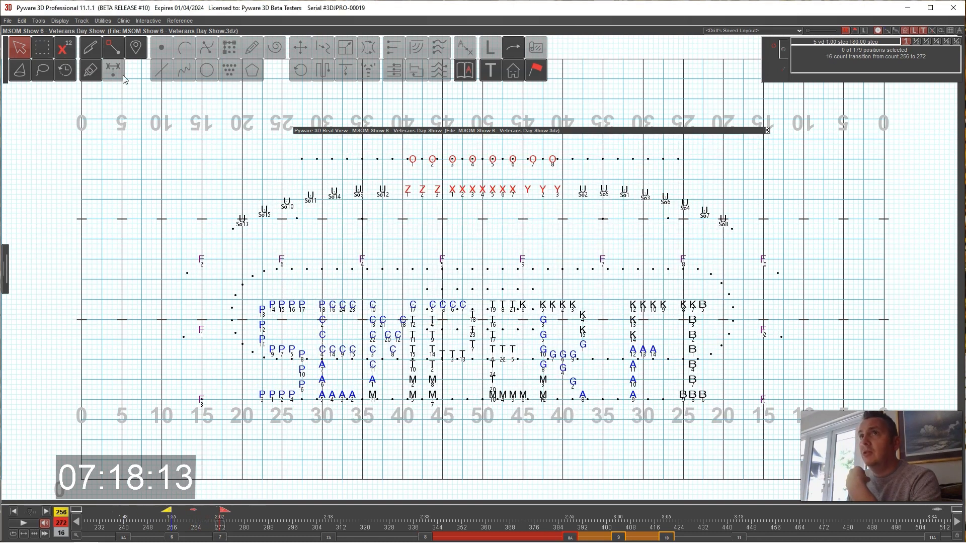
Step: Redistribute the five T performers in the middle bar and lower stem of the E near the 50 with the Point tool at count 272
left_click(42, 47)
left_click_drag(488, 342, 518, 379)
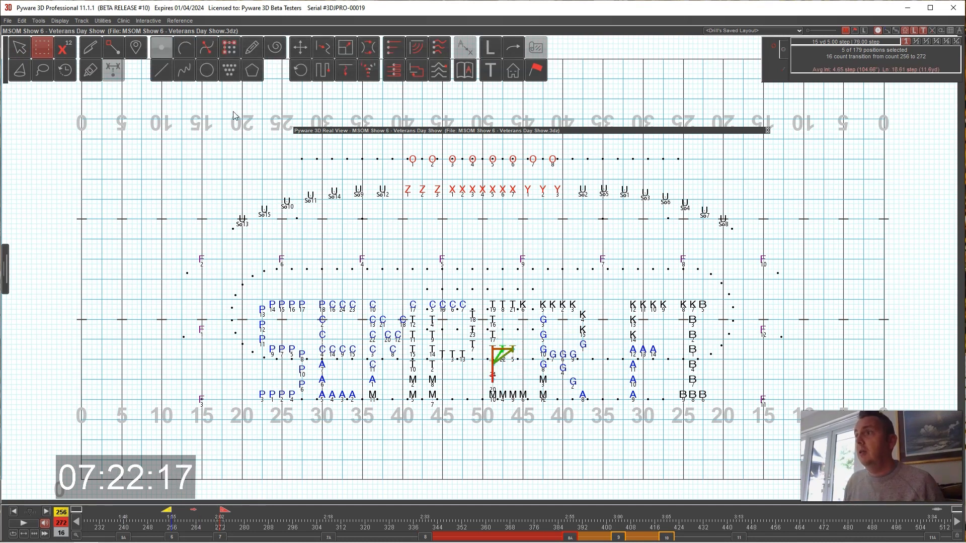
left_click(161, 47)
left_click_drag(492, 285, 497, 350)
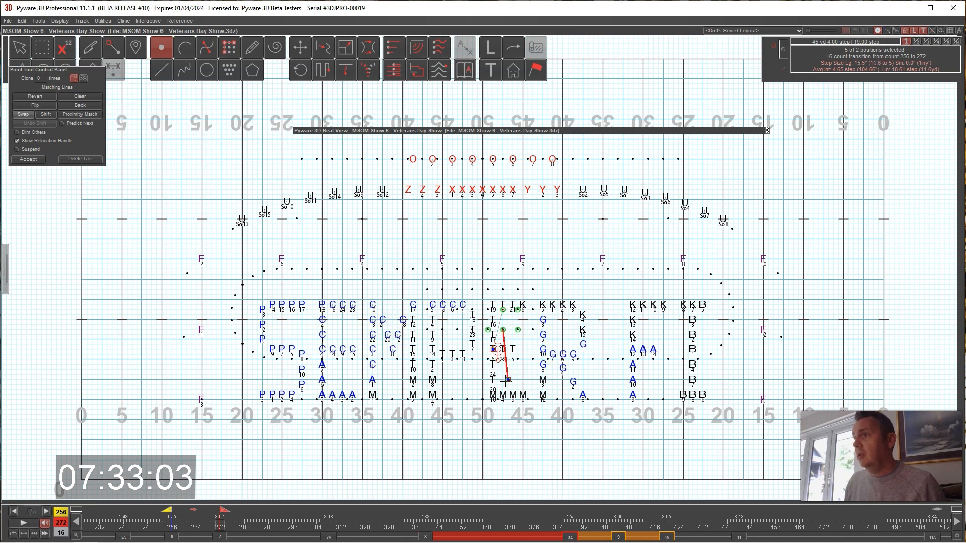
left_click(493, 365)
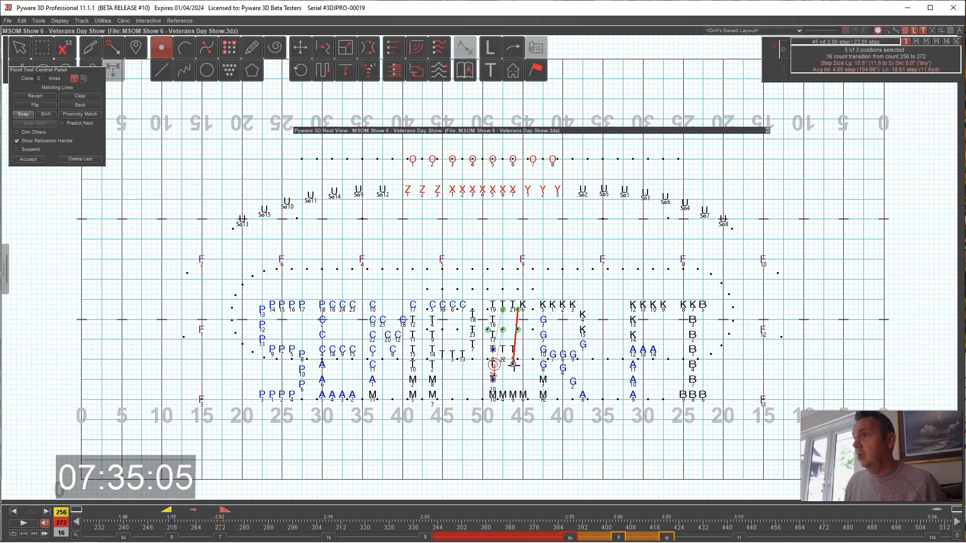
left_click(503, 349)
left_click(513, 349)
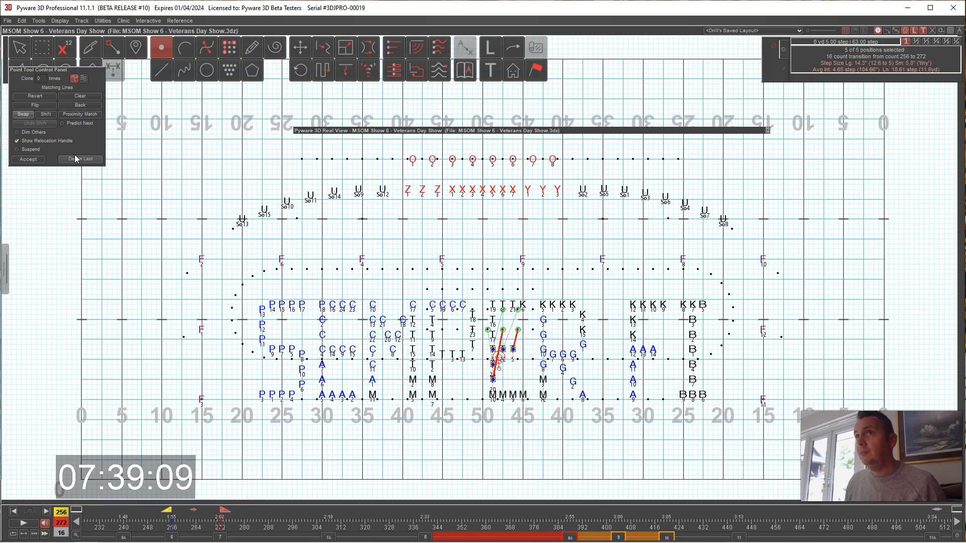
left_click(28, 159)
Step: Exchange the two T performers in the E's stem below its middle bar at count 272 by pasting them with different matching order
left_click(174, 537)
left_click_drag(174, 513, 212, 513)
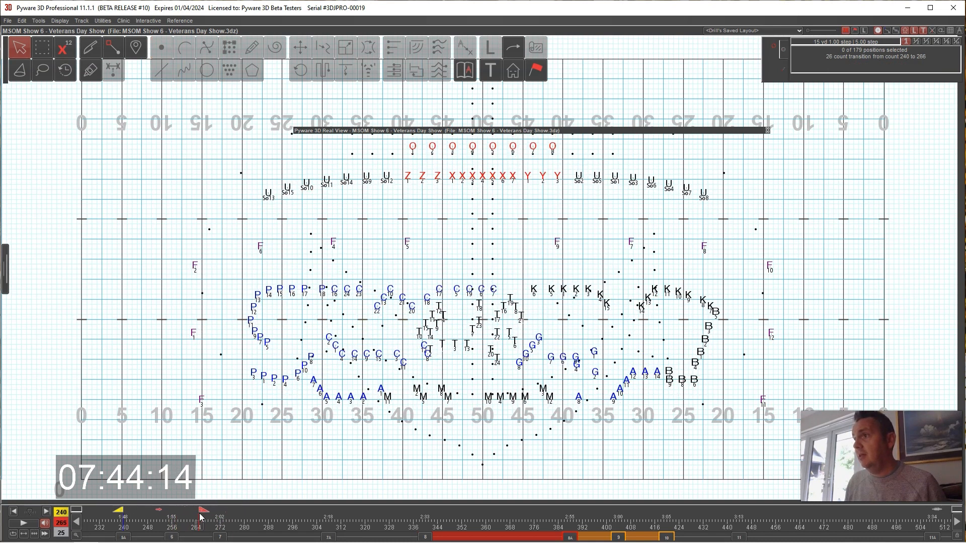
left_click(42, 48)
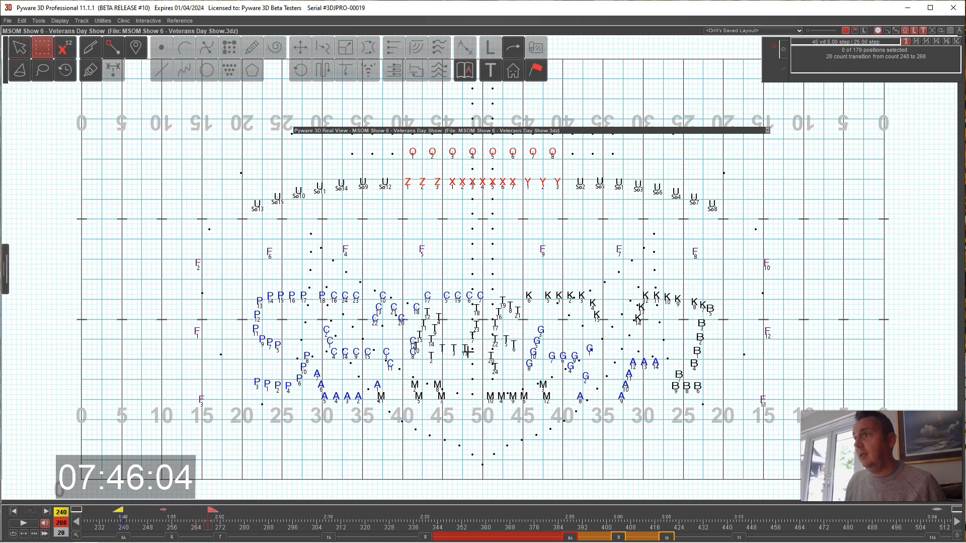
left_click(220, 538)
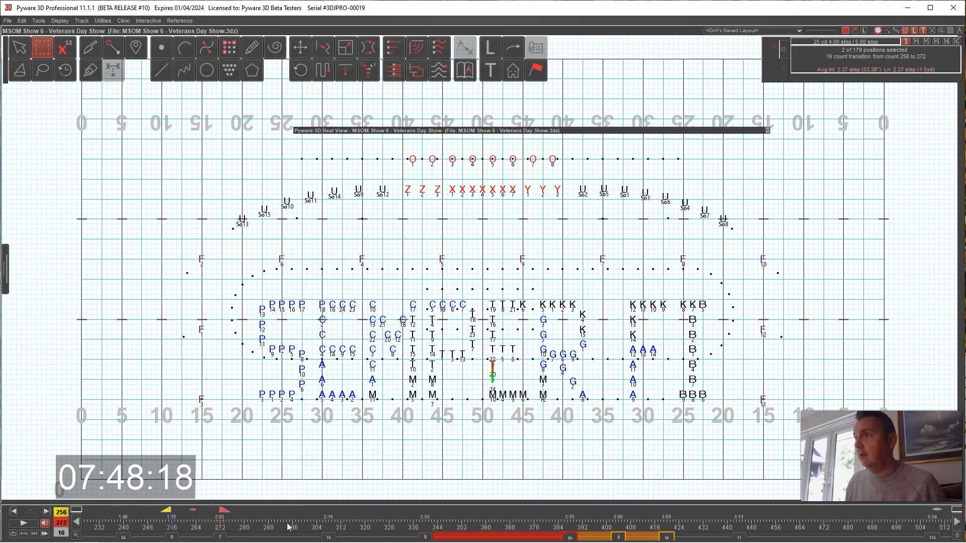
key("ctrl+v")
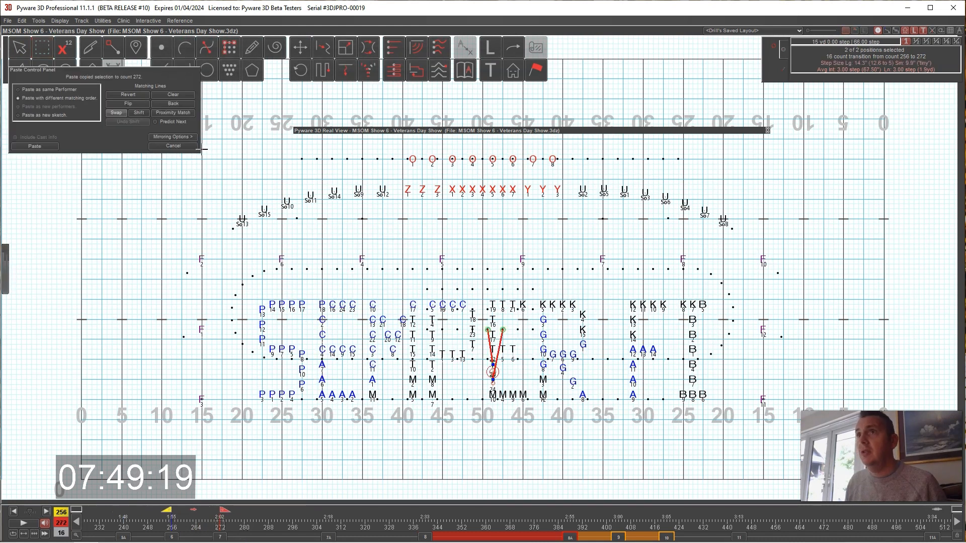
left_click(45, 147)
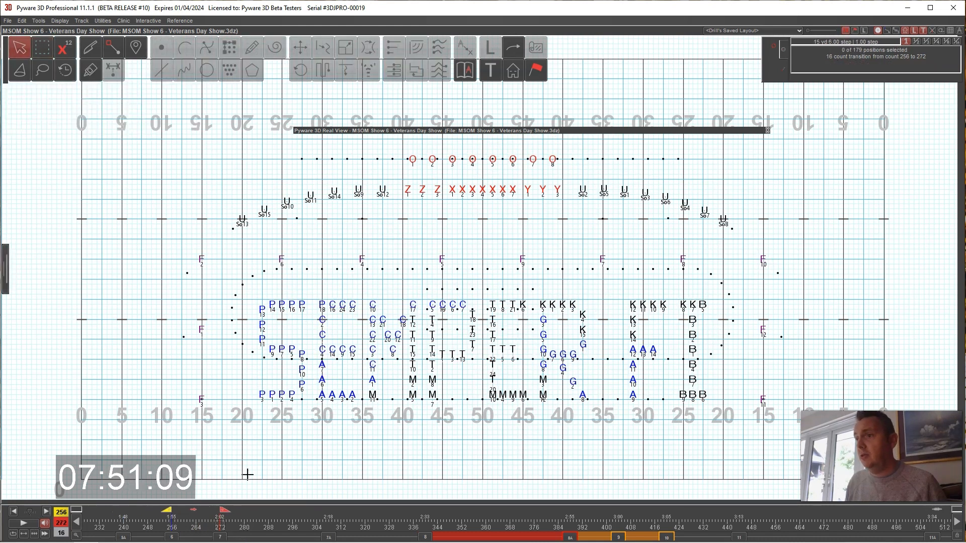
Step: Review the transition from count 256 to 272 in the 3D Real View at closer range, and collapse the view
left_click(172, 537)
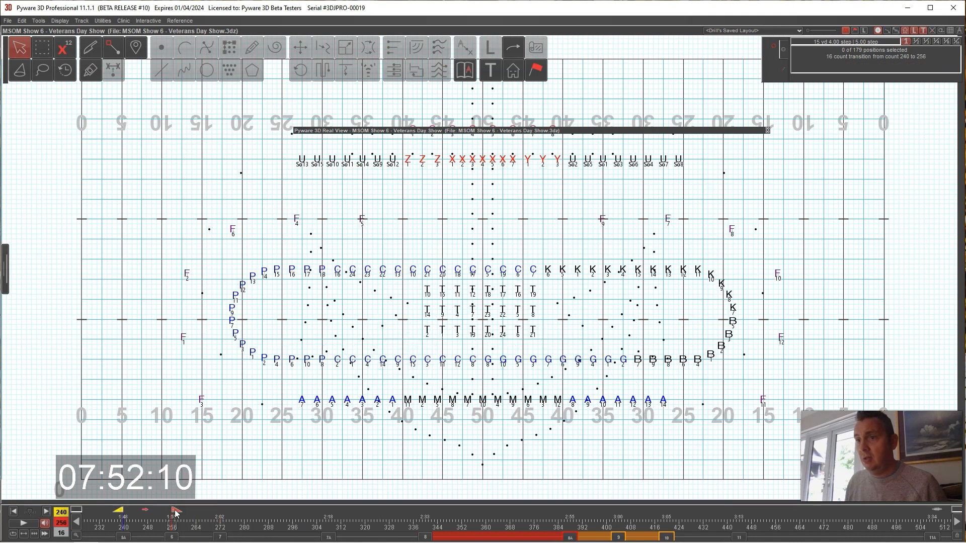
left_click(217, 537)
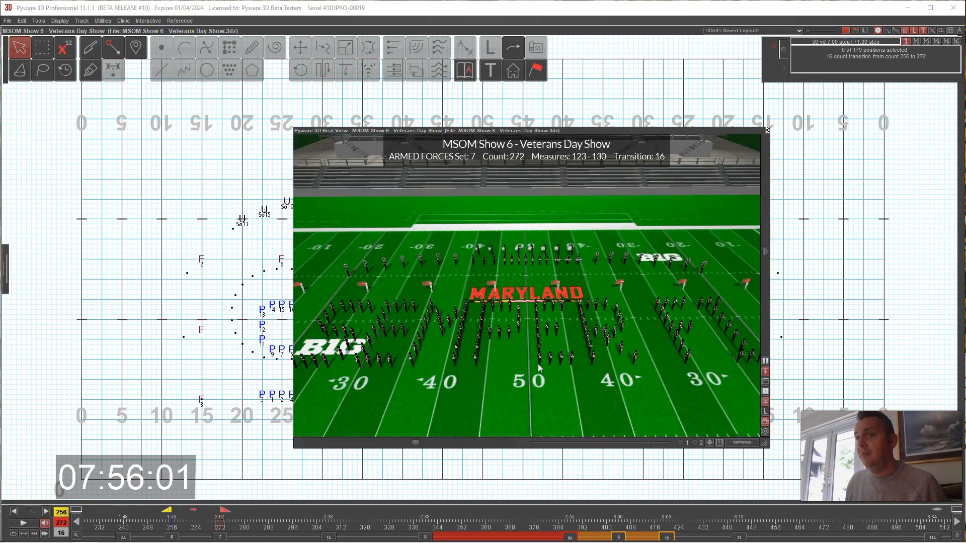
scroll(538, 363, "up", 2)
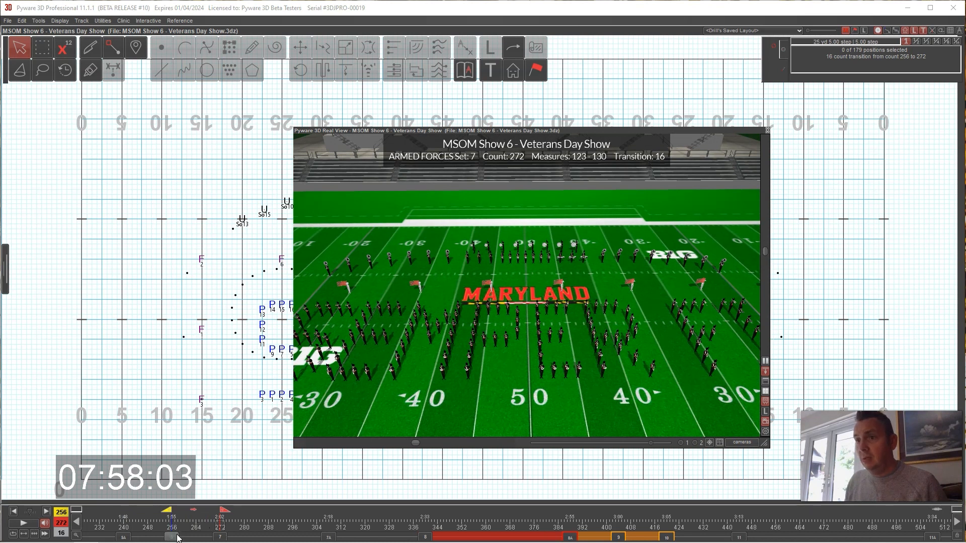
left_click(205, 518)
left_click_drag(204, 518, 217, 527)
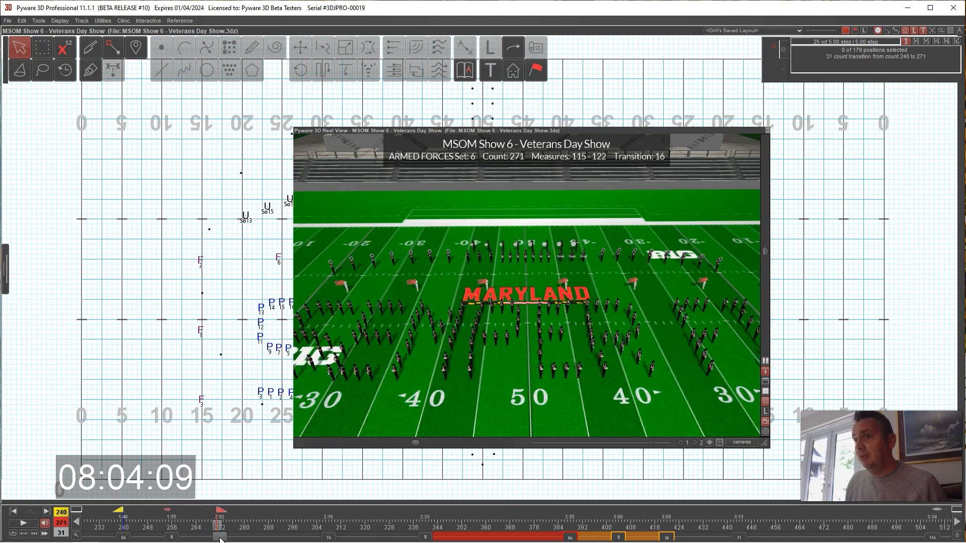
left_click(219, 538)
double_click(453, 133)
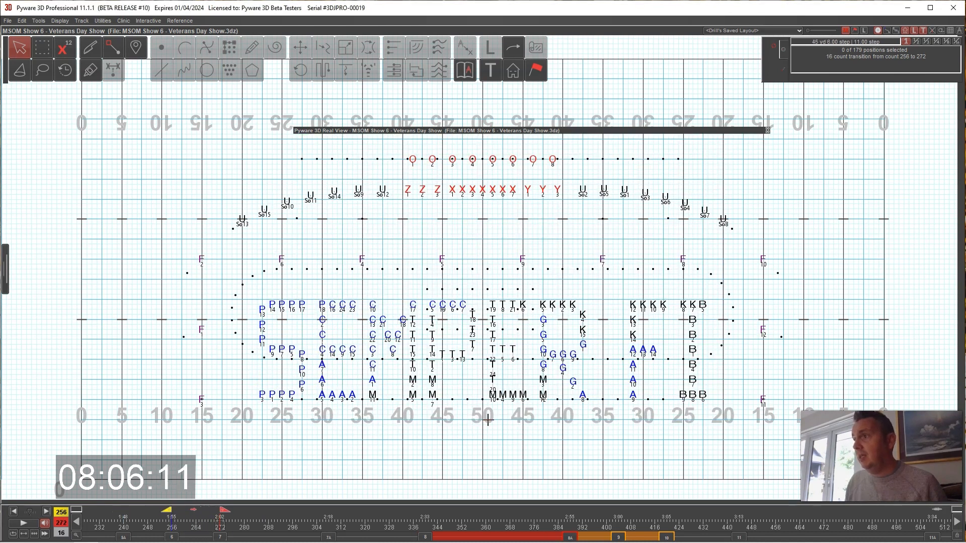
Step: Examine the paths of the lower T and M performers near the 50 from count 308 to 340 with the Push tool and by scrubbing the transition
left_click(329, 537)
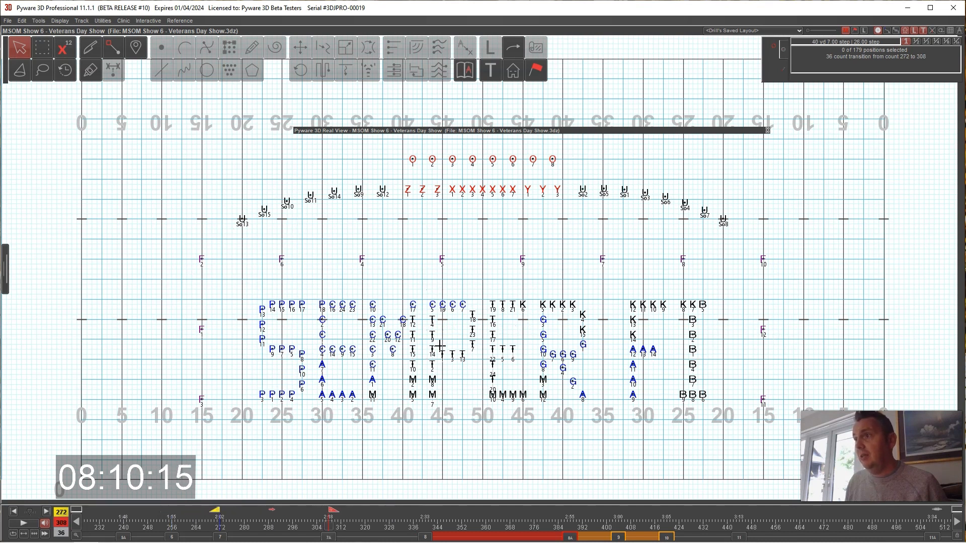
left_click(42, 47)
left_click_drag(407, 359, 526, 431)
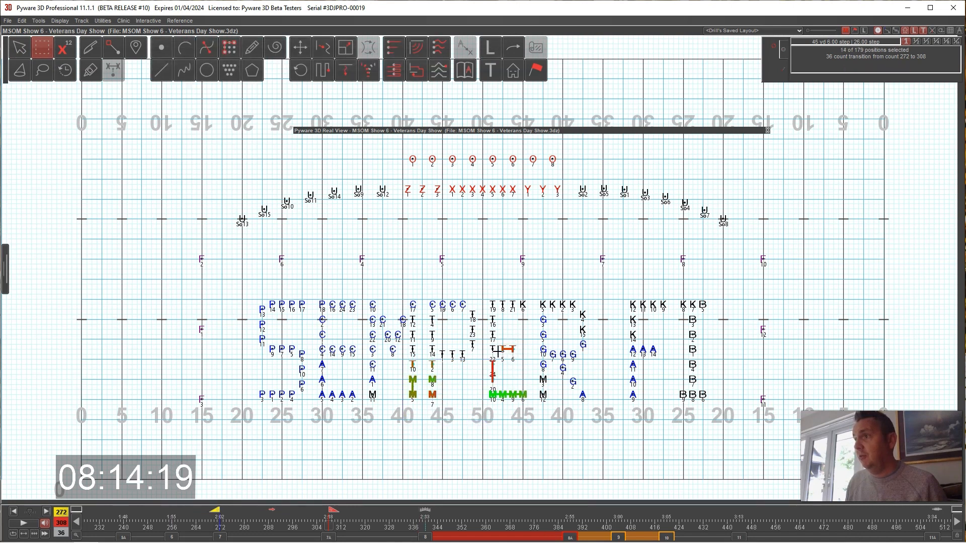
left_click(425, 537)
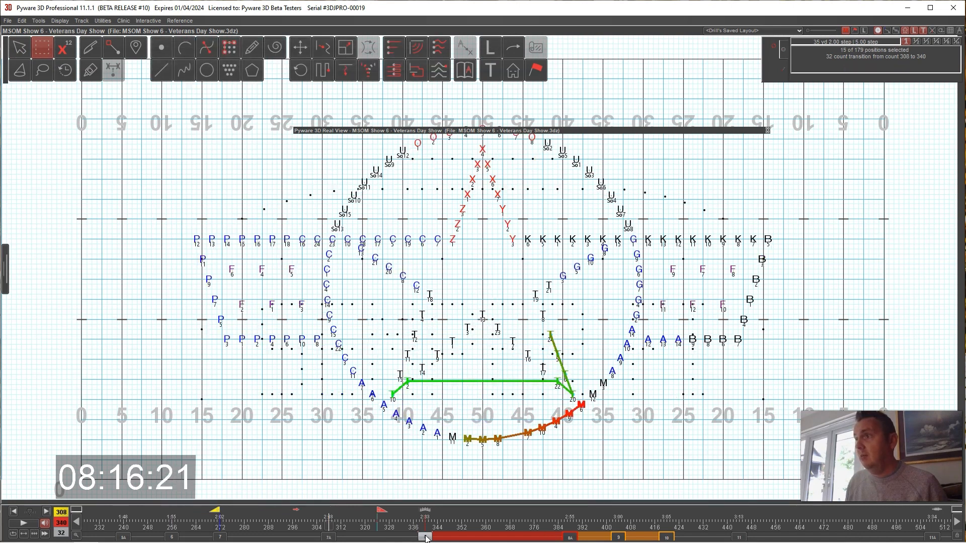
left_click(299, 47)
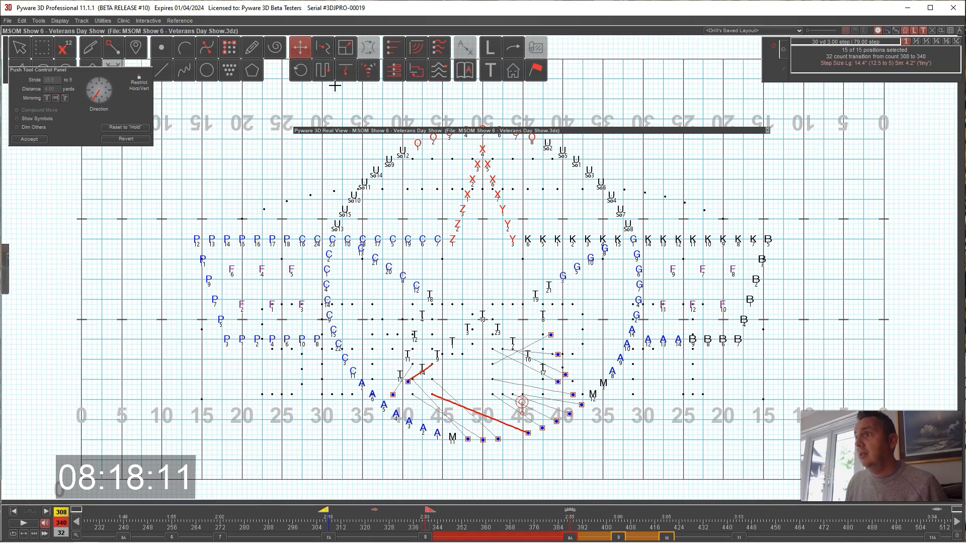
left_click(37, 141)
left_click(328, 535)
mouse_move(328, 524)
left_mouse_down()
mouse_move(373, 528)
mouse_move(361, 526)
left_mouse_up()
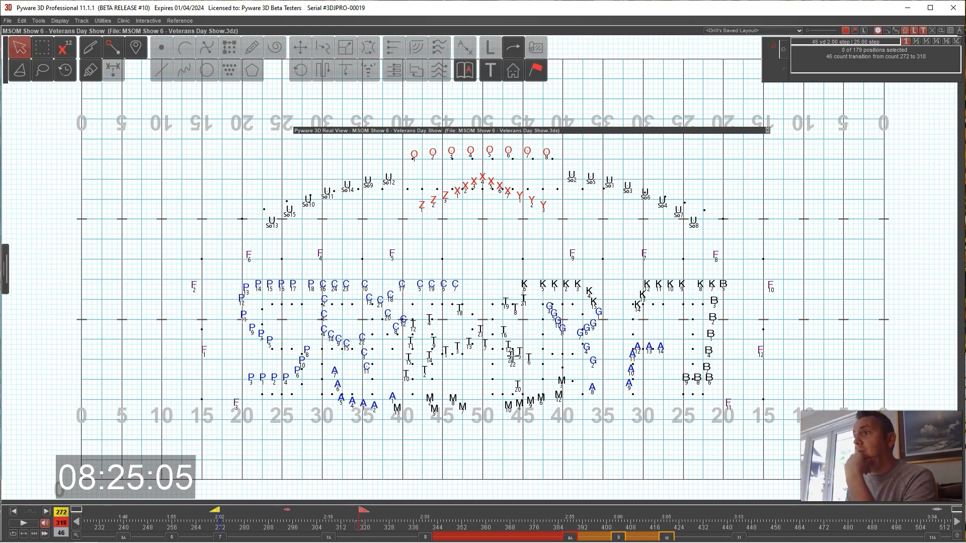
left_click(425, 537)
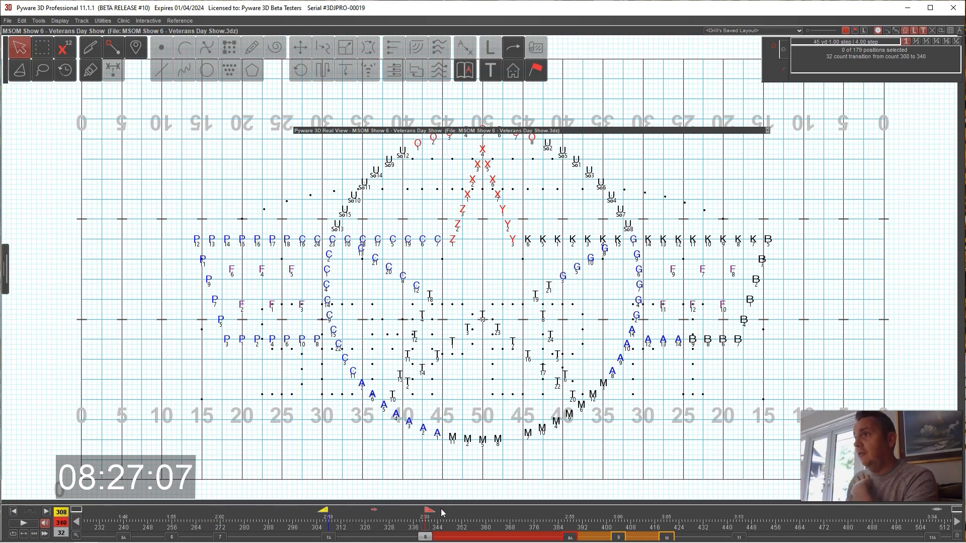
mouse_move(428, 512)
left_mouse_down()
mouse_move(328, 521)
mouse_move(381, 528)
left_mouse_up()
Step: Lasso the seven T performers from the E's stem and middle bar, and inspect their path lines into count 340 with the Push tool
left_click(42, 70)
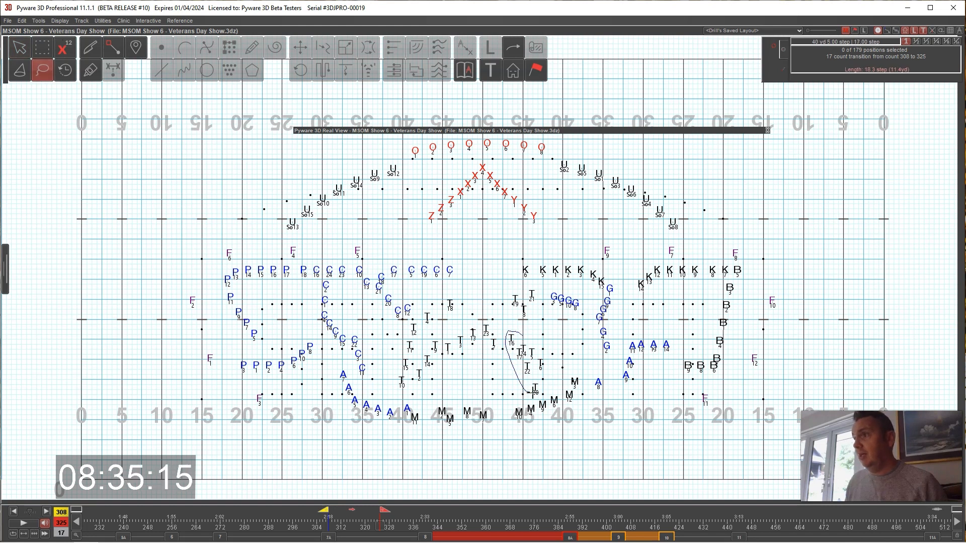
left_click_drag(533, 392, 530, 343)
left_click(425, 536)
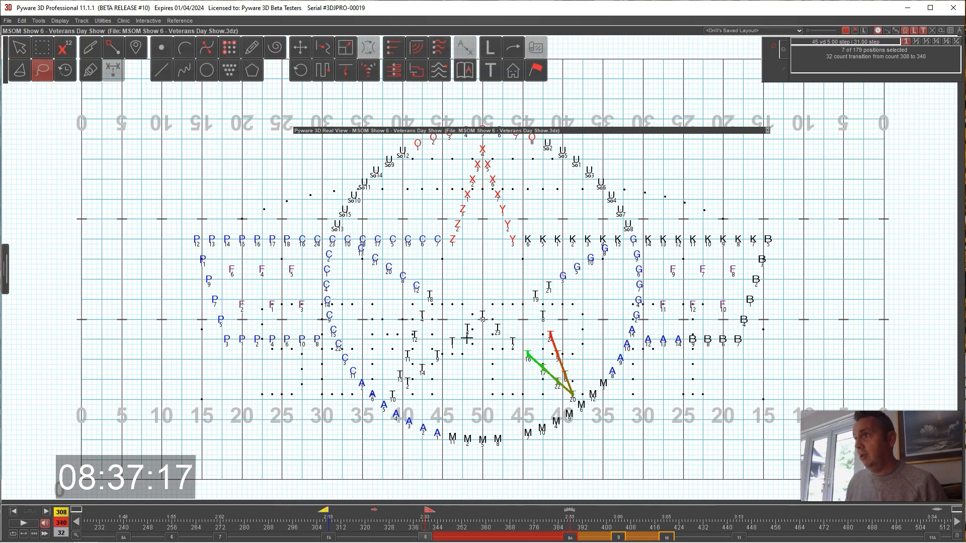
left_click(300, 48)
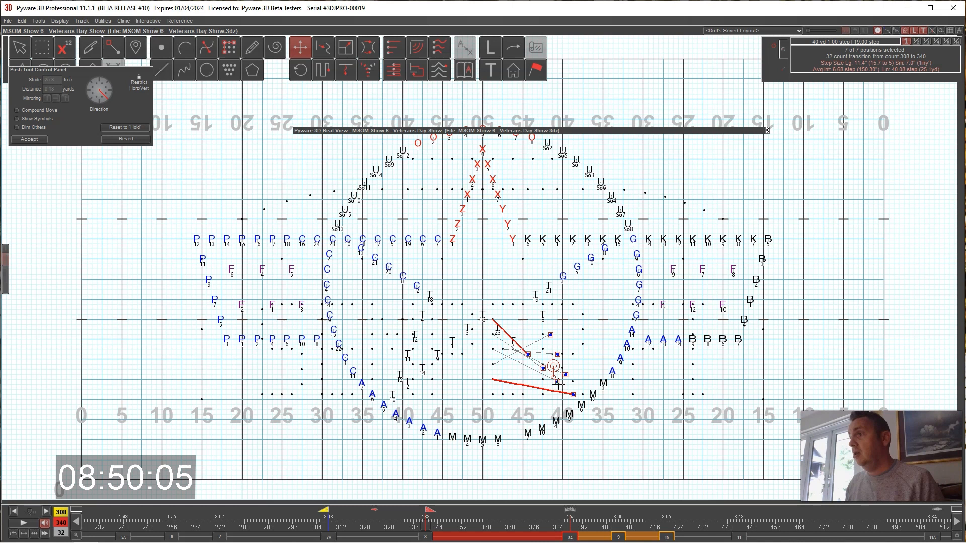
left_click(44, 50)
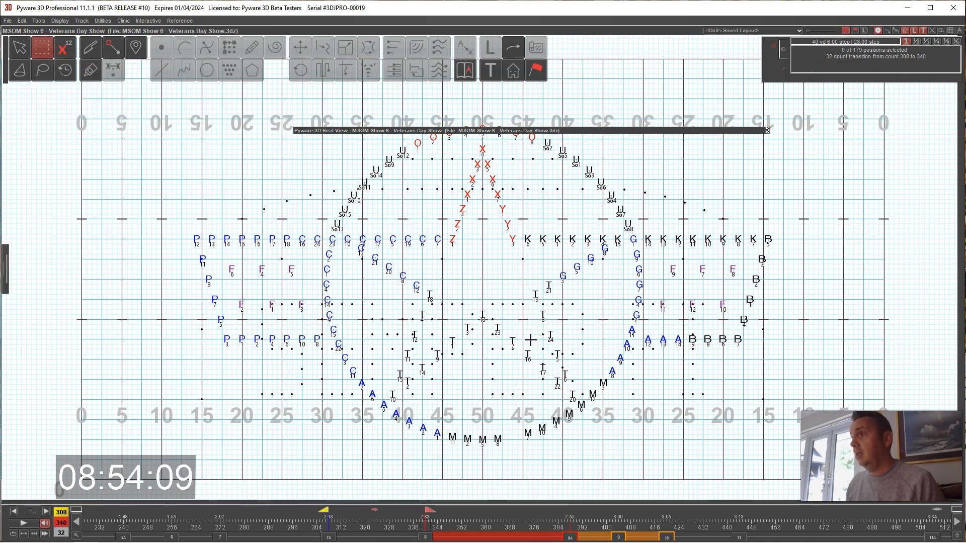
left_click(20, 49)
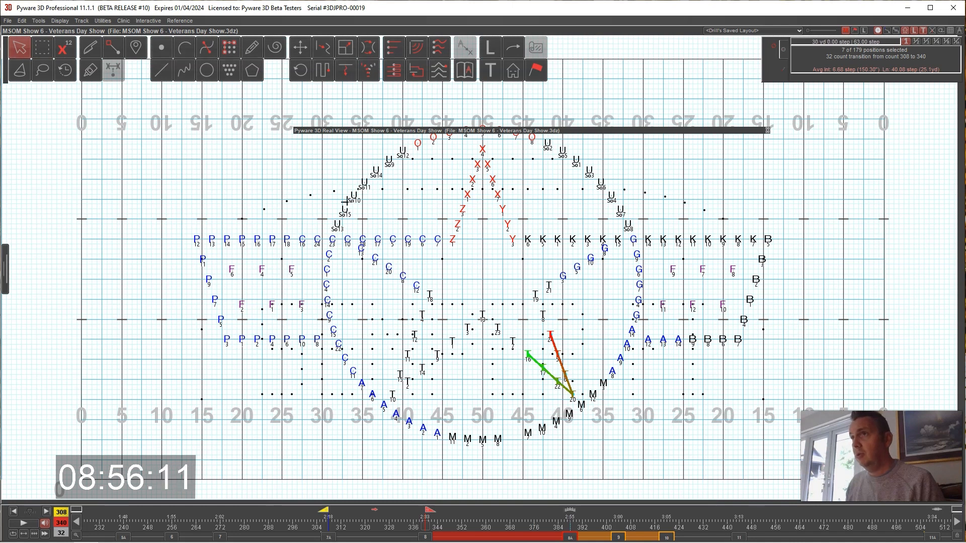
left_click(298, 53)
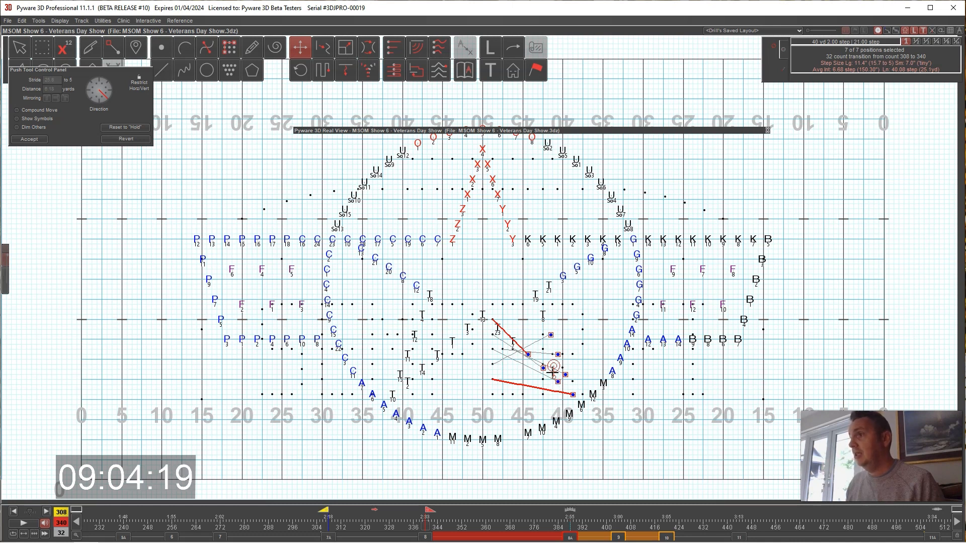
Step: Swap the positions of T performers 22 and 24 from count 340 to the end of the drill
left_click(50, 52)
left_click(558, 382)
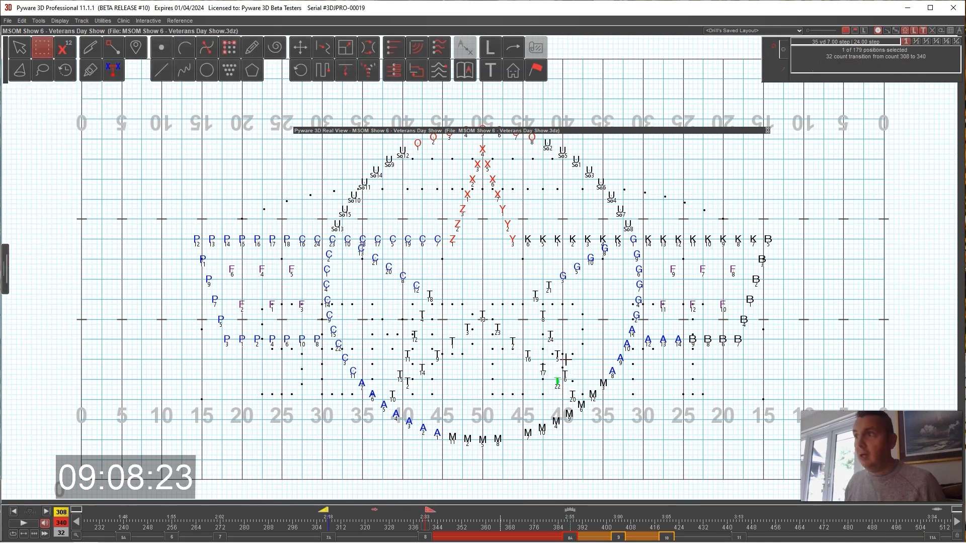
left_click(551, 336, "shift")
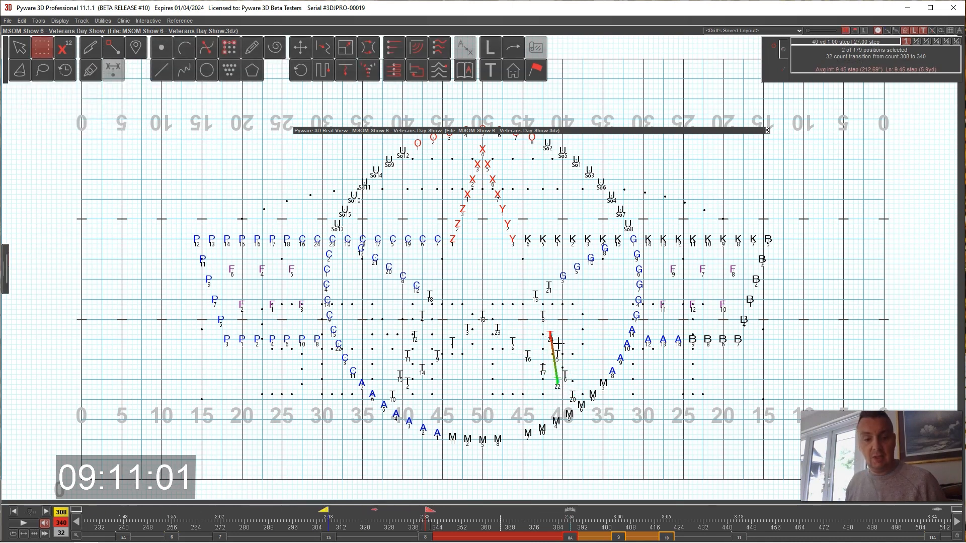
left_click(25, 21)
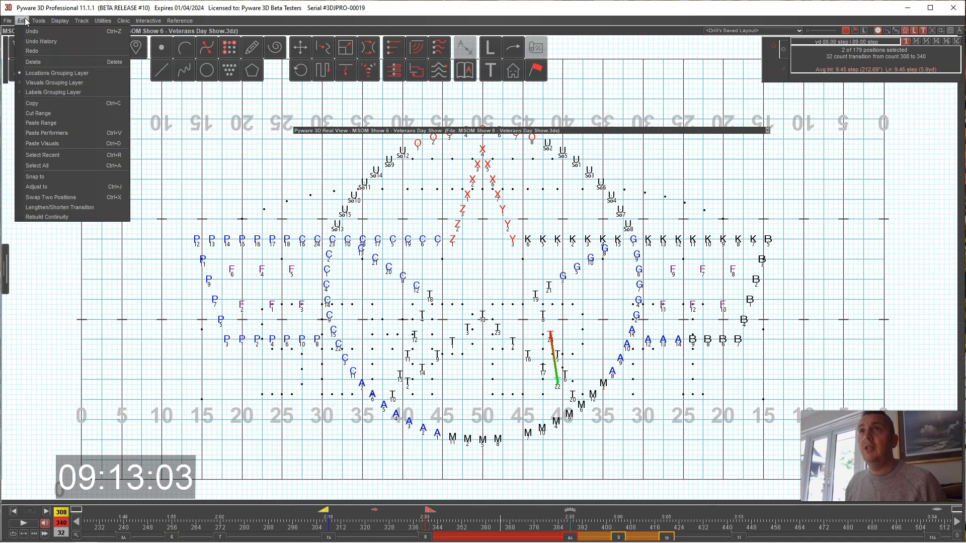
left_click(25, 21)
left_click(301, 48)
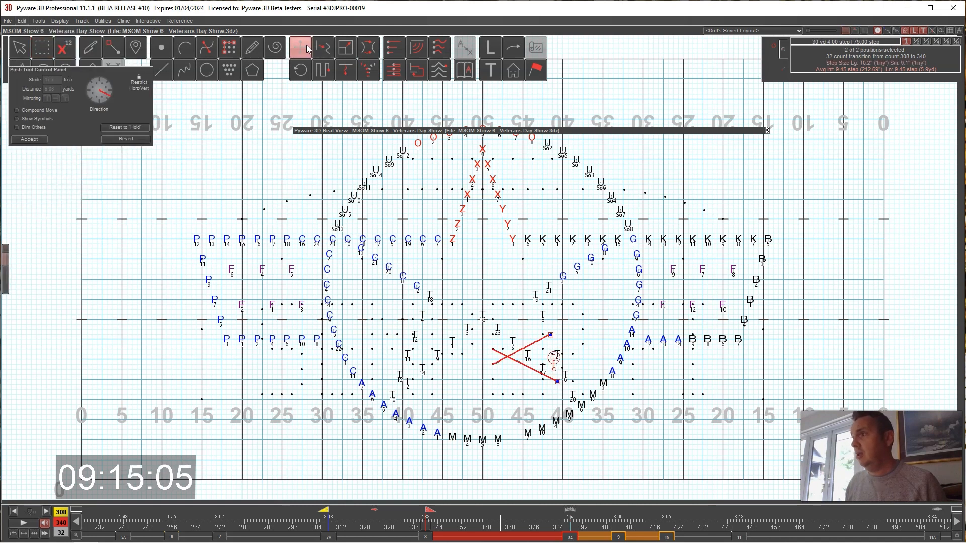
left_click(309, 48)
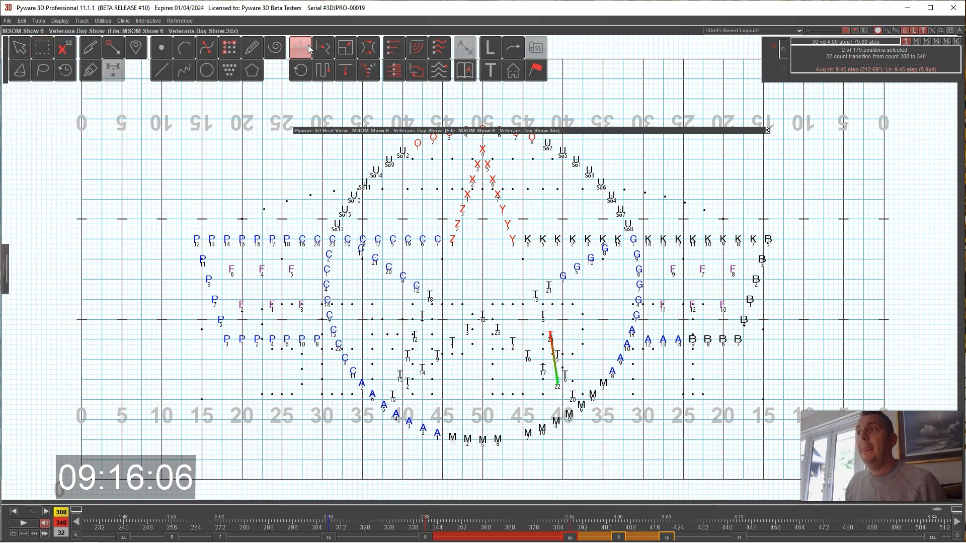
left_click(59, 21)
mouse_move(45, 24)
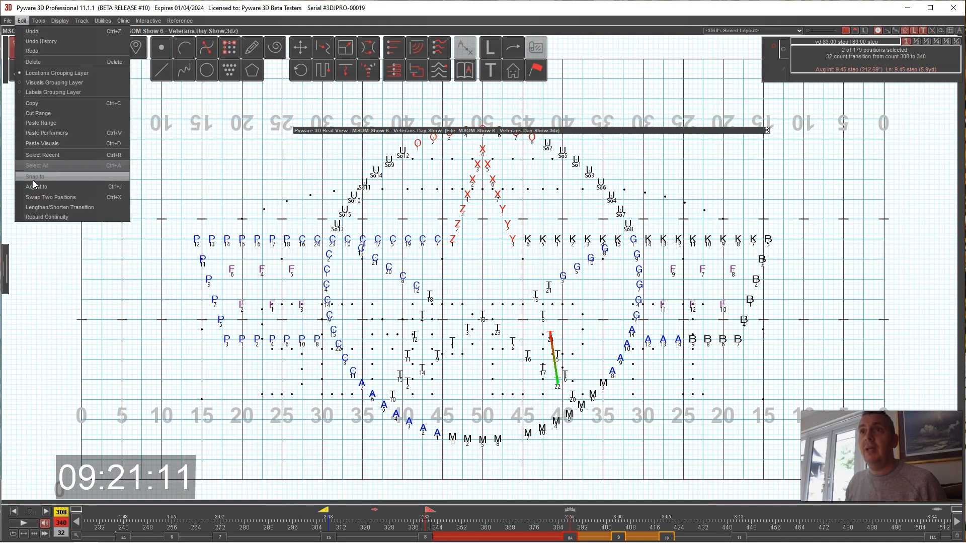
left_click(37, 198)
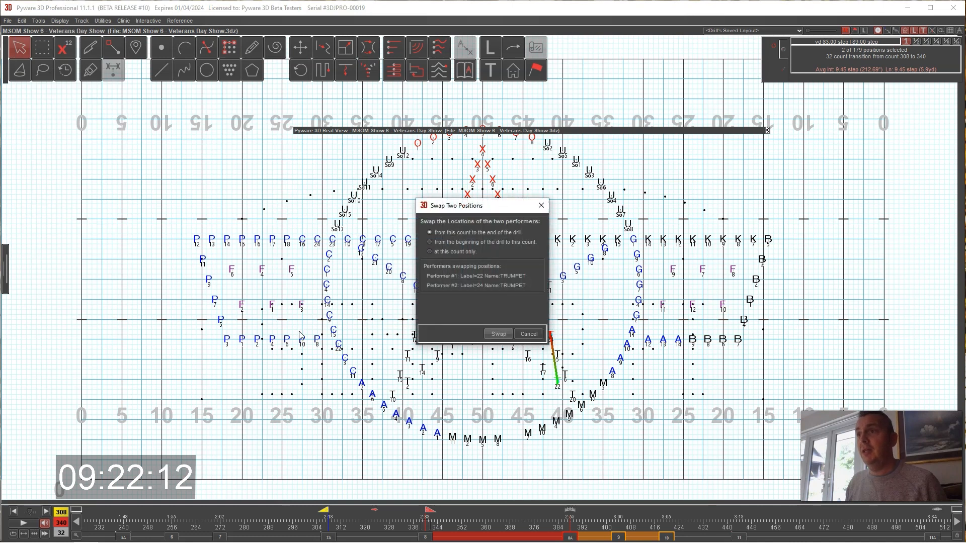
left_click(499, 334)
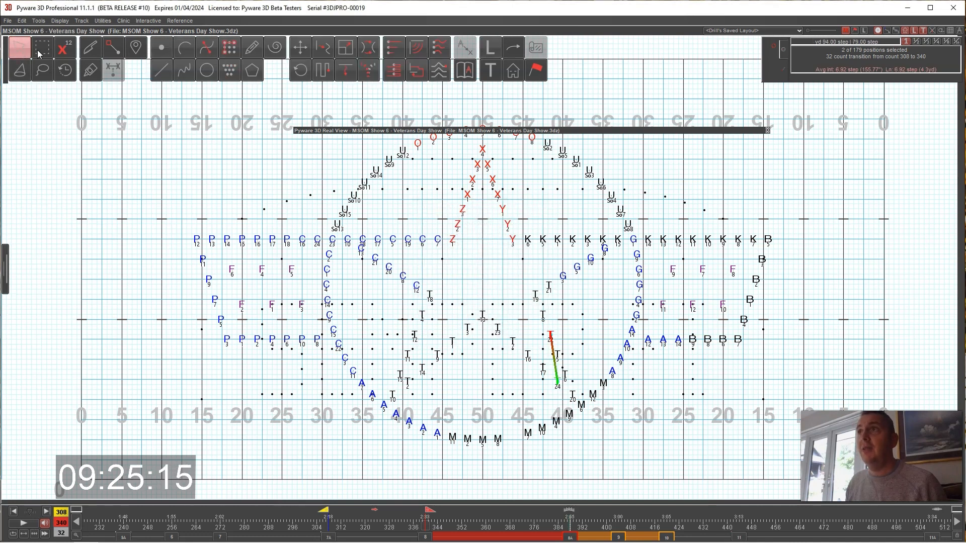
left_click(300, 47)
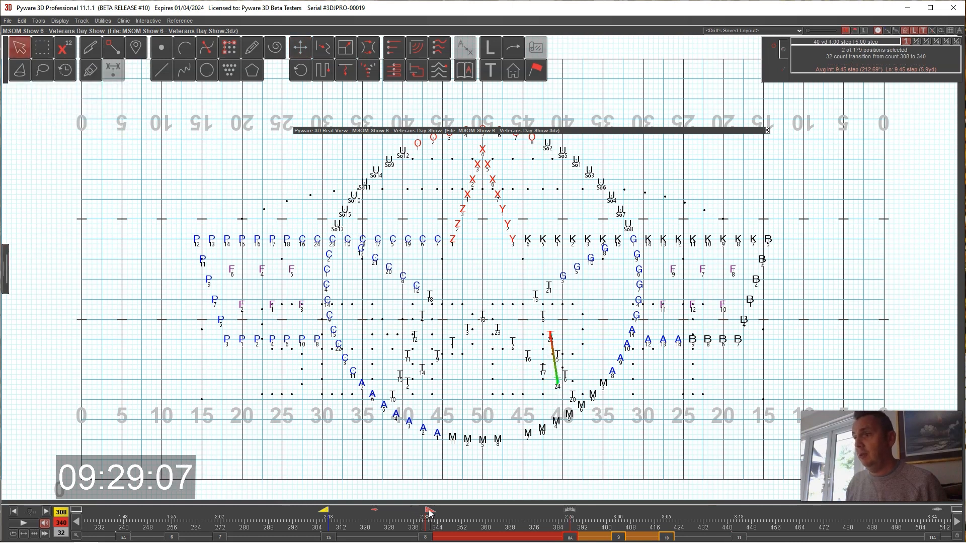
Step: Swap the positions of T performers 17 and 22 from count 340 to the end of the drill
left_click_drag(429, 512, 354, 512)
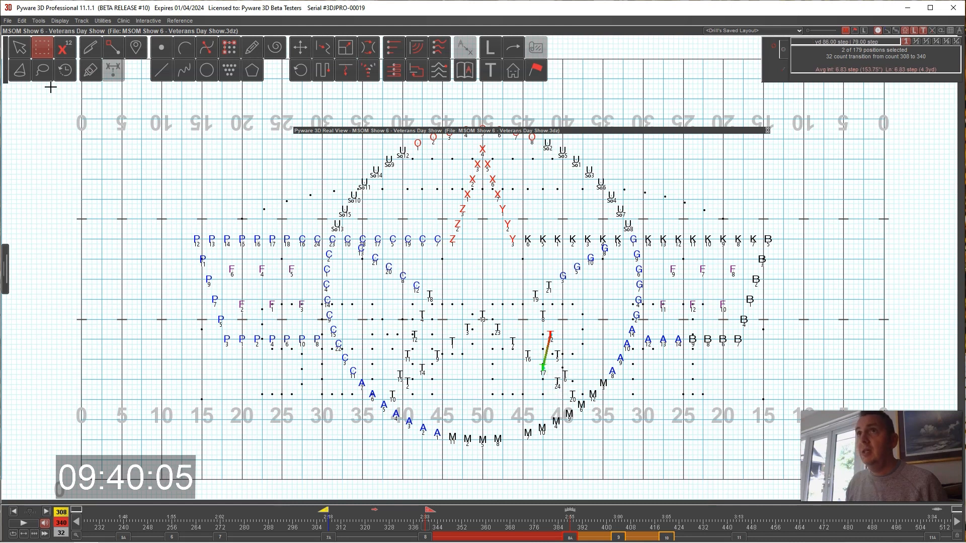
left_click(60, 20)
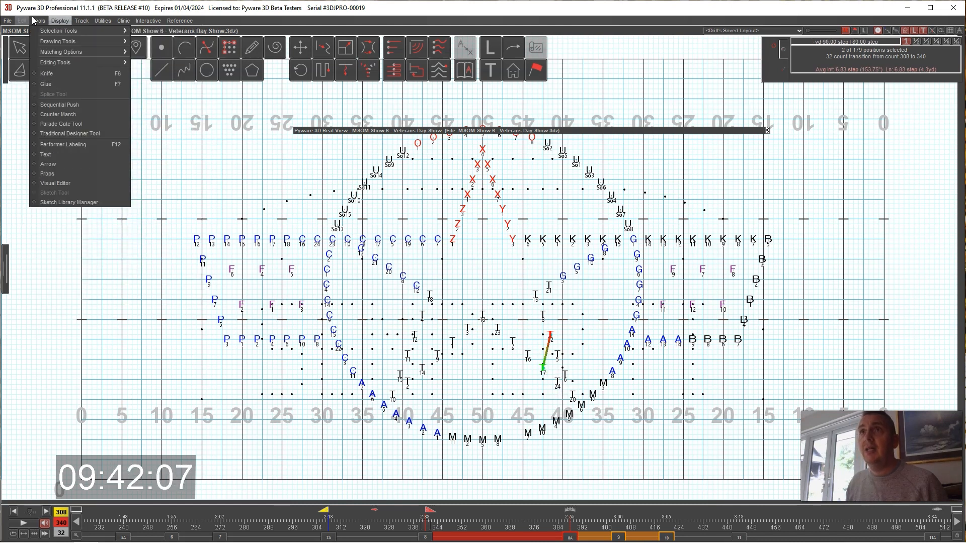
mouse_move(28, 20)
left_click(50, 197)
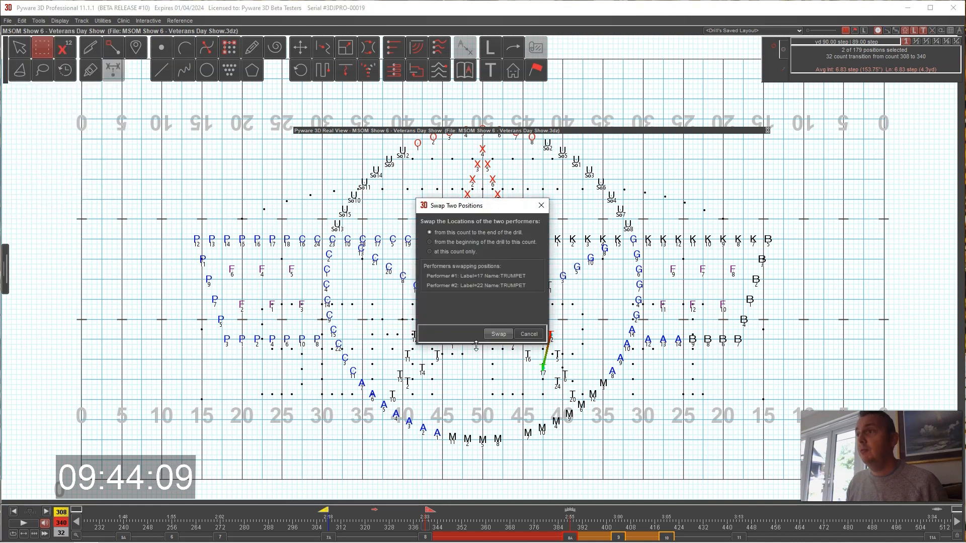
left_click(498, 334)
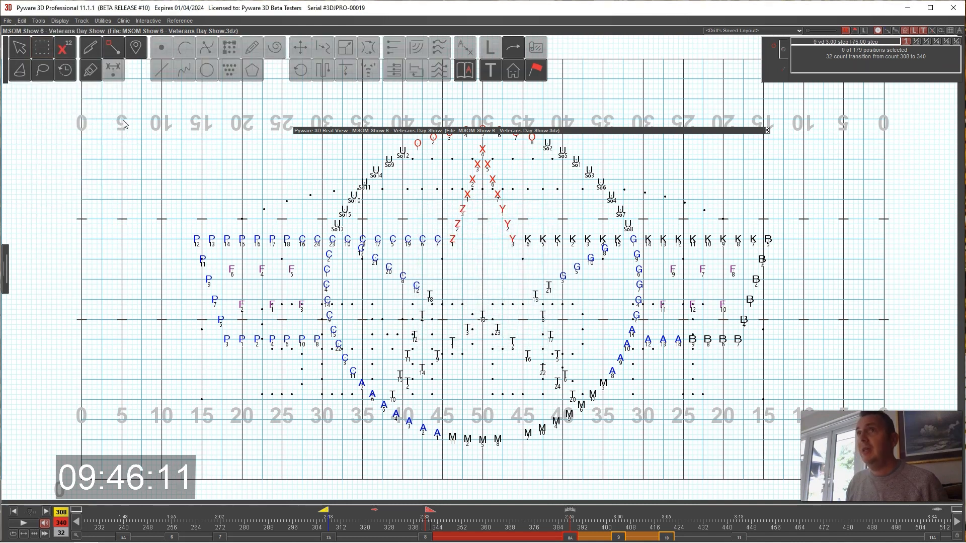
Step: Inspect the paths of T performers 17 and 22 with the Push tool and by scrubbing the transition toward count 323
left_click(301, 48)
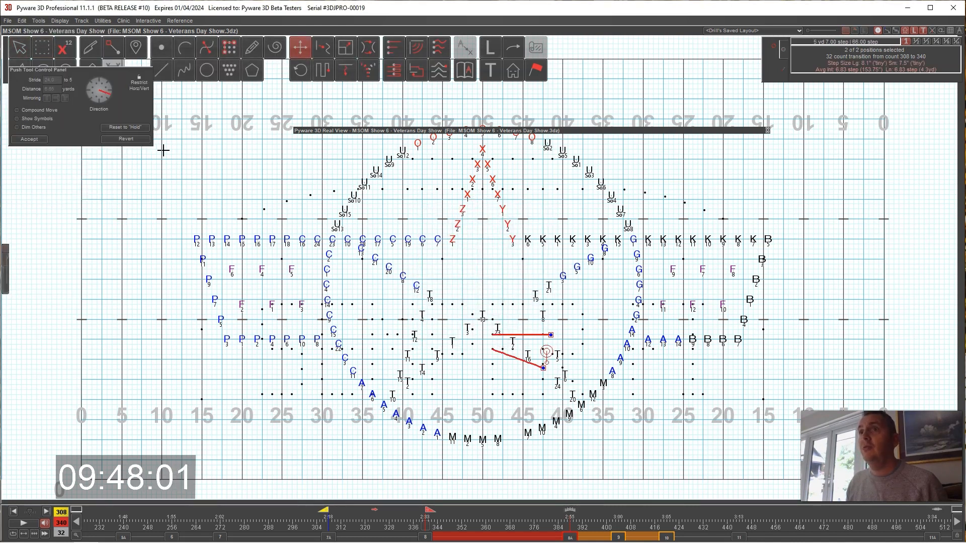
left_click(32, 140)
left_click(364, 451)
left_click(328, 537)
mouse_move(331, 510)
left_mouse_down()
mouse_move(382, 516)
mouse_move(329, 515)
mouse_move(361, 516)
mouse_move(327, 525)
mouse_move(374, 526)
left_mouse_up()
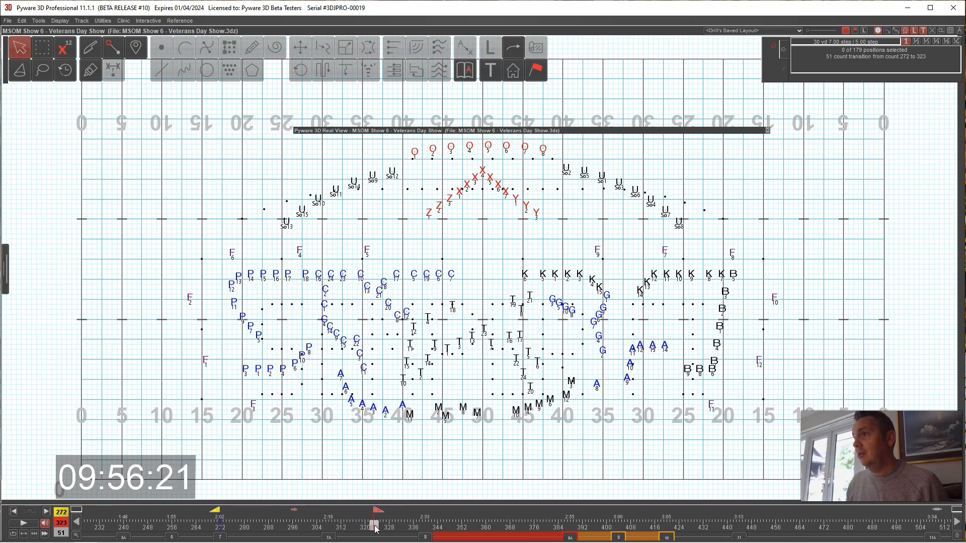
Step: Swap the positions of T performers 16 and 17 from count 340 to the end of the drill
left_click(43, 47)
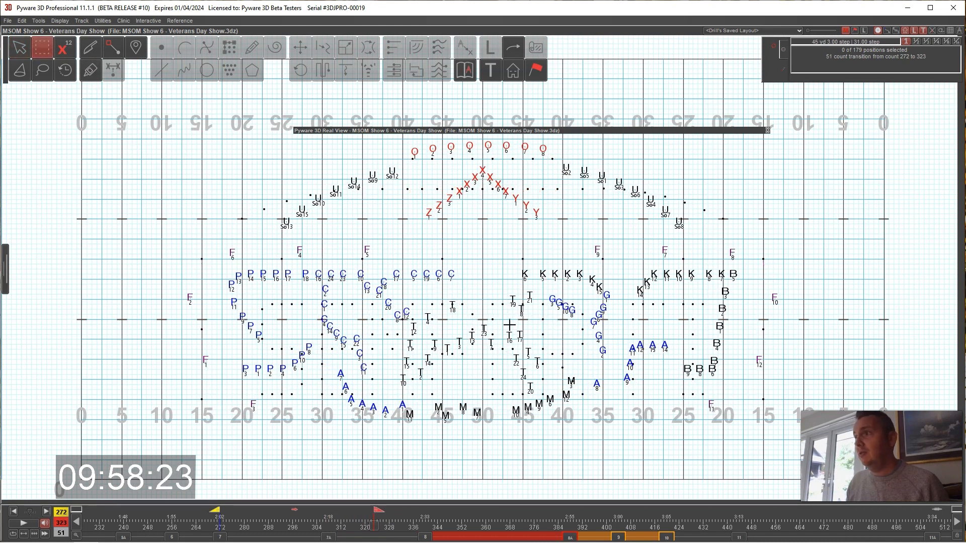
left_click_drag(504, 326, 526, 342)
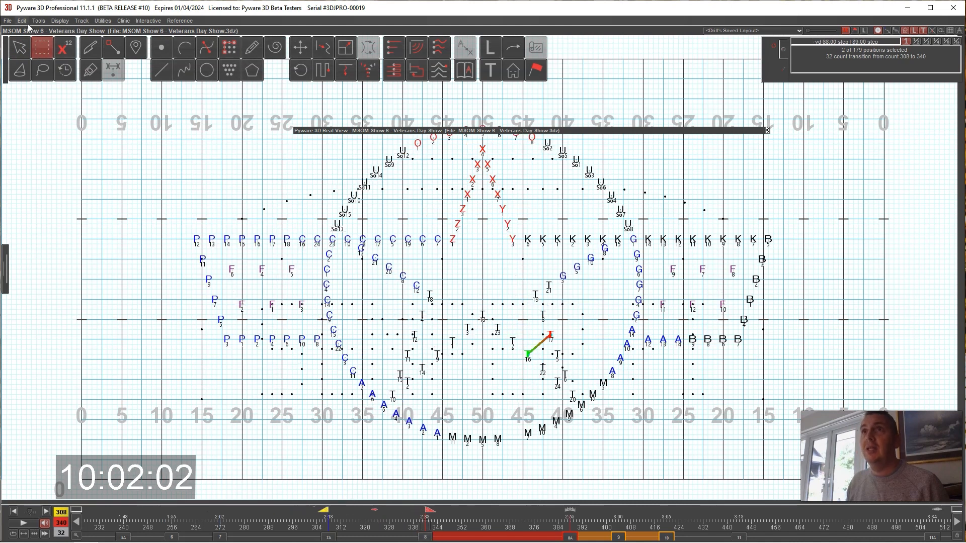
left_click(22, 20)
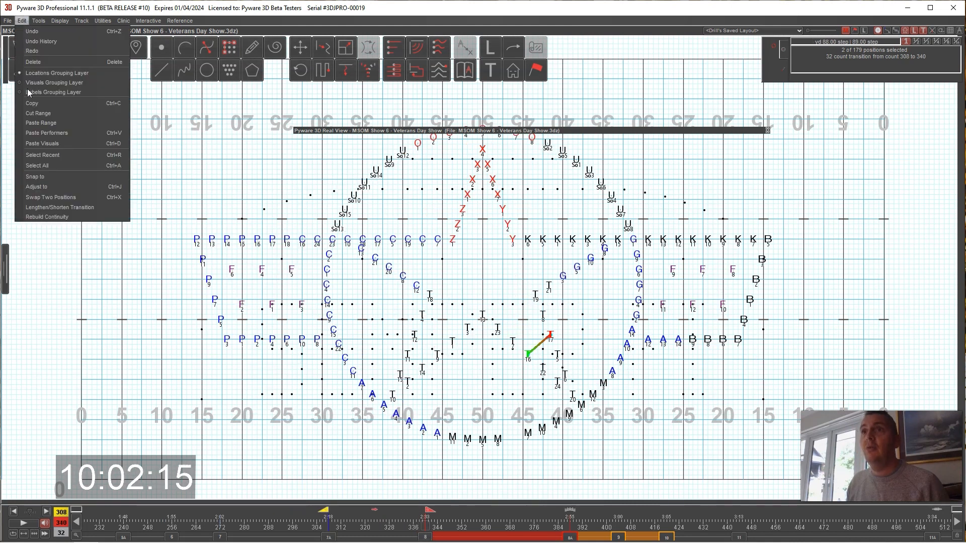
left_click(40, 192)
left_click(509, 335)
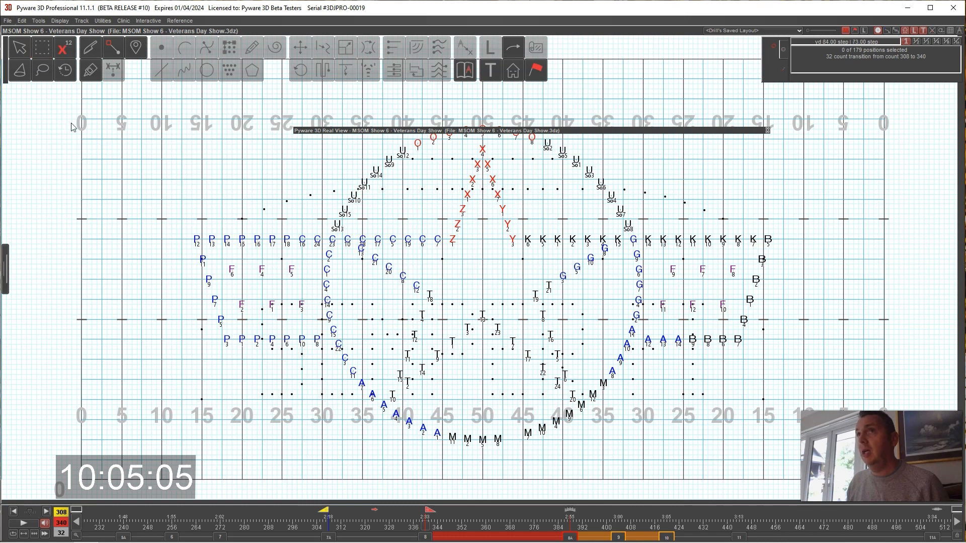
Step: Inspect the paths of T performers 16 and 17 into count 340 with the Push tool and by scrubbing the transition
left_click(301, 51)
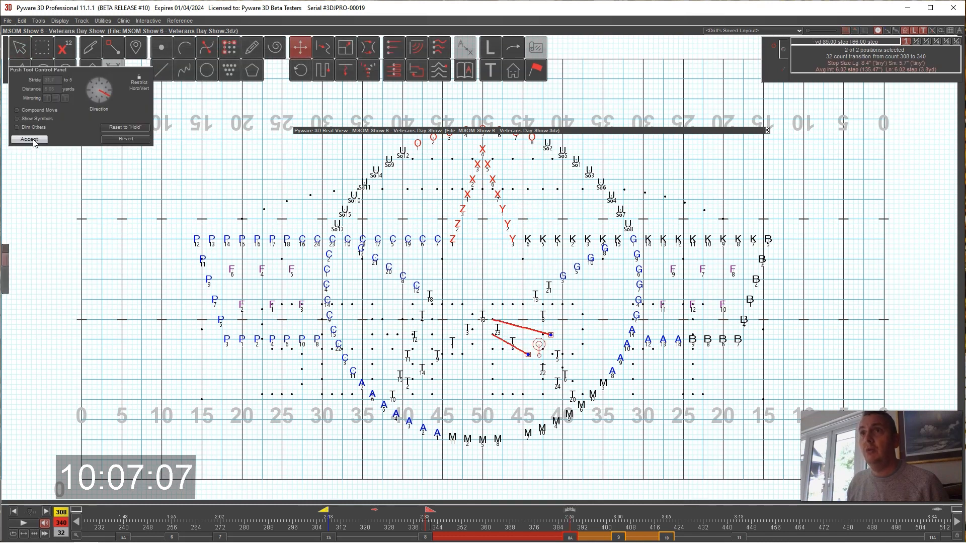
left_click(29, 139)
left_click(356, 519)
mouse_move(355, 515)
left_mouse_down()
mouse_move(395, 519)
mouse_move(329, 508)
mouse_move(412, 514)
mouse_move(341, 510)
mouse_move(396, 512)
left_mouse_up()
Step: Space the performers of the lower circle arc evenly at count 340 to close the gap among the M performers
left_click(426, 538)
left_click(570, 420)
double_click(497, 440)
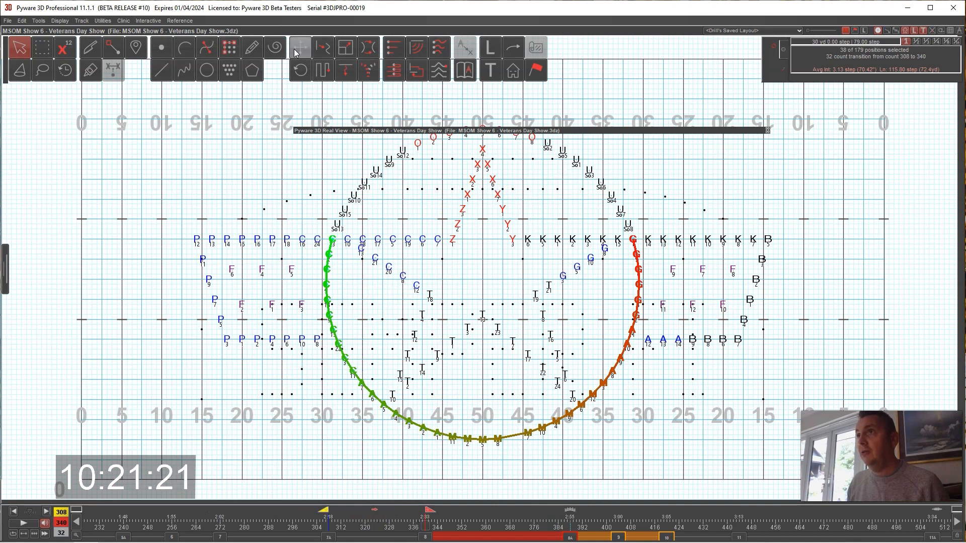
left_click(329, 50)
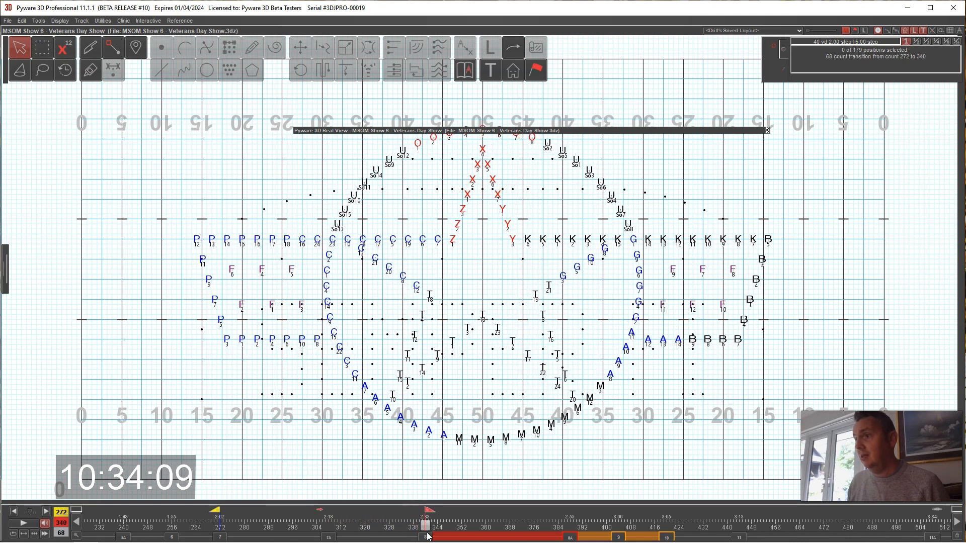
Step: Select the lower circle arc at count 388 and delete its transition from count 340
left_click(571, 537)
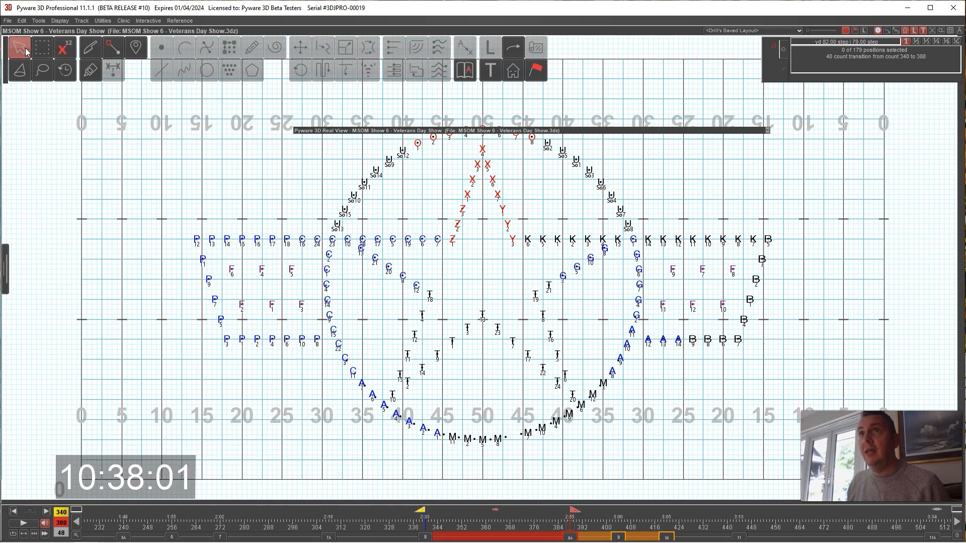
left_click(471, 444)
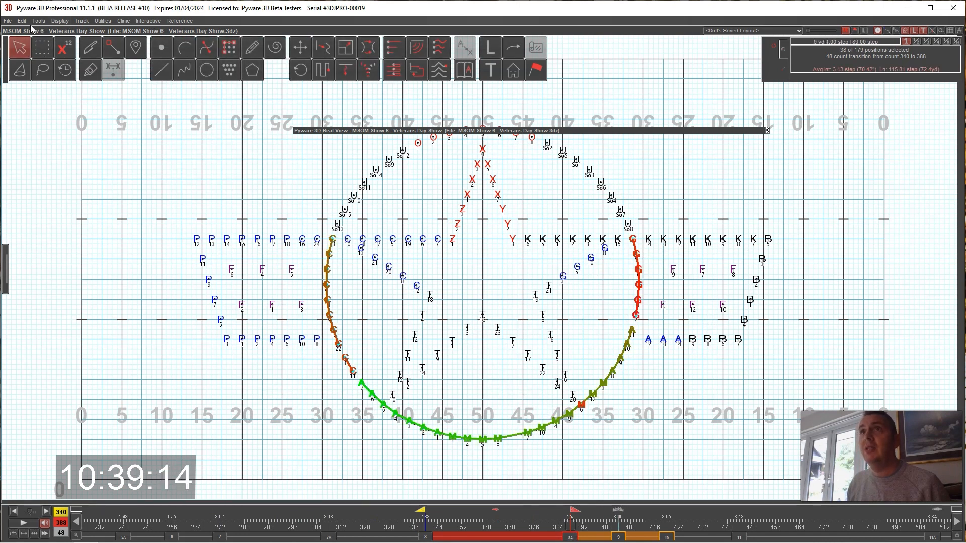
left_click(23, 21)
left_click(40, 60)
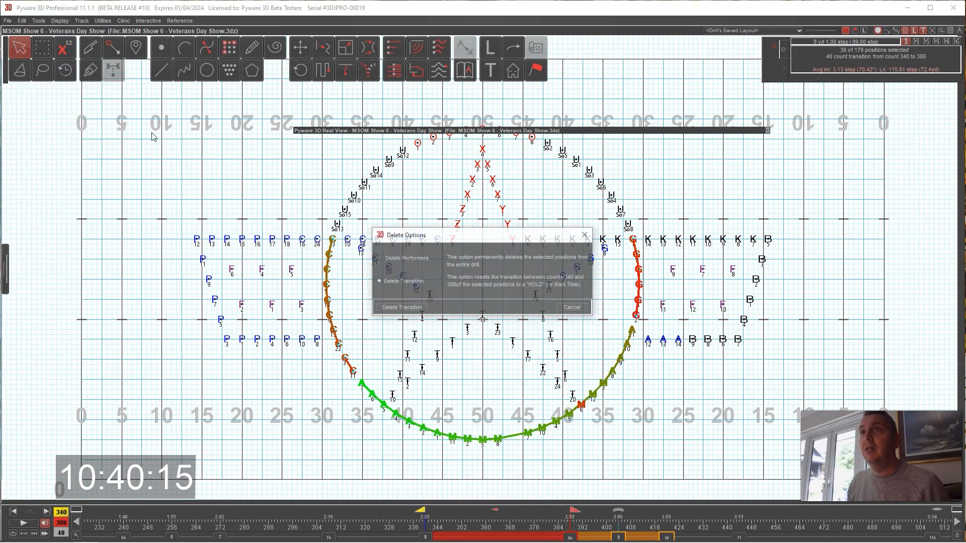
left_click(412, 309)
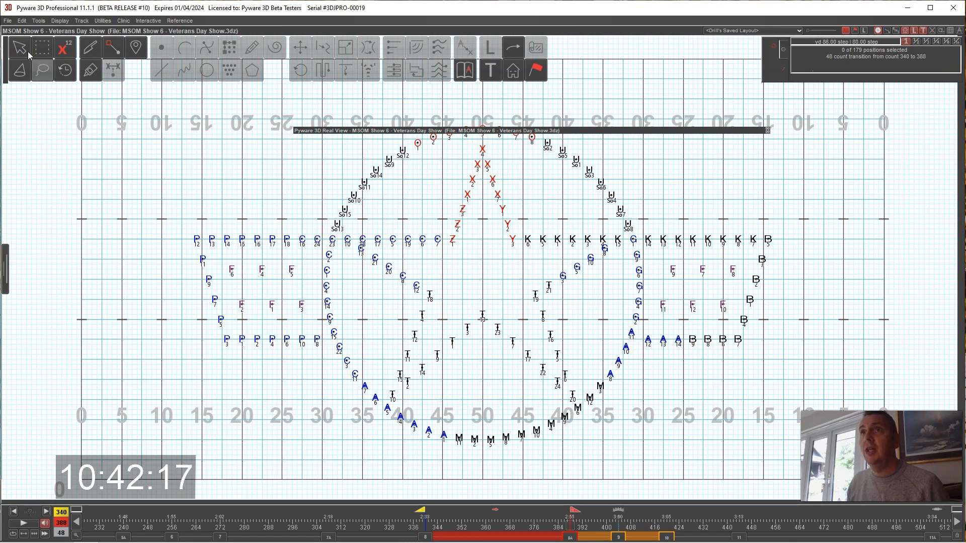
Step: Regroup the lower arc performers like the secondary count with the Glue tool
left_click(65, 69)
left_click(92, 74)
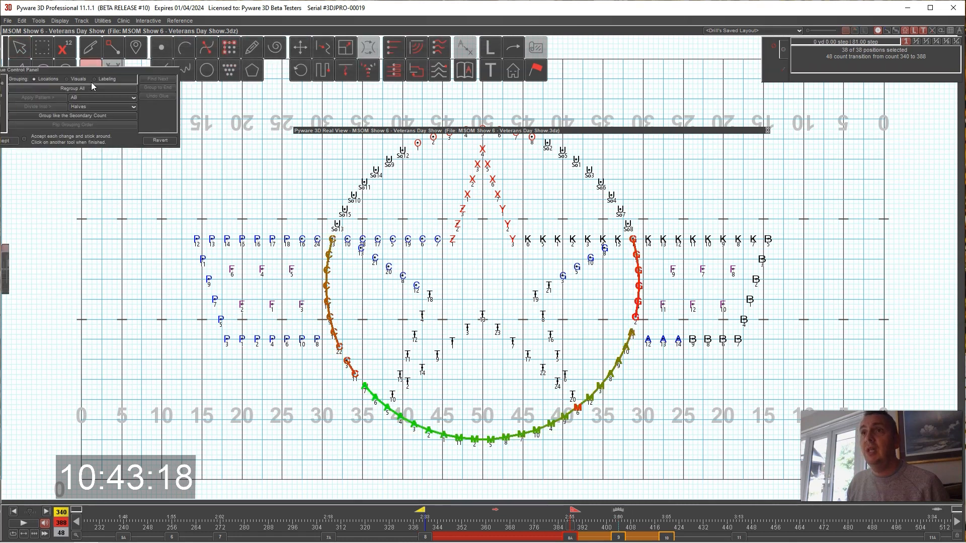
left_click(75, 116)
left_click(31, 141)
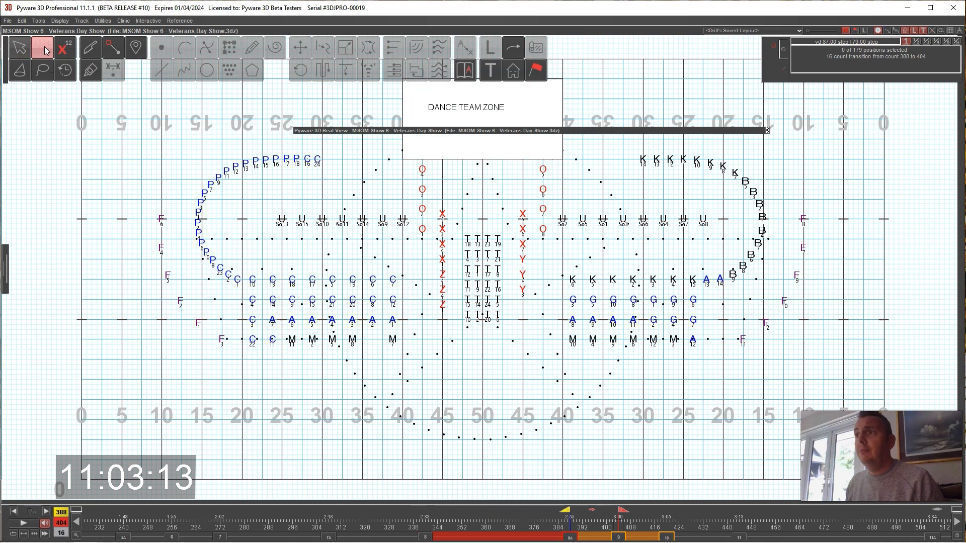
Step: Examine the paths of the left C, A and M performers out of the circle by scrubbing the transition from count 388 to 404
left_click(43, 47)
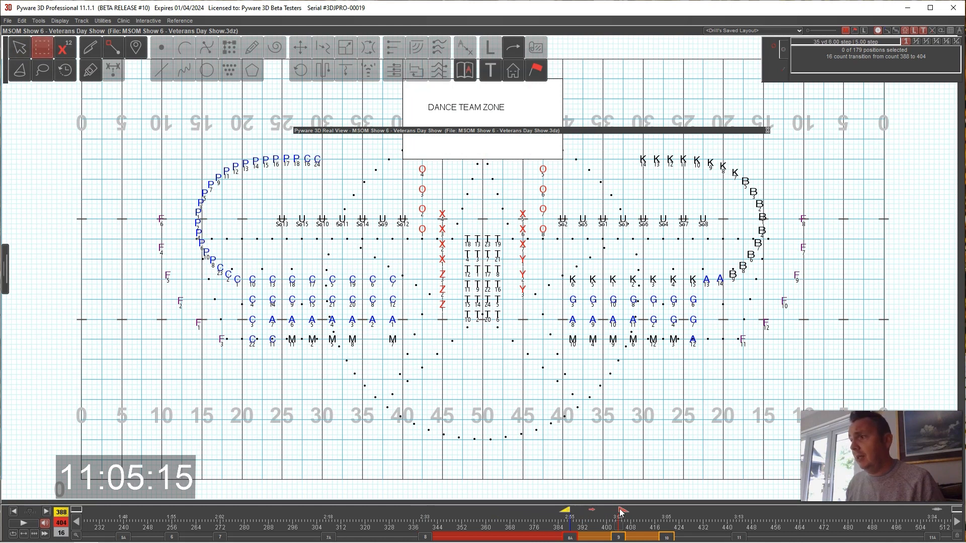
left_click_drag(622, 510, 599, 513)
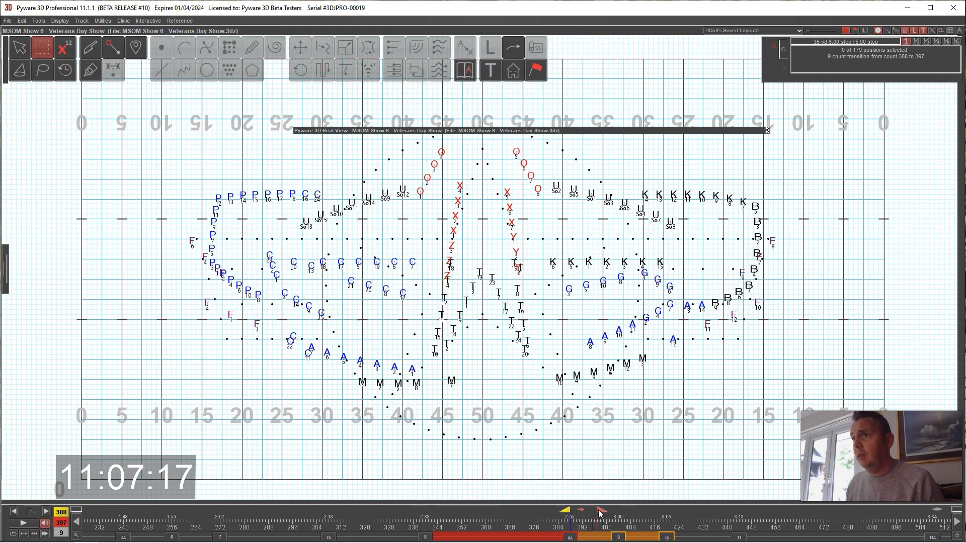
left_click_drag(272, 327, 289, 349)
left_click_drag(269, 326, 421, 399)
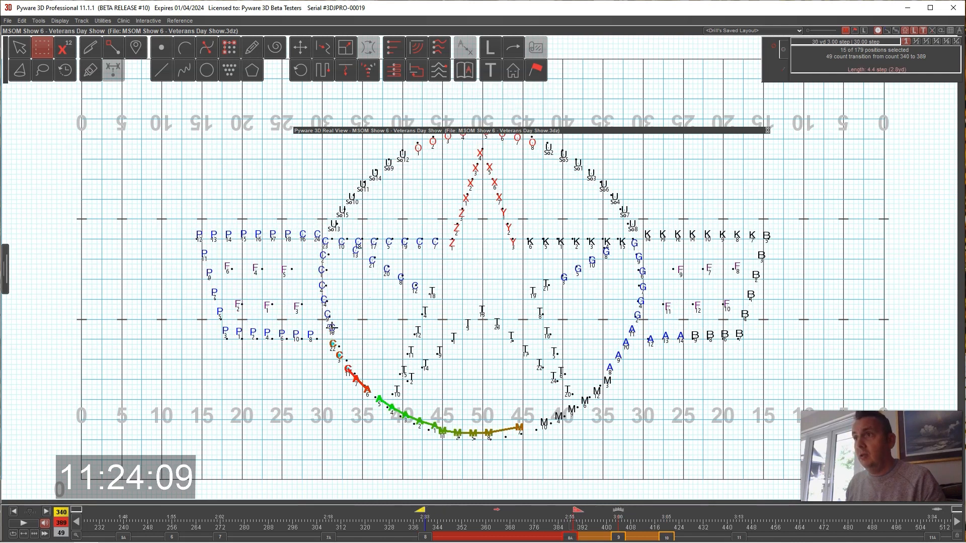
Step: Move M performer 7 beside M performer 8 in the left block's front row at count 404, and scrub the transition
left_click(622, 536)
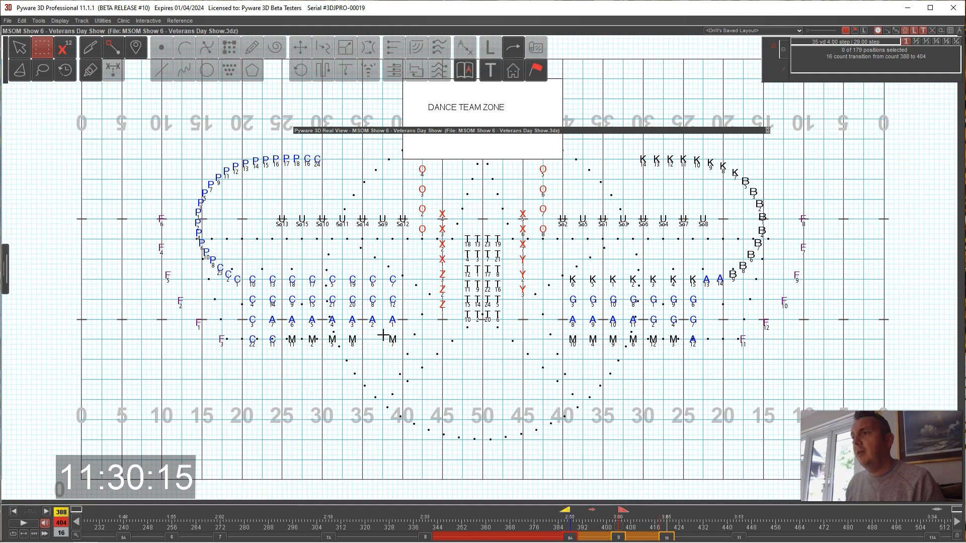
left_click(393, 340)
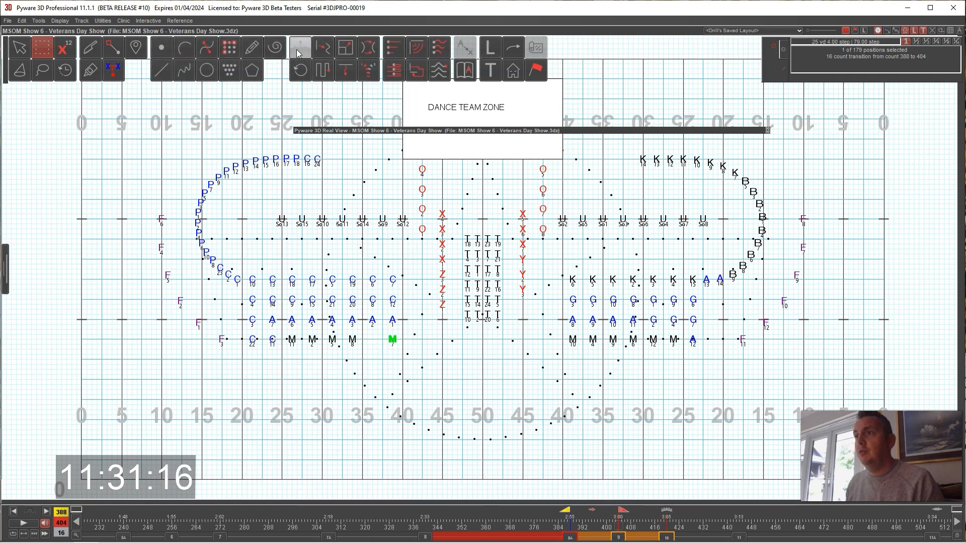
left_click(297, 49)
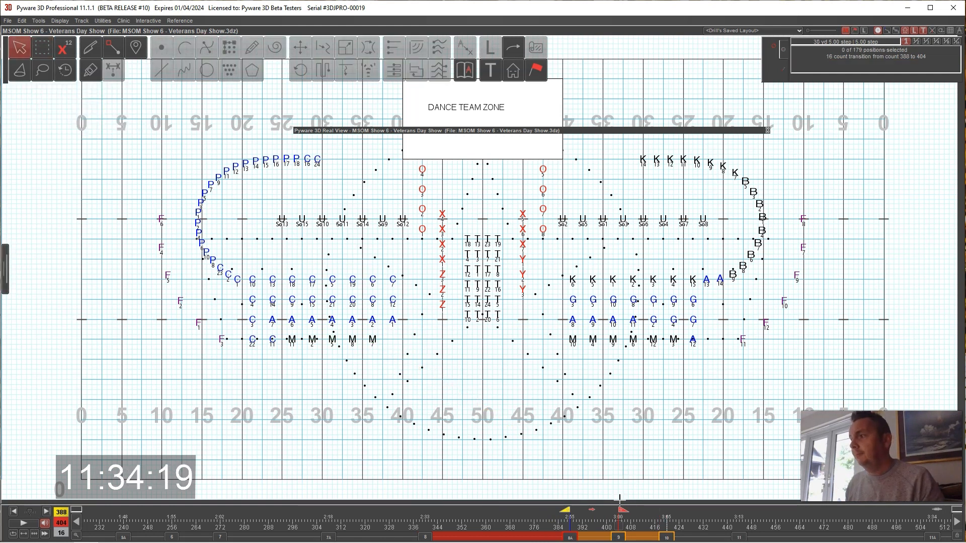
left_click(571, 538)
left_click_drag(572, 511, 616, 514)
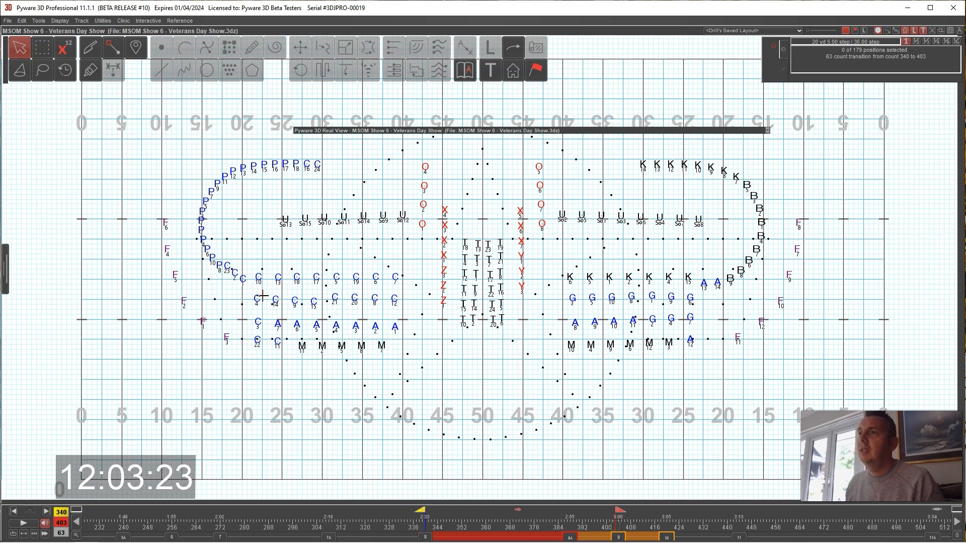
Step: Push the five M performers in the left block's front row one interval toward the 50 at count 404
left_click(619, 538)
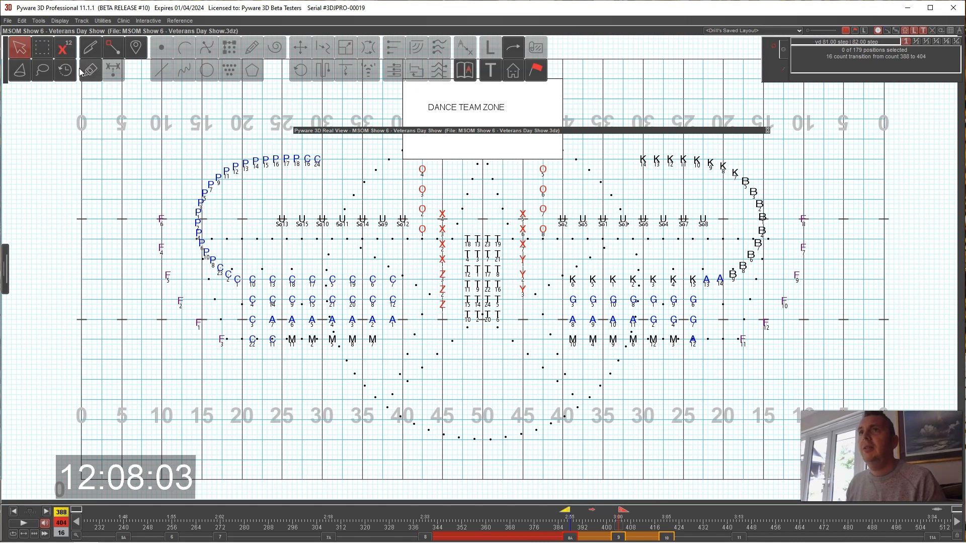
left_click(42, 48)
left_click_drag(280, 326, 395, 360)
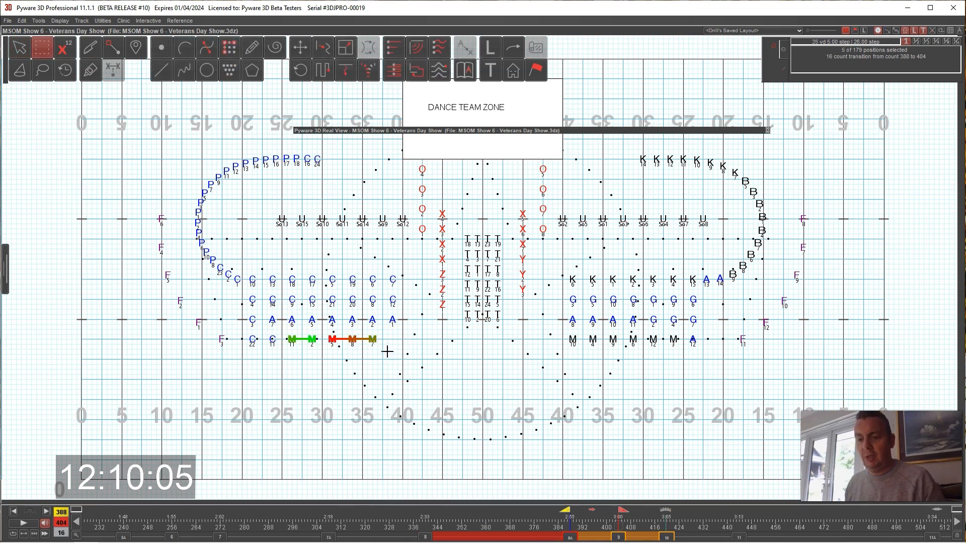
left_click(301, 47)
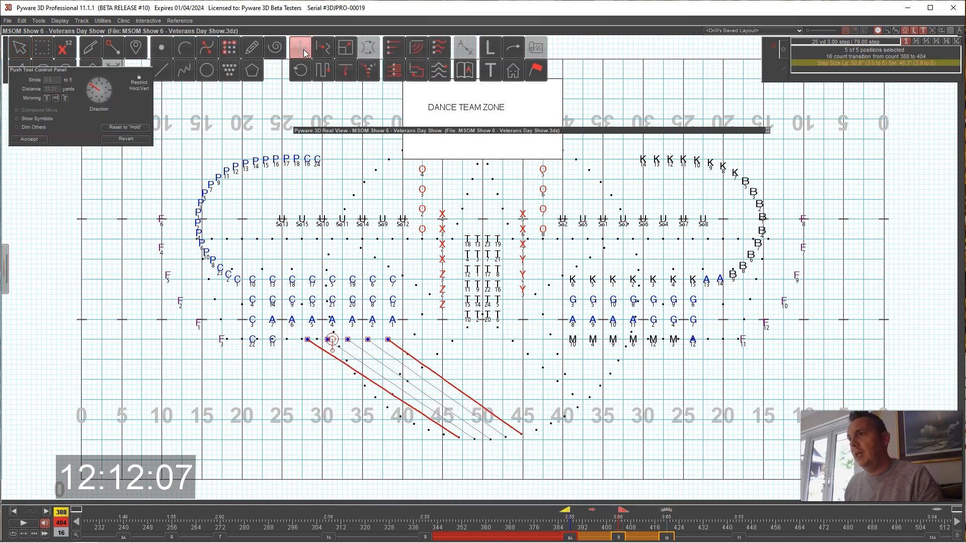
left_click(345, 291)
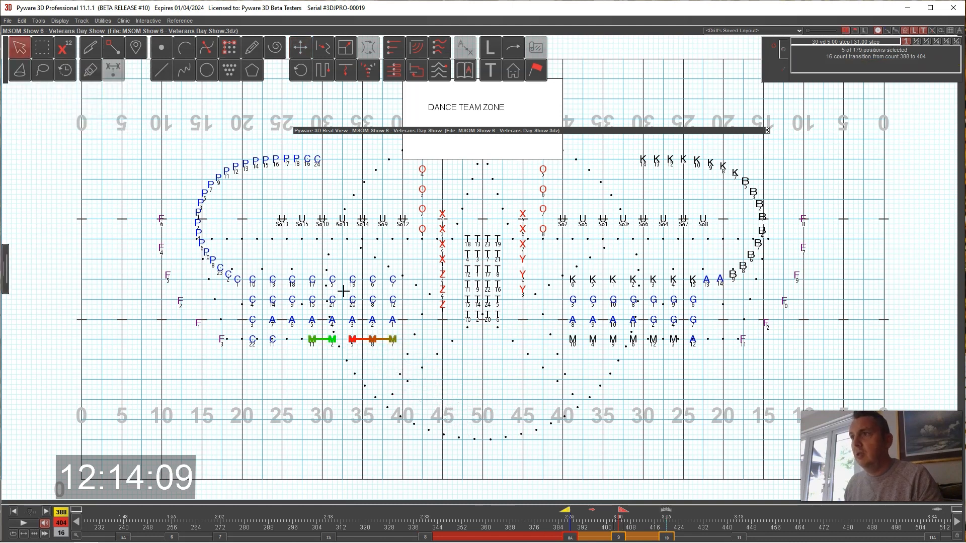
Step: Reposition C performers 22, 3 and 11 with the Point tool to fill the left block's front row beside the M performers at count 404
left_click(48, 53)
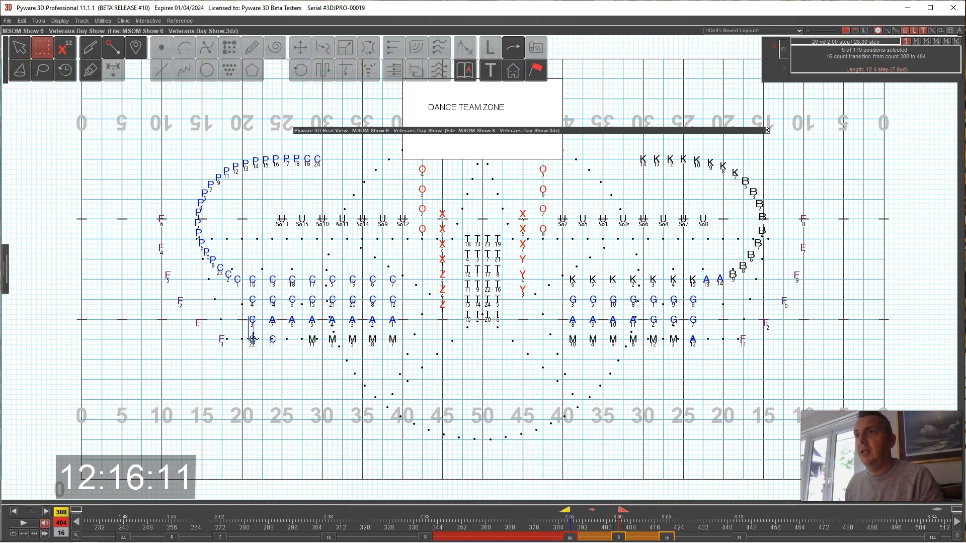
left_click_drag(253, 338, 261, 355)
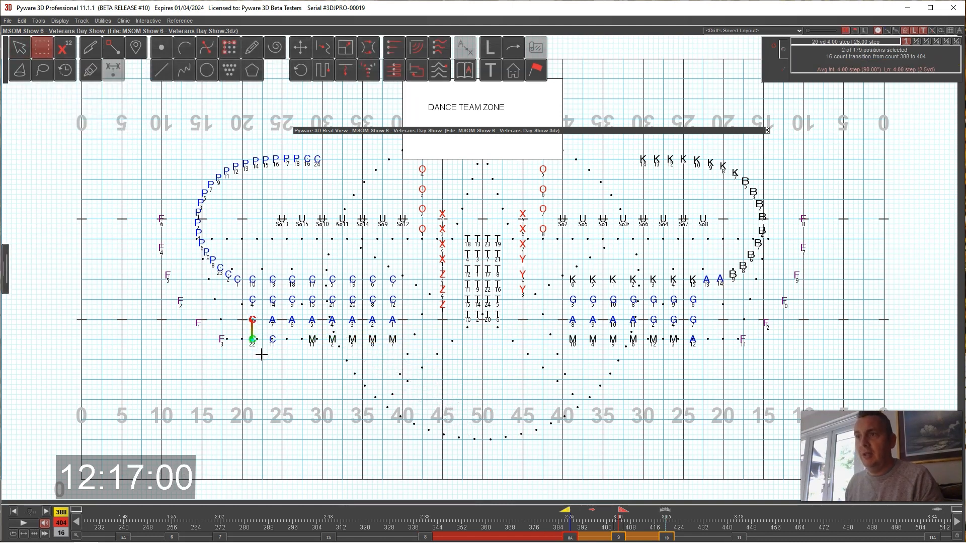
left_click(300, 56)
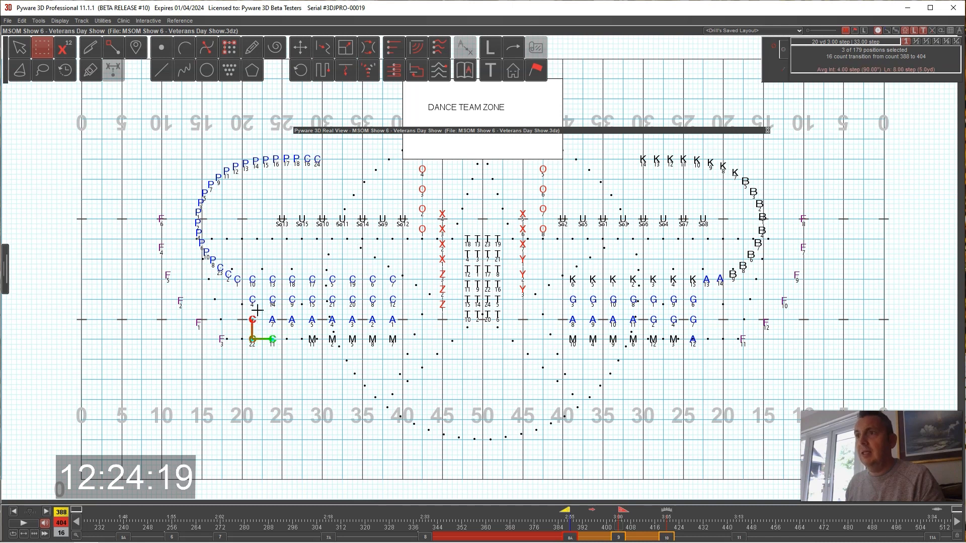
left_click(161, 47)
left_click(295, 374)
left_click(272, 369)
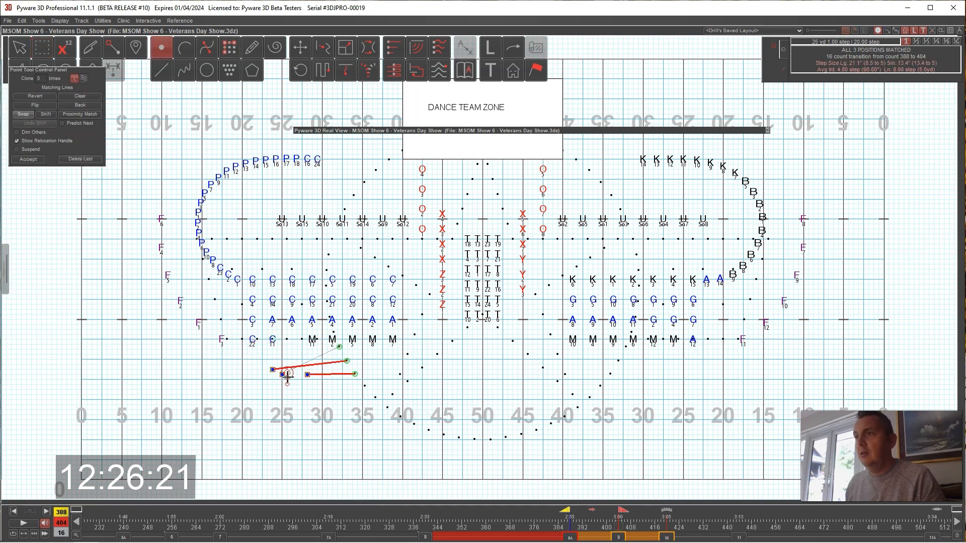
left_click(257, 340)
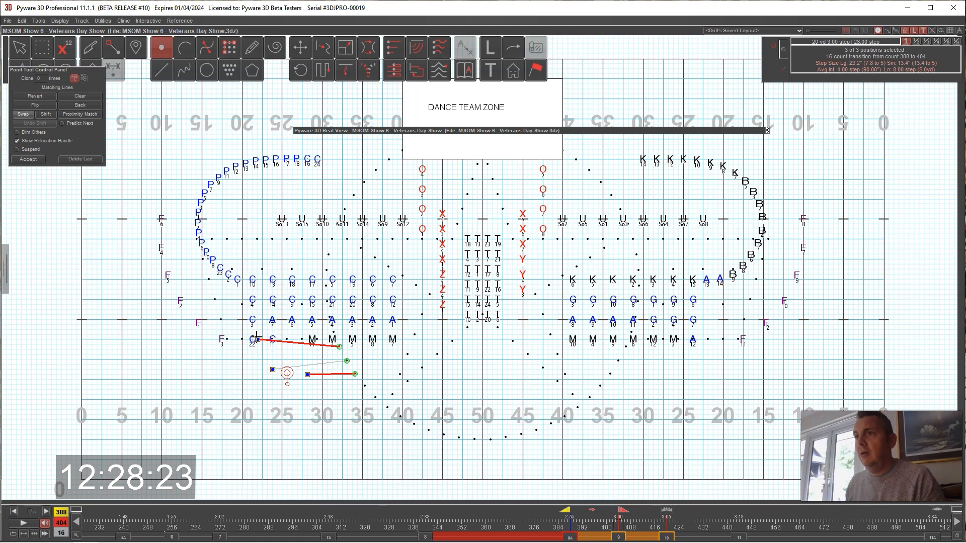
left_click(293, 345)
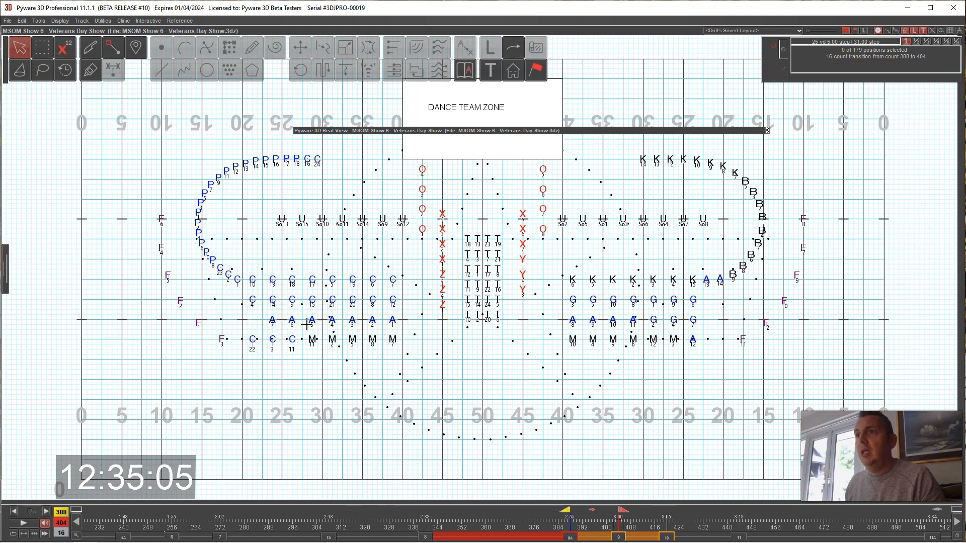
Step: Scrub the transition into count 404 to check the paths of the repositioned performers
left_click(44, 49)
mouse_move(619, 509)
left_mouse_down()
mouse_move(573, 500)
mouse_move(615, 509)
mouse_move(596, 519)
mouse_move(617, 511)
left_mouse_up()
left_click(619, 536)
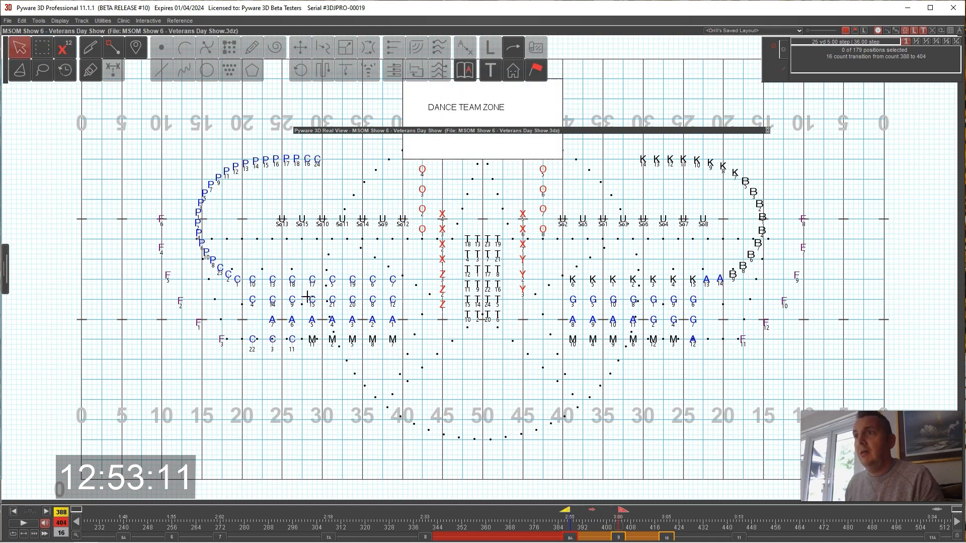
Step: Select the connected group of C and A performers in the left block at count 404
left_click(307, 296)
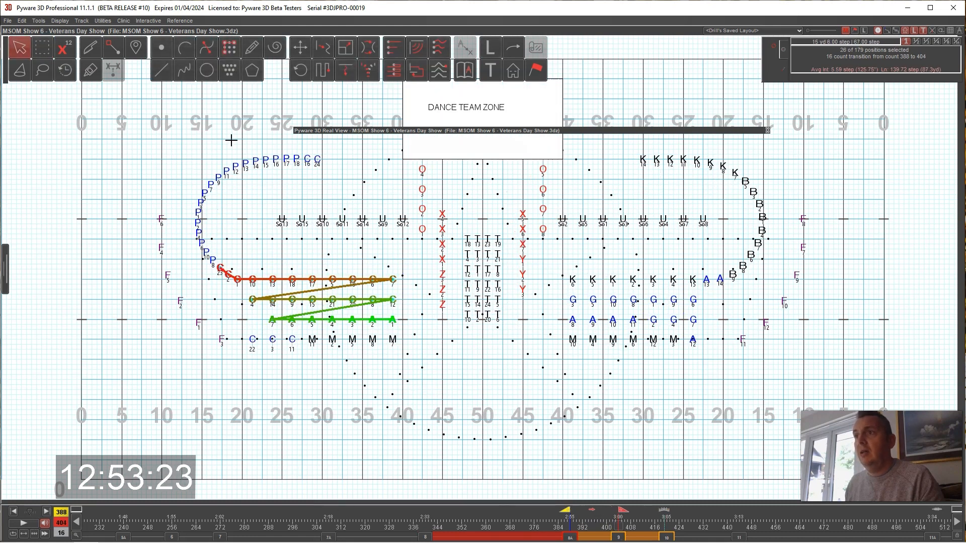
Step: Select C15 in the second row and place it at the outer end of the third row, two steps inside the 20-yard line
left_click(43, 47)
left_click(311, 299)
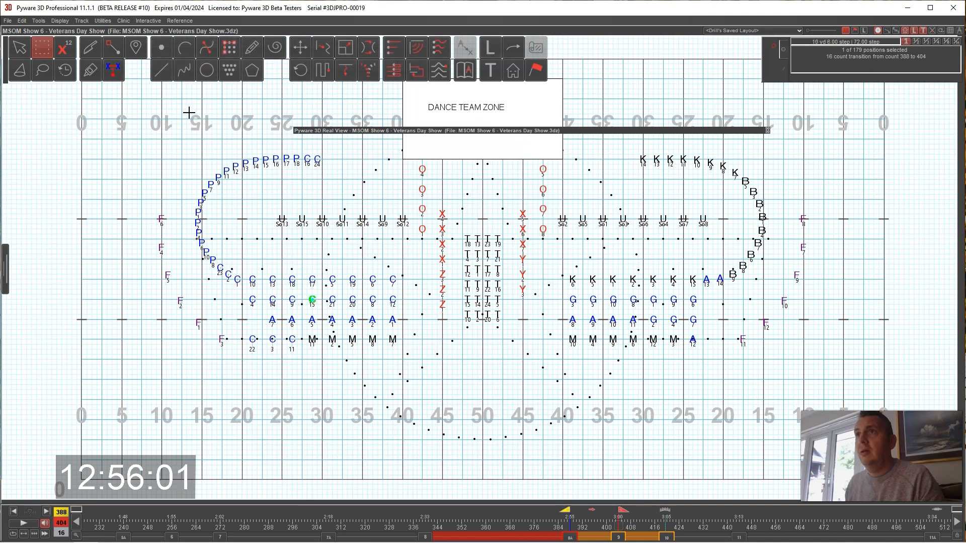
left_click(161, 47)
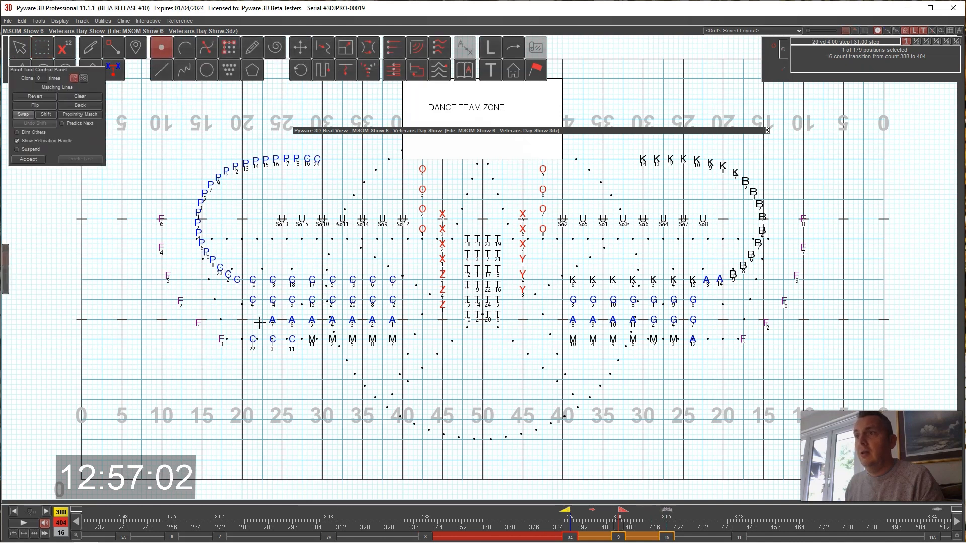
left_click(252, 320)
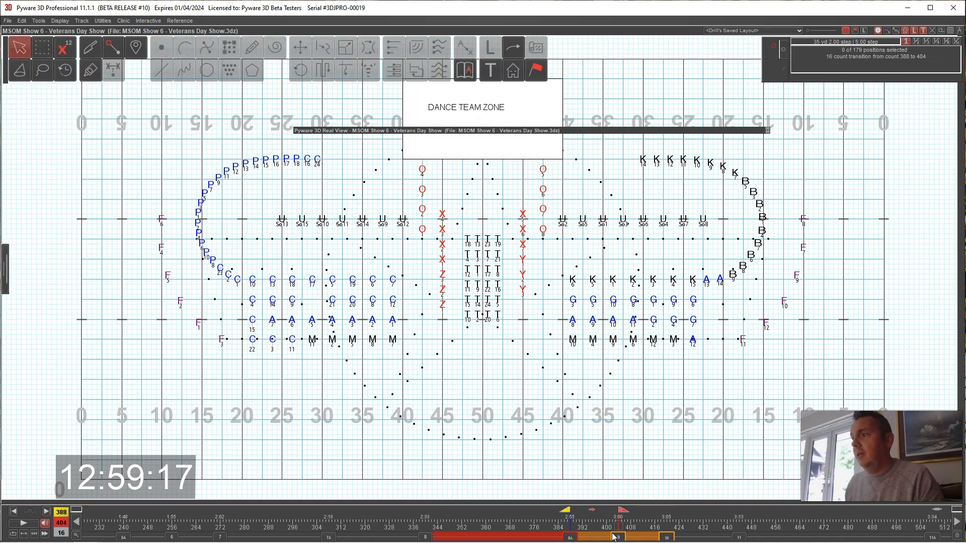
Step: At count 404, push C4, C14 and C9 one interval inward along the second row to fill the gap beside C21
left_click_drag(623, 510, 591, 512)
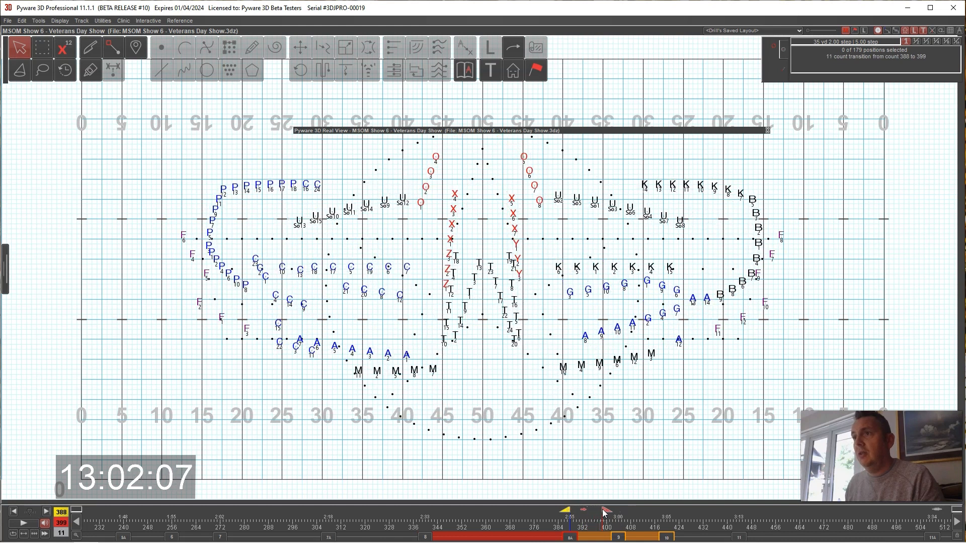
left_click(617, 538)
left_click(42, 48)
left_click_drag(243, 293, 315, 313)
left_click(300, 48)
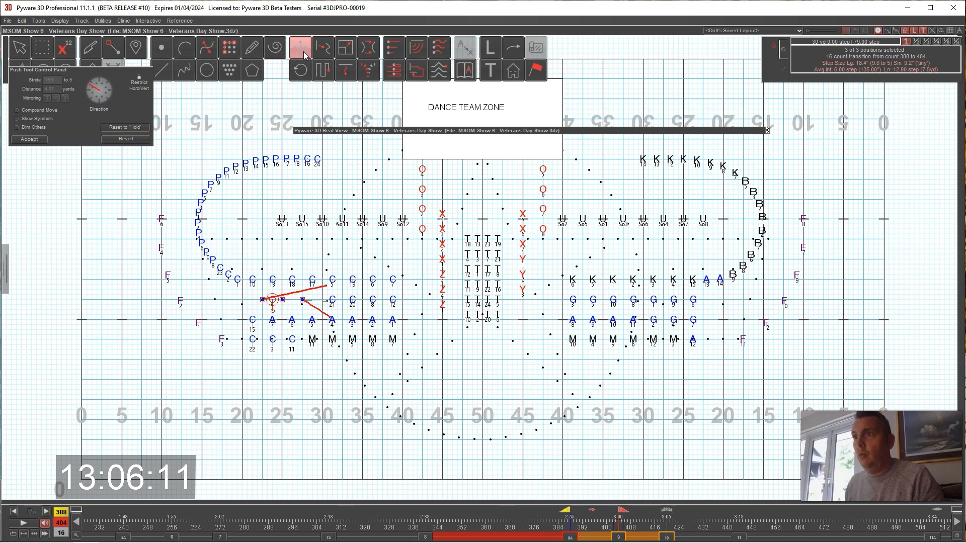
key("Escape")
Step: Move C1 from the lower end of the arc to the vacated outer spot of the second row, beside C4
left_click(42, 47)
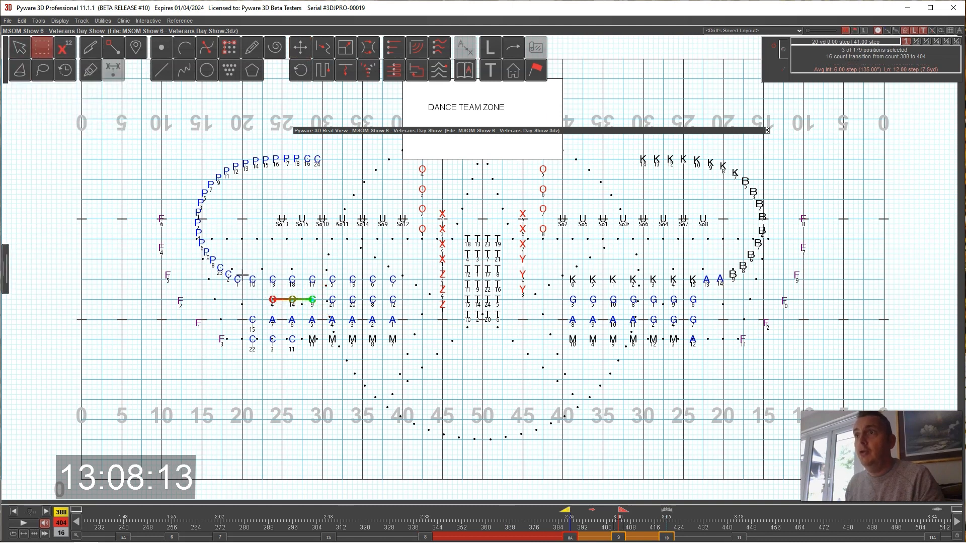
left_click(237, 279)
left_click(162, 48)
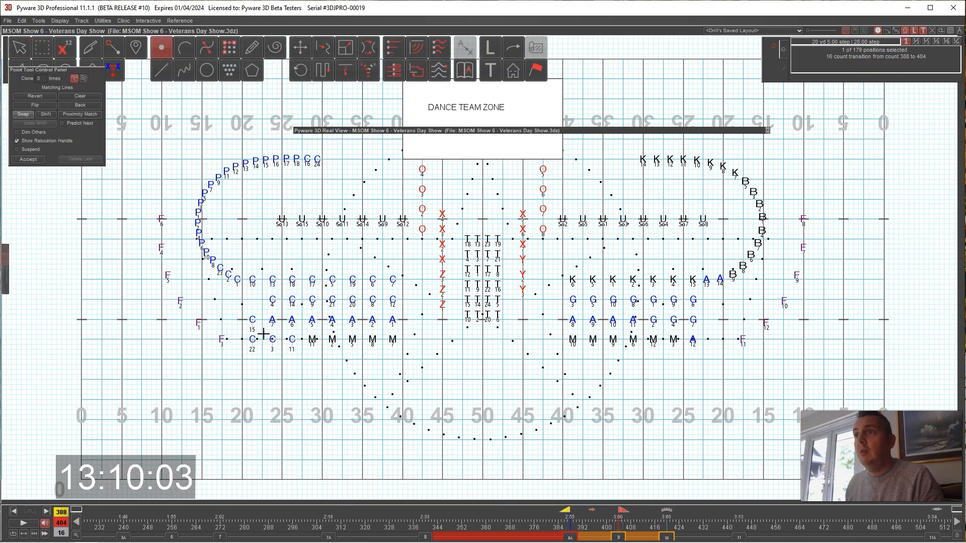
left_click(251, 299)
key("Return")
Step: Lasso the P and C arc from C24 to C2 and glue it into a single group
left_click(201, 237)
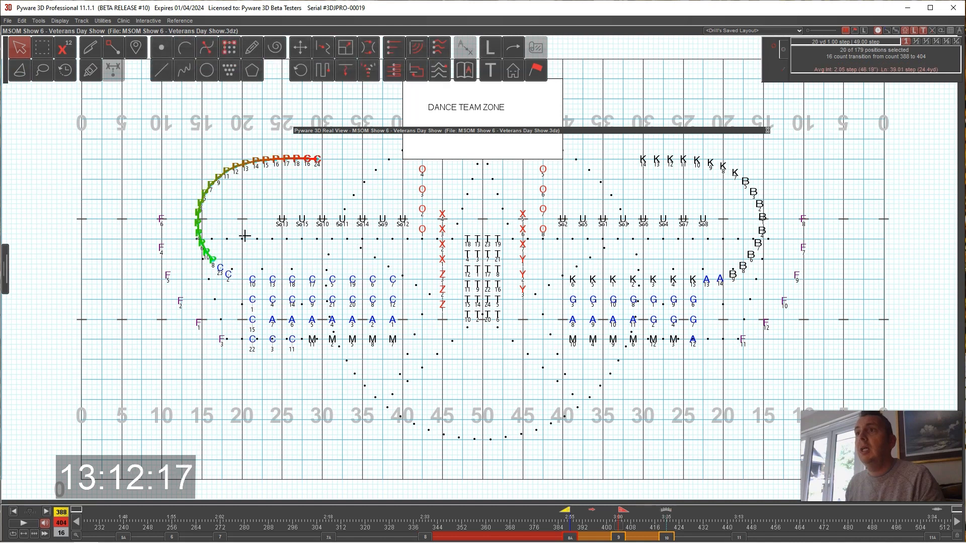
left_click(43, 70)
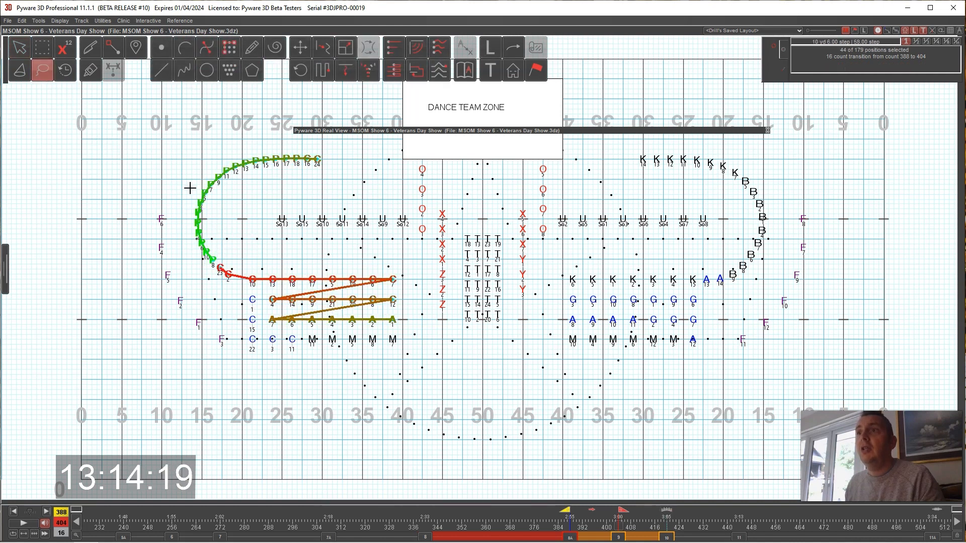
left_click(176, 225)
left_click_drag(342, 148, 345, 149)
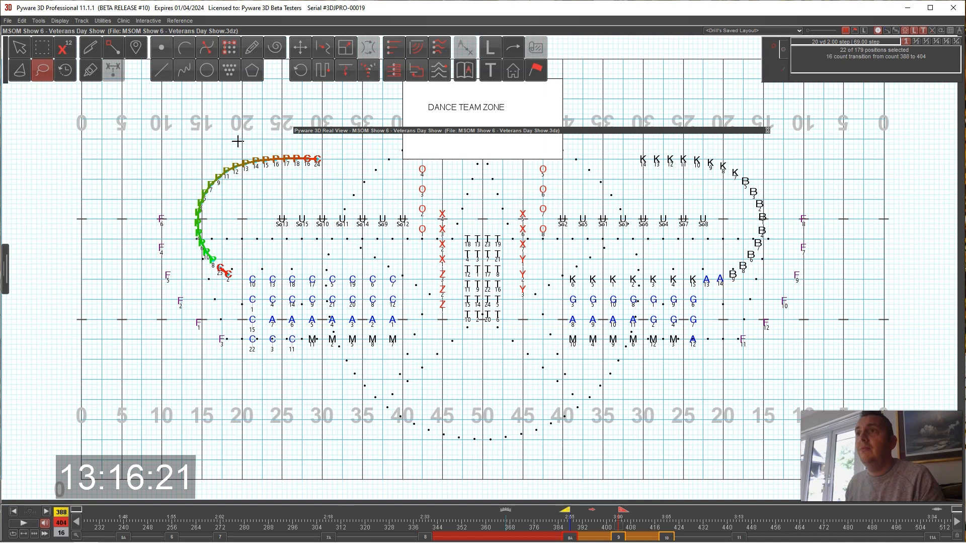
left_click(95, 75)
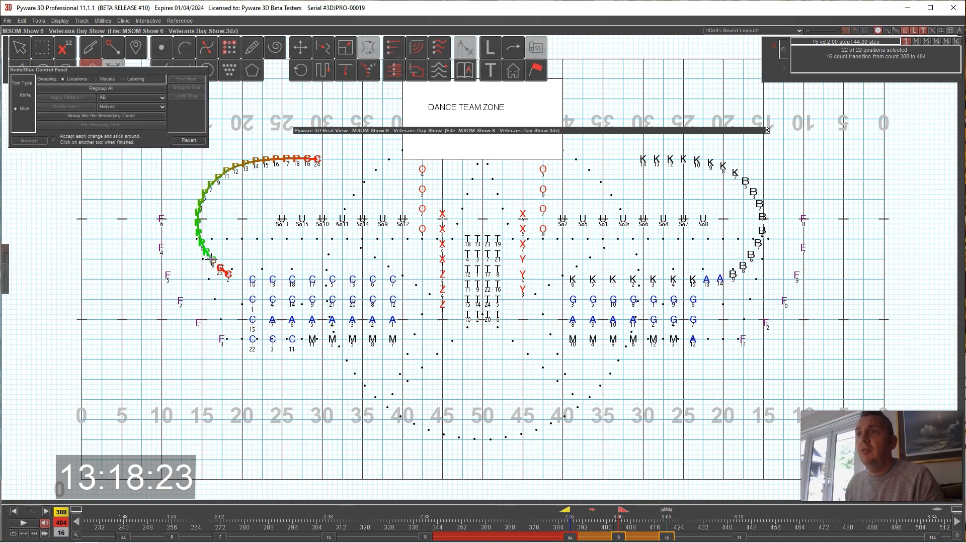
left_click(212, 260)
left_click(29, 141)
Step: Morph the arc so its lower end at C2 meets the line of the block's first row, then accept the shape
left_click(323, 47)
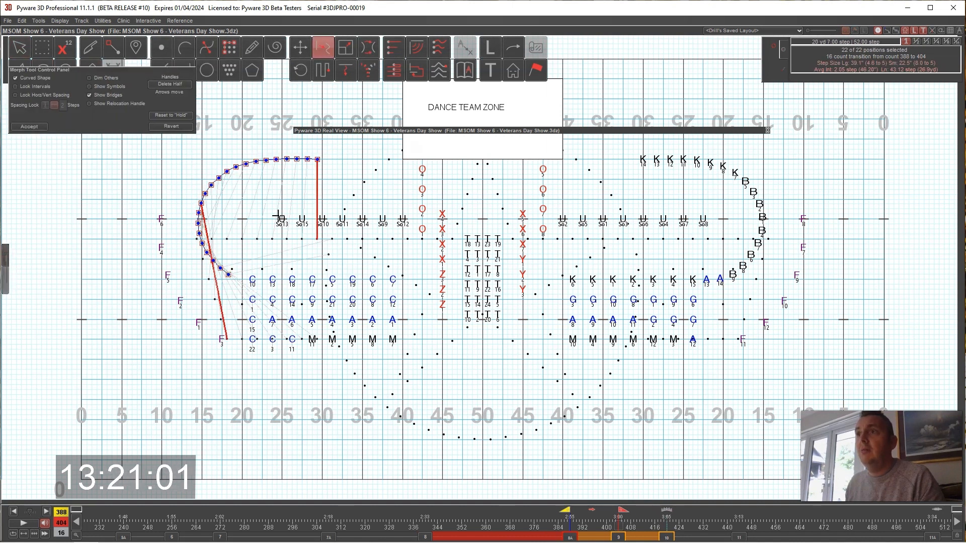
left_click_drag(229, 274, 237, 279)
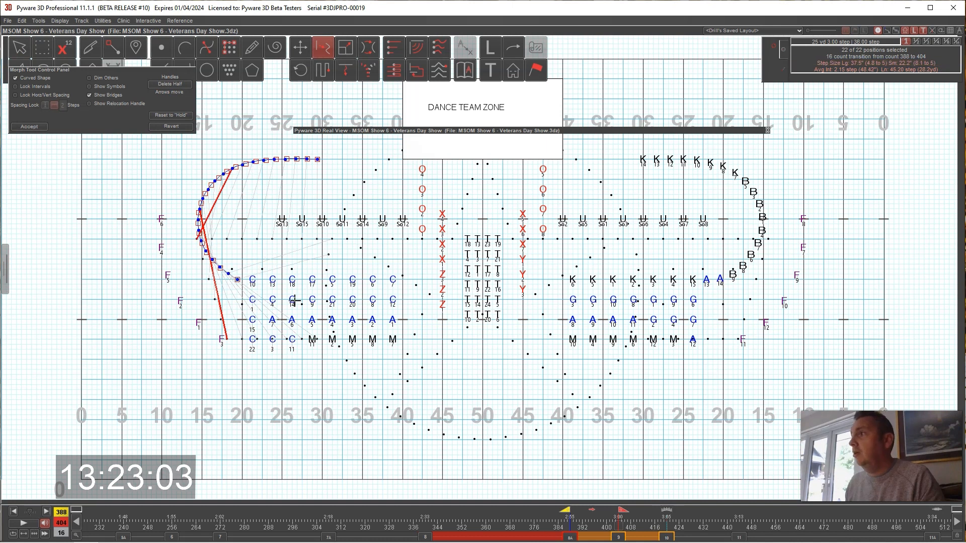
key("Return")
left_click(252, 259)
Step: Select the whole P and C arc with its adjoining C, A and M block, excluding the M performers across the 50
left_click(237, 278)
left_click_drag(231, 275, 418, 364, "shift")
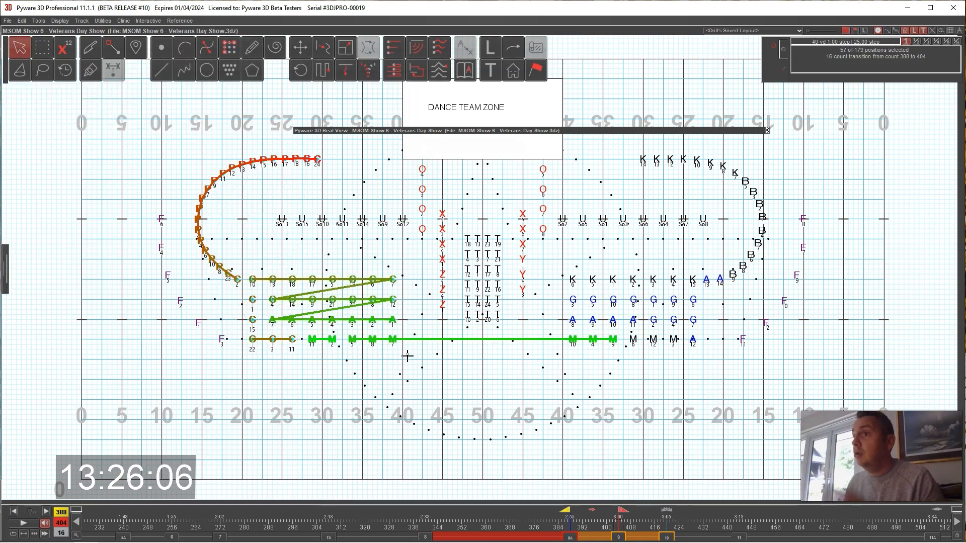
left_click(43, 69)
left_click_drag(180, 222, 220, 301)
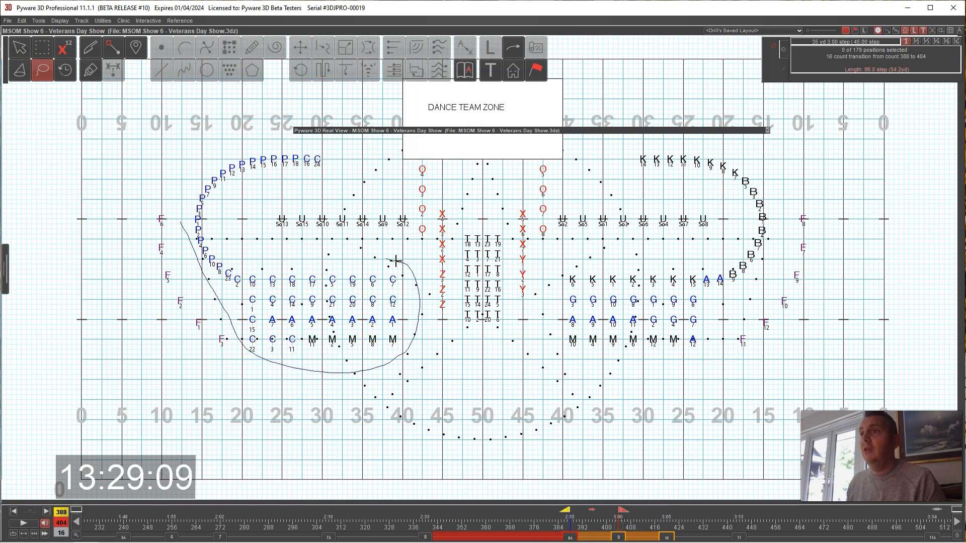
left_click_drag(228, 158, 226, 160)
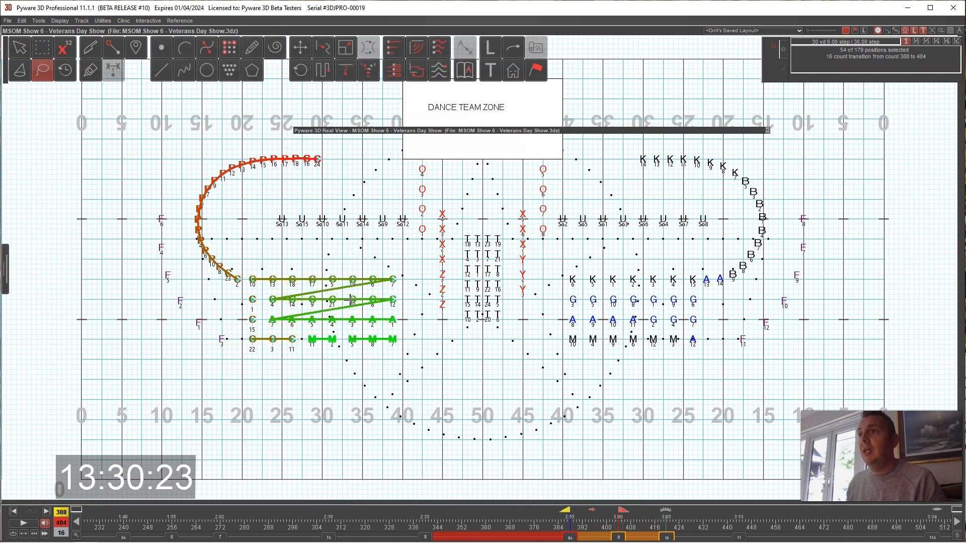
Step: Delete the selected performers' transition between counts 404 and 420
left_click(667, 537)
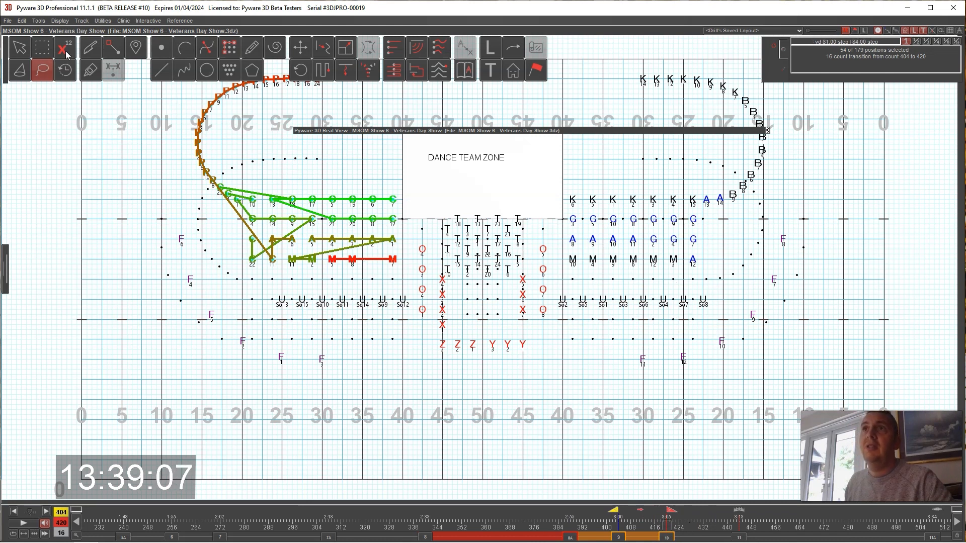
left_click(22, 21)
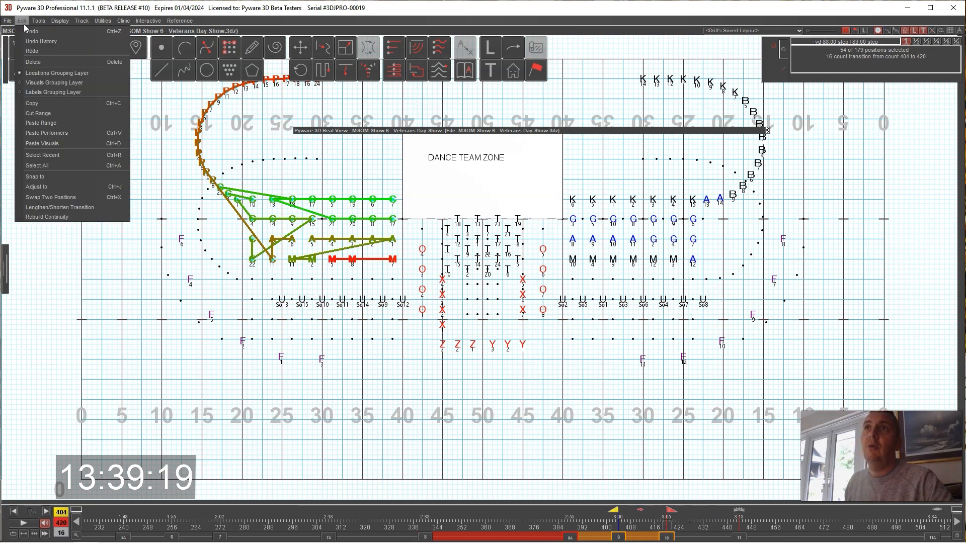
left_click(29, 62)
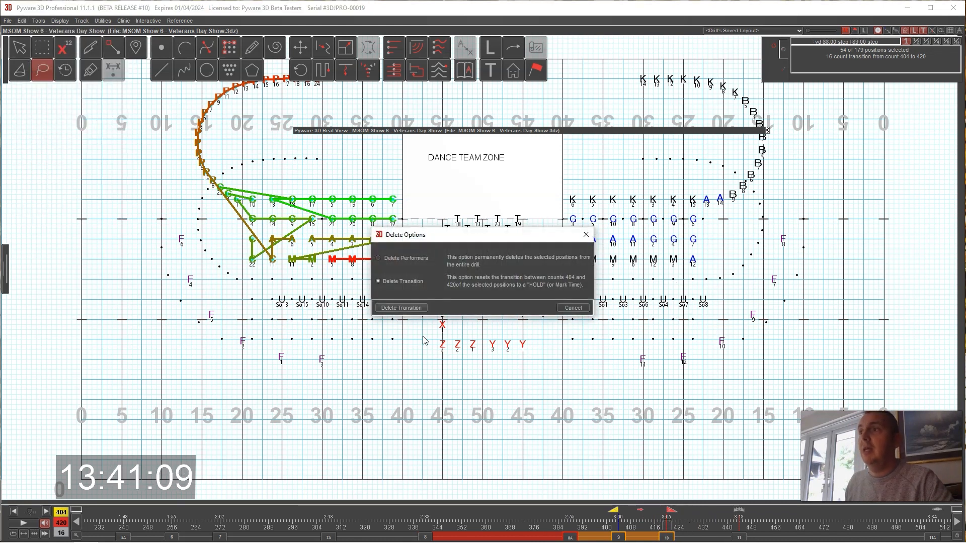
left_click(402, 308)
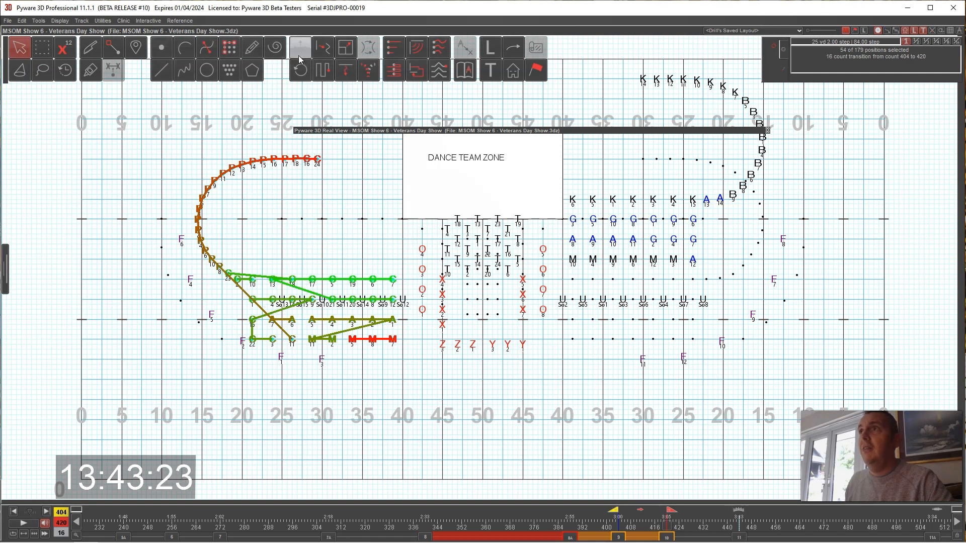
Step: Push the selected arc and block straight upfield about 10 yards at count 420, level with the matching block across the field
left_click(300, 50)
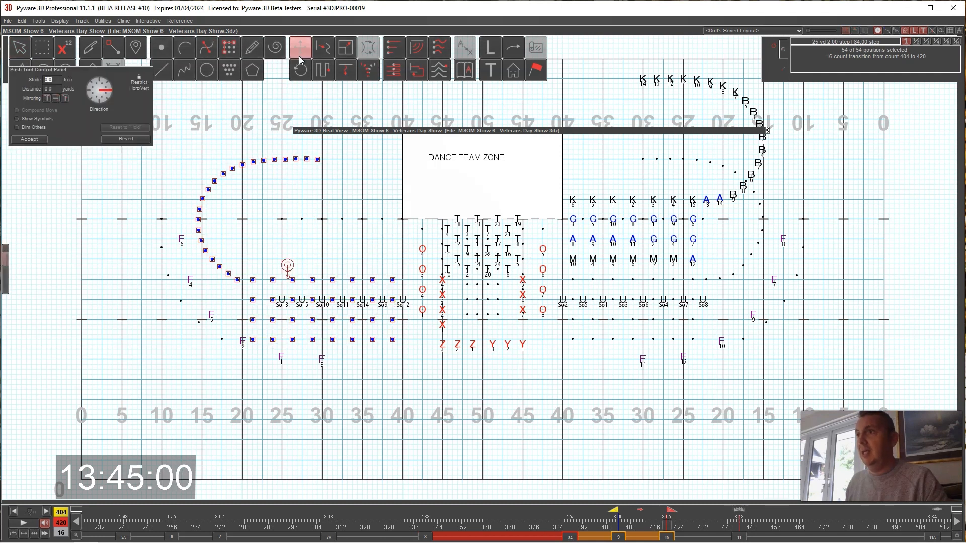
key("Up")
key("Up")
key("Up")
key("Up")
key("Up")
key("Up")
key("Up")
key("Up")
key("Up")
key("Up")
key("Up")
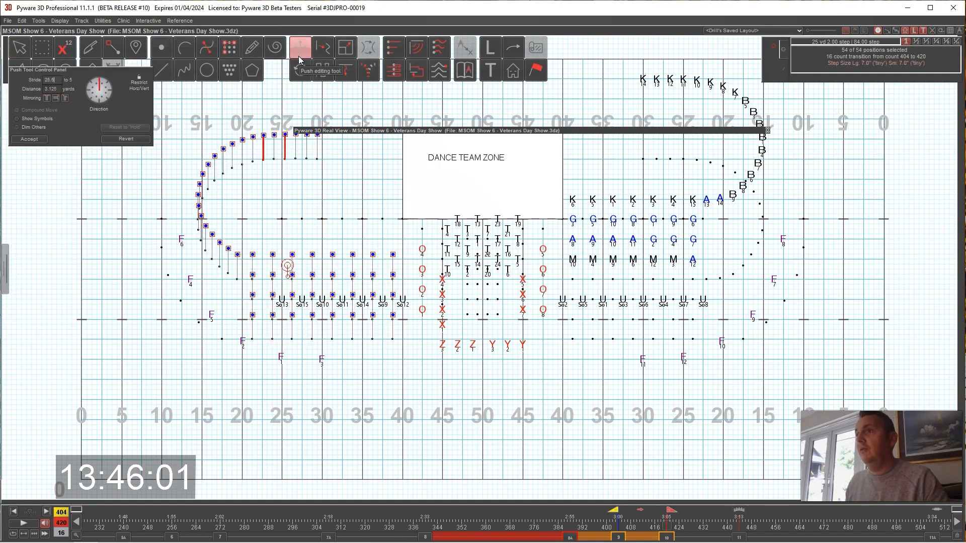
key("Up")
key("Up")
key("Up")
key("Up")
key("Up")
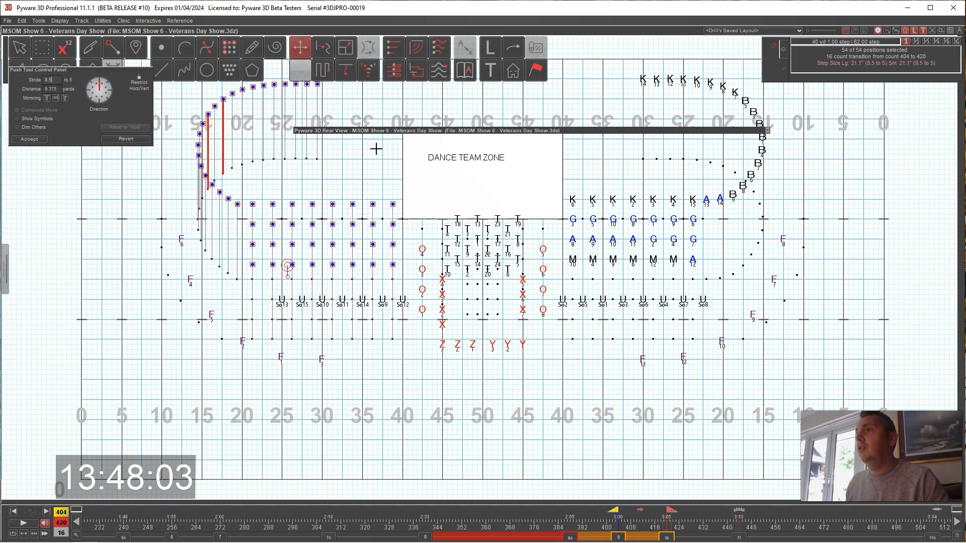
left_click(35, 142)
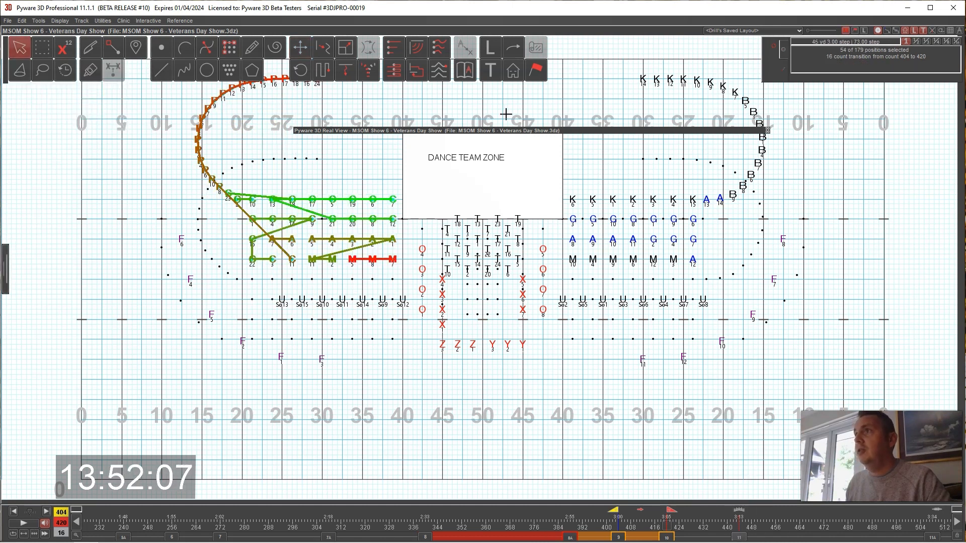
Step: Move the Real View window below the dance team zone and display the selected performers' paths from count 420 to 444
left_click_drag(496, 133, 695, 395)
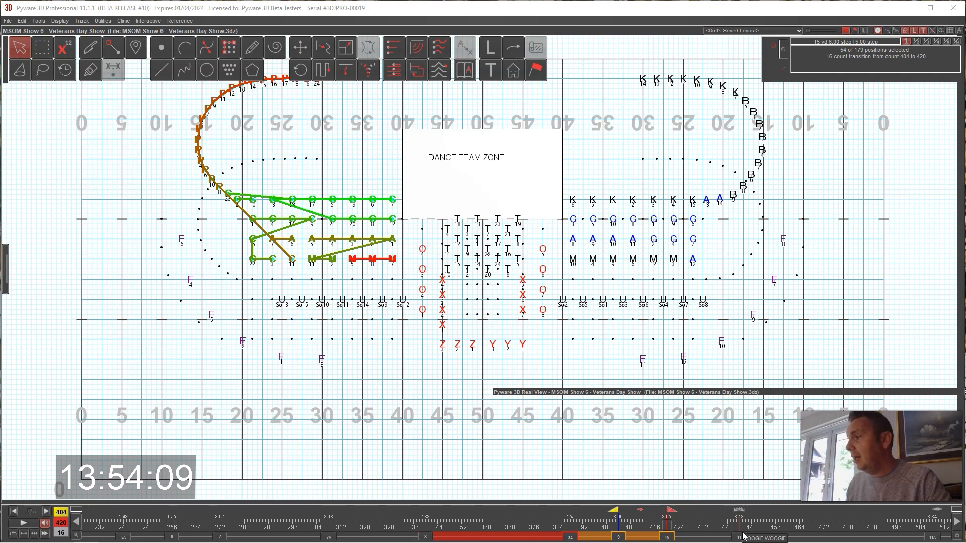
left_click(738, 538)
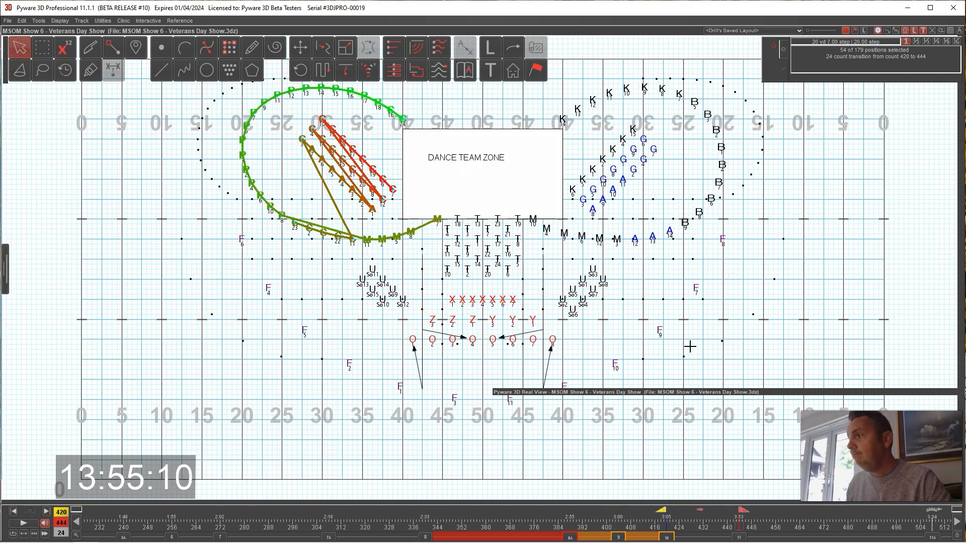
left_click(301, 44)
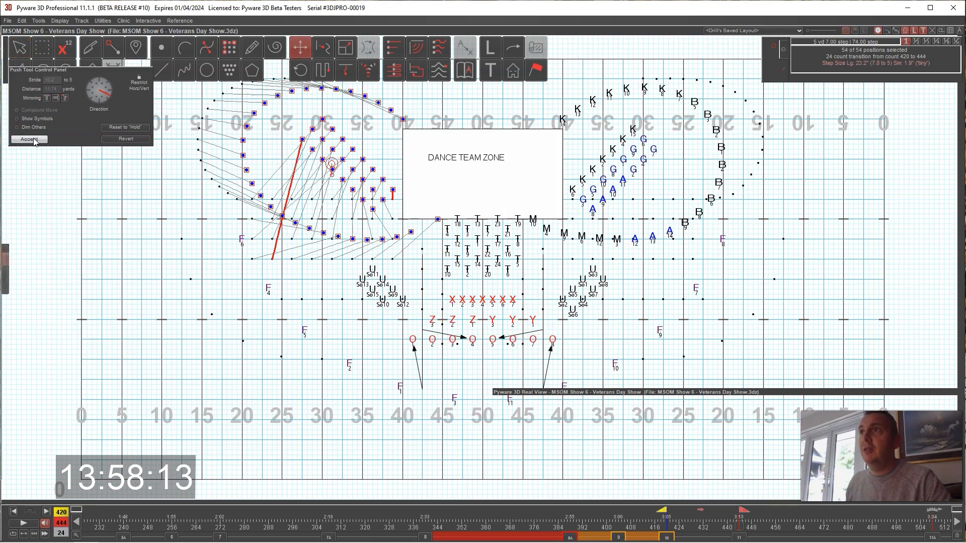
left_click(34, 139)
left_click(420, 311)
Step: Scrub the transitions from count 404 to 420 and from 420 to 444 to examine how the performers move
left_click(665, 536)
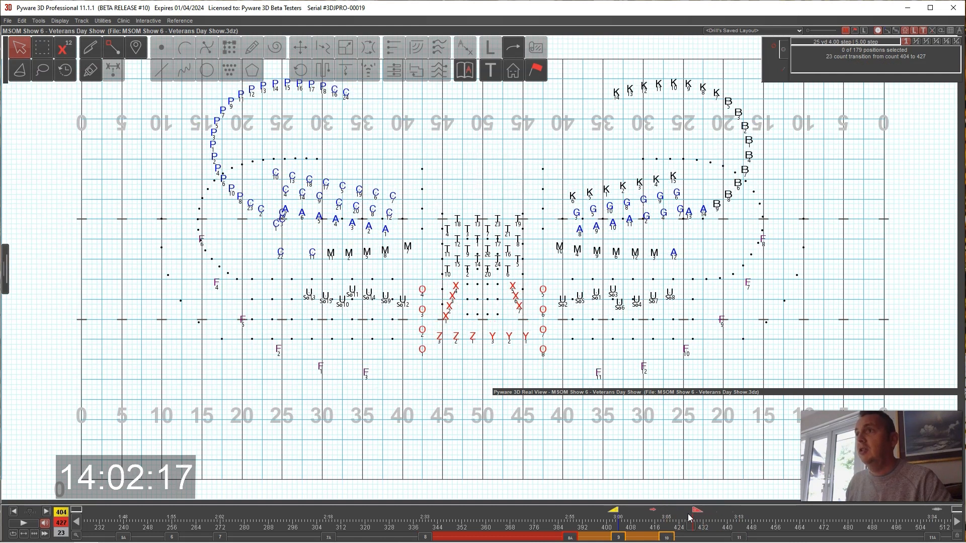
left_click_drag(668, 512, 678, 517)
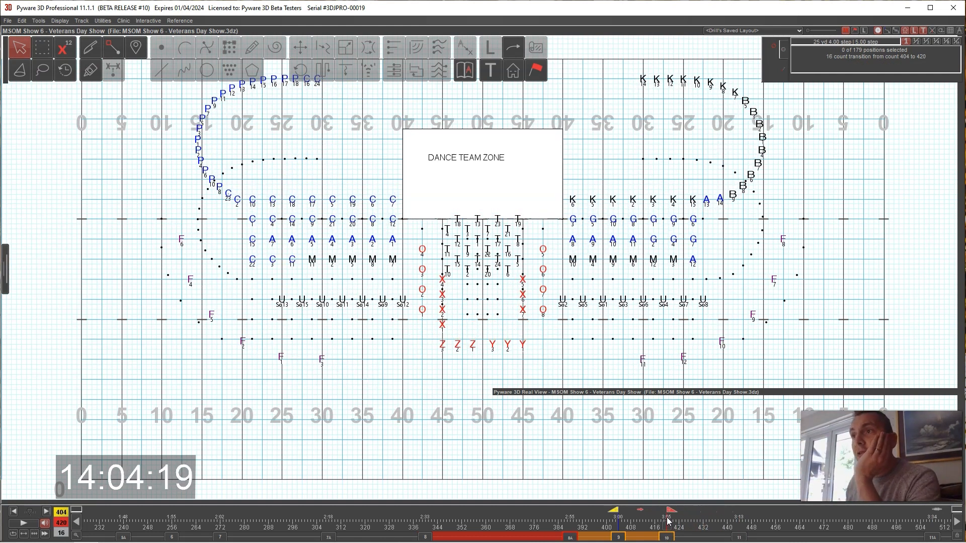
mouse_move(667, 518)
left_mouse_down()
mouse_move(702, 518)
mouse_move(674, 519)
left_mouse_up()
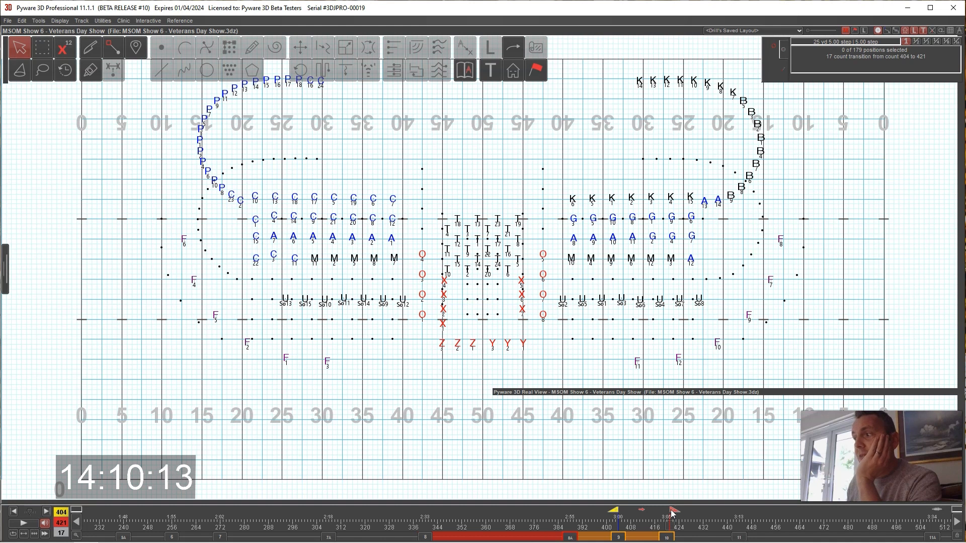
left_click_drag(673, 513, 726, 520)
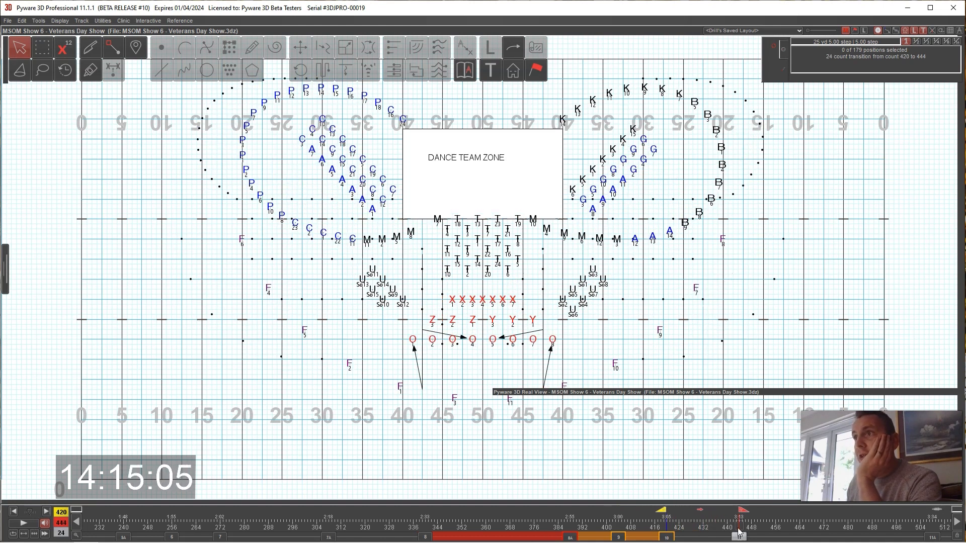
mouse_move(744, 510)
left_mouse_down()
mouse_move(669, 517)
mouse_move(716, 512)
left_mouse_up()
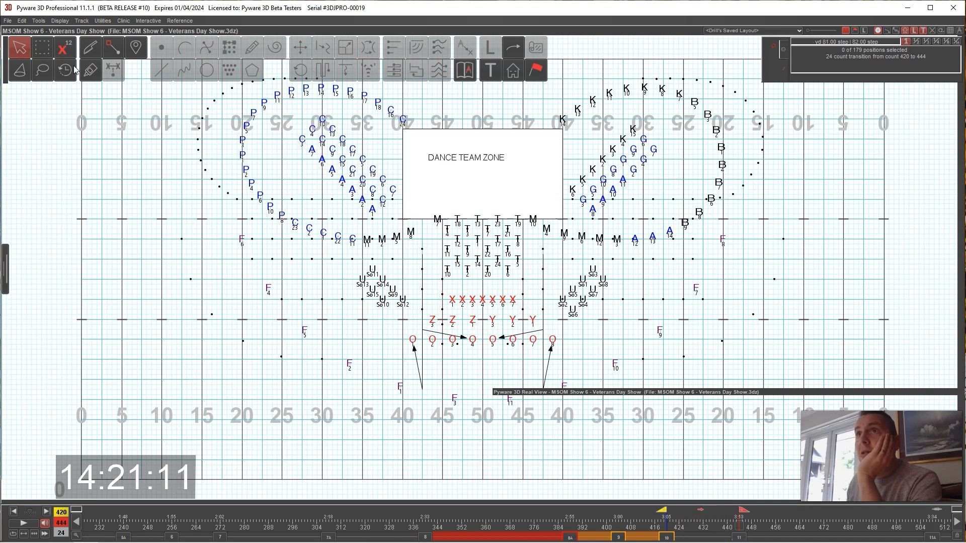
Step: Swap the positions of clarinets 22 and 3 from count 444 to the end of the drill
left_click(42, 48)
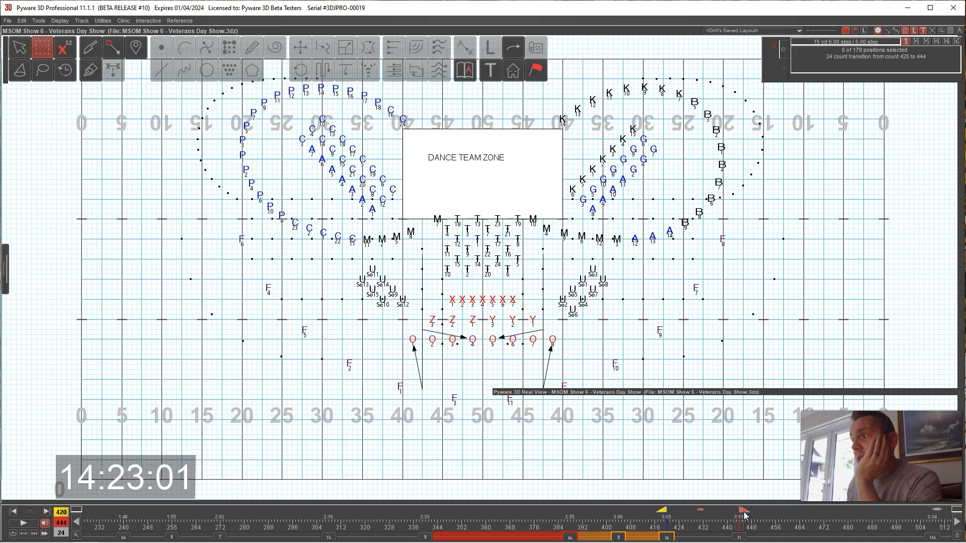
mouse_move(745, 514)
left_mouse_down()
mouse_move(680, 516)
mouse_move(727, 513)
left_mouse_up()
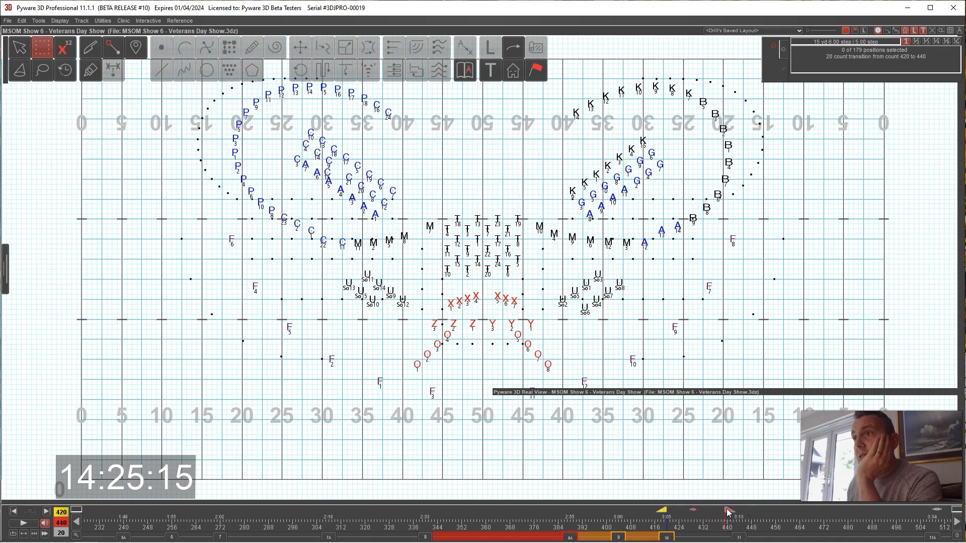
left_click_drag(329, 231, 359, 245)
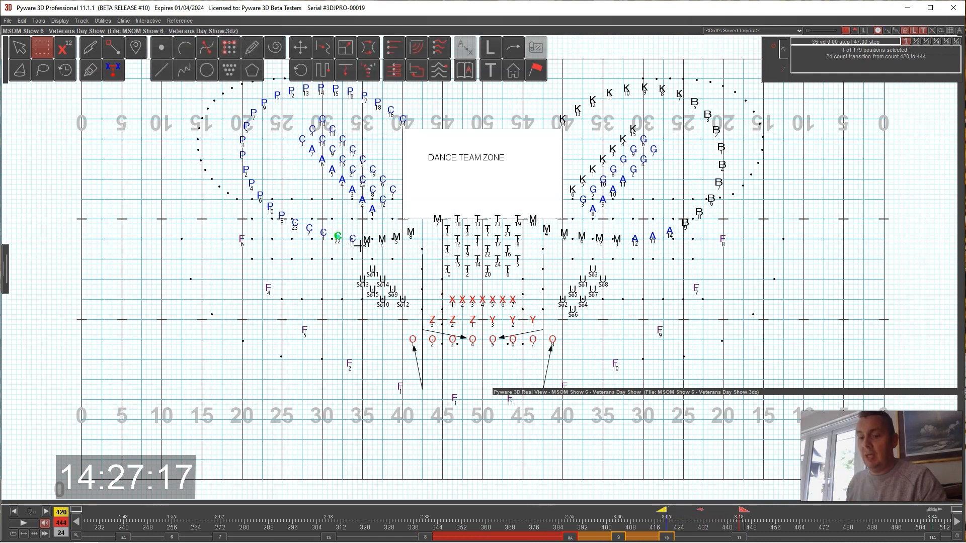
left_click(302, 138, "ctrl")
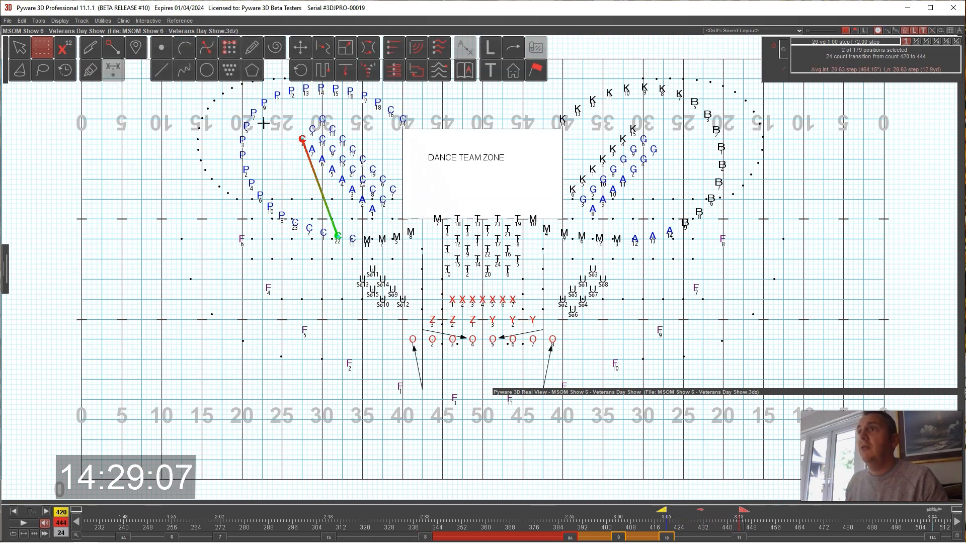
left_click(22, 21)
left_click(46, 199)
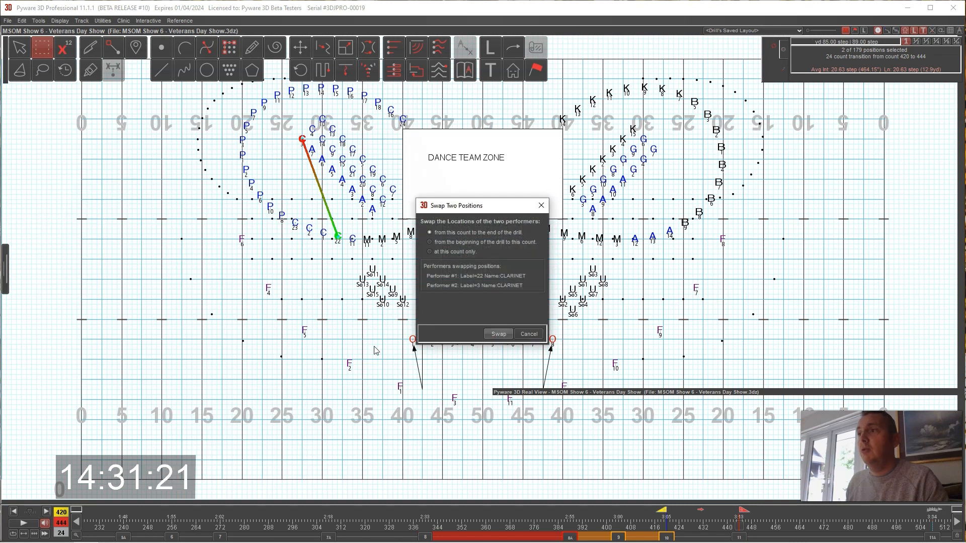
left_click(498, 334)
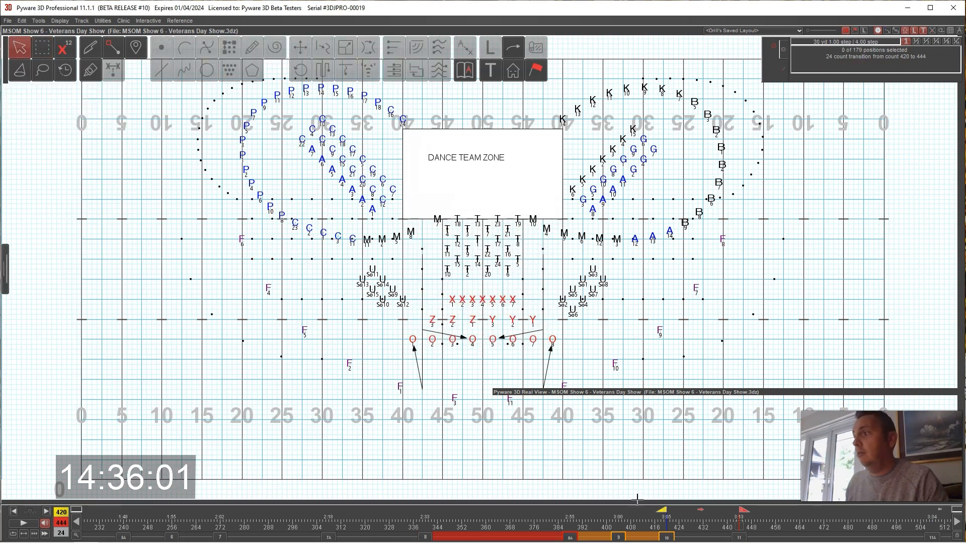
Step: Check the move from count 404 toward 444, and swap the positions of clarinets 22 and 1 at count 444
left_click(667, 536)
mouse_move(668, 511)
left_mouse_down()
mouse_move(694, 511)
mouse_move(667, 517)
left_mouse_up()
left_click_drag(671, 510, 717, 512)
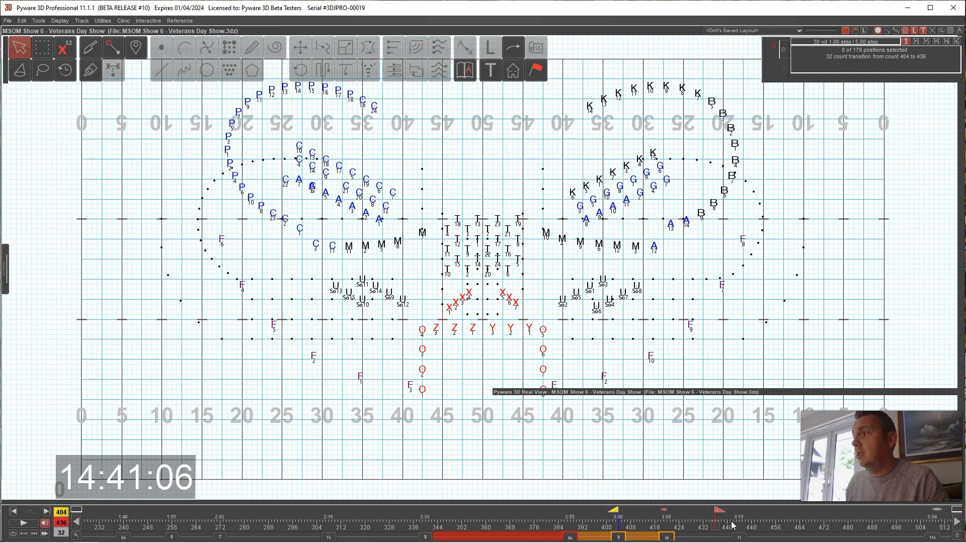
left_click(738, 536)
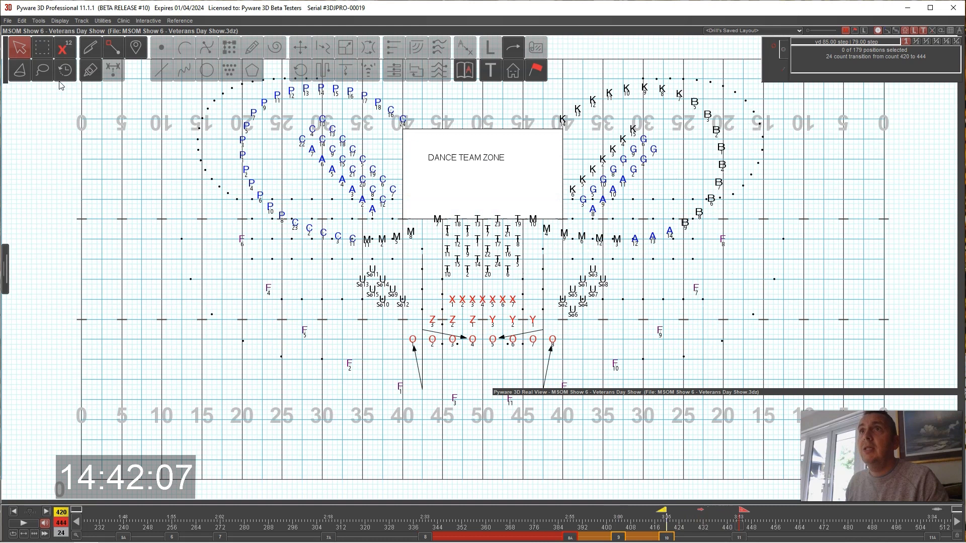
left_click(42, 48)
left_click(323, 233, "ctrl")
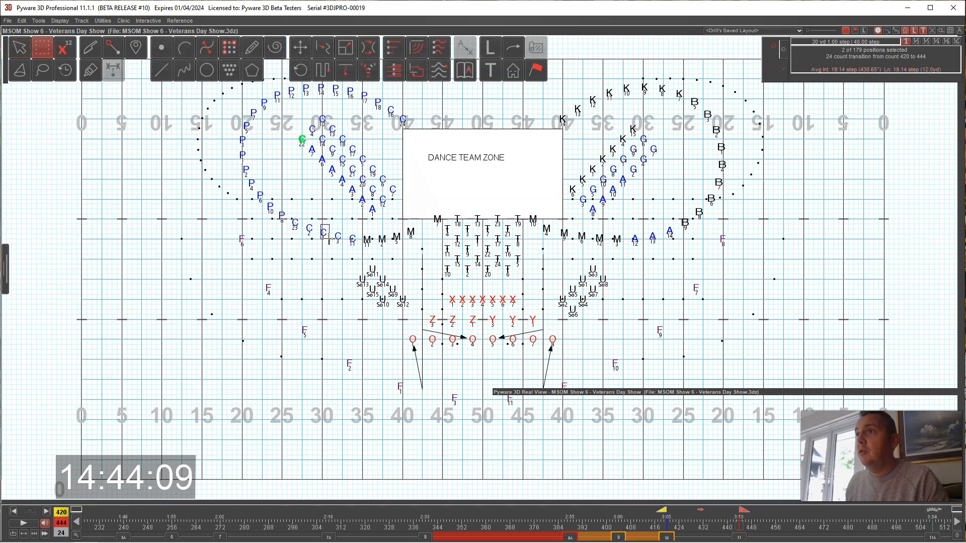
left_click(39, 21)
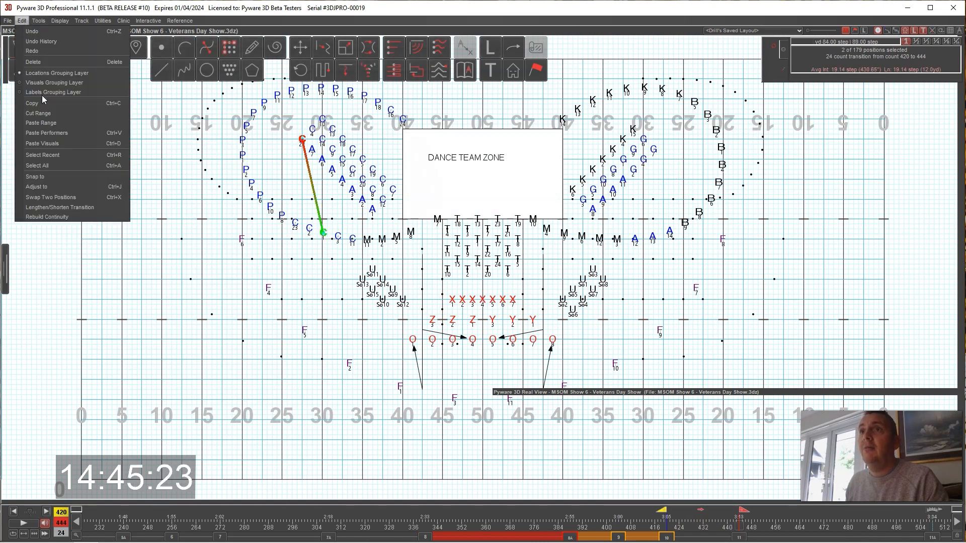
left_click(56, 194)
left_click(499, 333)
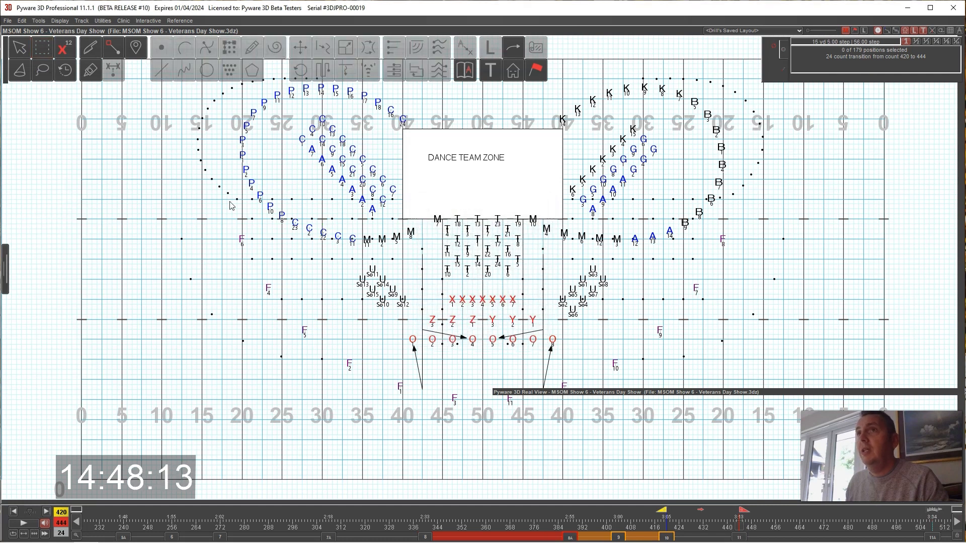
Step: Reselect the two swapped clarinets, display their paths from count 420 to 444, and scrub that transition to examine them
left_click(28, 51)
left_click(301, 49)
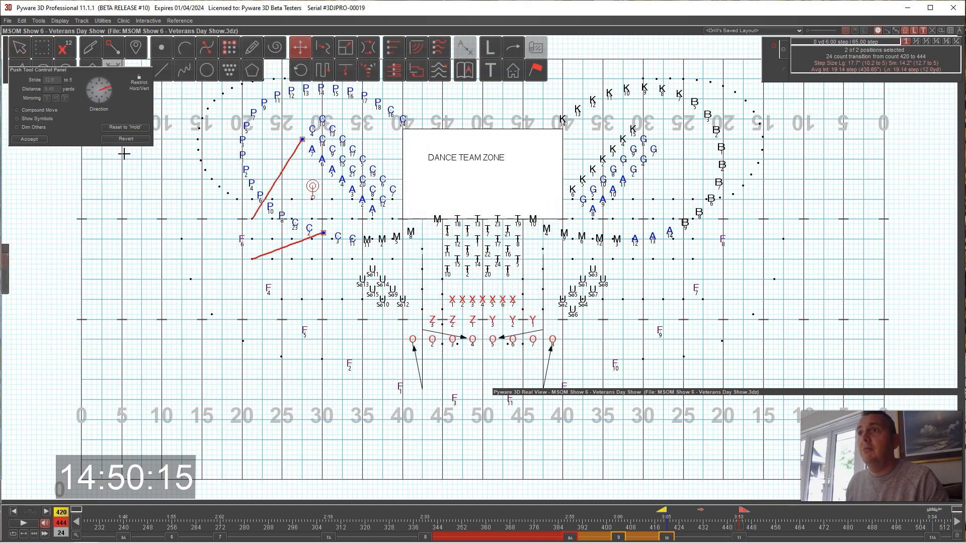
left_click(39, 141)
mouse_move(742, 512)
left_mouse_down()
mouse_move(674, 510)
mouse_move(740, 512)
mouse_move(713, 514)
mouse_move(731, 513)
left_mouse_up()
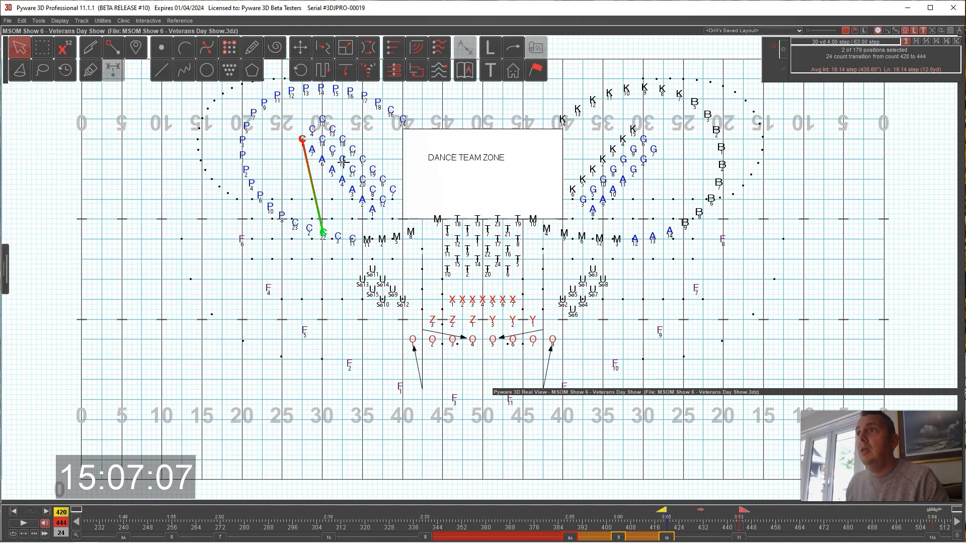
Step: Swap clarinets 1 and 15 from count 444 to the end of the drill, and display the pair's paths
double_click(343, 161)
left_click(42, 48)
left_click(290, 135)
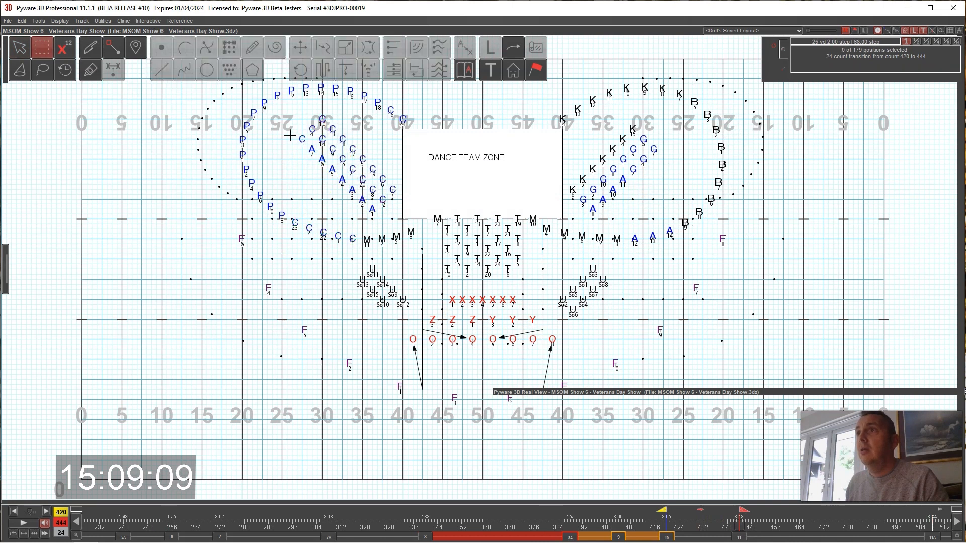
left_click(302, 138)
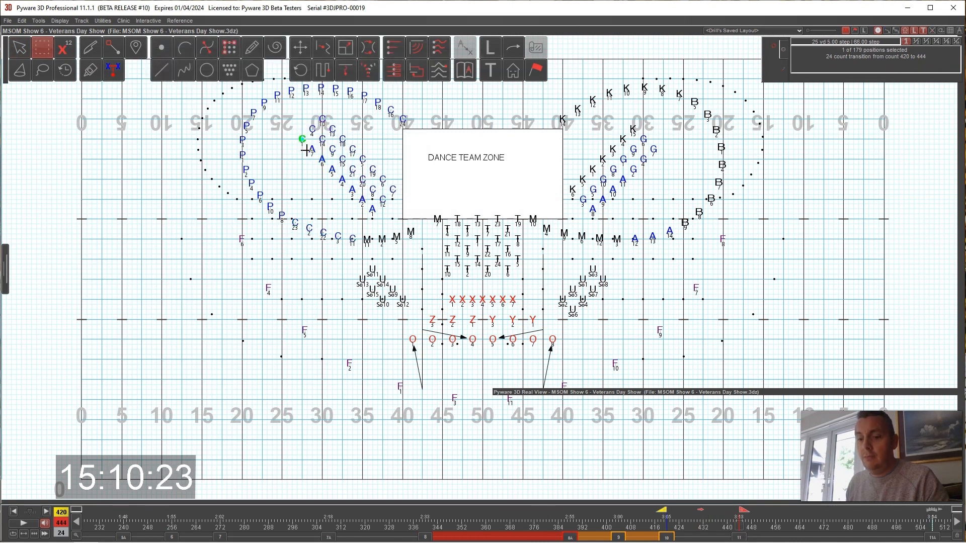
left_click(345, 160, "ctrl")
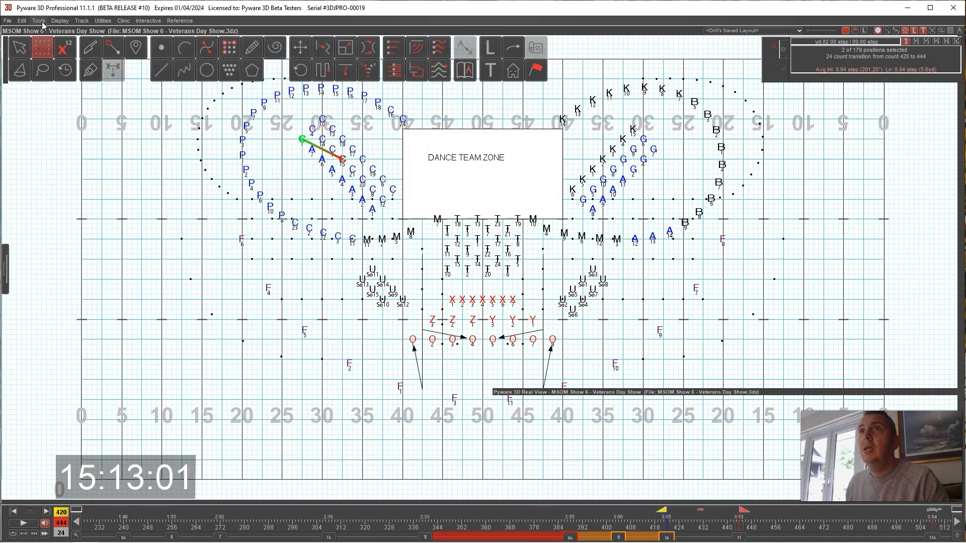
left_click(40, 21)
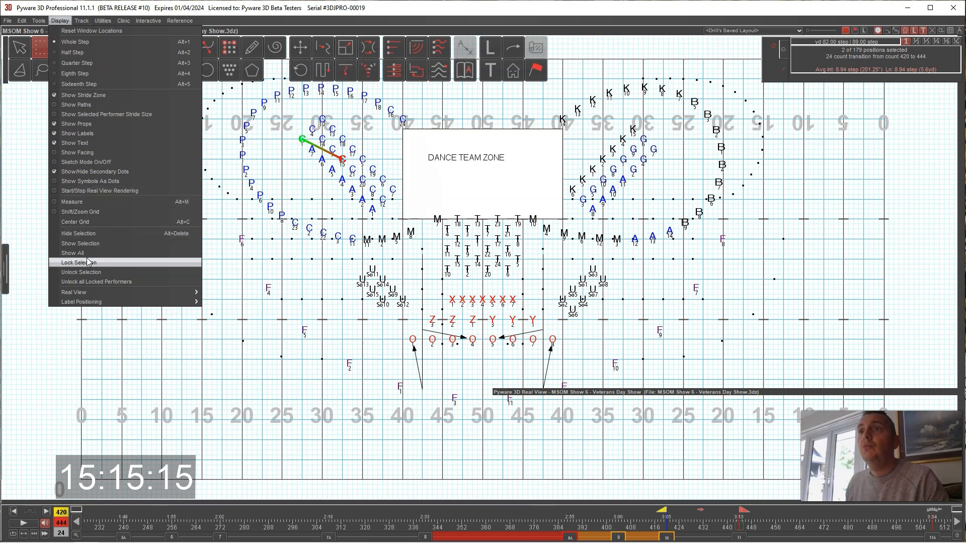
mouse_move(22, 21)
left_click(49, 197)
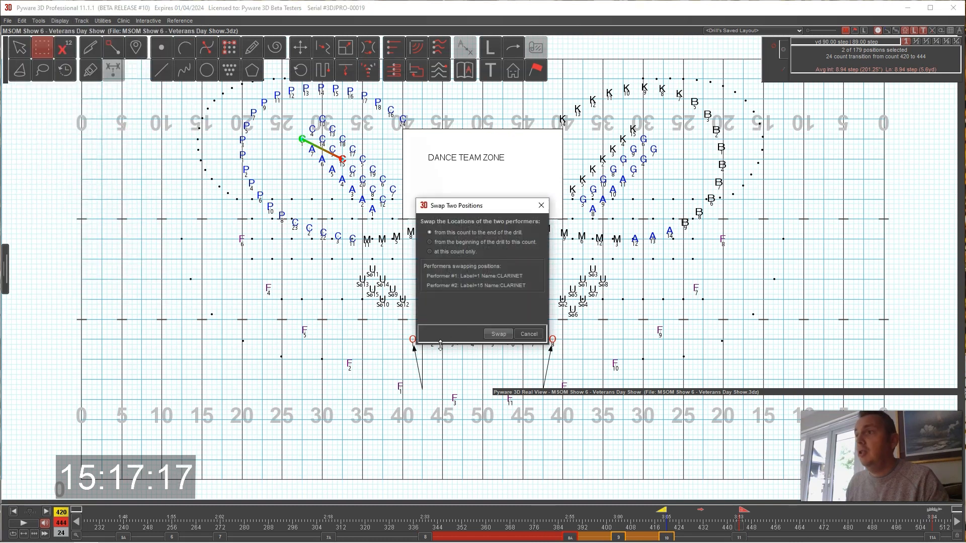
left_click(503, 336)
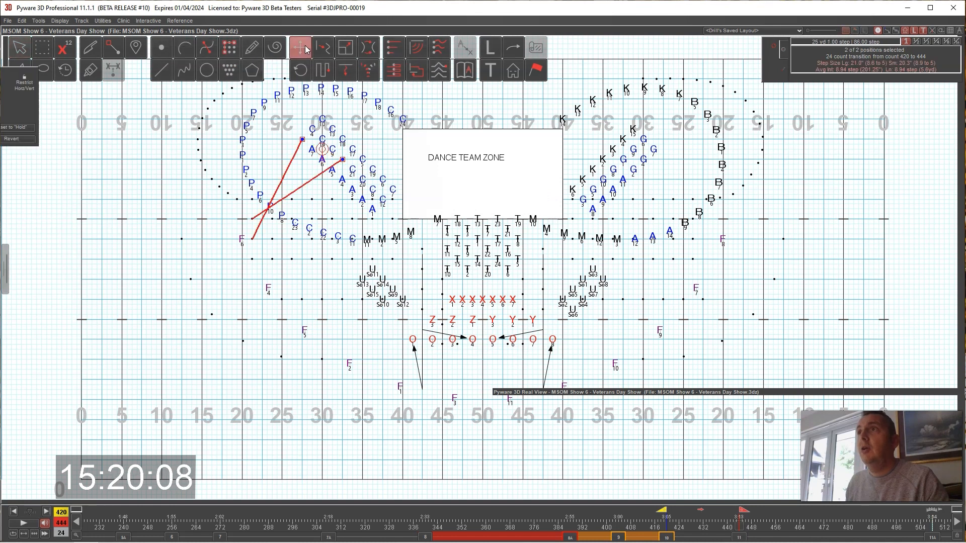
left_click(301, 48)
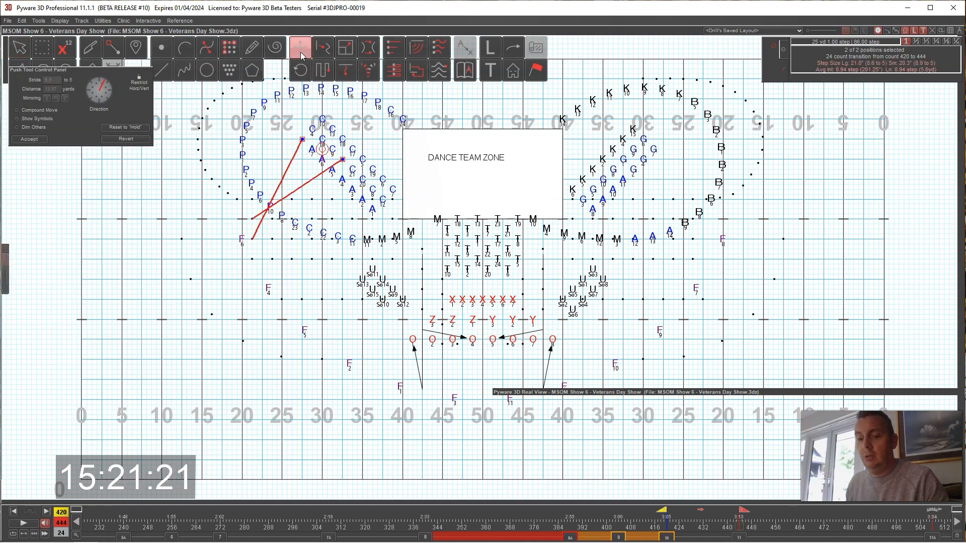
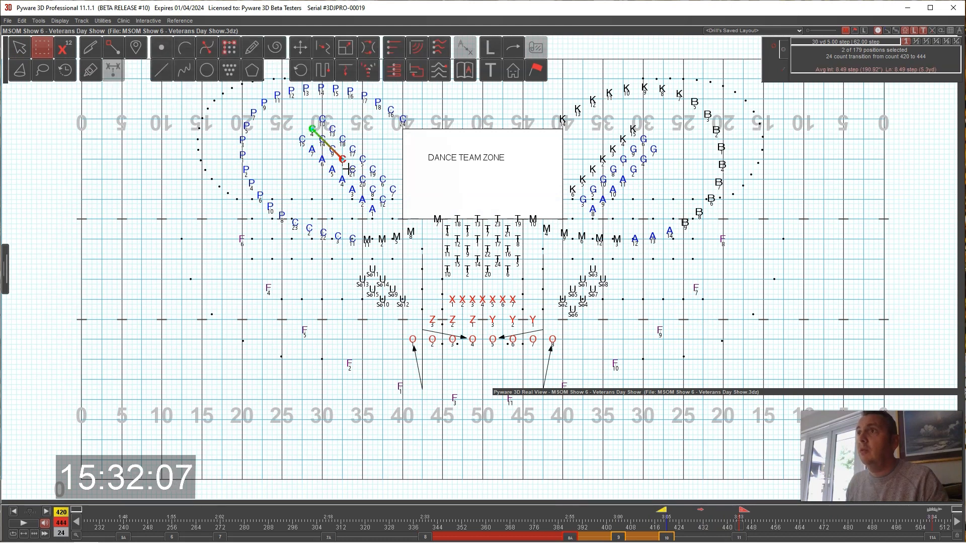
Step: Swap clarinets 4 and 1 from count 444 to the end of the drill, and display the pair's paths
left_click(38, 21)
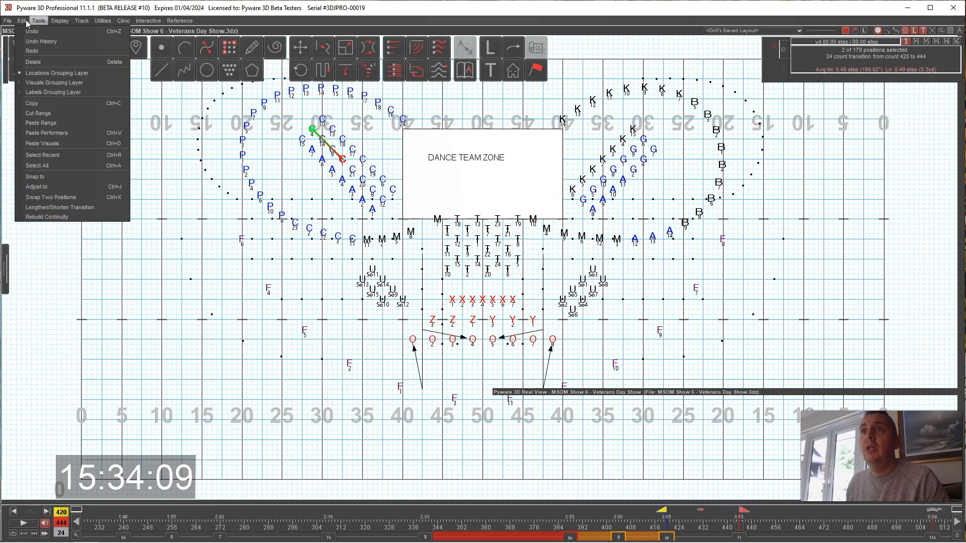
left_click(47, 195)
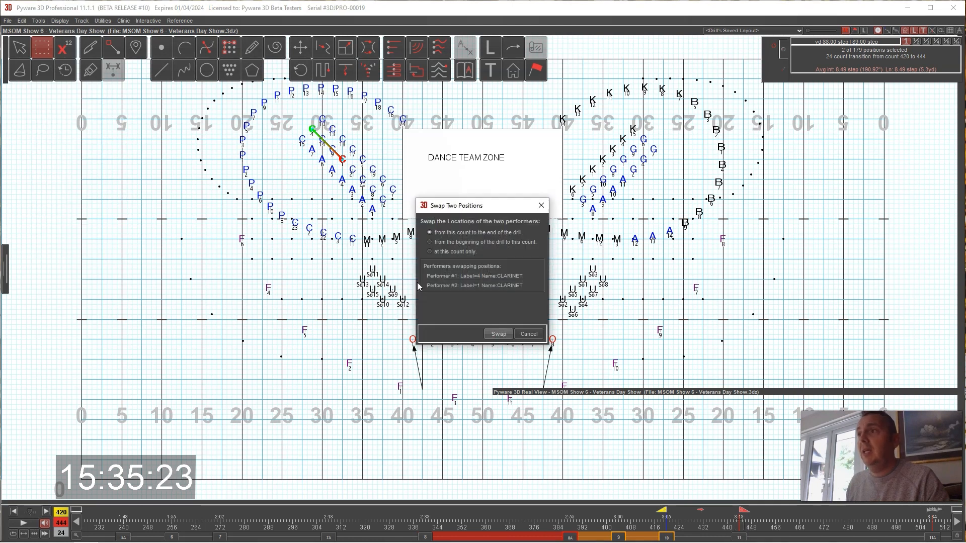
left_click(498, 334)
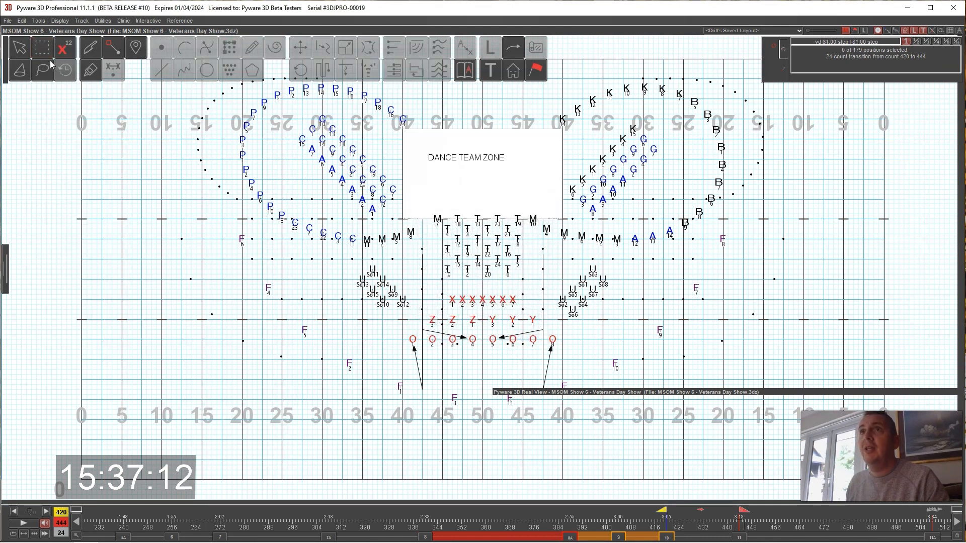
left_click(65, 69)
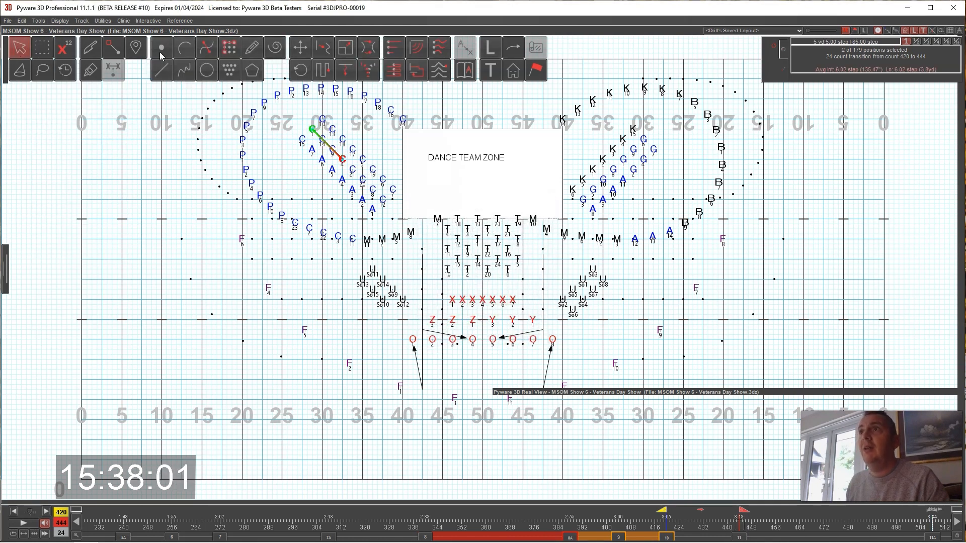
left_click(300, 47)
left_click(26, 140)
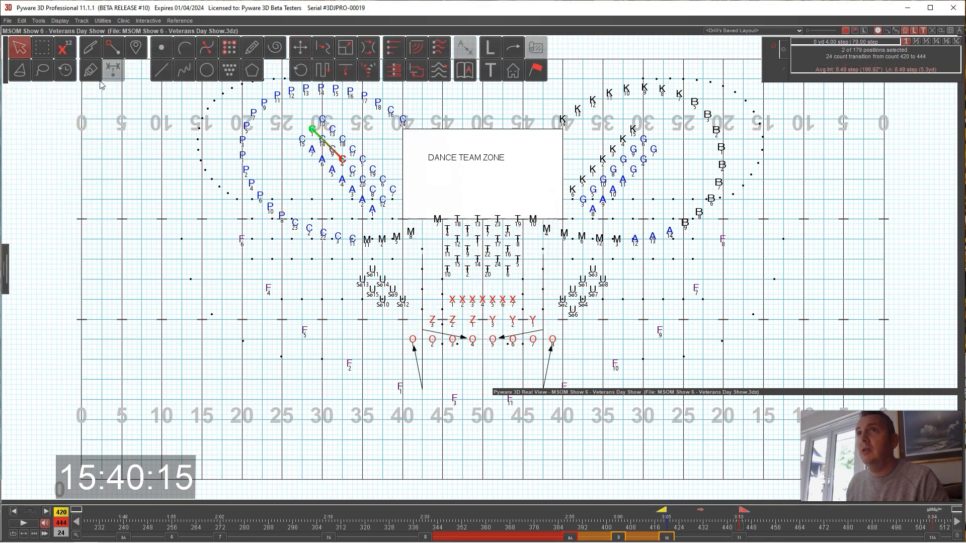
Step: Scrub the 420 to 444 transition, and swap clarinets 14 and 4 from count 444 to the end of the drill
left_click(43, 48)
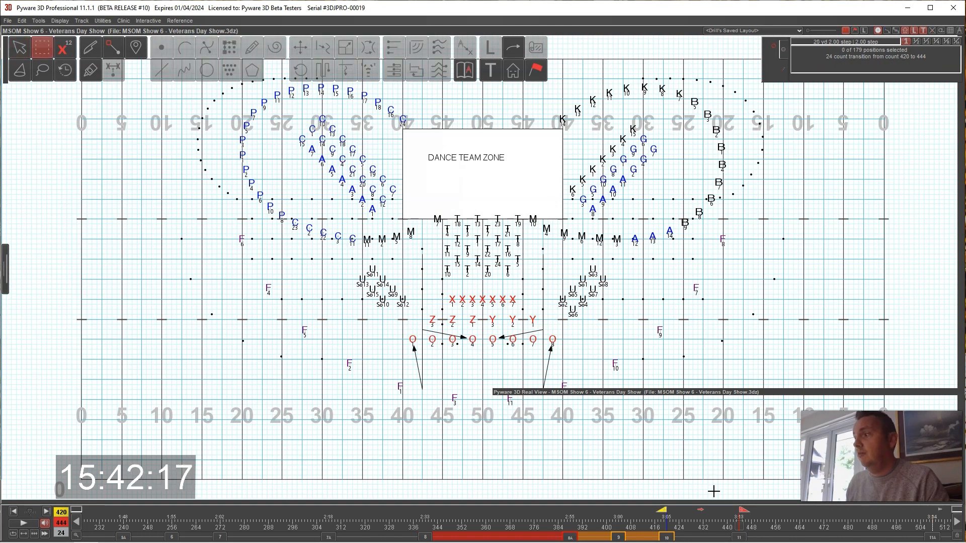
mouse_move(739, 512)
left_mouse_down()
mouse_move(681, 513)
mouse_move(735, 515)
left_mouse_up()
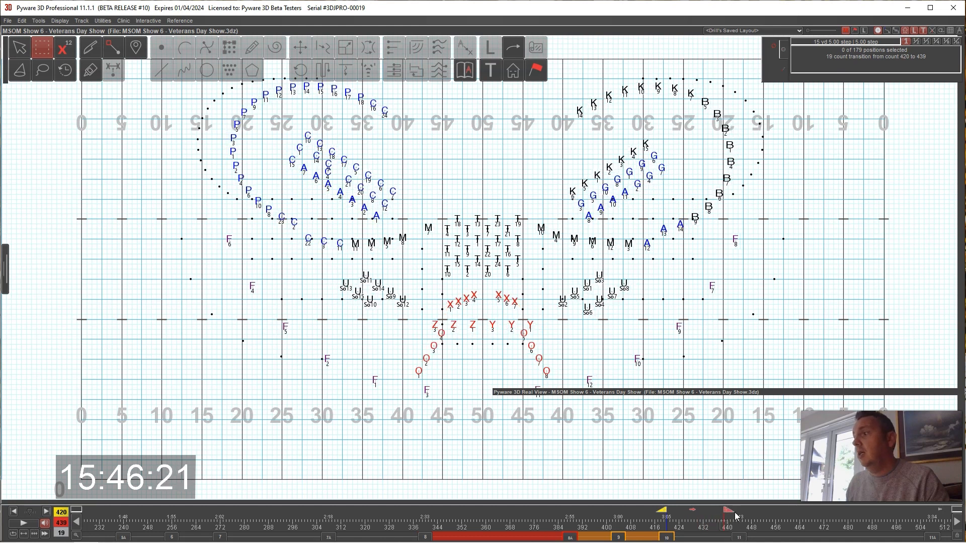
left_click(736, 539)
left_click(322, 139)
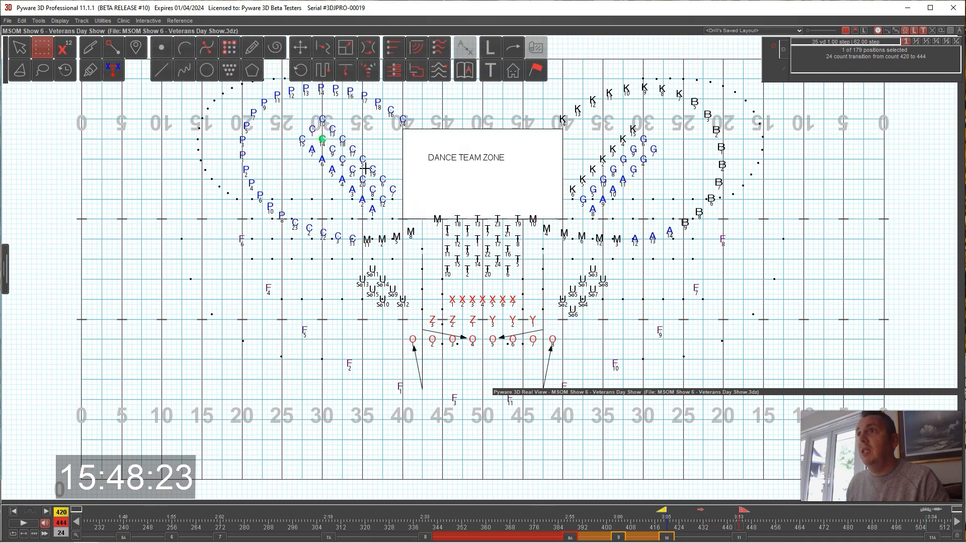
left_click(342, 159, "shift")
left_click(21, 20)
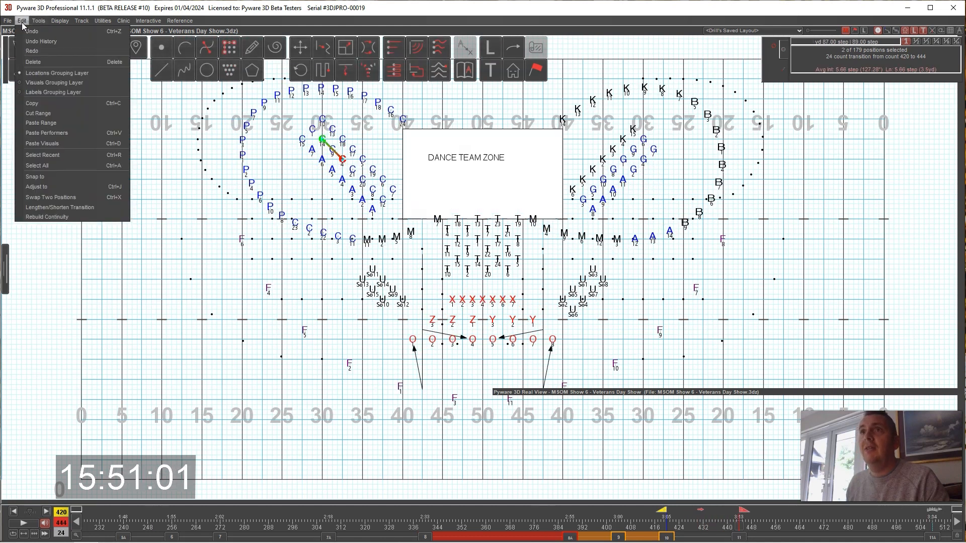
left_click(52, 197)
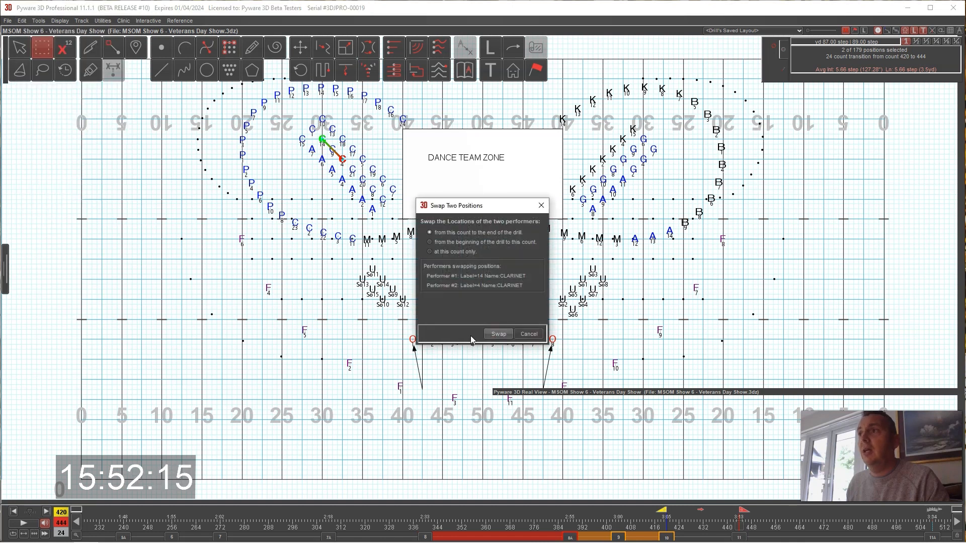
left_click(499, 335)
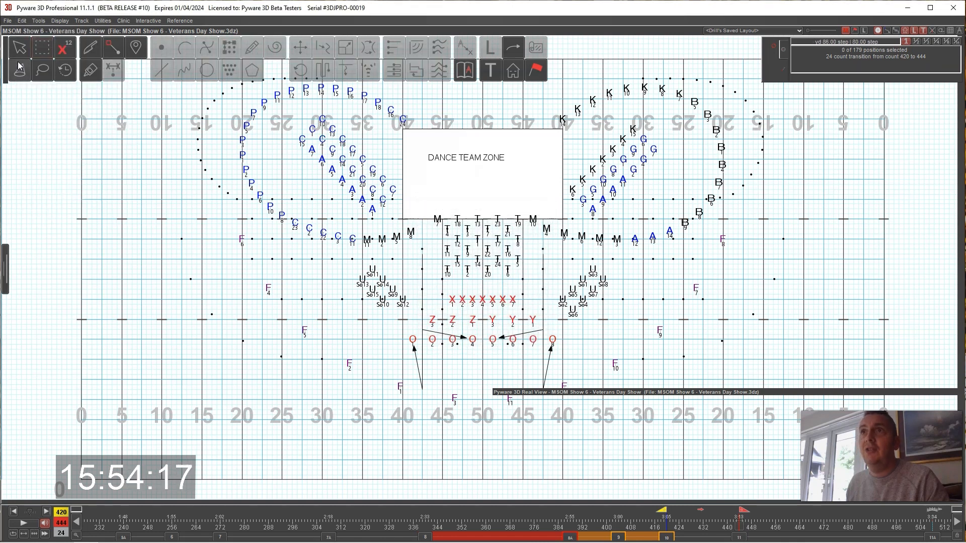
Step: Reselect clarinets 14 and 4, display their paths, and scrub the counts from 404 onward to examine how they move
left_click(19, 66)
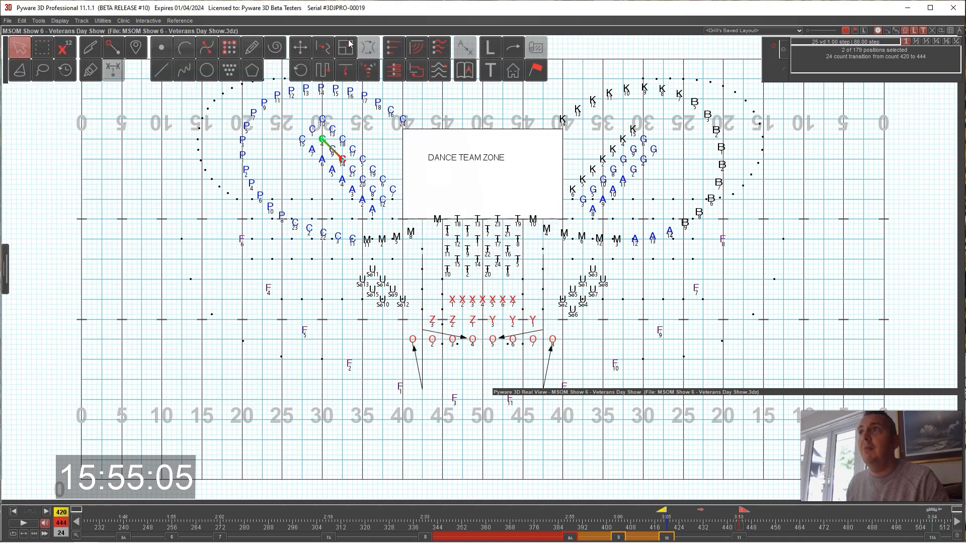
left_click(300, 47)
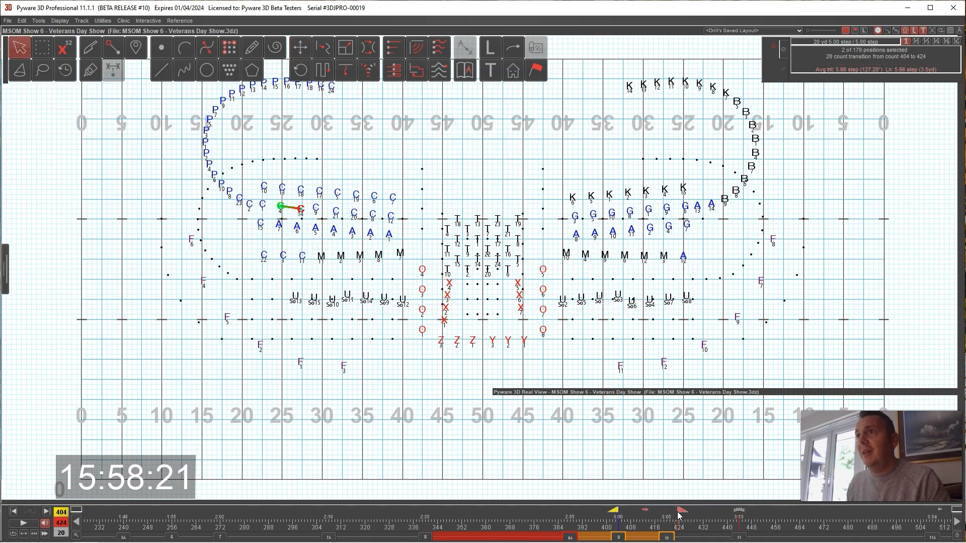
left_click_drag(679, 514, 718, 516)
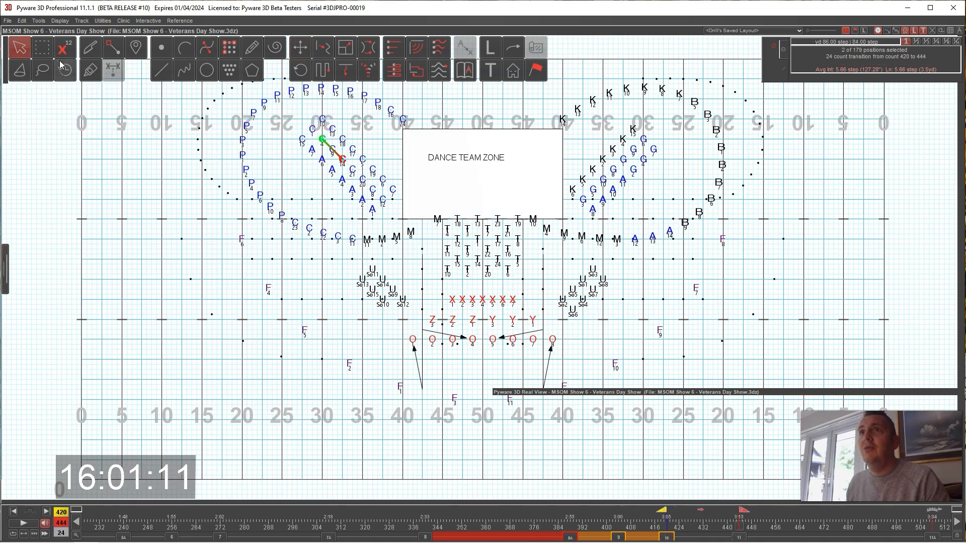
Step: Swap the positions of clarinets 9 and 14 at count 444 in the Side 1 block
left_click(43, 47)
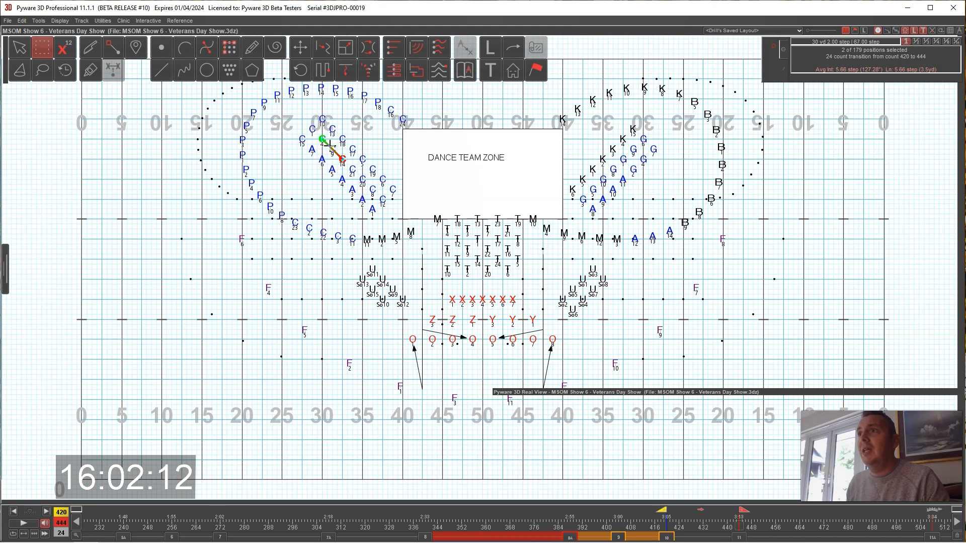
left_click_drag(330, 146, 350, 171)
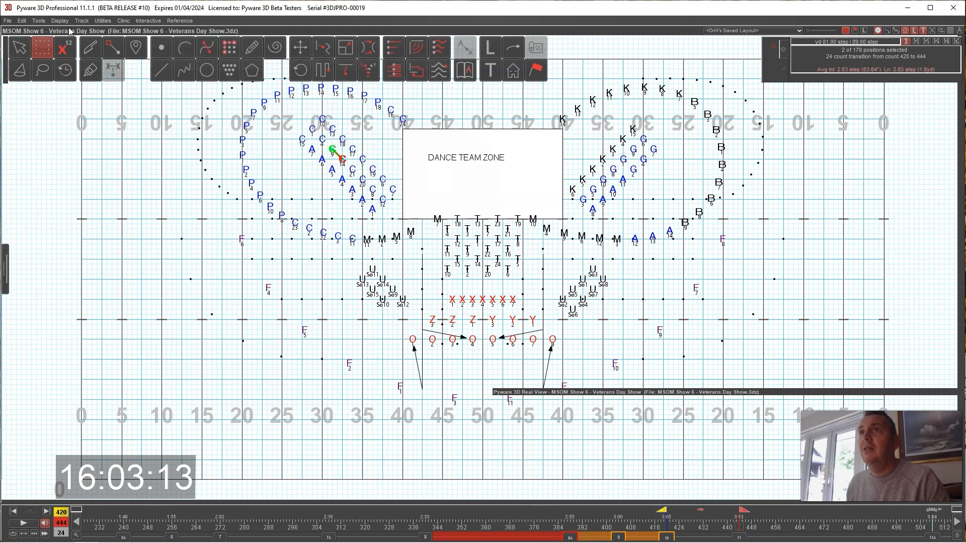
left_click(59, 20)
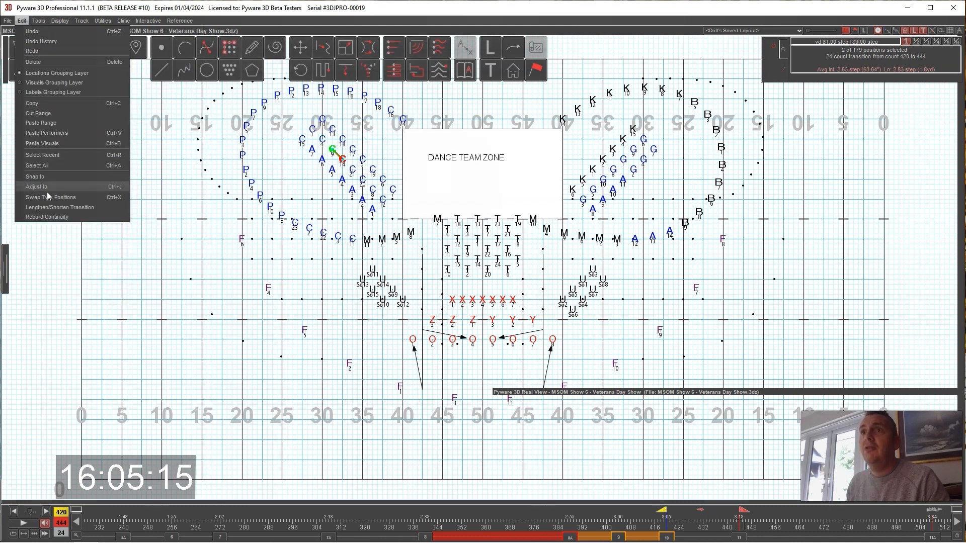
left_click(48, 196)
left_click(495, 334)
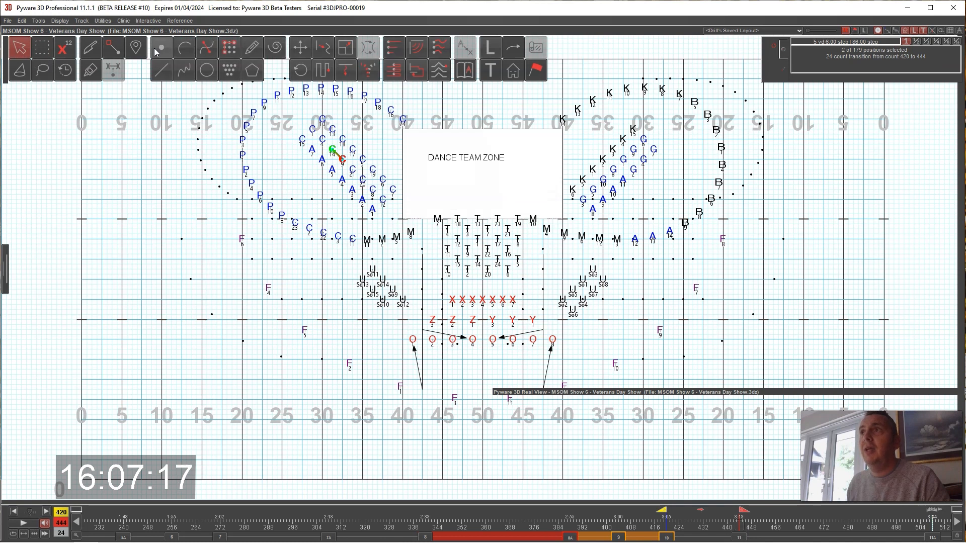
left_click(301, 48)
key("Escape")
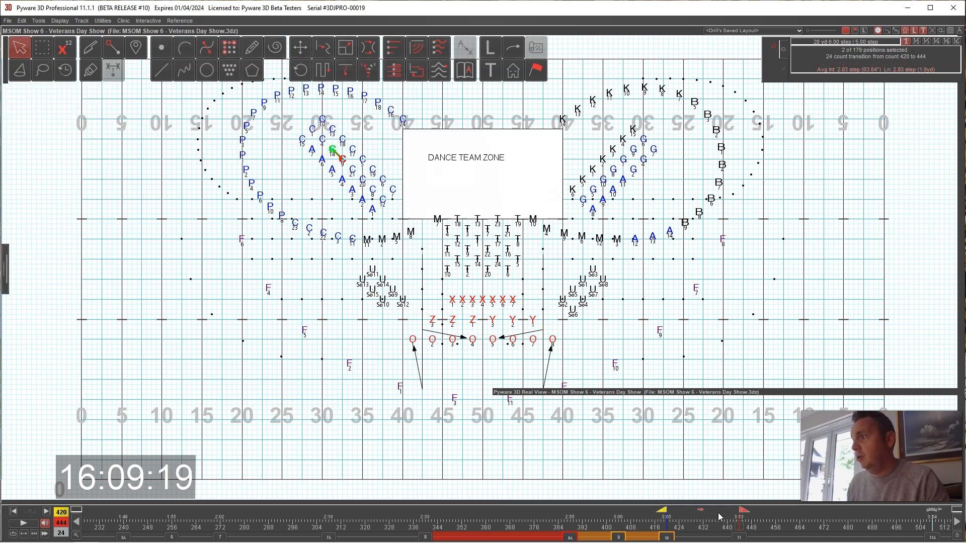
Step: Scrub from count 404 through 444 to examine the paths of clarinets 9 and 14
left_click(666, 536)
left_click_drag(667, 515, 723, 511)
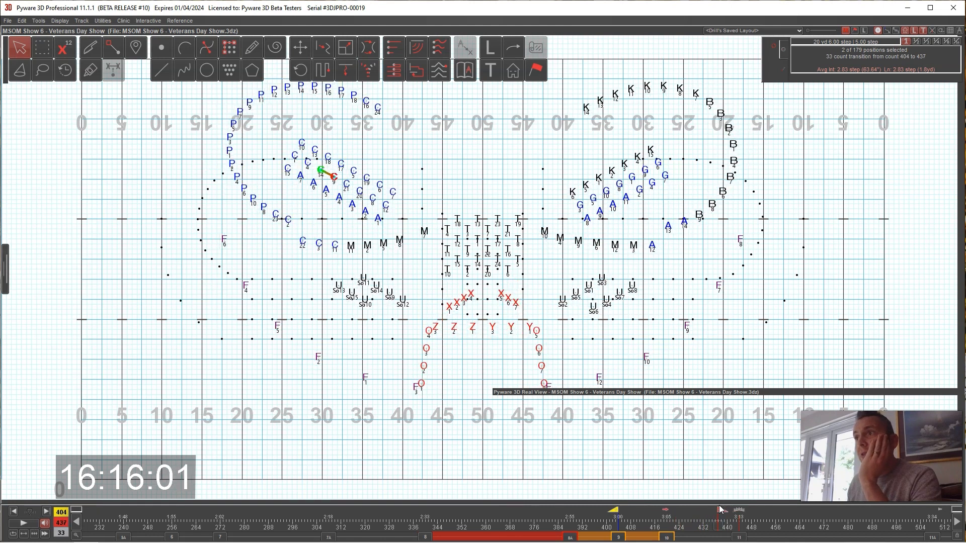
left_click(739, 536)
Step: Lasso the Side 1 outer arc at count 444, glue its segments into one continuous line, and respace it with the Morph tool
mouse_move(289, 113)
left_mouse_down()
mouse_move(313, 211)
mouse_move(397, 246)
left_mouse_up()
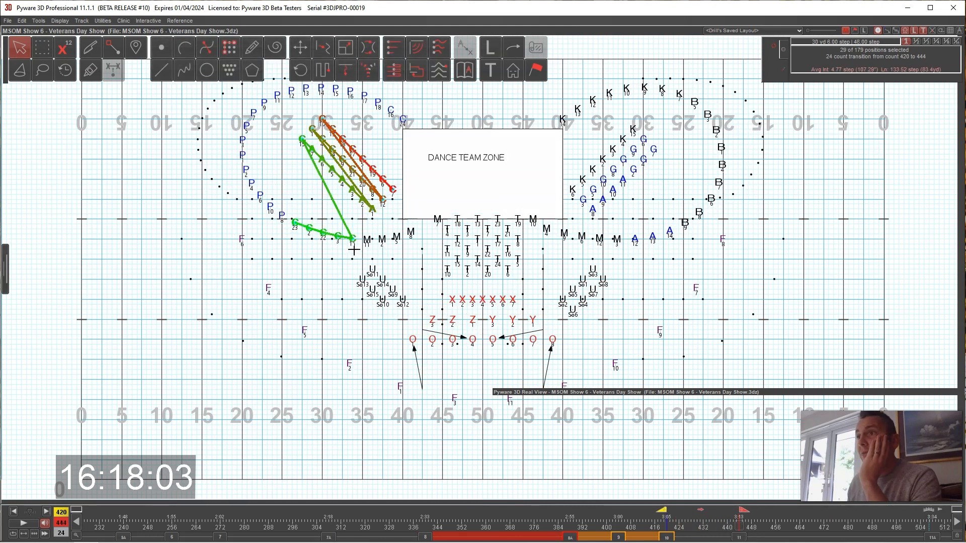
left_click(42, 70)
left_click_drag(372, 91, 330, 111)
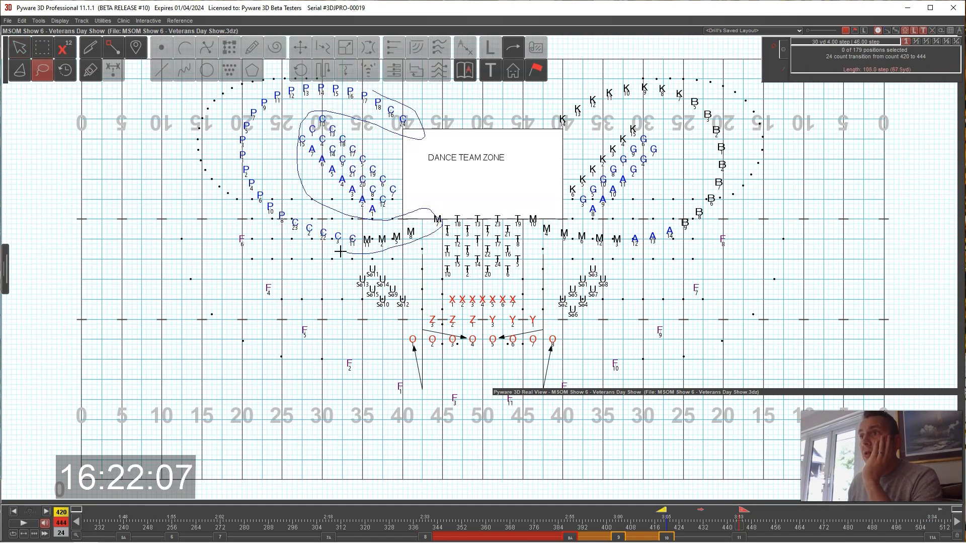
left_click_drag(301, 73, 301, 74)
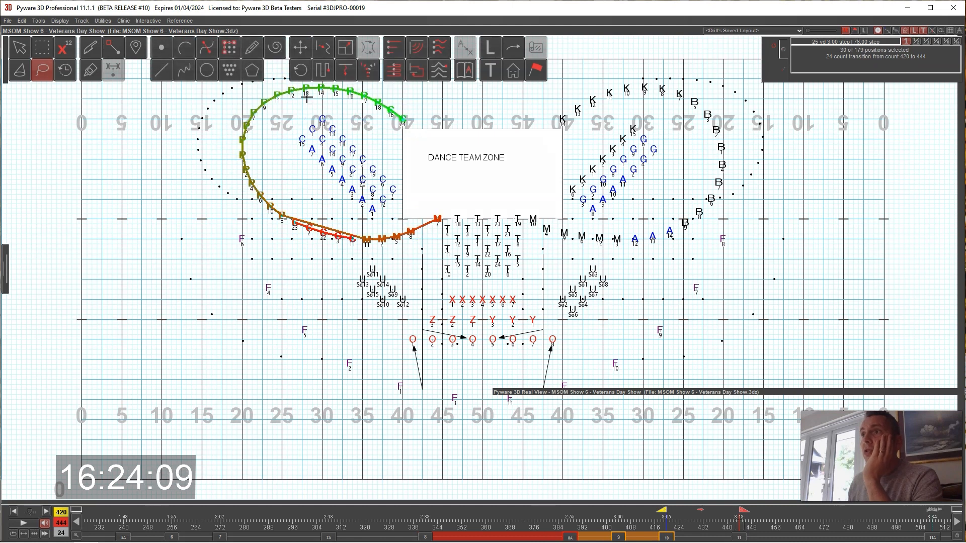
left_click(97, 66)
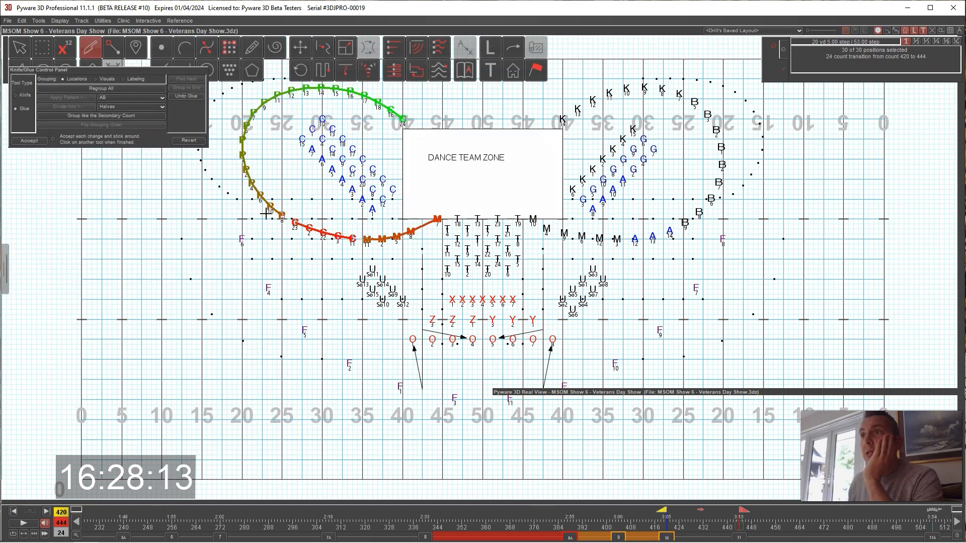
left_click(288, 219)
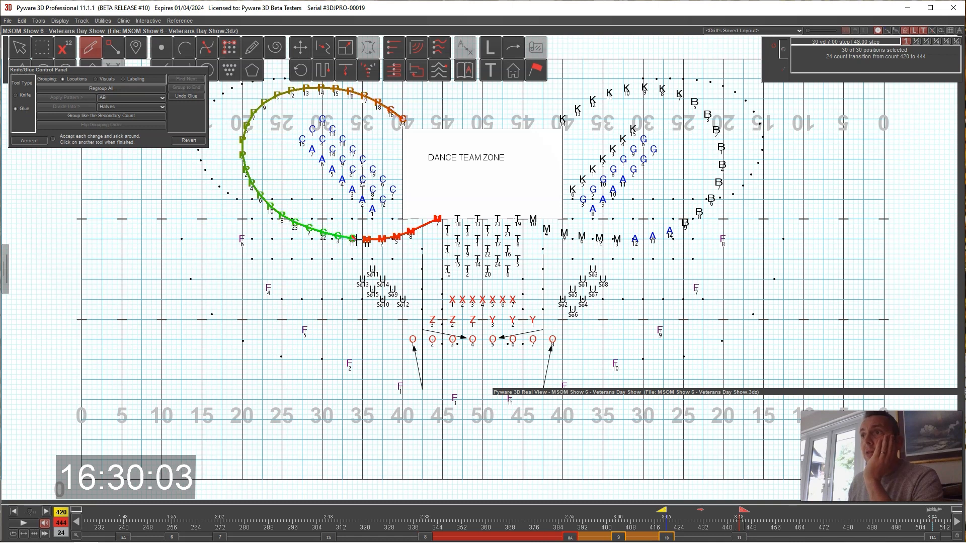
left_click(357, 239)
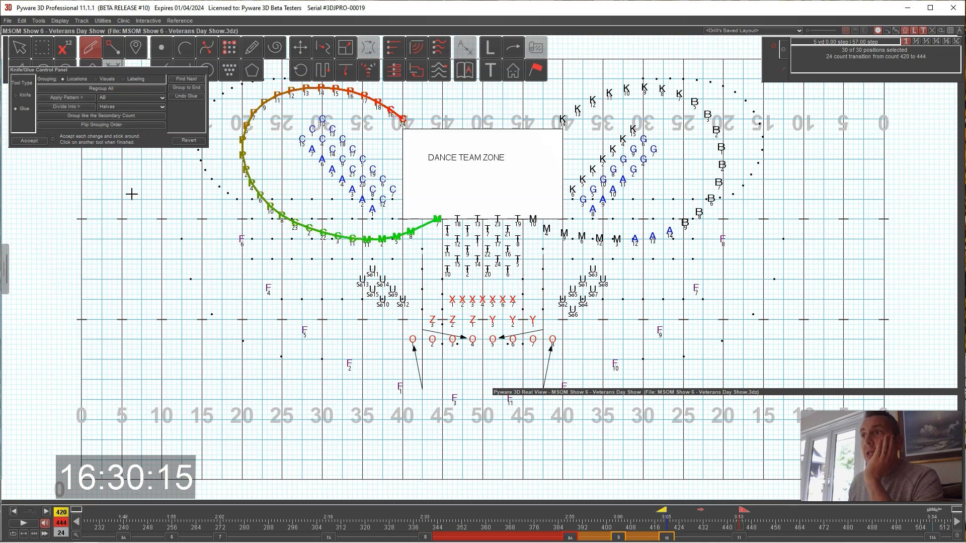
left_click(31, 141)
left_click(330, 49)
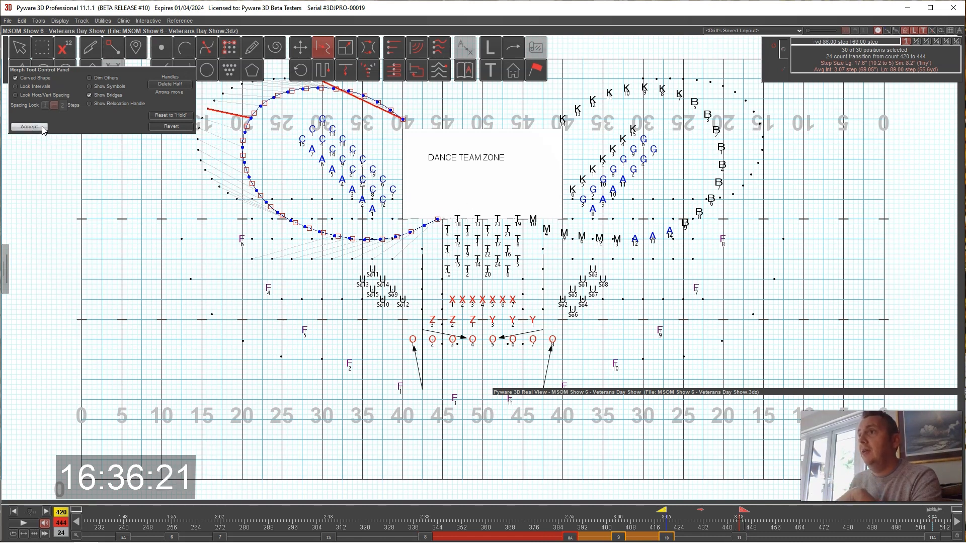
left_click(29, 127)
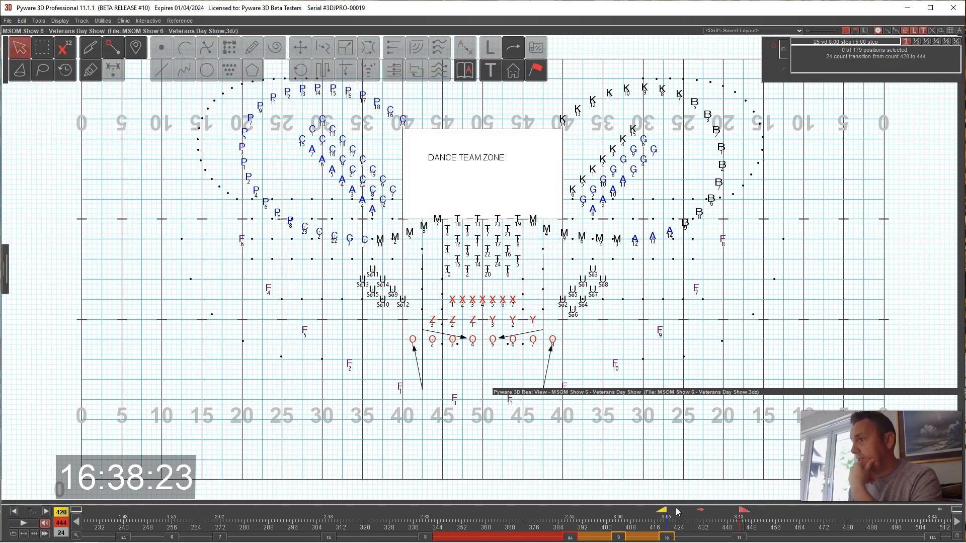
Step: Scrub the counts from 404 to 444, and again from 388 onward, to examine how the forms move into the set at 444
left_click(669, 511)
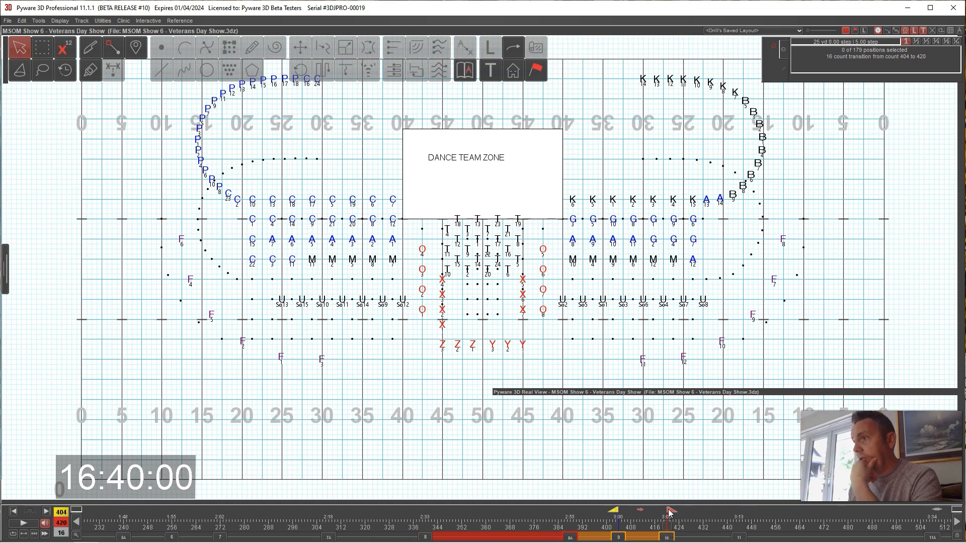
left_click_drag(670, 512, 723, 511)
left_click(739, 538)
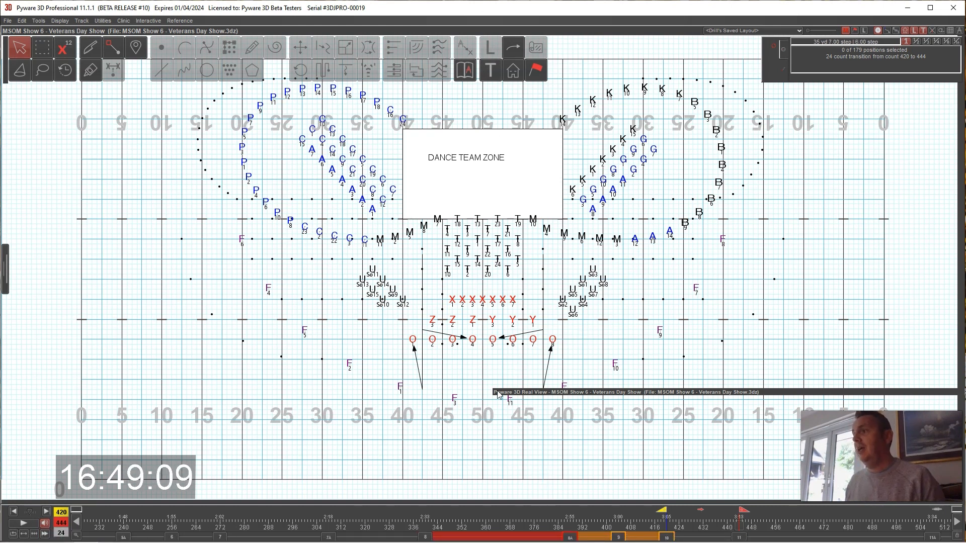
left_click(568, 535)
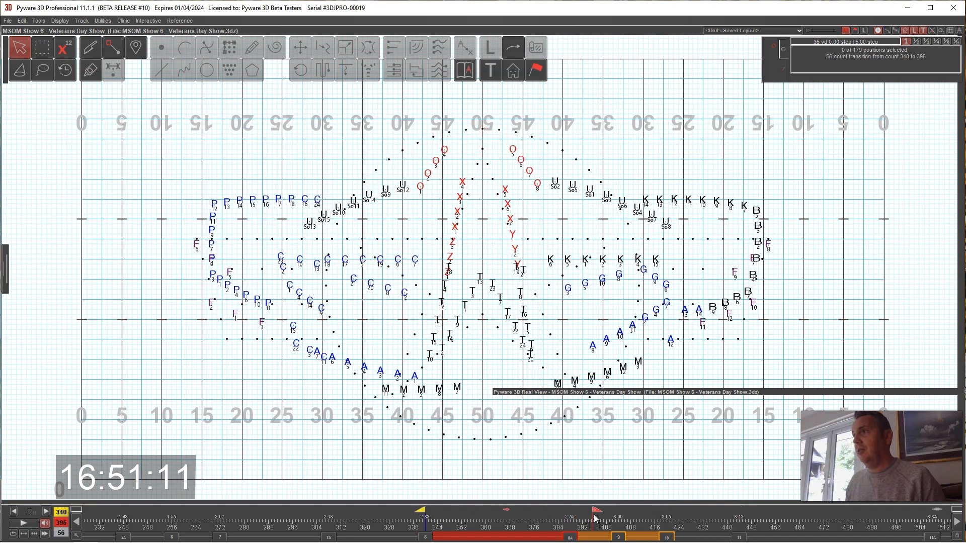
left_click_drag(612, 510, 652, 510)
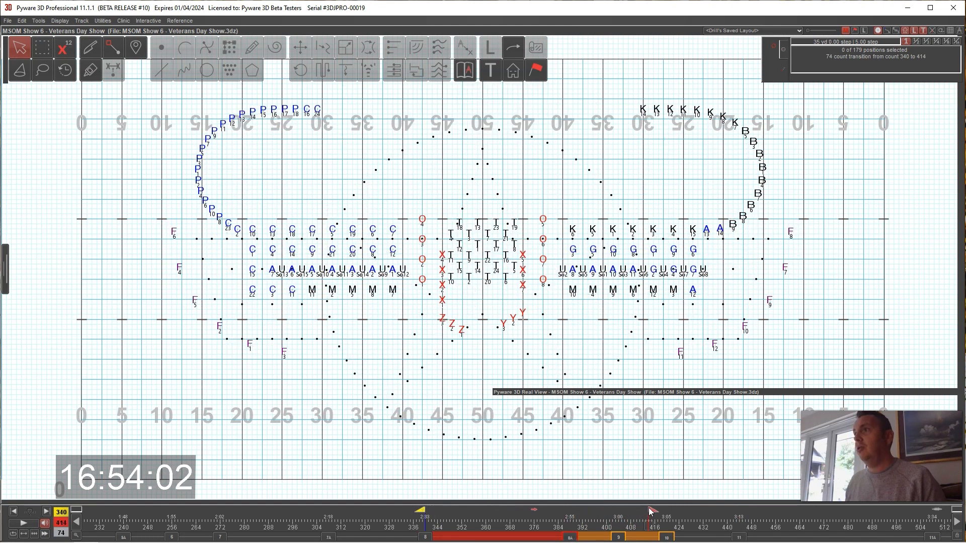
left_click_drag(652, 510, 725, 497)
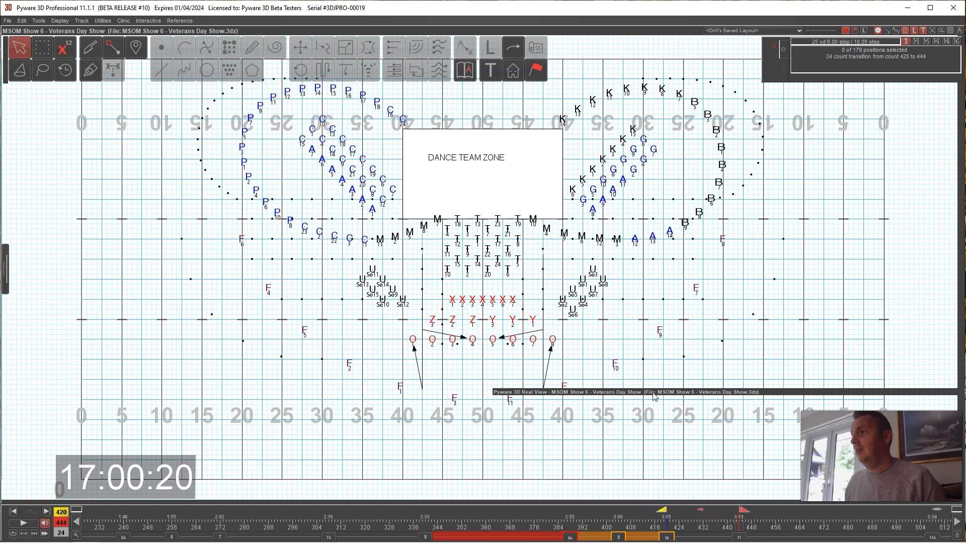
Step: Expand the 3D Real View over the field and scrub from count 388 to 444 to examine the transitions in 3D
left_click_drag(653, 397, 392, 130)
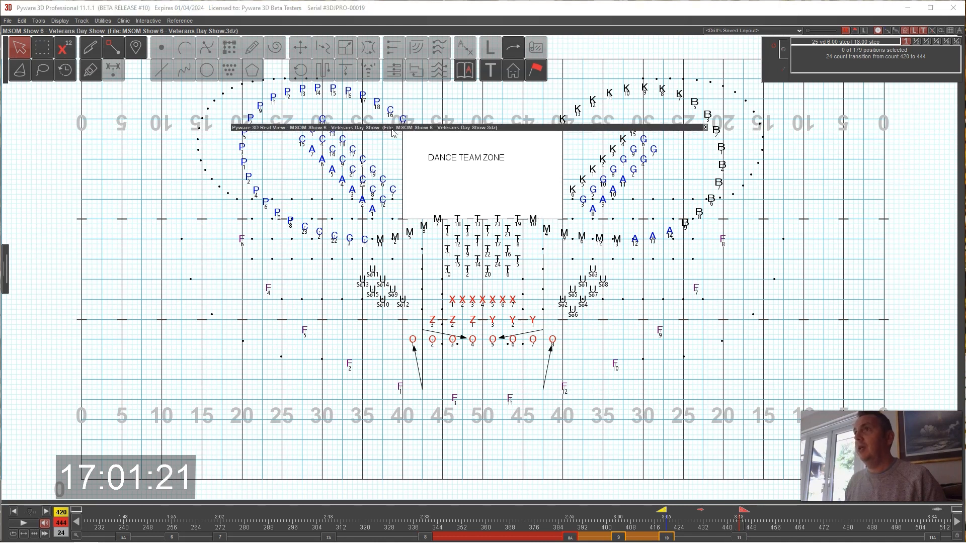
double_click(392, 130)
left_click(570, 537)
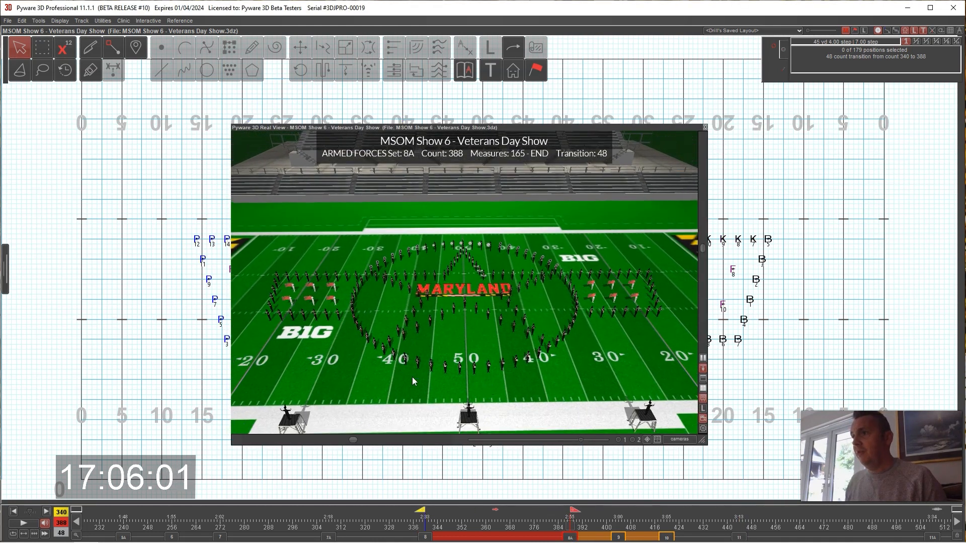
left_click_drag(572, 512, 600, 513)
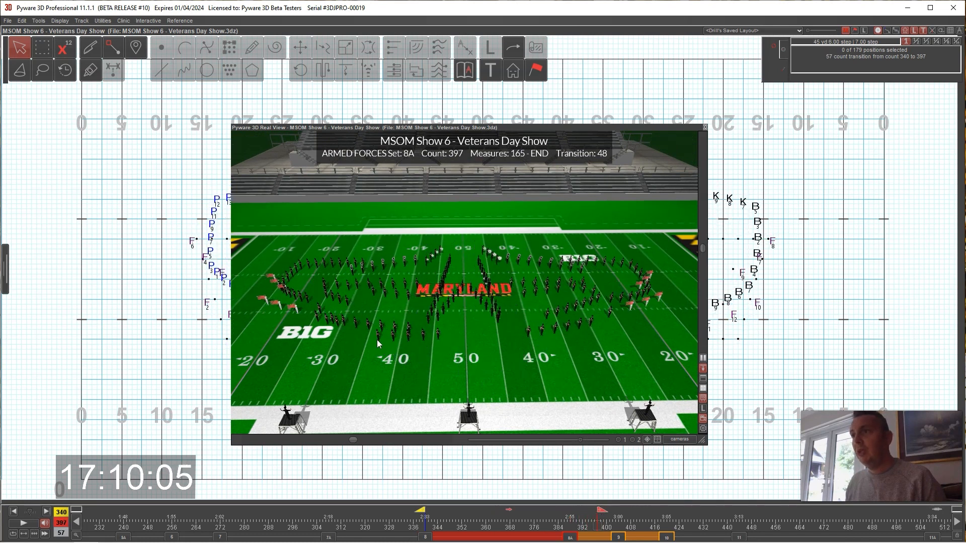
left_click_drag(600, 513, 664, 511)
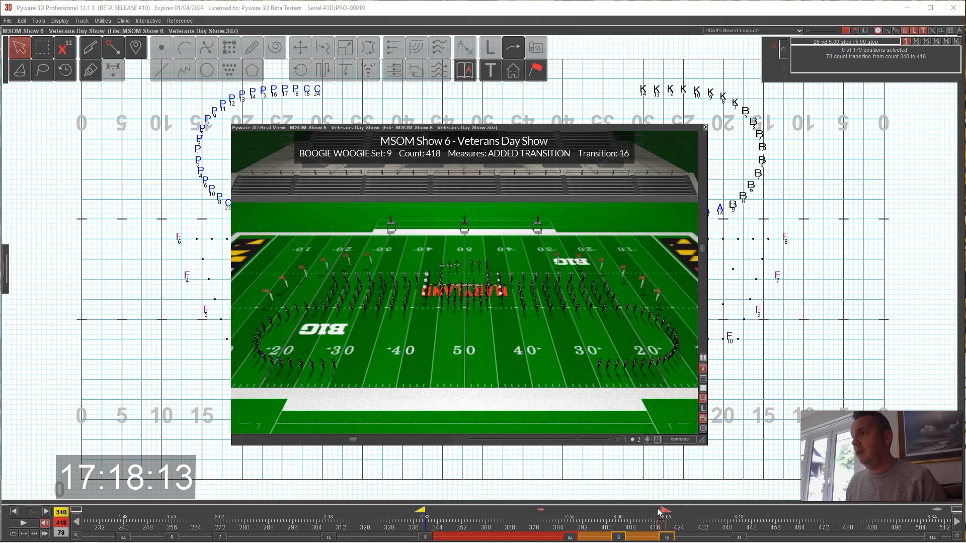
left_click_drag(665, 513, 739, 512)
left_click(739, 537)
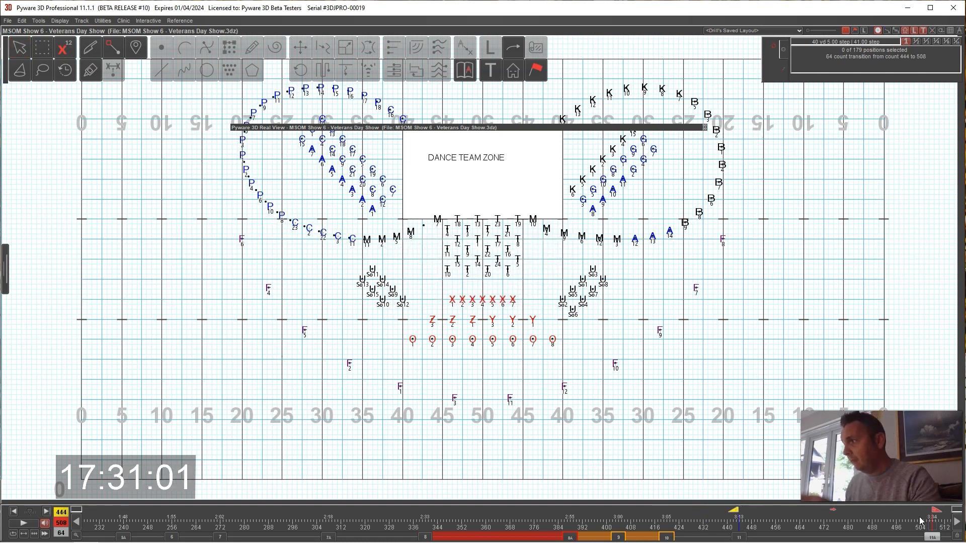
Step: Select the Side 1 arc and block and delete their transition between counts 444 and 508, resetting it to a hold
scroll(945, 525, "right", 5)
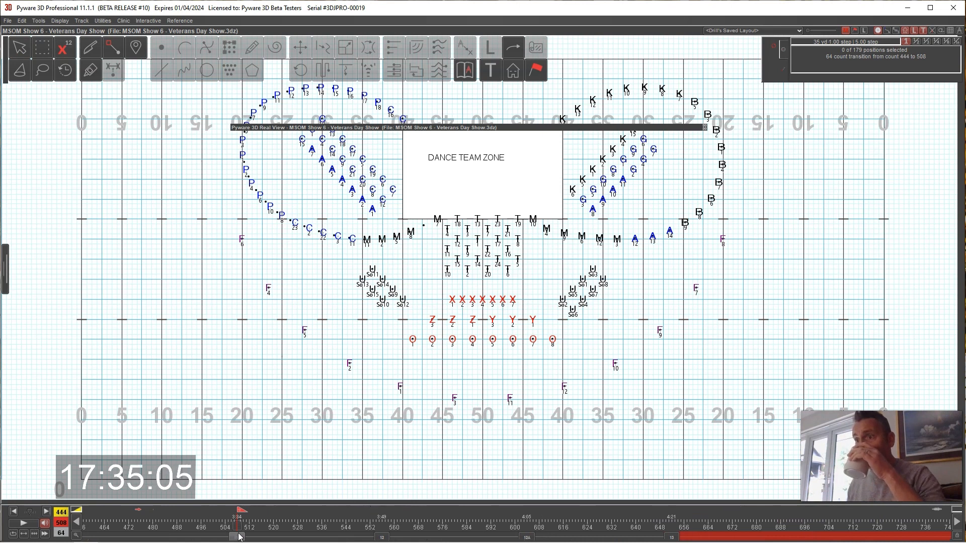
scroll(769, 532, "left", 5)
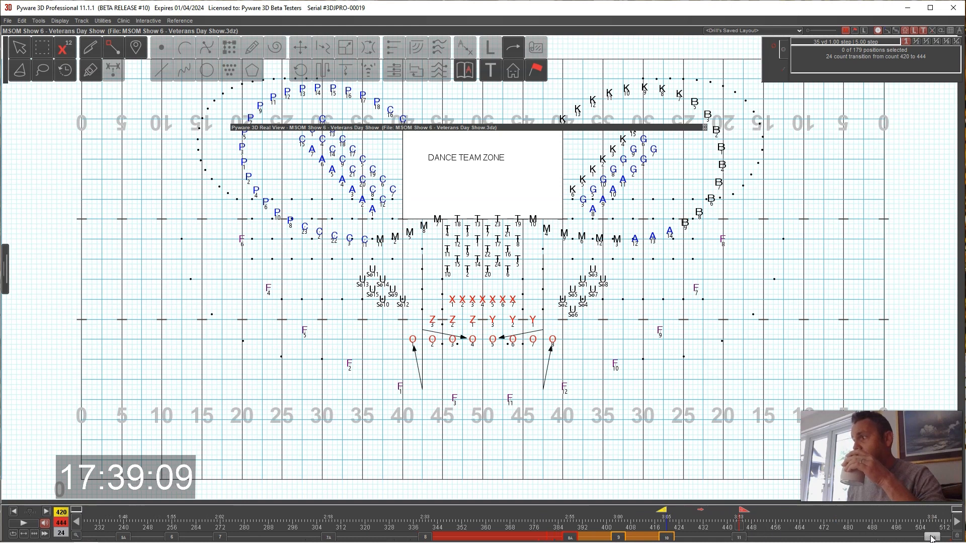
left_click(931, 537)
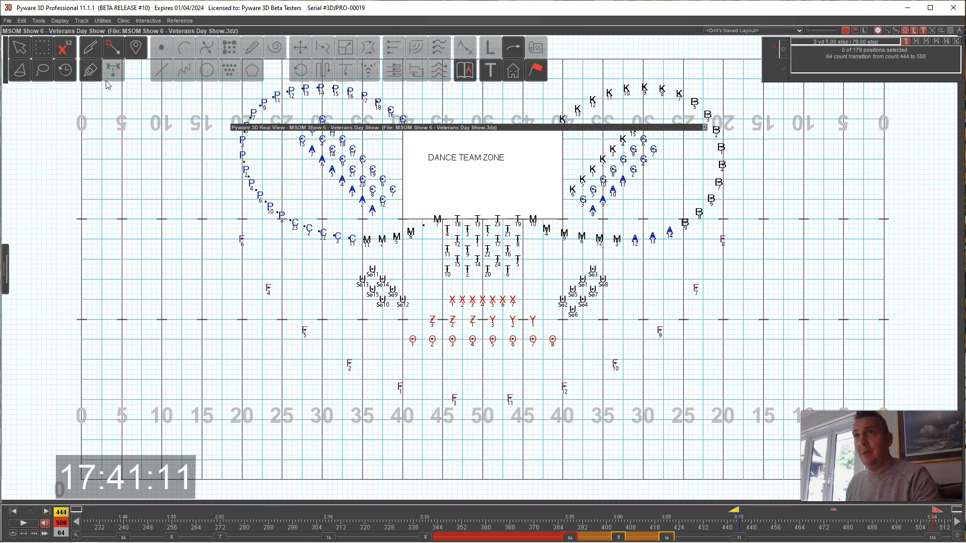
left_click(19, 47)
left_click_drag(235, 95, 409, 238)
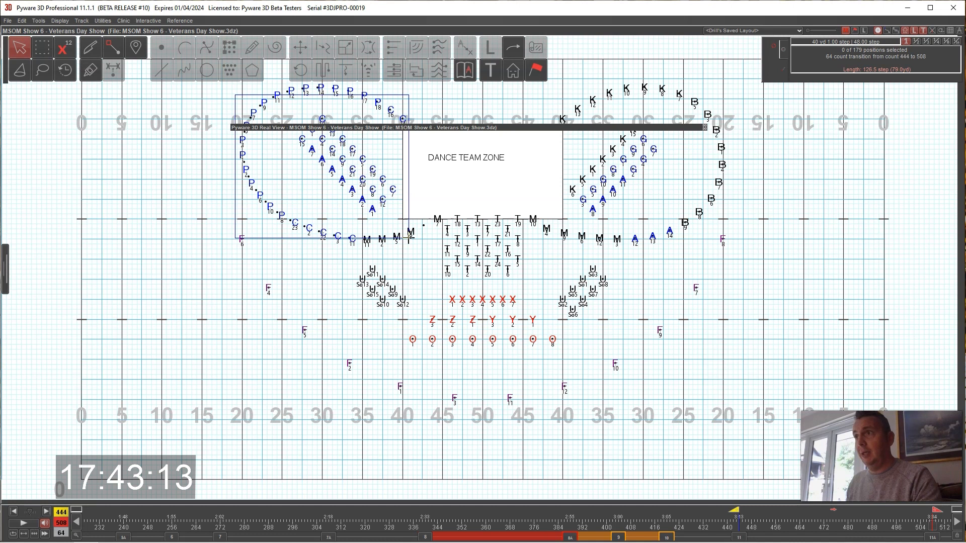
left_click_drag(409, 238, 414, 243)
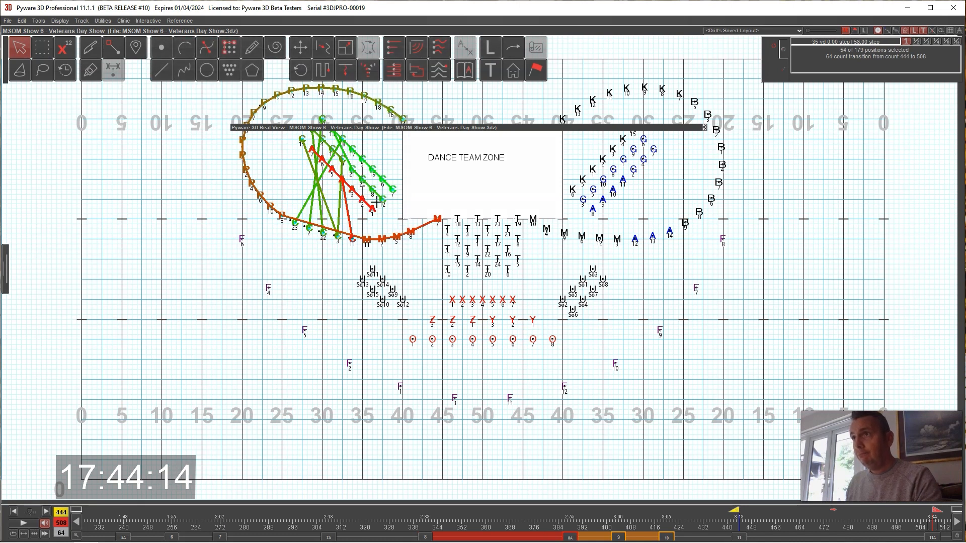
left_click(21, 20)
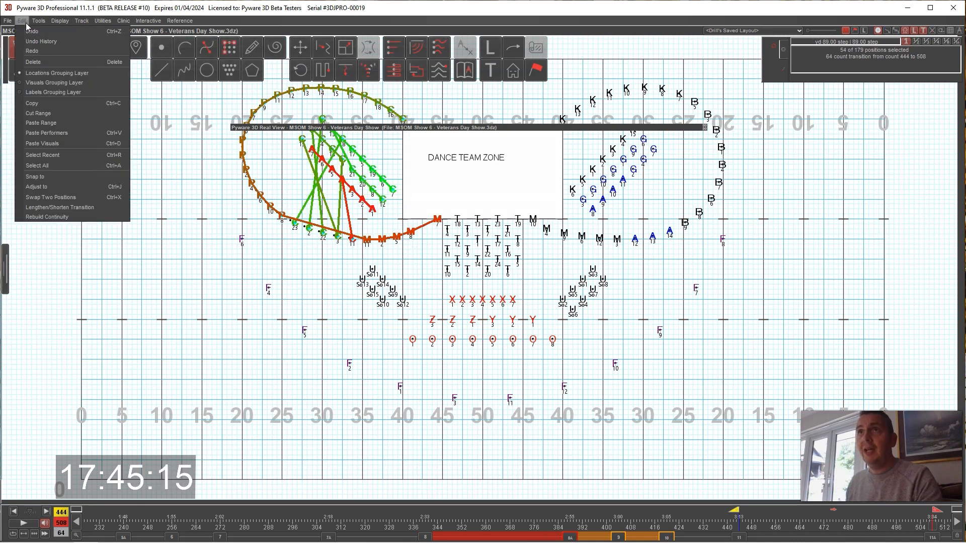
left_click(32, 62)
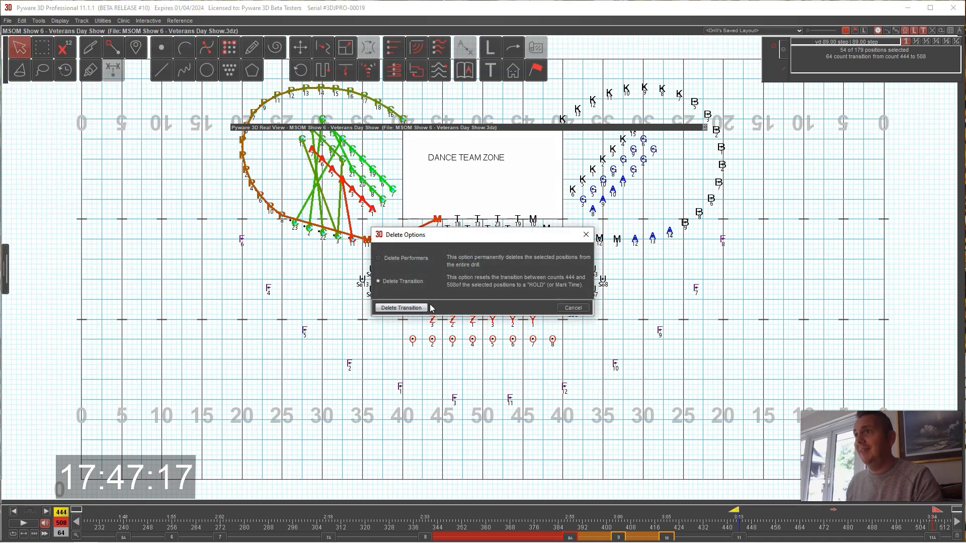
left_click(427, 308)
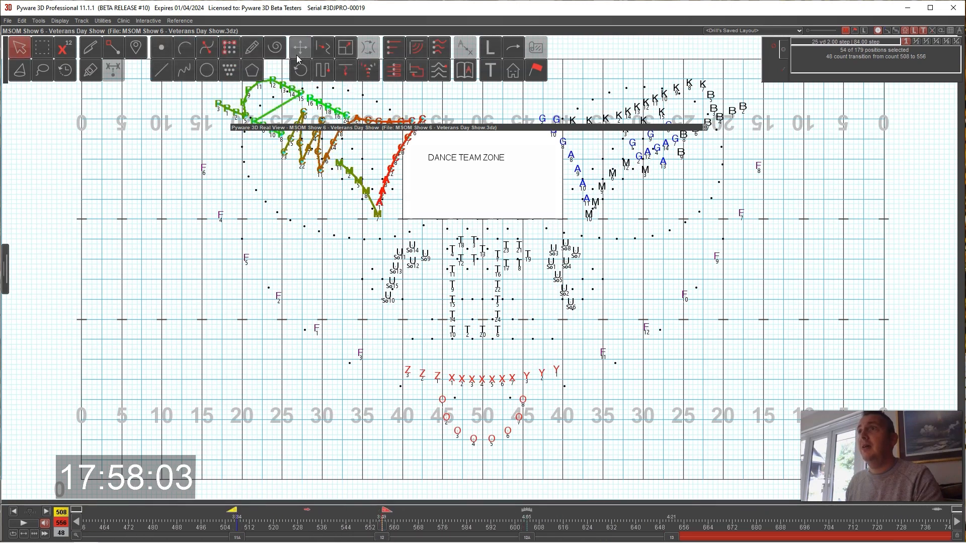
Step: At count 556, apply the Push tool to the selected Side 1 forms without moving them and respace the five-performer M line evenly with the Morph tool
left_click(300, 47)
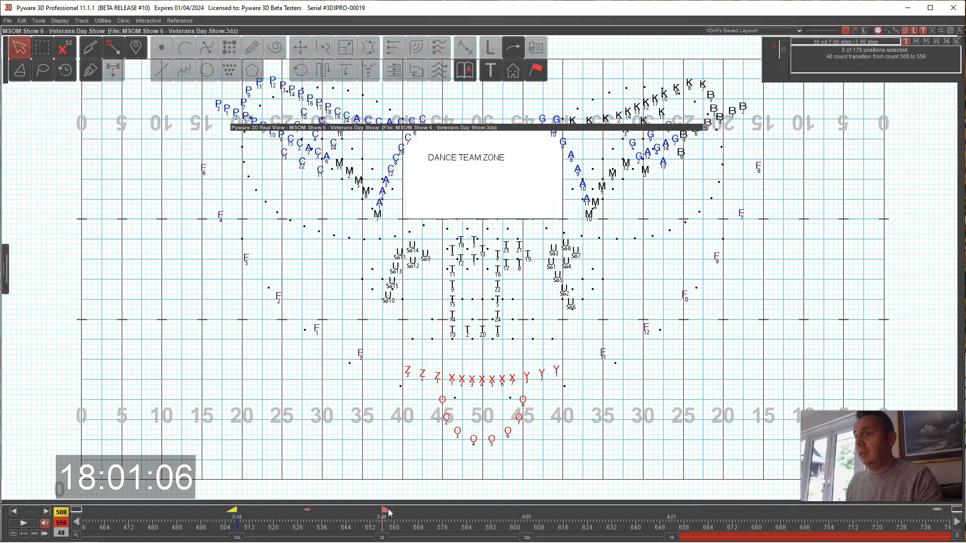
left_click_drag(385, 510, 328, 511)
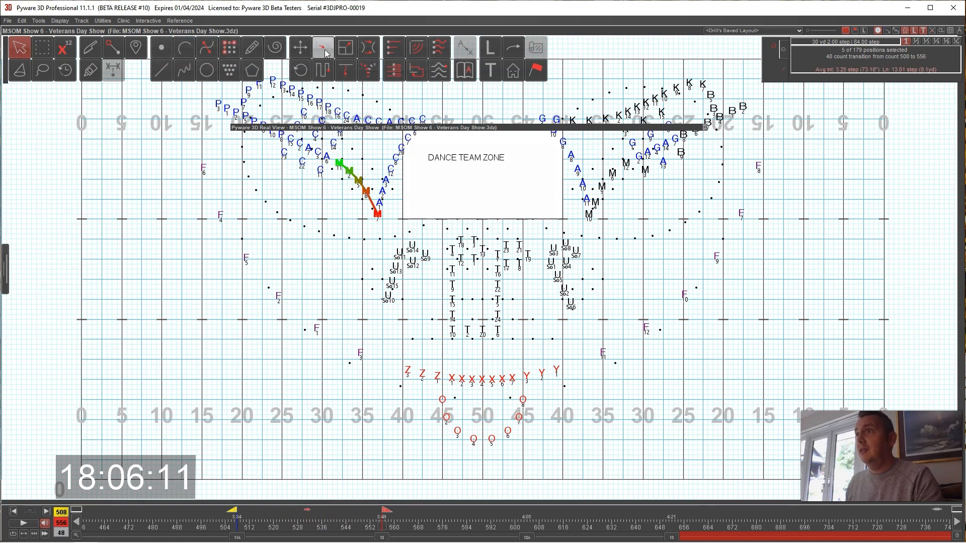
left_click(323, 47)
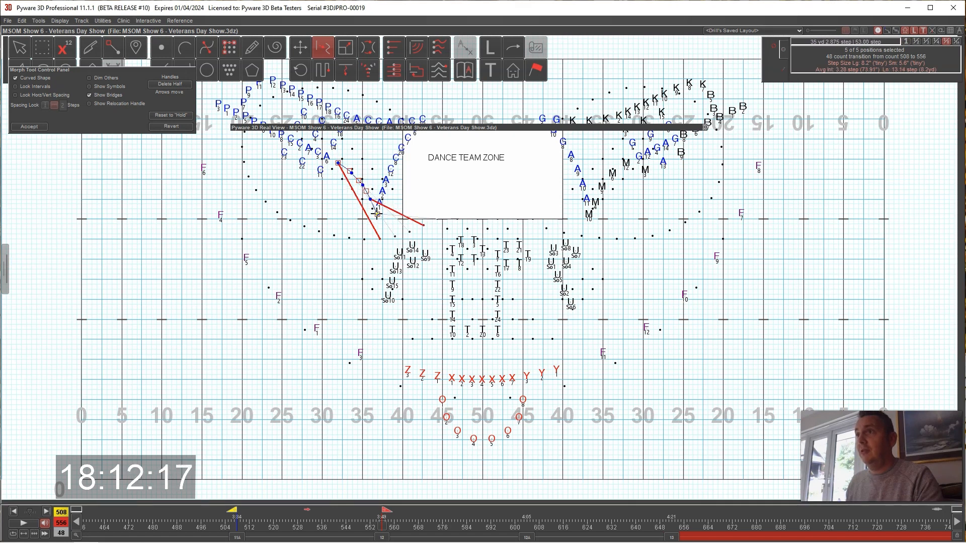
left_click(29, 126)
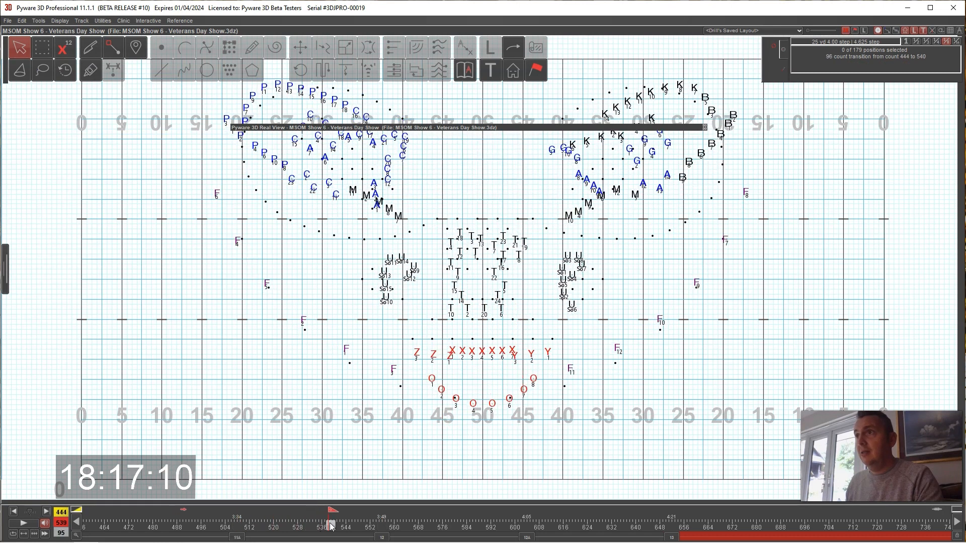
Step: Step through the sets at counts 556, 604 and 652 to examine how the forms develop
left_click(369, 526)
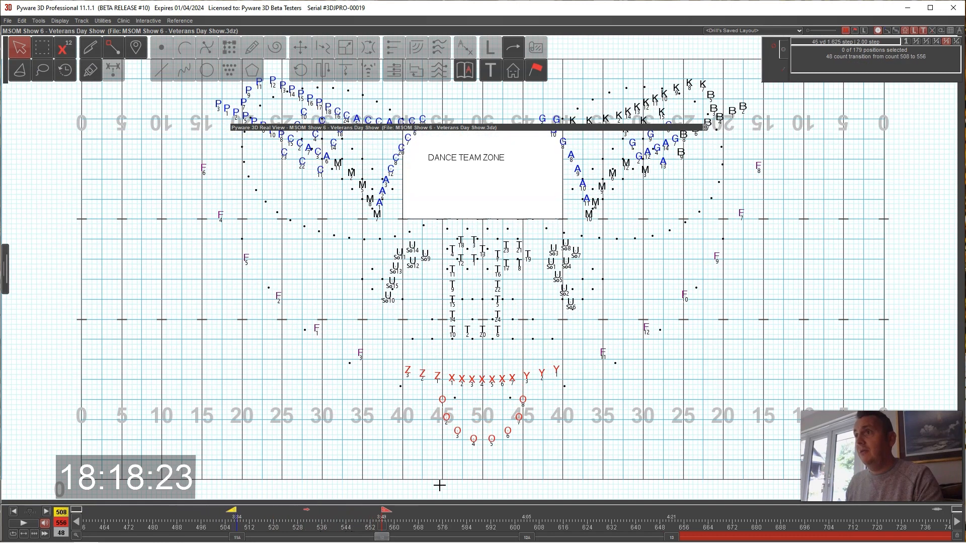
left_click(527, 537)
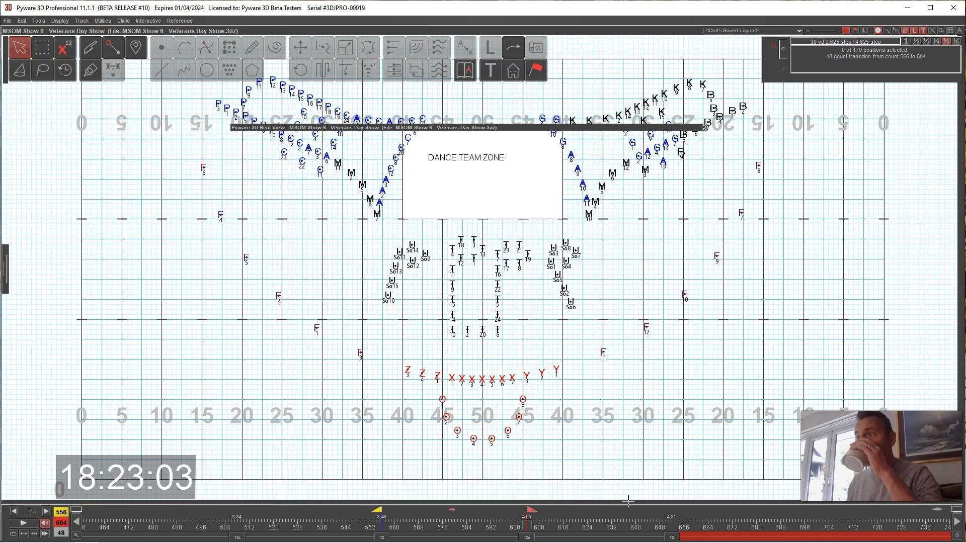
left_click(671, 538)
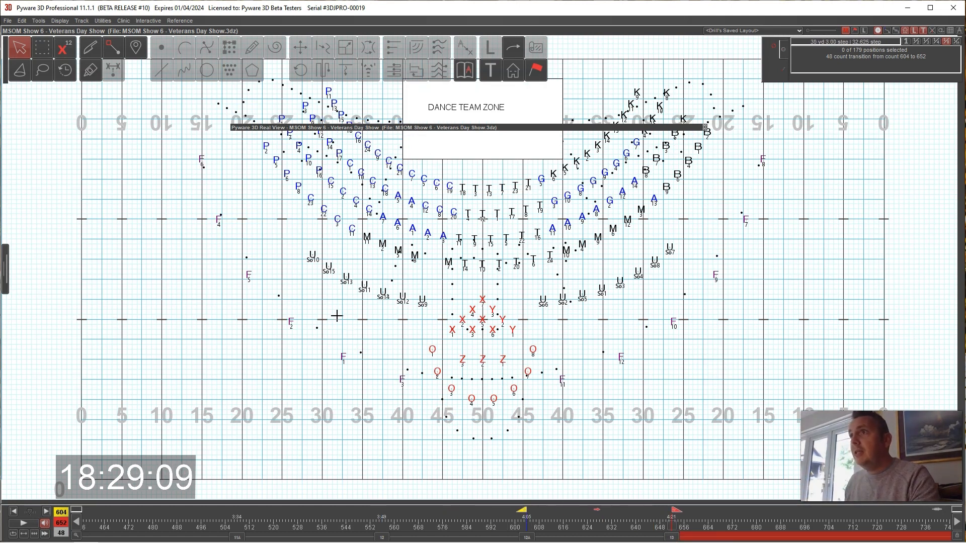
Step: Lasso part of the front arc at count 652 and examine the set up close in the 3D Real View
left_click(44, 74)
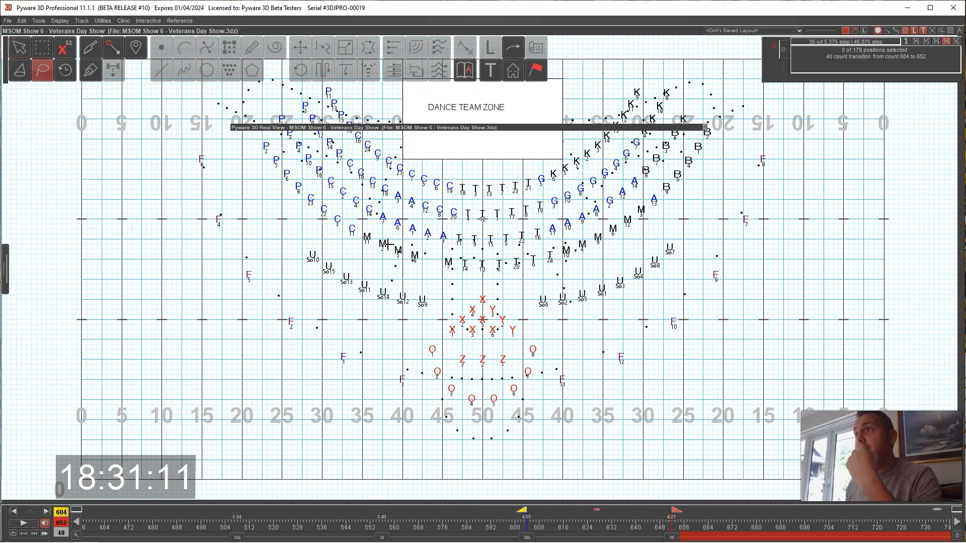
mouse_move(428, 251)
left_mouse_down()
mouse_move(414, 265)
mouse_move(306, 231)
mouse_move(256, 143)
mouse_move(395, 254)
left_mouse_up()
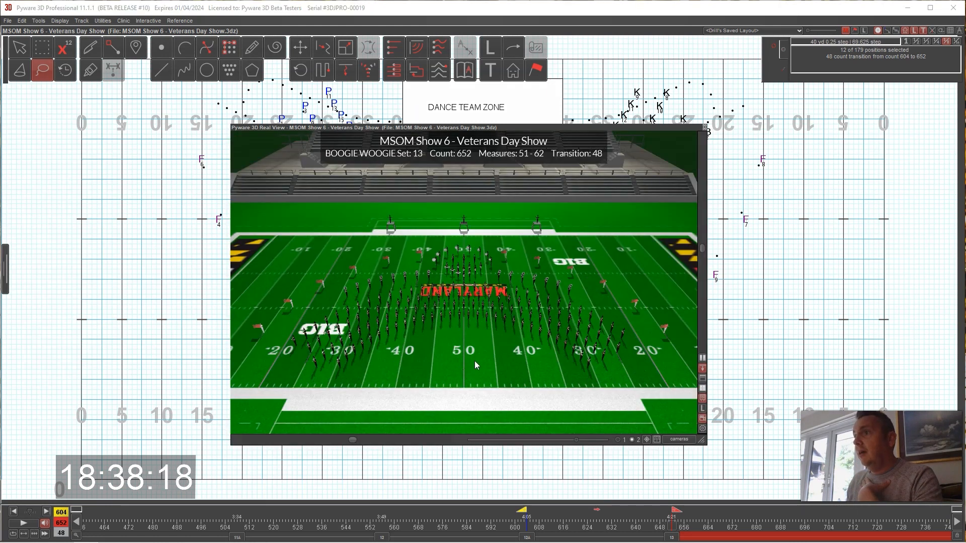
scroll(487, 352, "up", 3)
left_click_drag(484, 351, 473, 369)
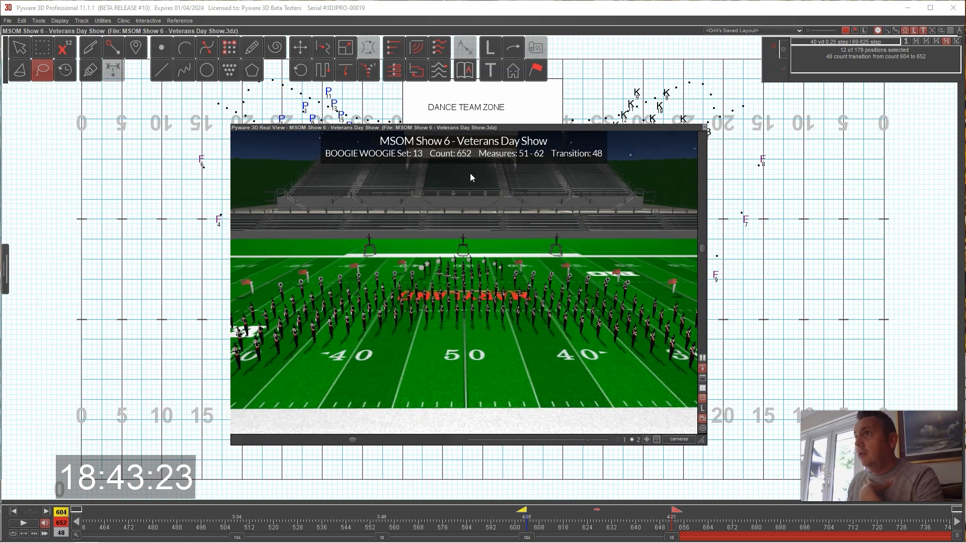
double_click(448, 127)
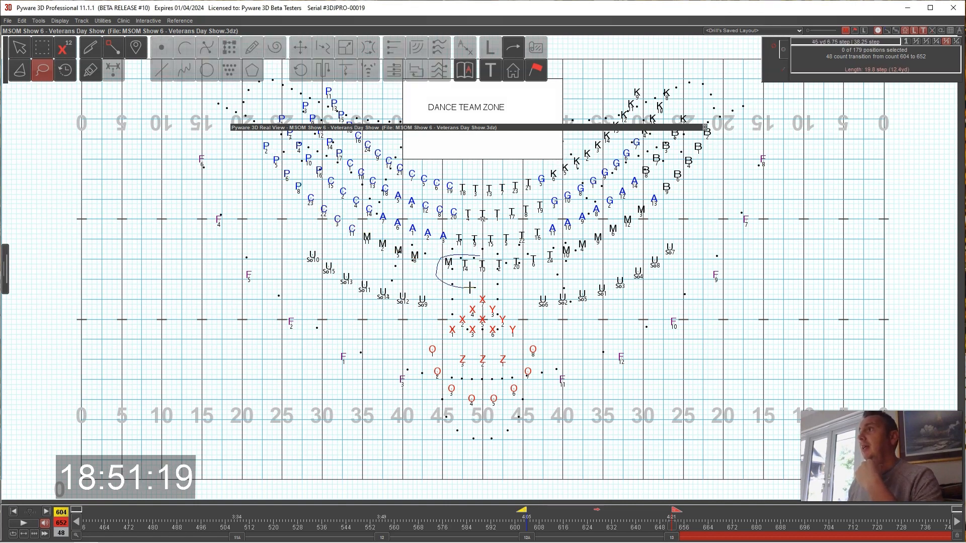
left_click_drag(469, 288, 578, 260)
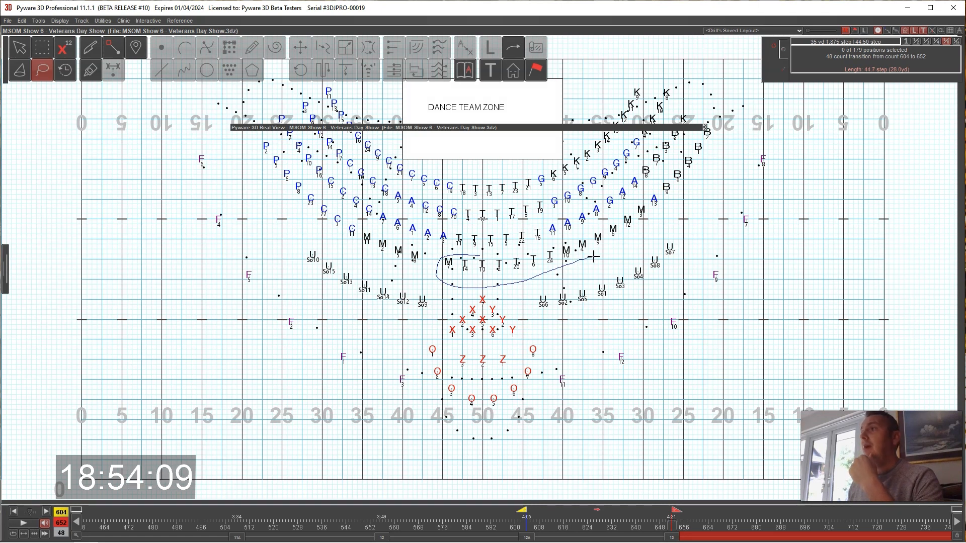
left_click_drag(668, 205, 717, 128)
mouse_move(667, 161)
left_mouse_down()
mouse_move(578, 229)
mouse_move(442, 261)
left_mouse_up()
left_click_drag(276, 130, 269, 99)
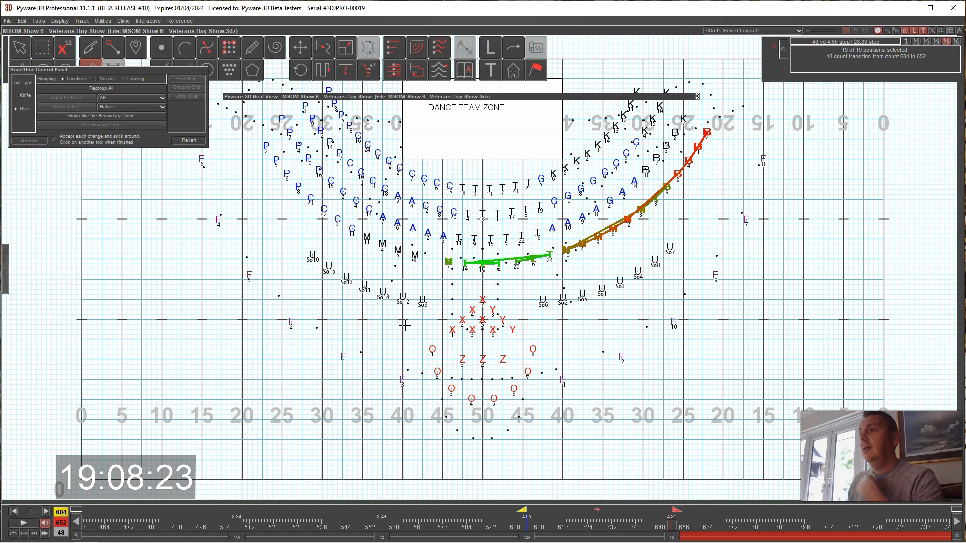
left_click(529, 536)
left_click_drag(529, 511, 626, 511)
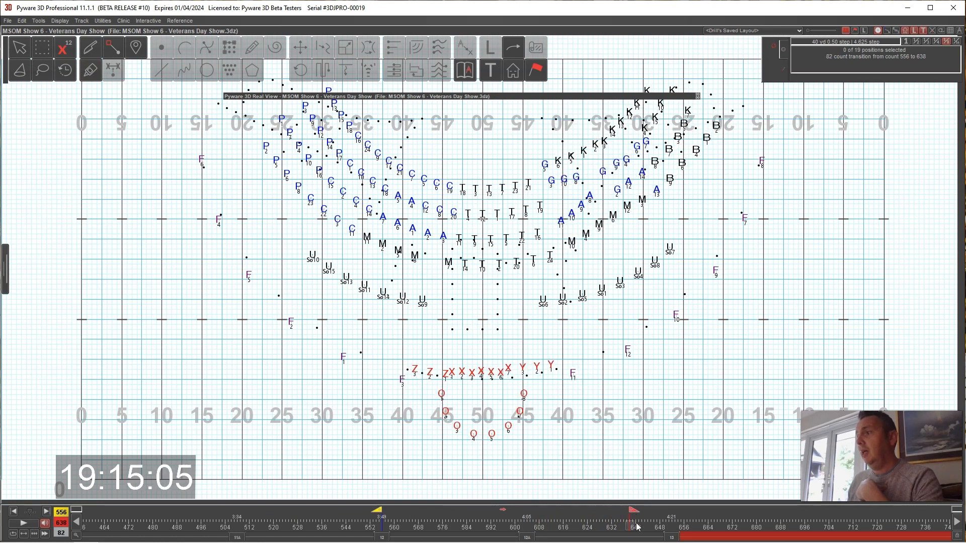
Step: At count 652, lasso the 19 front-arc performers from the centre M to the outer B and glue their segments into one continuous line
left_click(42, 70)
left_click_drag(280, 135, 329, 190)
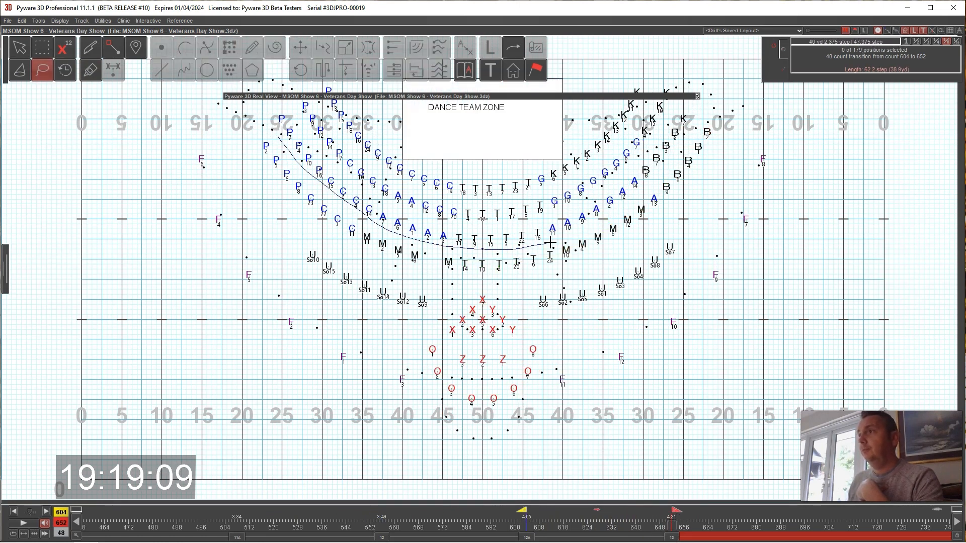
mouse_move(638, 190)
left_mouse_down()
mouse_move(711, 119)
mouse_move(651, 184)
mouse_move(569, 233)
left_mouse_up()
left_click_drag(469, 250, 437, 261)
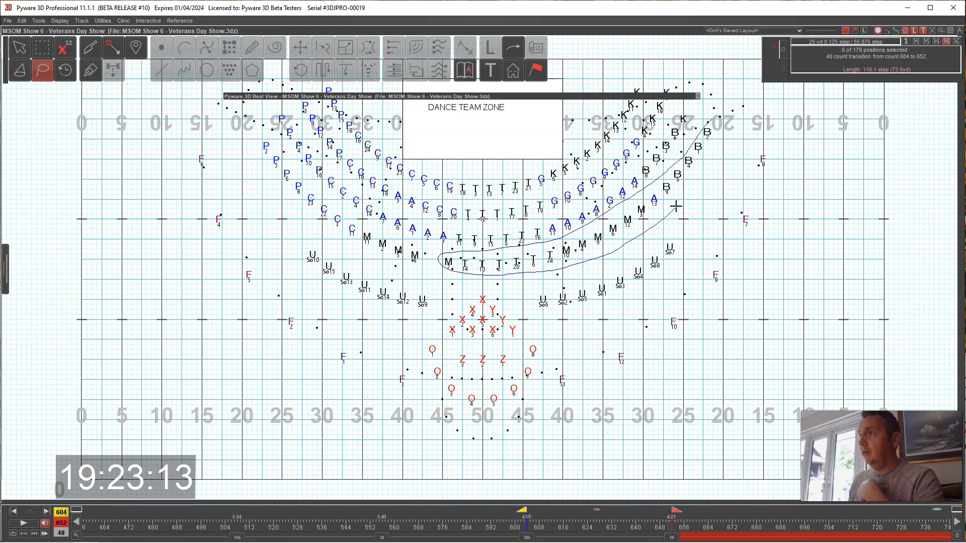
left_click(91, 71)
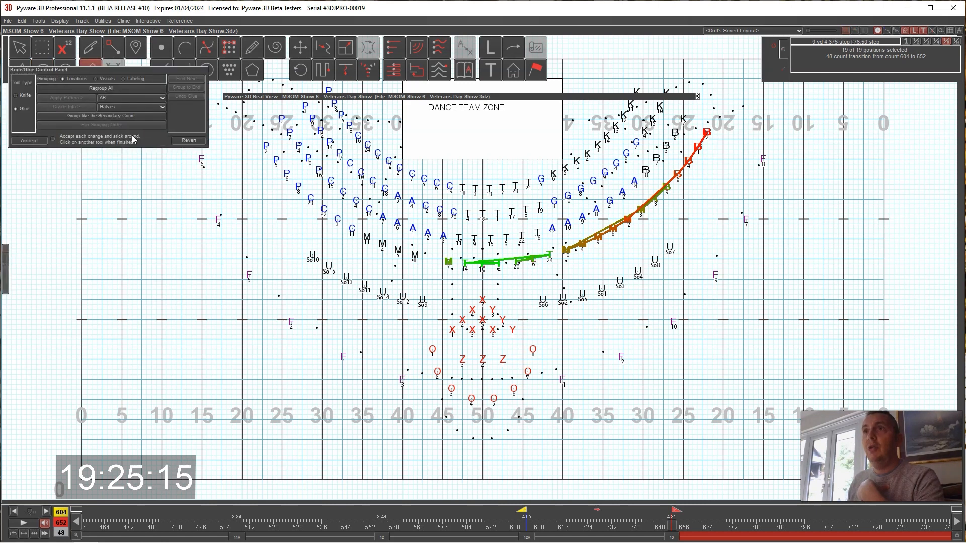
left_click(118, 89)
left_click_drag(709, 132, 675, 184)
mouse_move(587, 244)
left_mouse_down()
mouse_move(537, 259)
mouse_move(442, 261)
left_mouse_up()
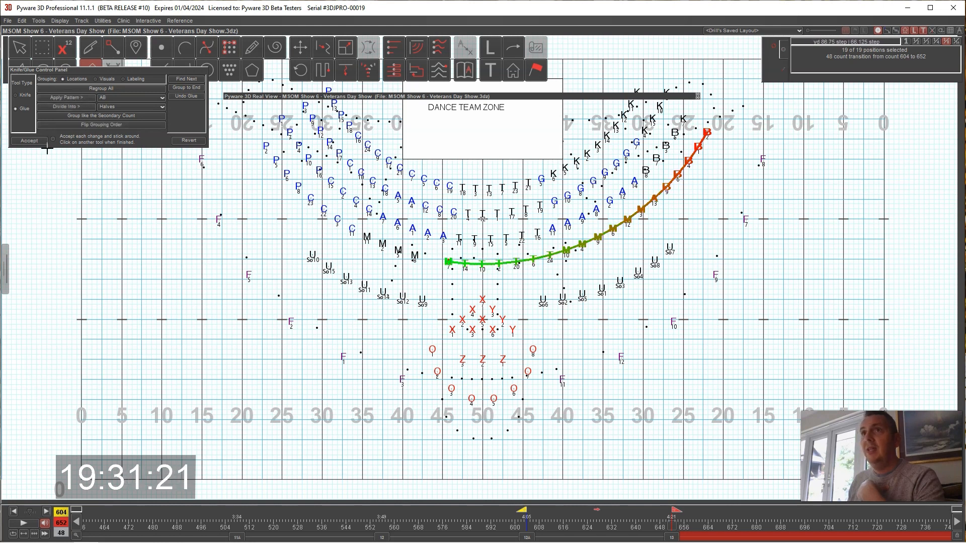
left_click(29, 141)
Step: Morph the glued front-arc line with locked intervals, extending its inner end to close the gap beside the neighbouring M line
left_click(323, 47)
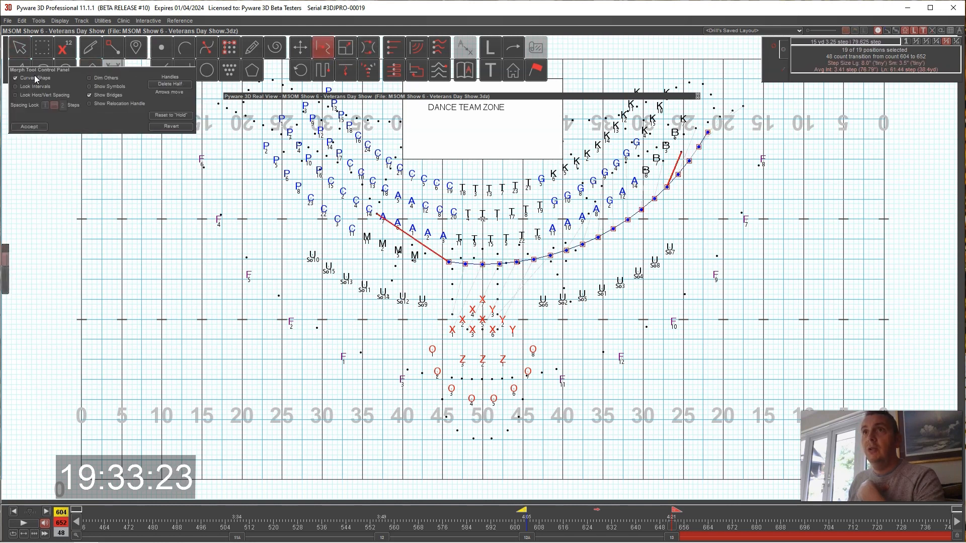
left_click(29, 88)
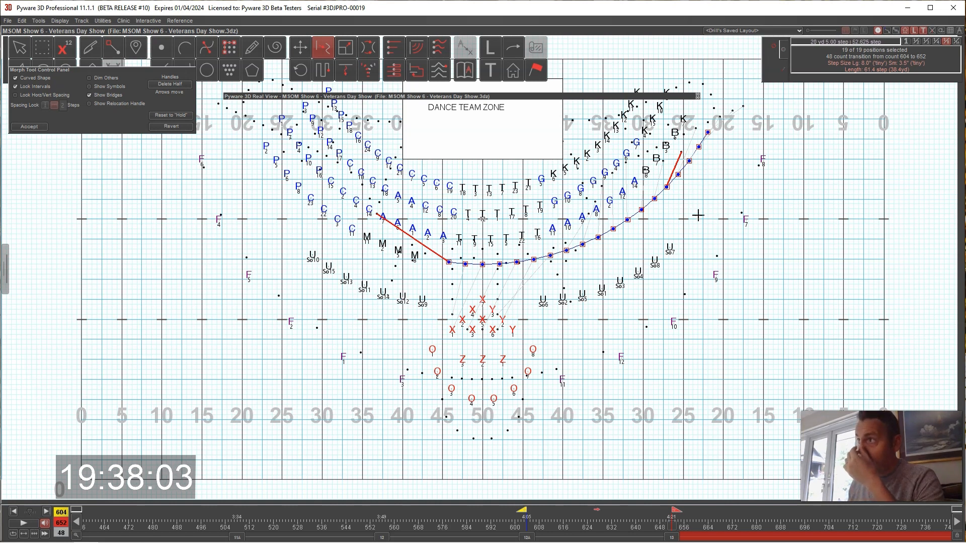
left_click_drag(447, 261, 432, 259)
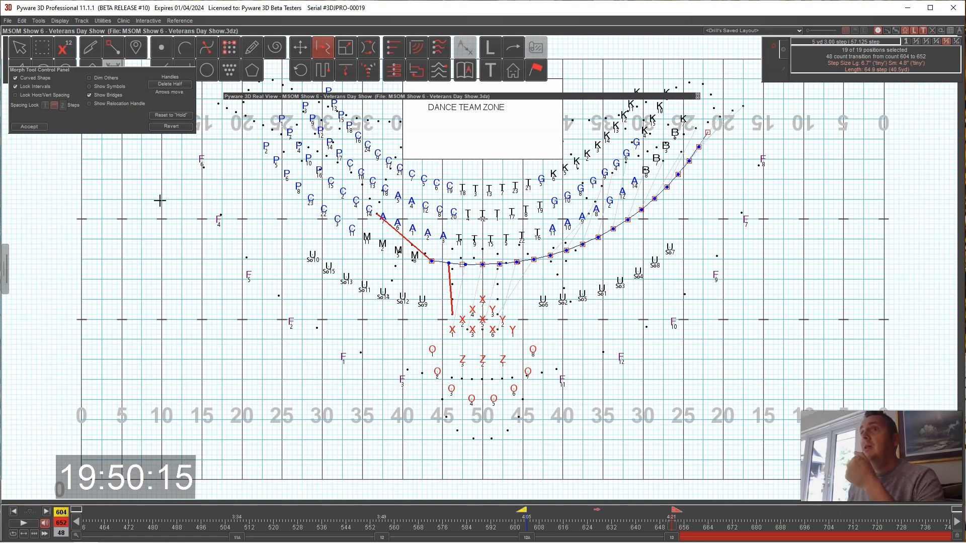
left_click(29, 126)
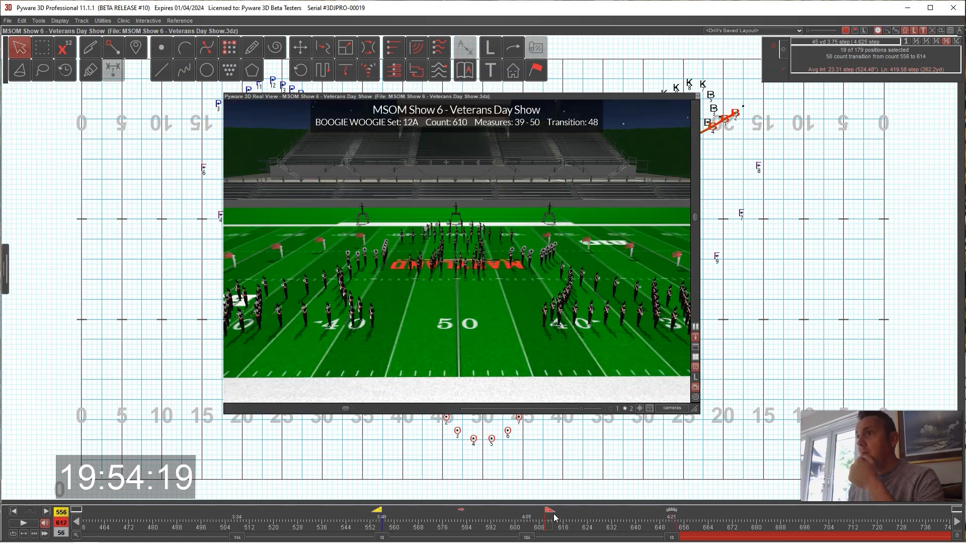
Step: Scrub from count 556 to 652 in the 3D Real View to examine the transition, collapse the view and clear the selection
left_click(607, 520)
left_click_drag(607, 519, 659, 518)
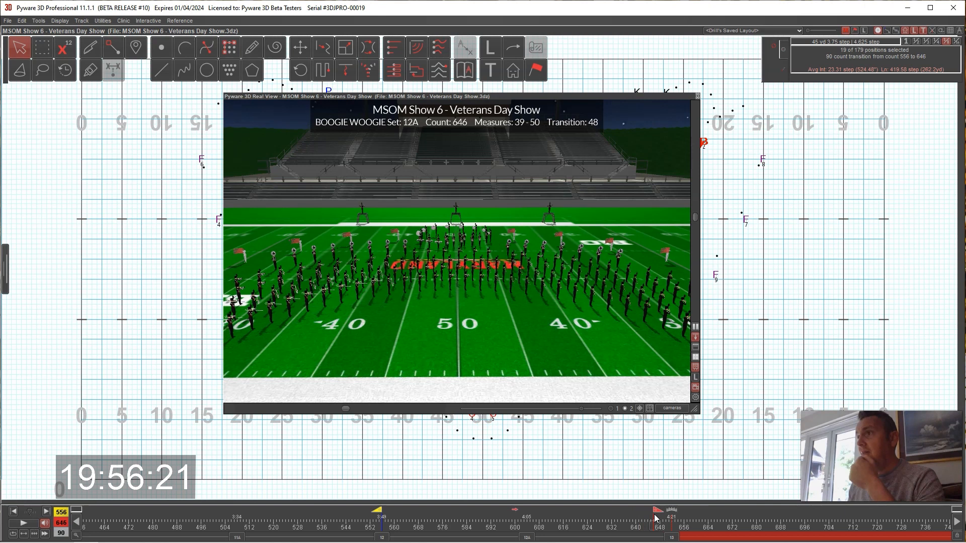
left_click(672, 538)
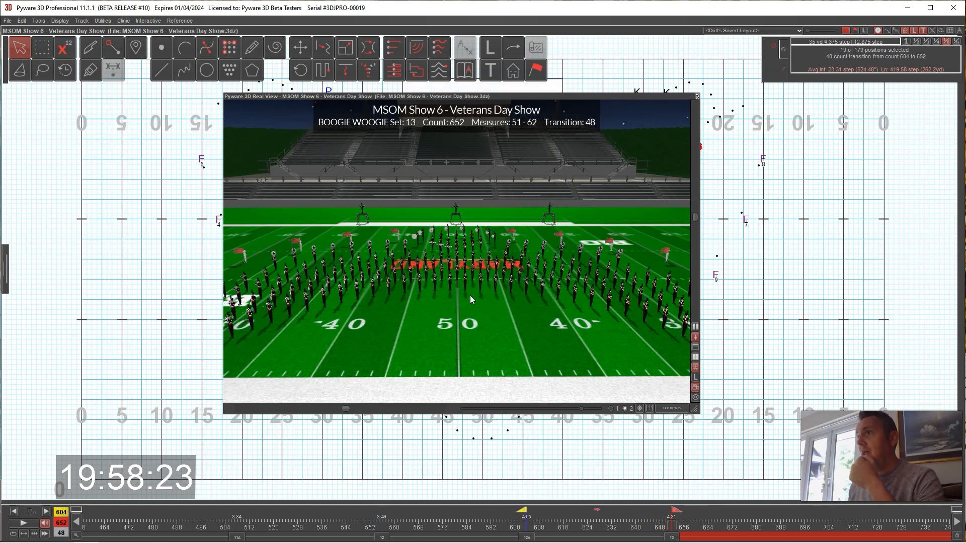
scroll(470, 297, "down", 2)
double_click(449, 96)
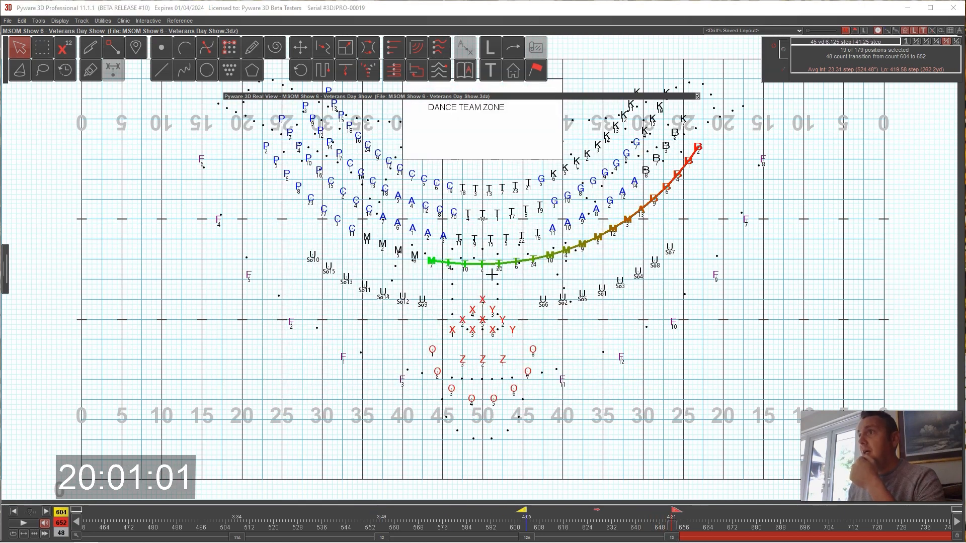
left_click(492, 275)
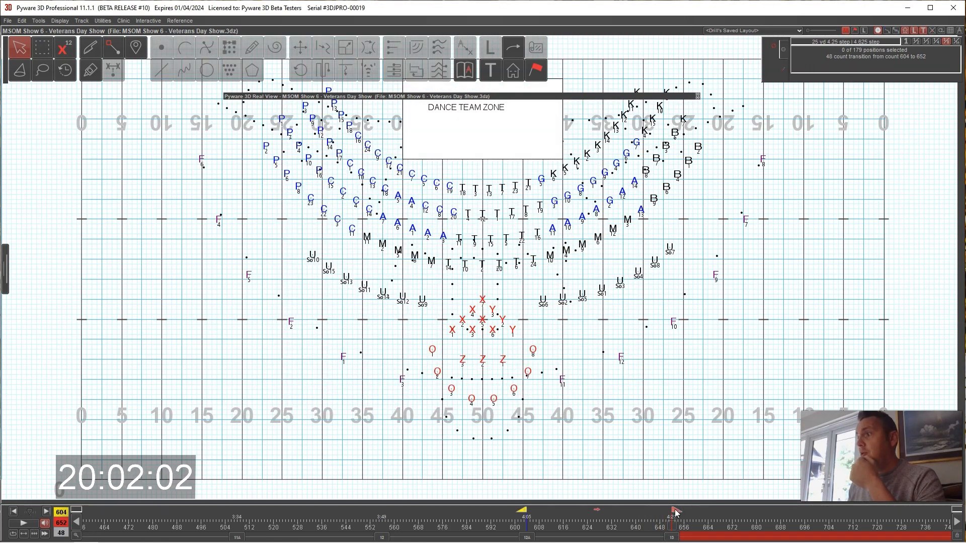
Step: Scrub the counts between 556 and 652 on the field view to examine how the performers move into the arcs
left_click_drag(675, 511, 552, 514)
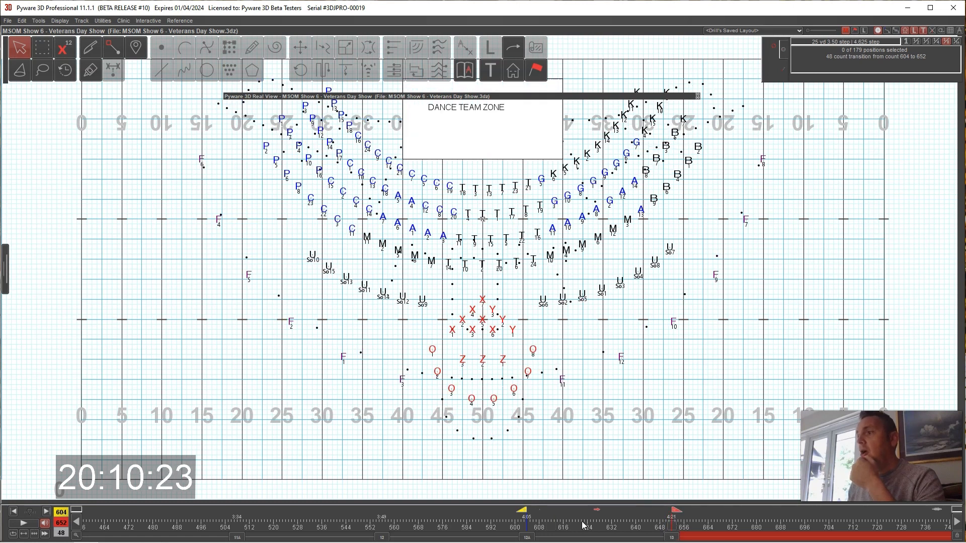
left_click(525, 535)
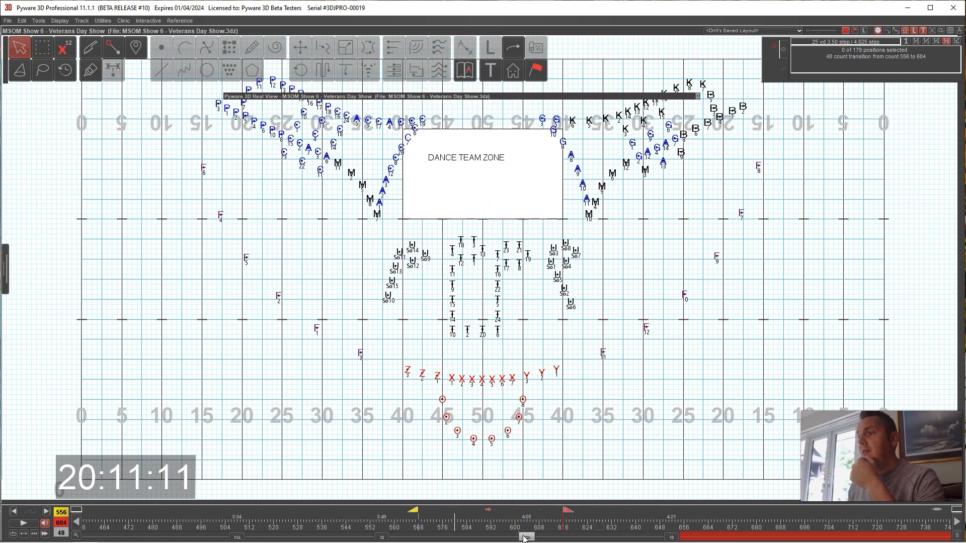
left_click_drag(529, 512, 671, 526)
left_click(671, 536)
Step: Lasso the entire 31-performer front arc at count 652 and apply the Push tool to it without moving it
left_click_drag(425, 257, 364, 231)
left_click(42, 70)
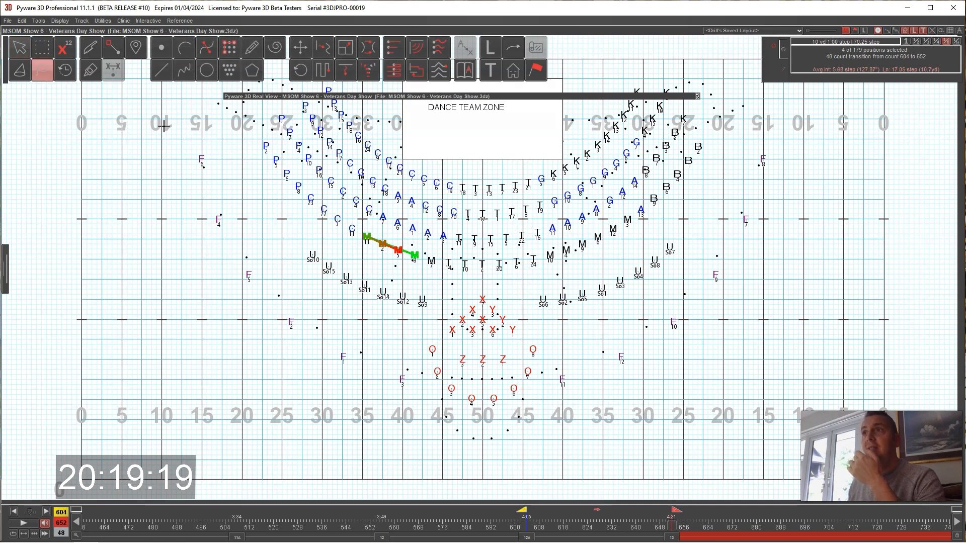
mouse_move(262, 133)
left_mouse_down()
mouse_move(352, 218)
mouse_move(473, 252)
left_mouse_up()
mouse_move(578, 232)
left_mouse_down()
mouse_move(663, 167)
mouse_move(709, 152)
mouse_move(472, 272)
left_mouse_up()
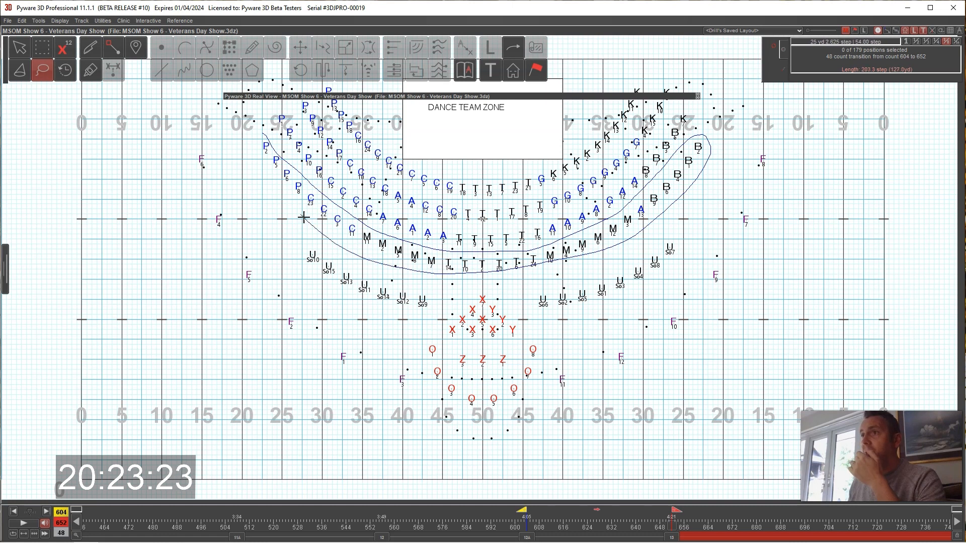
left_click_drag(303, 217, 267, 141)
left_click(300, 47)
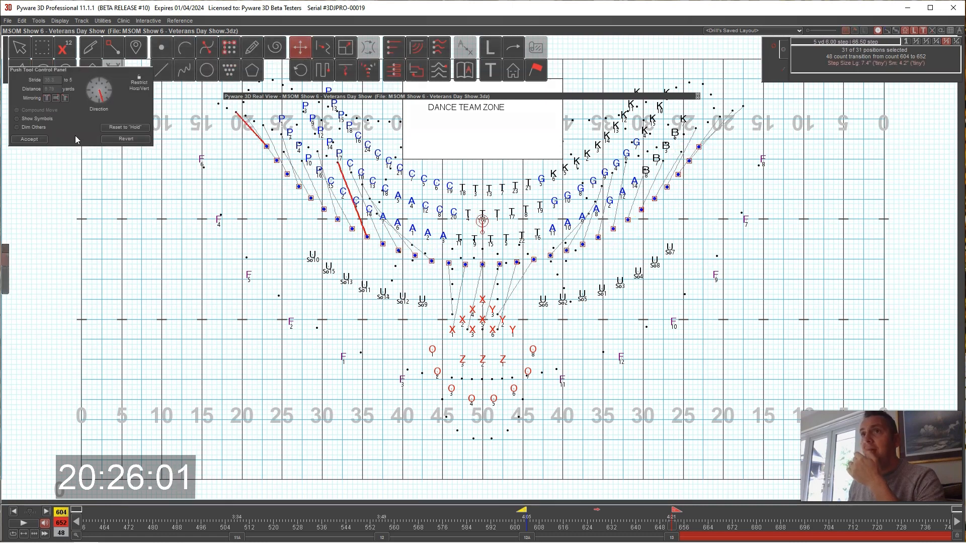
left_click(29, 139)
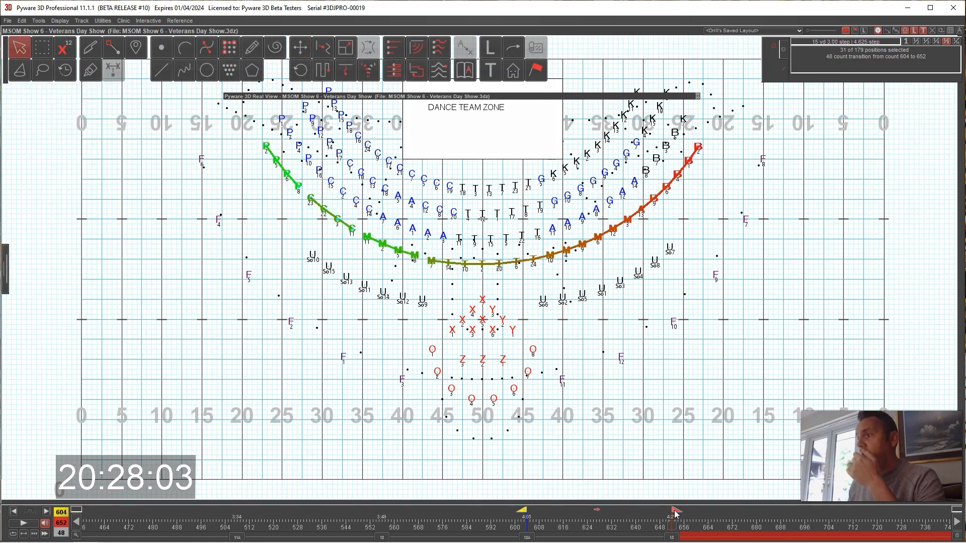
Step: Scrub the transition into count 652, and examine the front arc at the following set, count 756
mouse_move(676, 511)
left_mouse_down()
mouse_move(600, 527)
mouse_move(672, 538)
left_mouse_up()
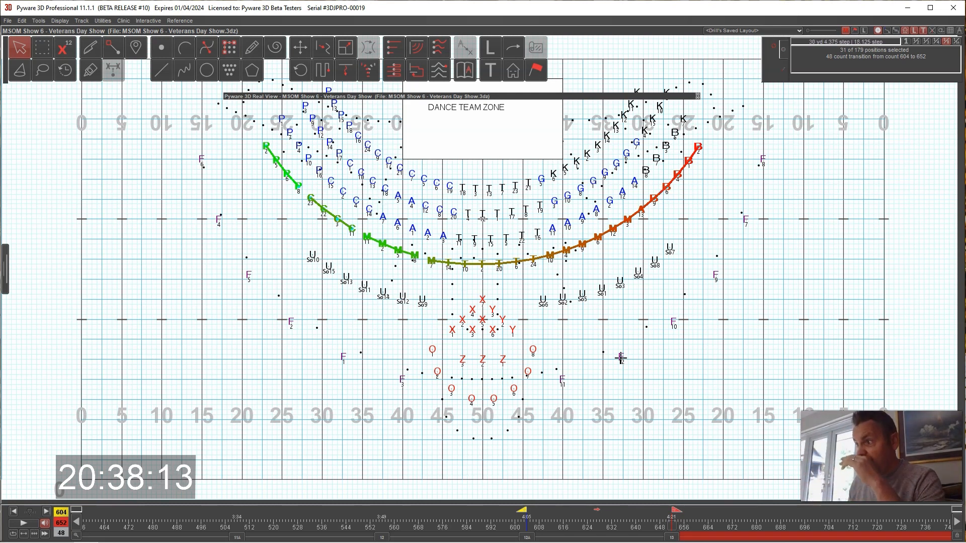
left_click(954, 521)
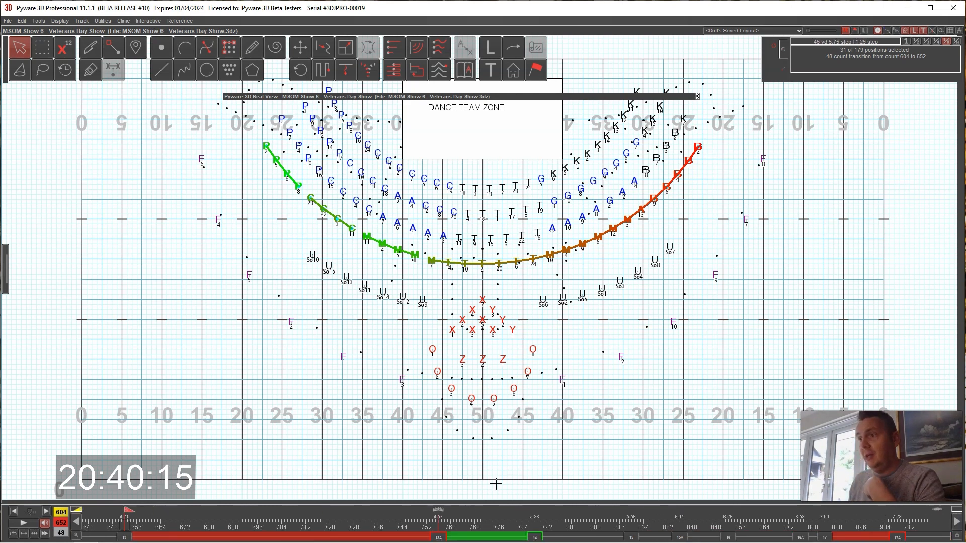
left_click(439, 538)
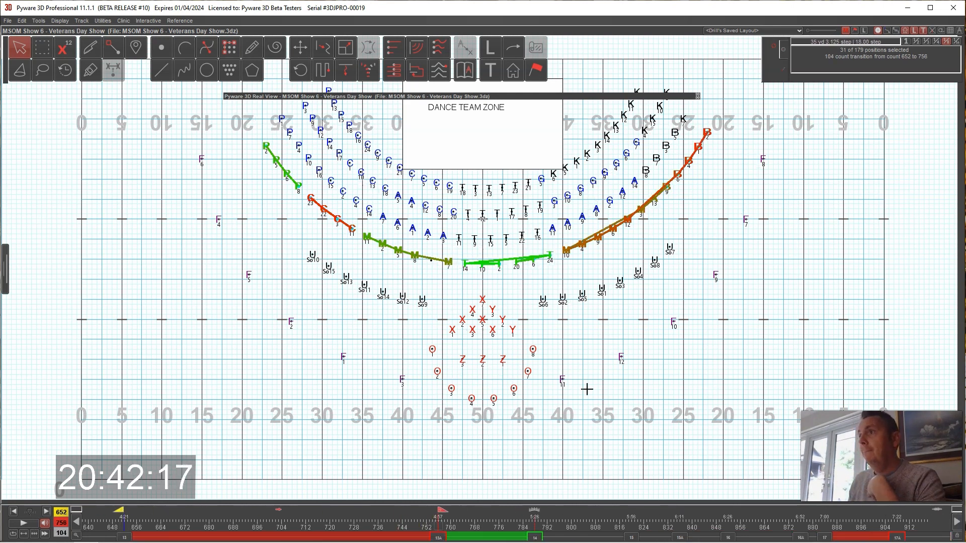
Step: Delete the transition between counts 652 and 756 for the 31 selected performers so the front arc holds
left_click(22, 20)
left_click(32, 62)
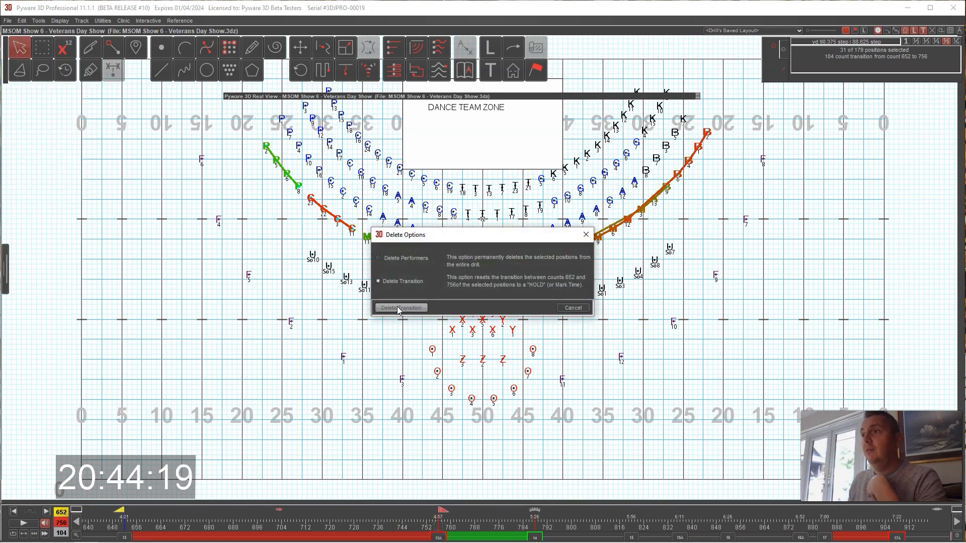
key("Return")
left_click(19, 50)
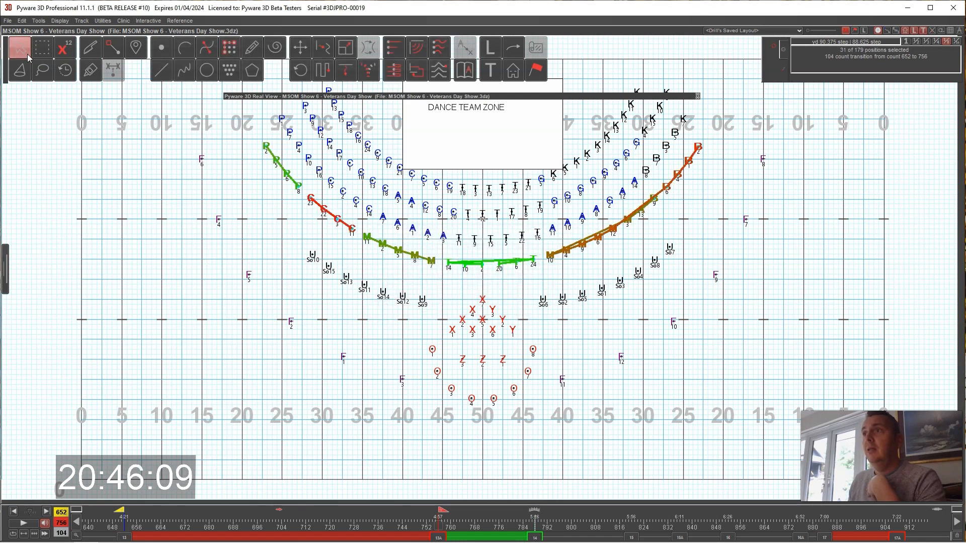
Step: Glue the whole 31-performer front arc into one continuous group at count 756
left_click(92, 70)
left_click(121, 117)
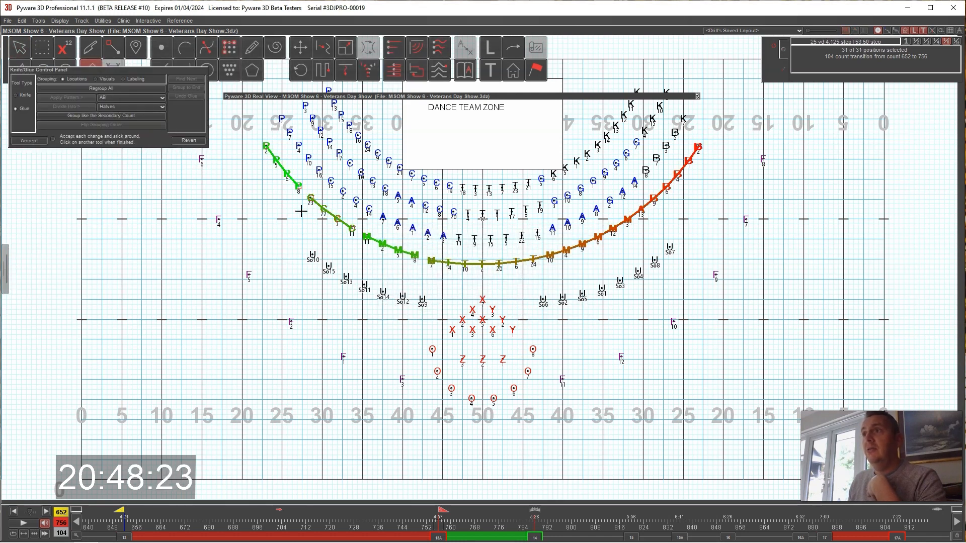
left_click(29, 140)
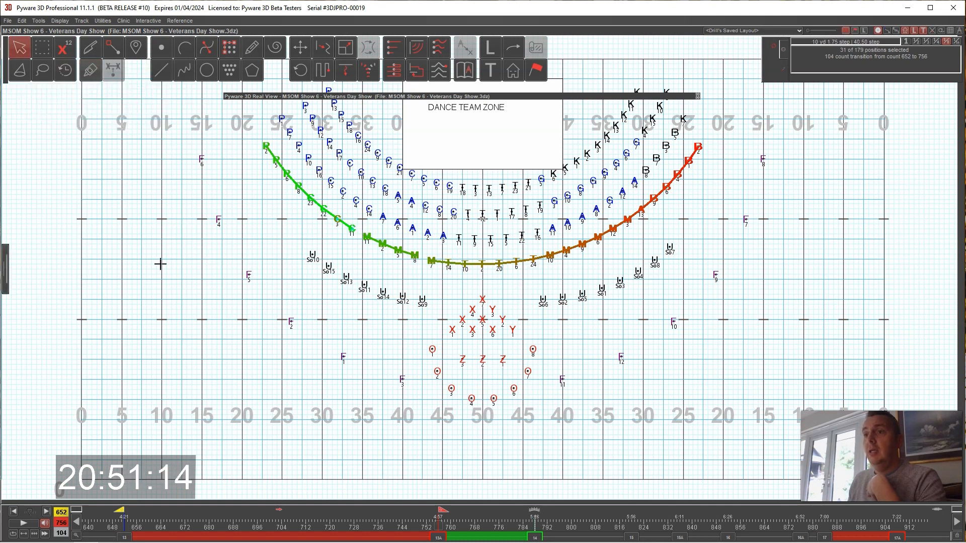
Step: Compare the sets at counts 756 and 788, scrubbing between them to examine how the arcs move into the new forms
left_click(535, 538)
left_click(304, 50)
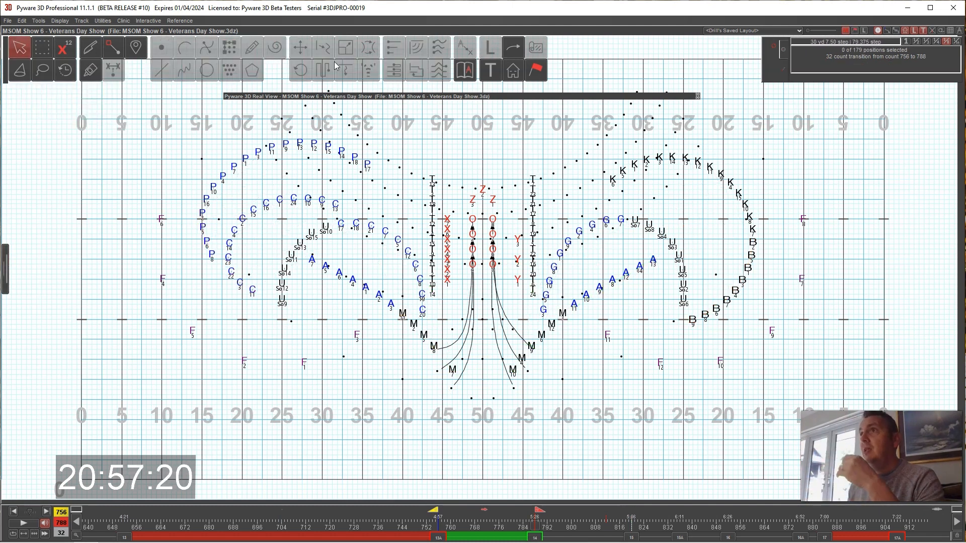
left_click(441, 513)
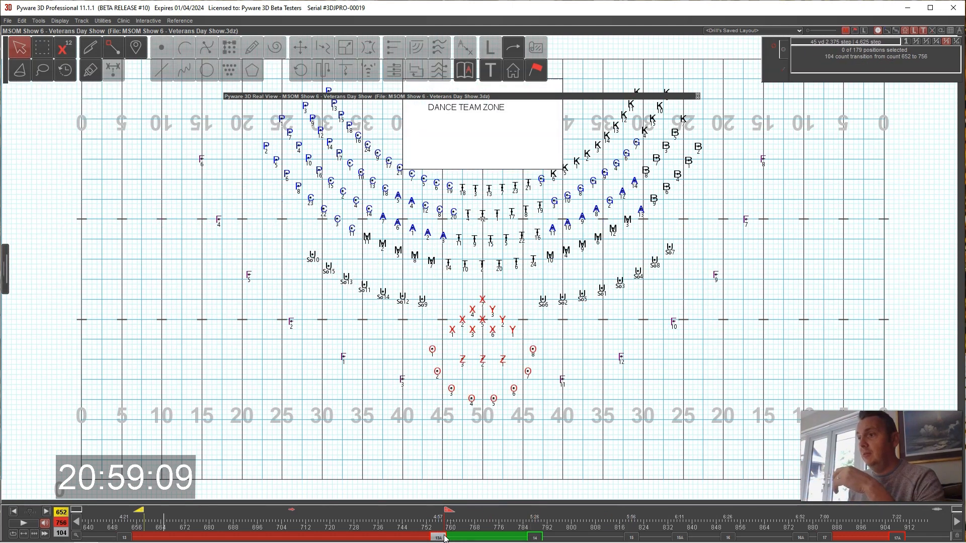
left_click_drag(440, 512, 537, 536)
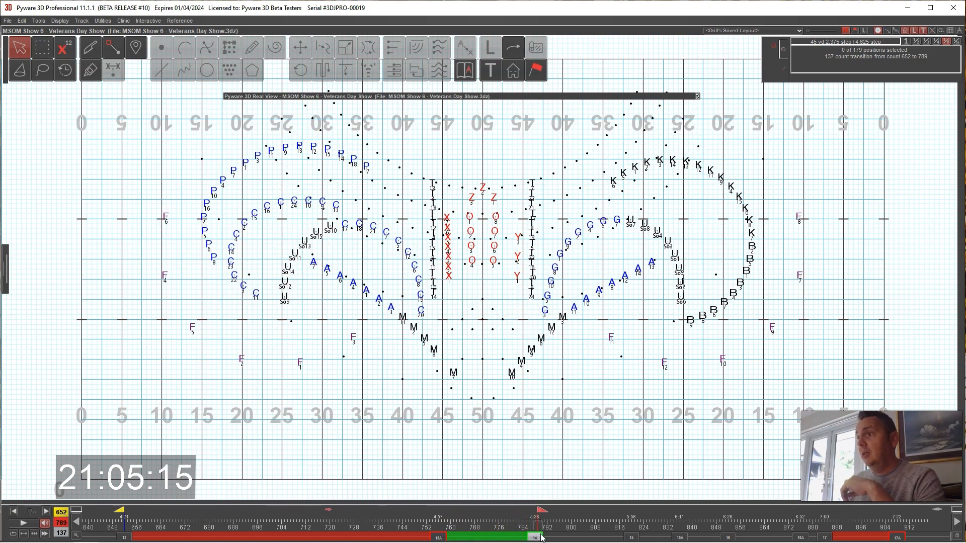
left_click(535, 535)
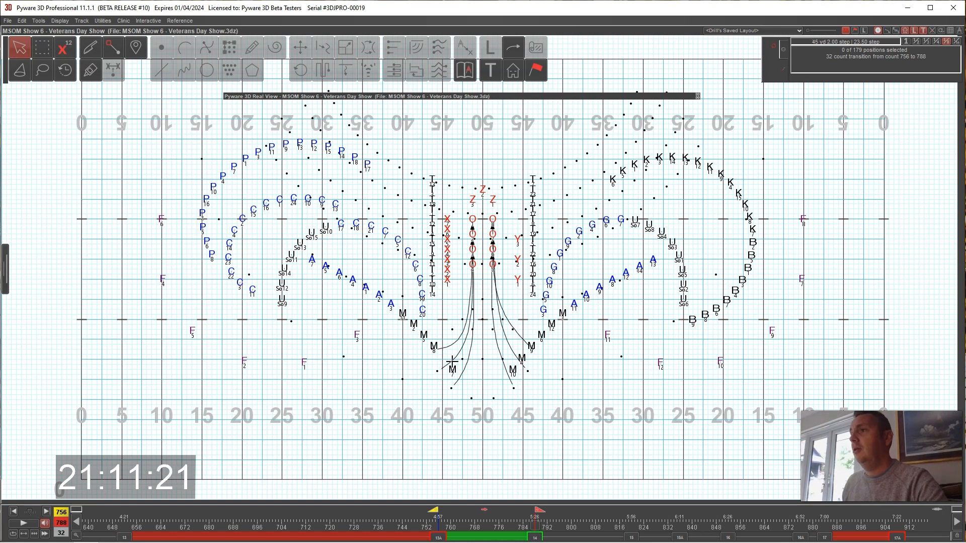
Step: Select the 12 A and M performers in the diagonal between the 30 and 45 yard lines at count 788 and glue them together
left_click_drag(402, 314, 452, 370)
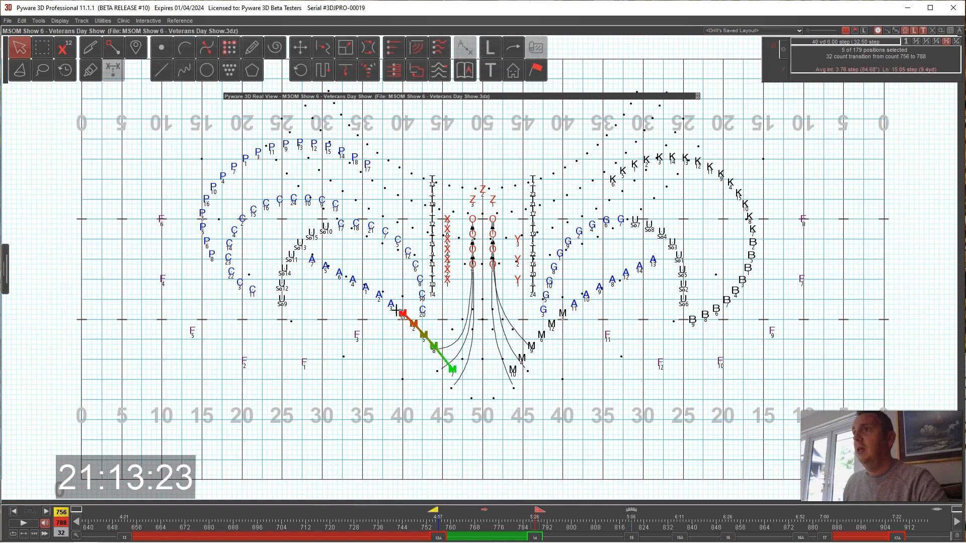
left_click_drag(312, 259, 452, 370)
left_click(91, 70)
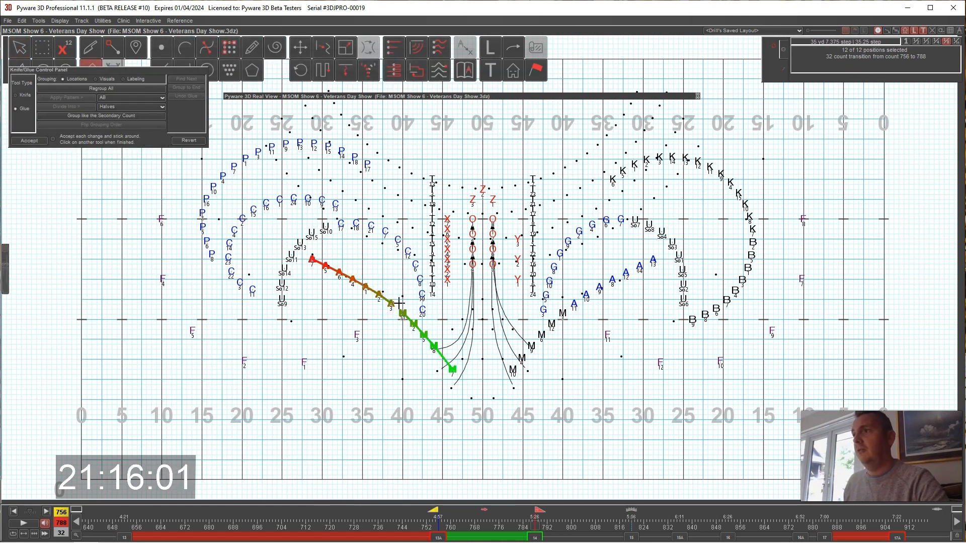
left_click(29, 141)
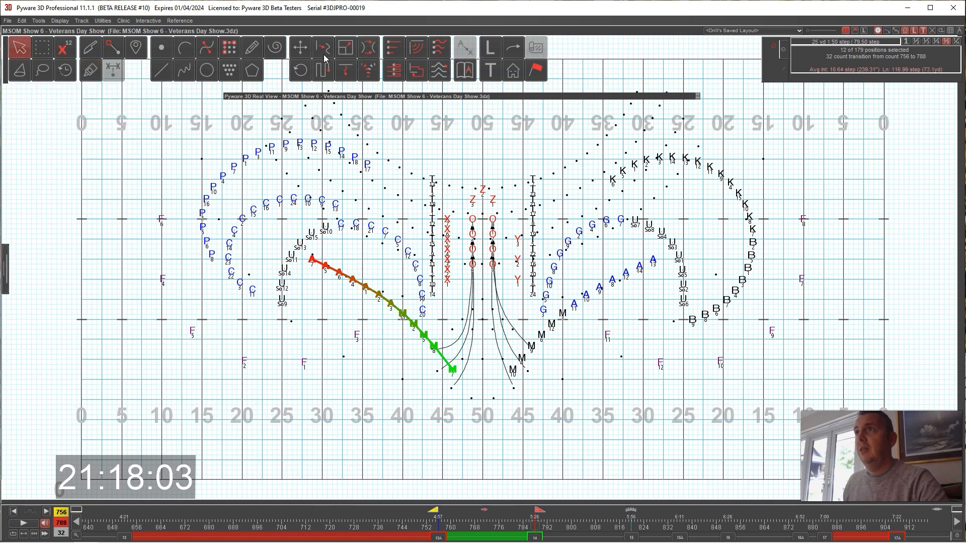
Step: Even out the 12-performer diagonal at count 788 with the Morph tool, turning off Lock Intervals, and scrub from 756 to 788 to check it
left_click(323, 48)
left_click_drag(453, 368, 452, 370)
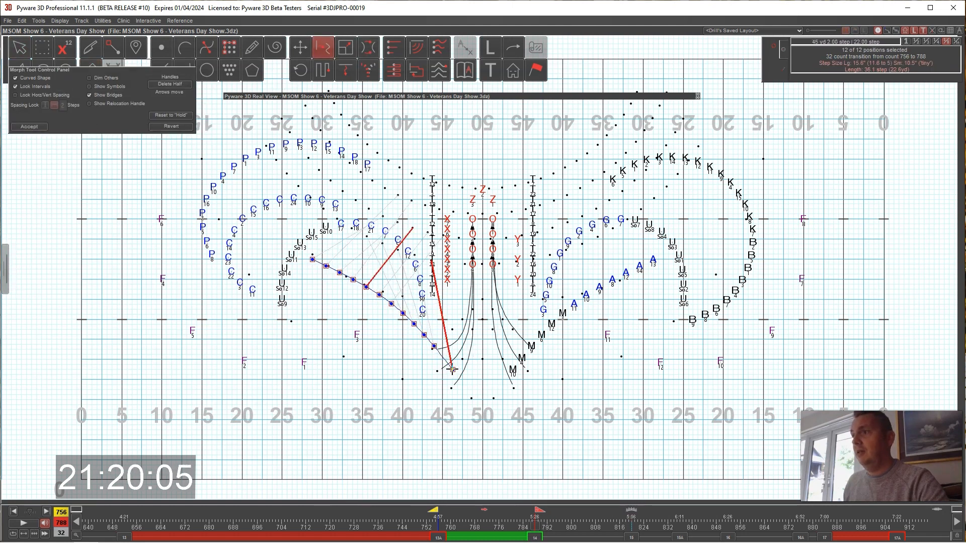
left_click(29, 80)
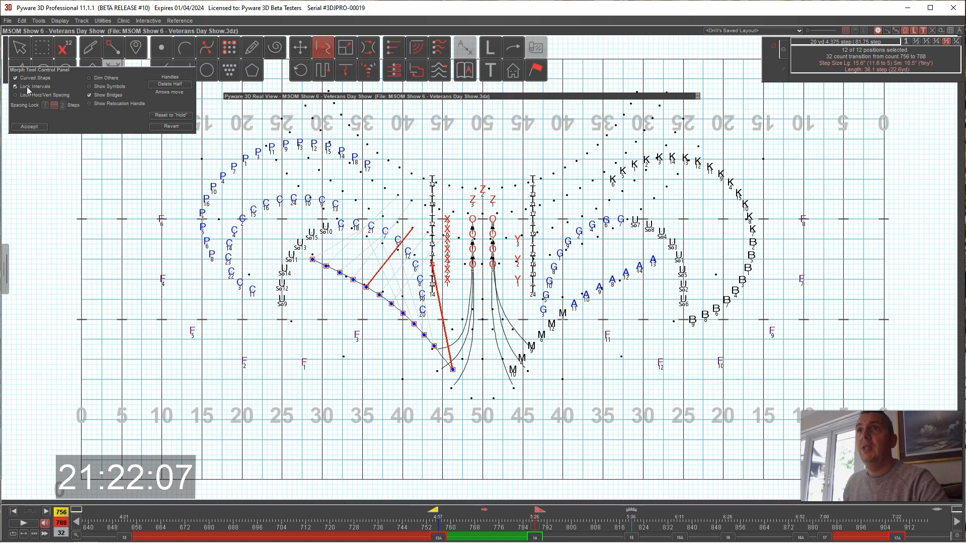
left_click(27, 88)
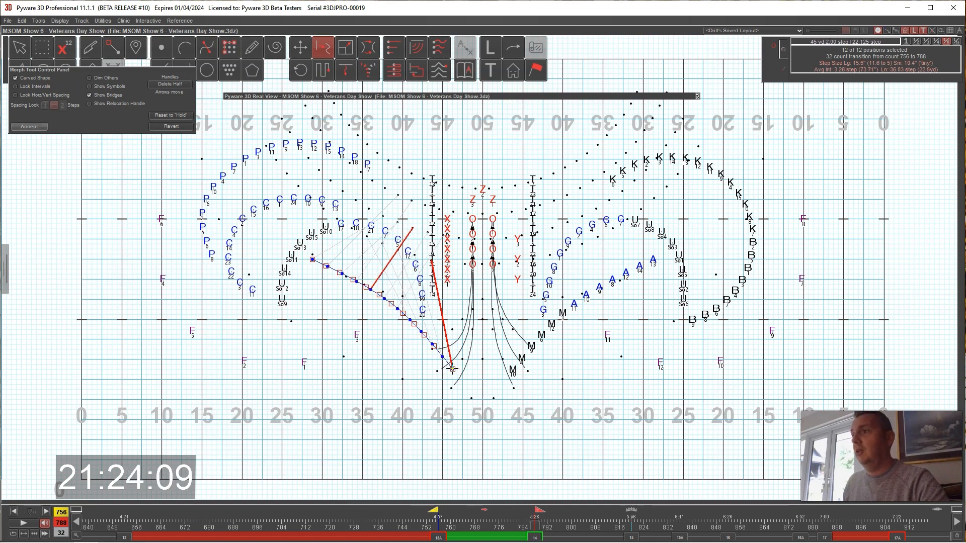
left_click(35, 128)
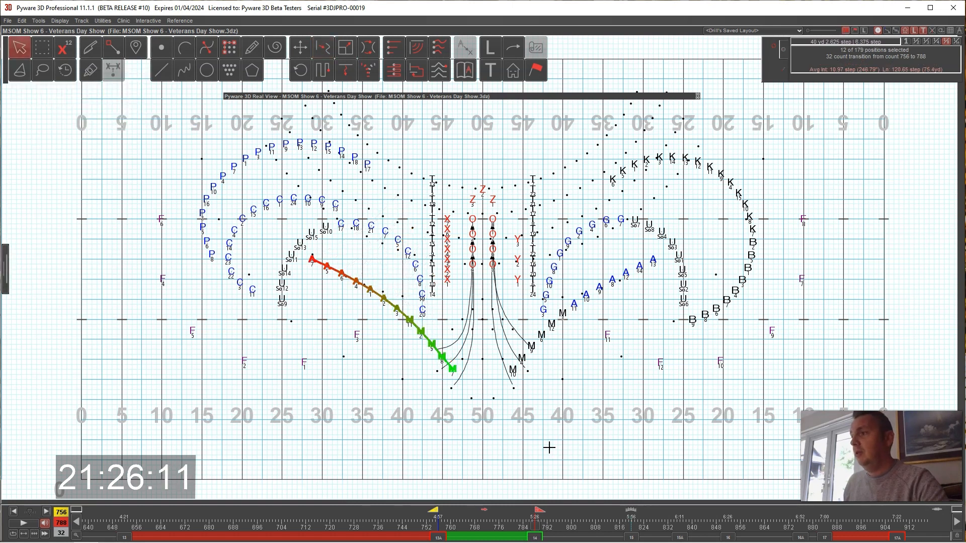
left_click_drag(540, 511, 506, 512)
left_click_drag(506, 512, 528, 516)
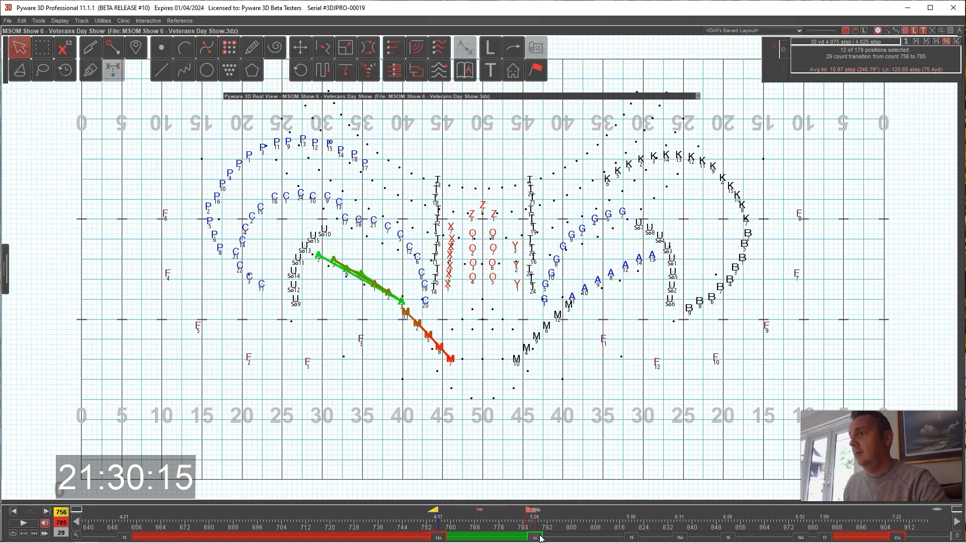
Step: At count 820, glue the 25-performer front arc and even its intervals with the Morph tool, using the 1-step grid for its endpoint
left_click(631, 538)
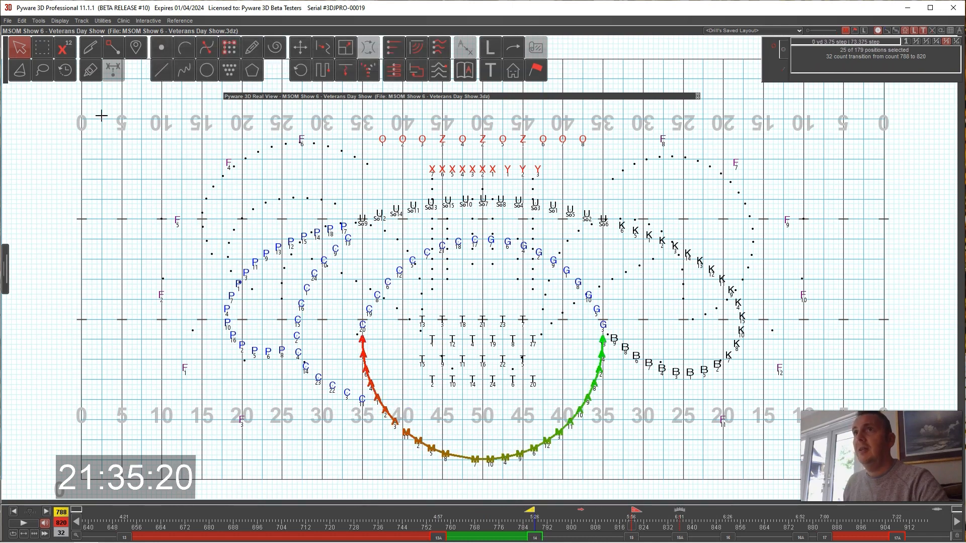
left_click(91, 70)
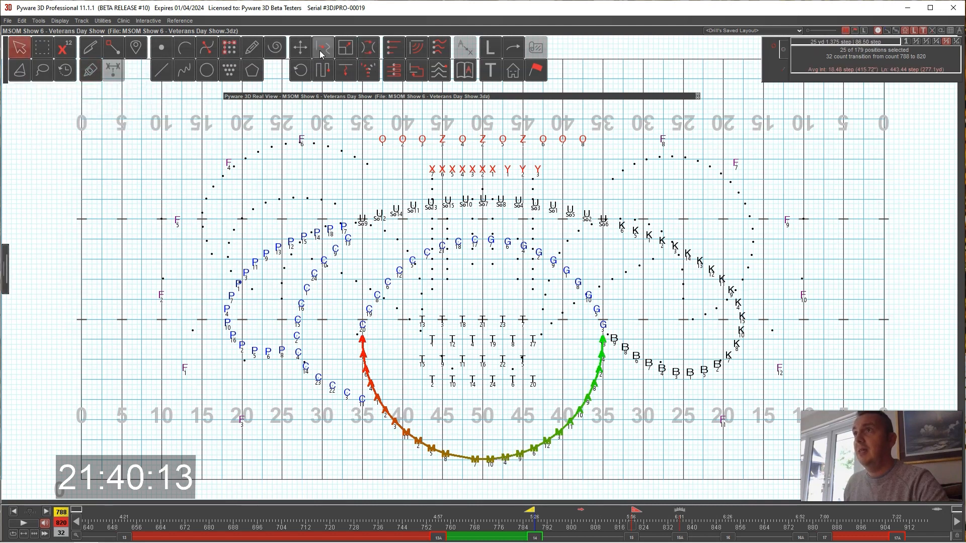
left_click(322, 51)
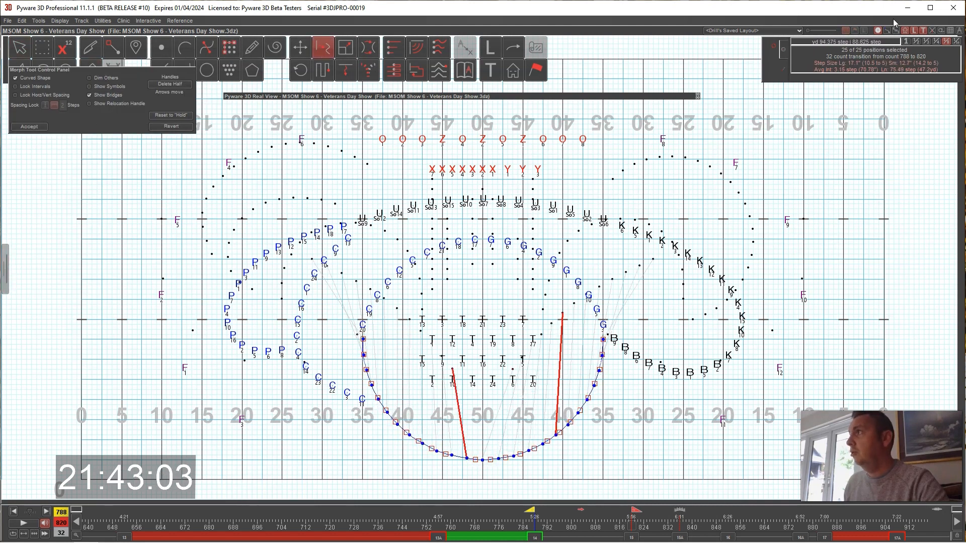
left_click(905, 42)
left_click(363, 339)
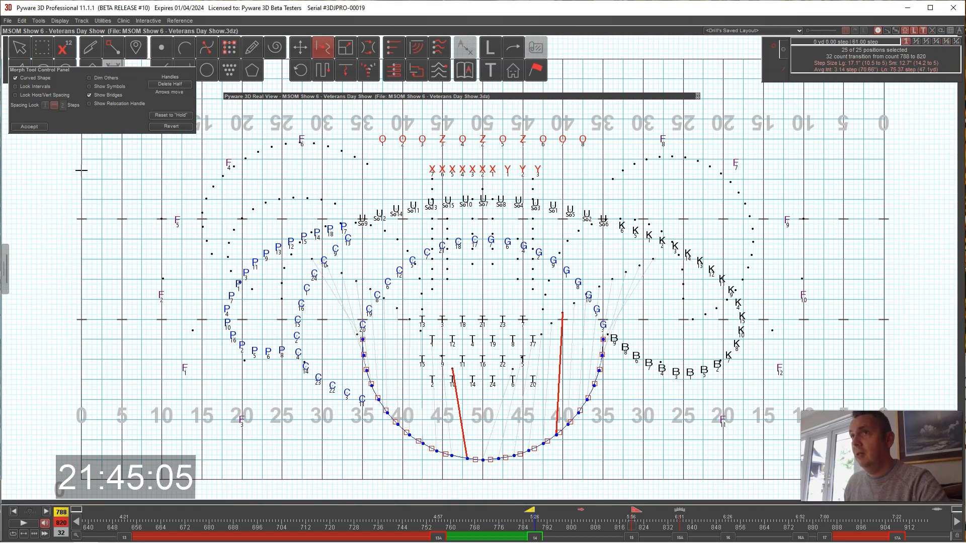
left_click(29, 127)
Step: Delete the front arc's transition between counts 820 and 836 so it holds, and check the sets at both counts
left_click(682, 537)
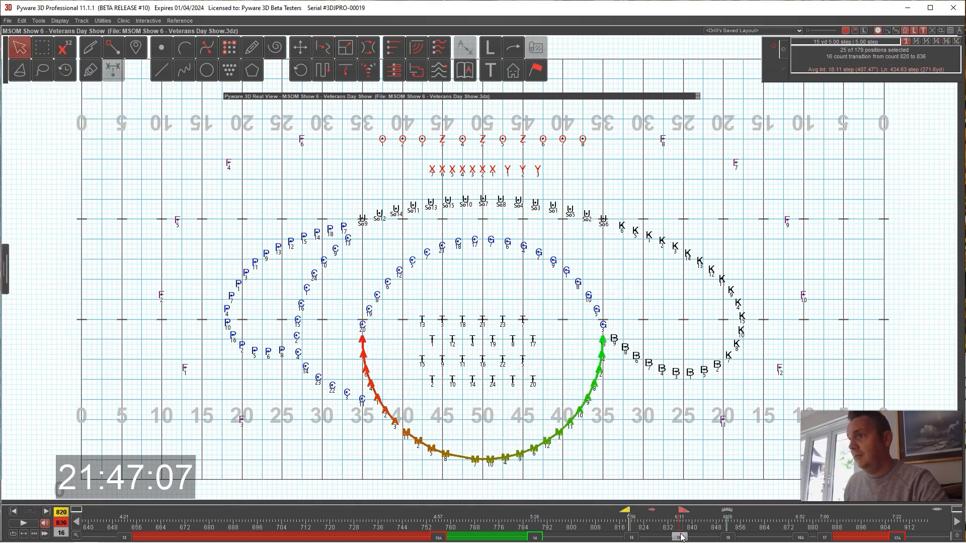
left_click(22, 20)
left_click(45, 63)
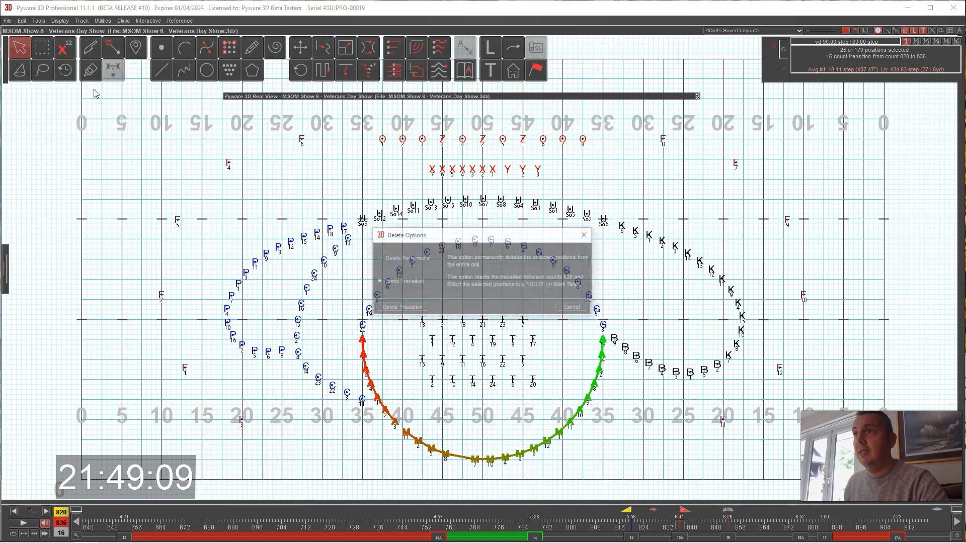
left_click(401, 307)
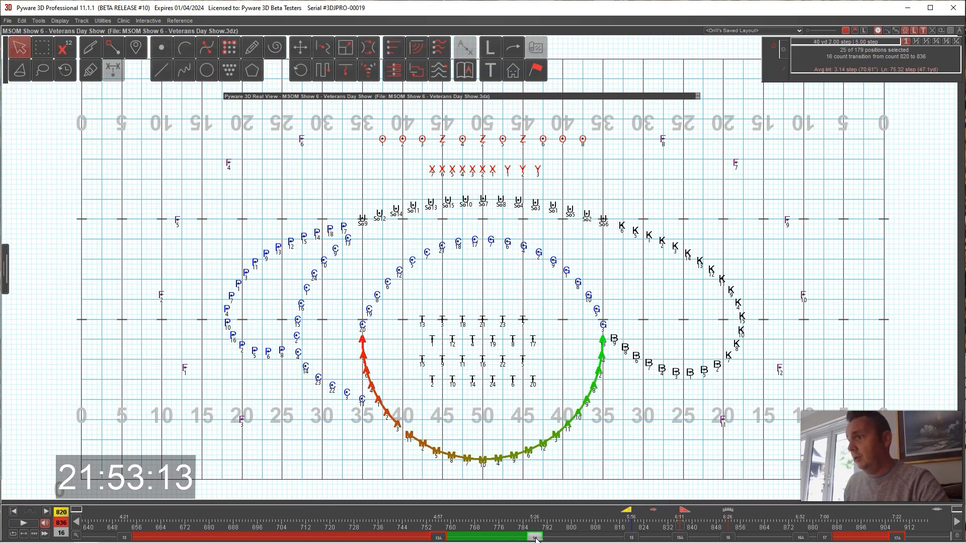
left_click(635, 537)
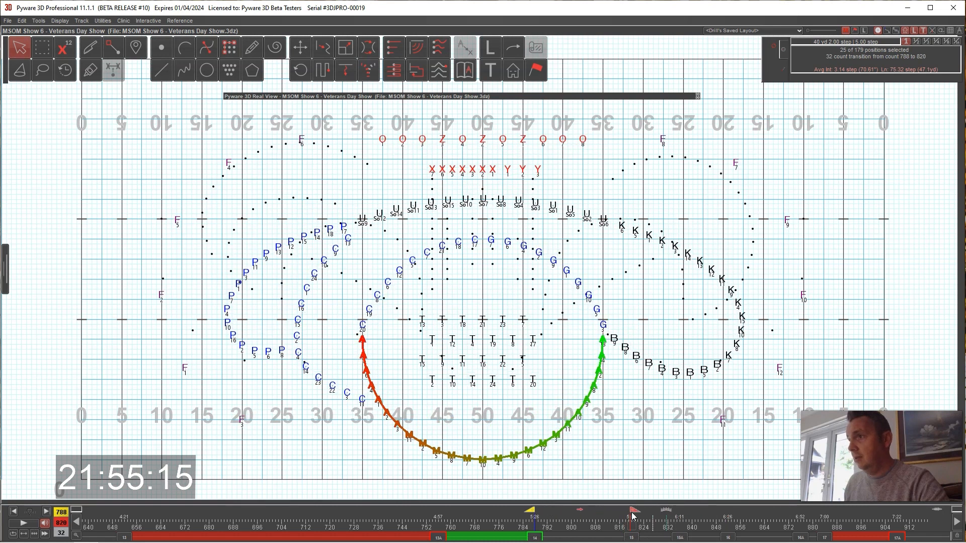
left_click(725, 538)
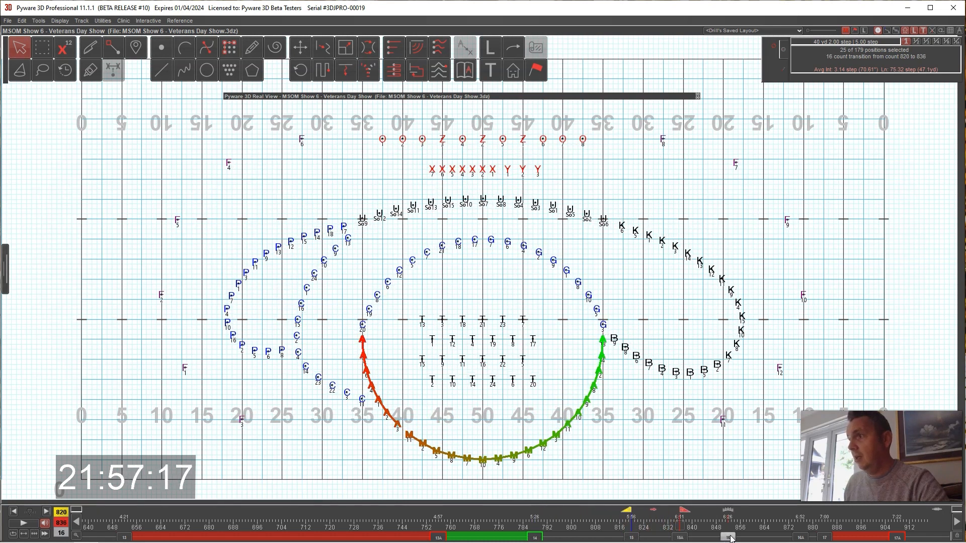
Step: Go to count 852, open the Move tool on the 25 selected performers without moving them, and clear the selection
left_click(729, 538)
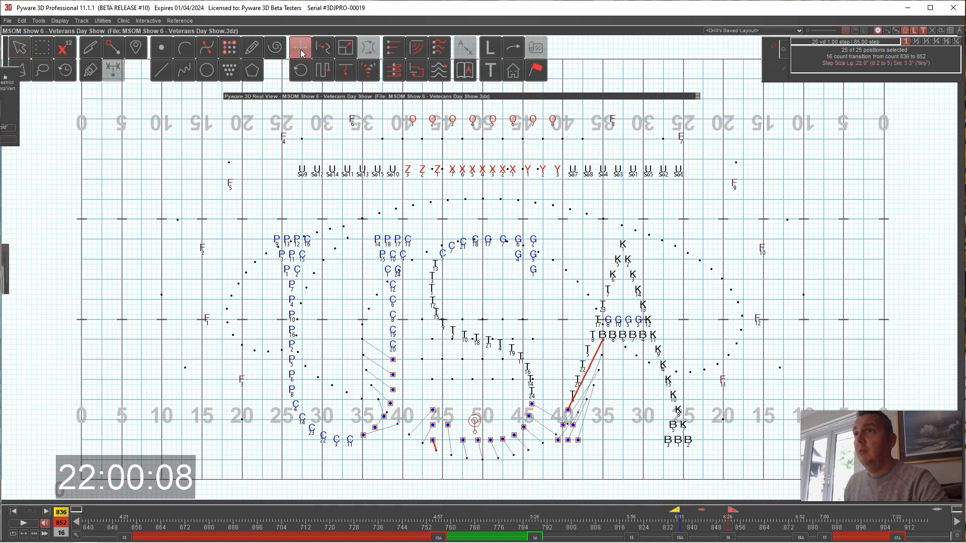
left_click(300, 47)
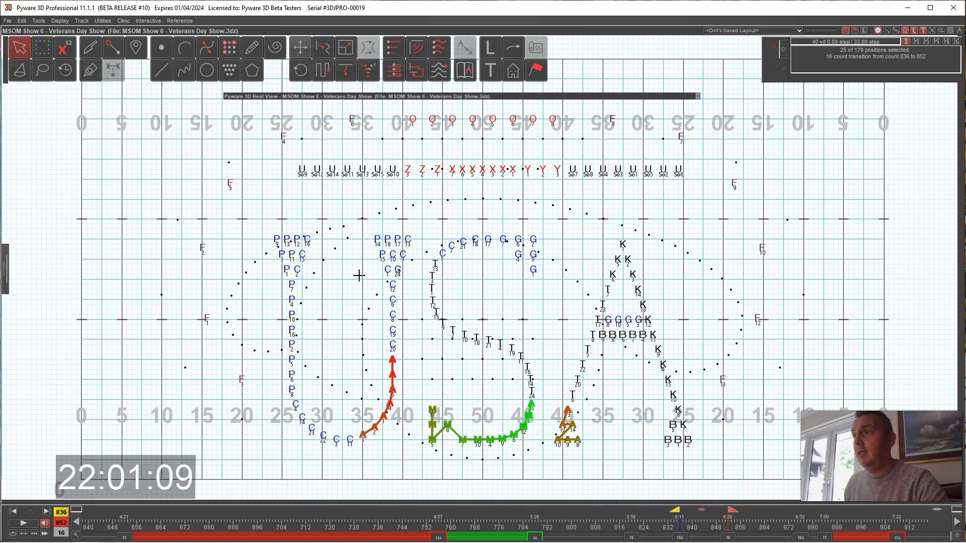
key("Escape")
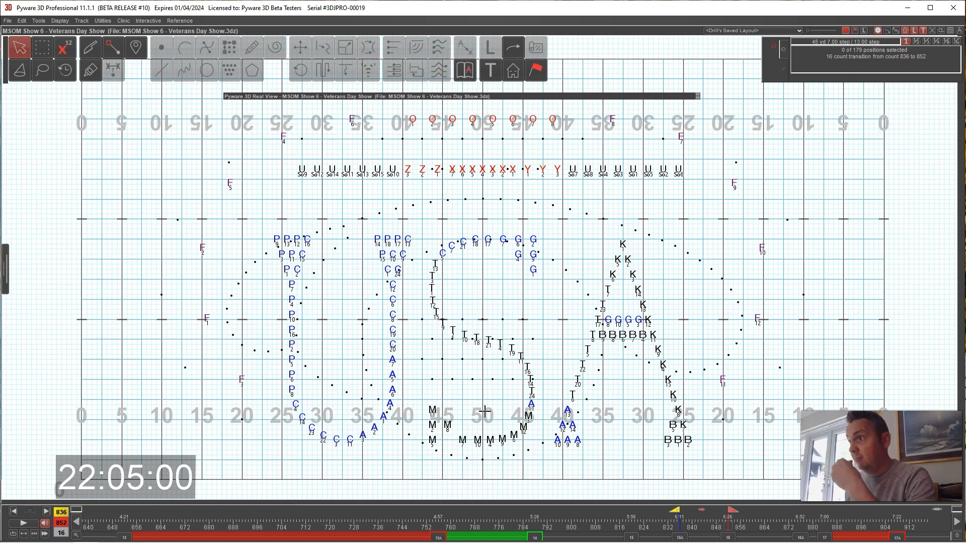
left_click(504, 450)
left_click(465, 401)
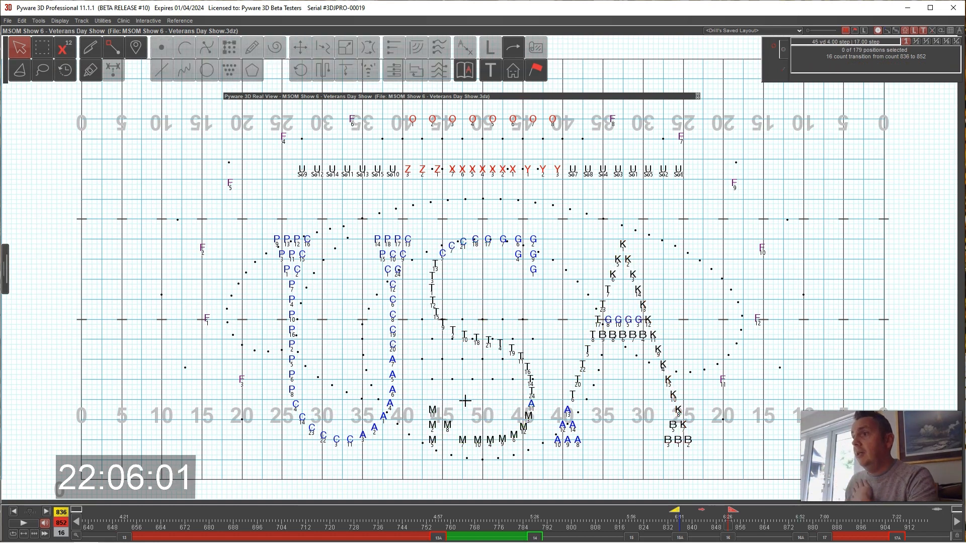
Step: Select performer M7 at the base of the S and scrub back from count 852 to examine the move into the letters
left_click(42, 48)
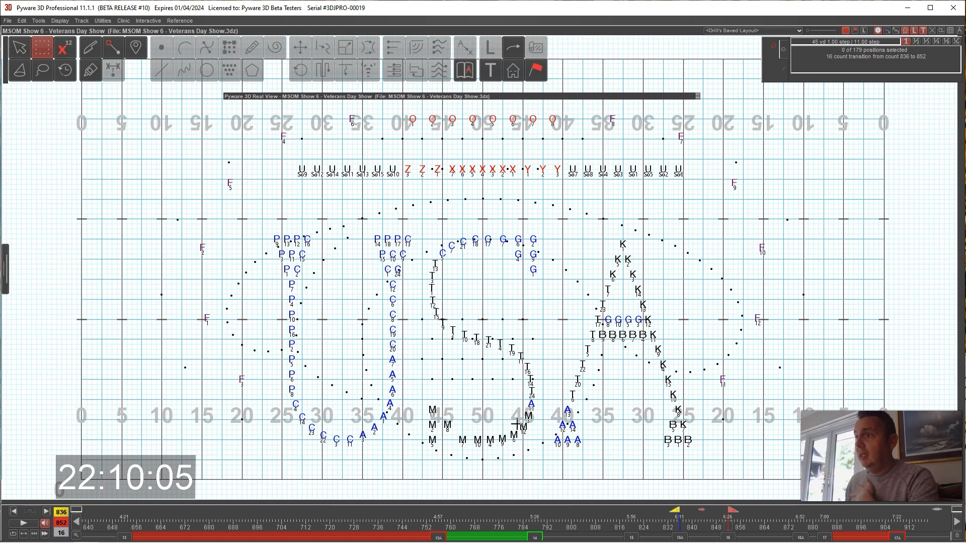
left_click(462, 441)
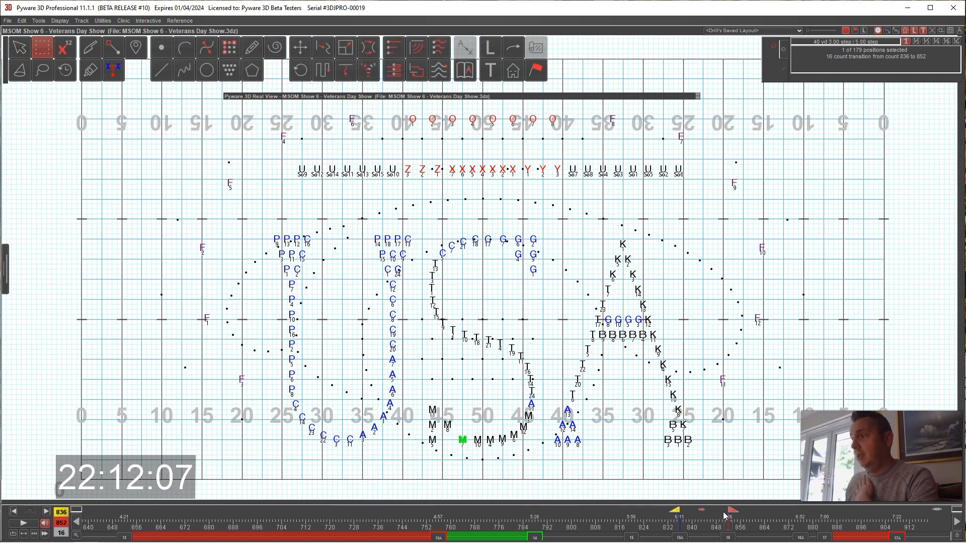
left_click_drag(732, 512, 709, 514)
left_click(722, 535)
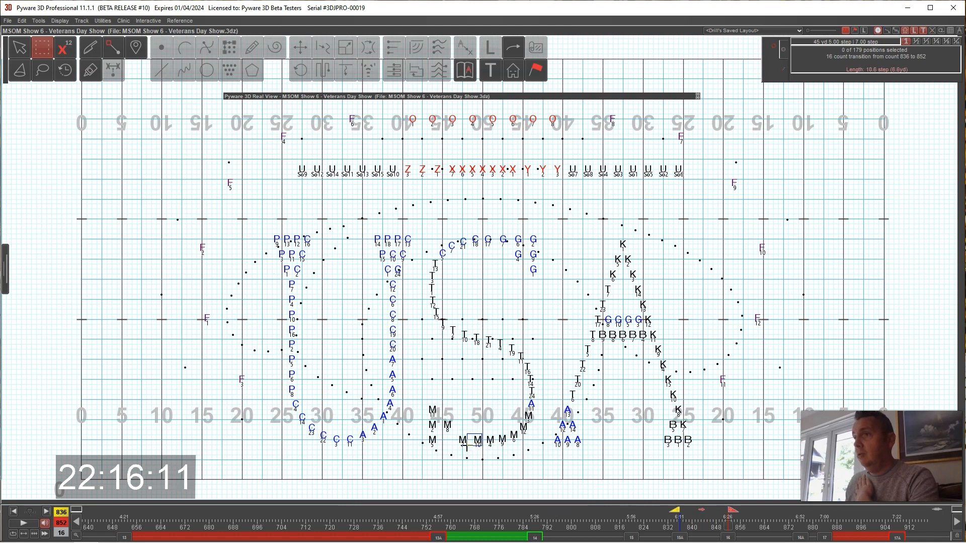
Step: Box-select performers M7 and M10 at the base of the S and shift both one 3-step interval toward its tail with the Point tool
left_click_drag(458, 445, 459, 446)
left_click(161, 47)
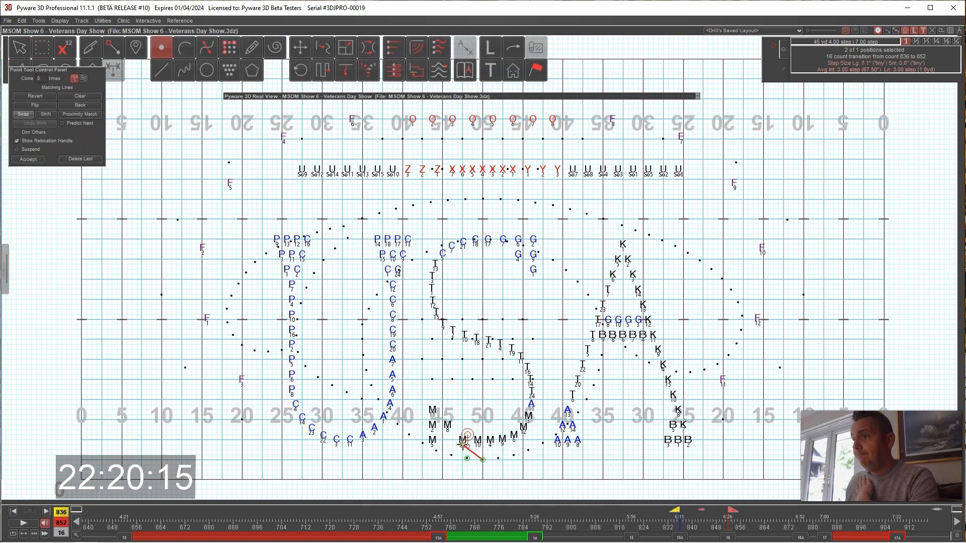
left_click(43, 160)
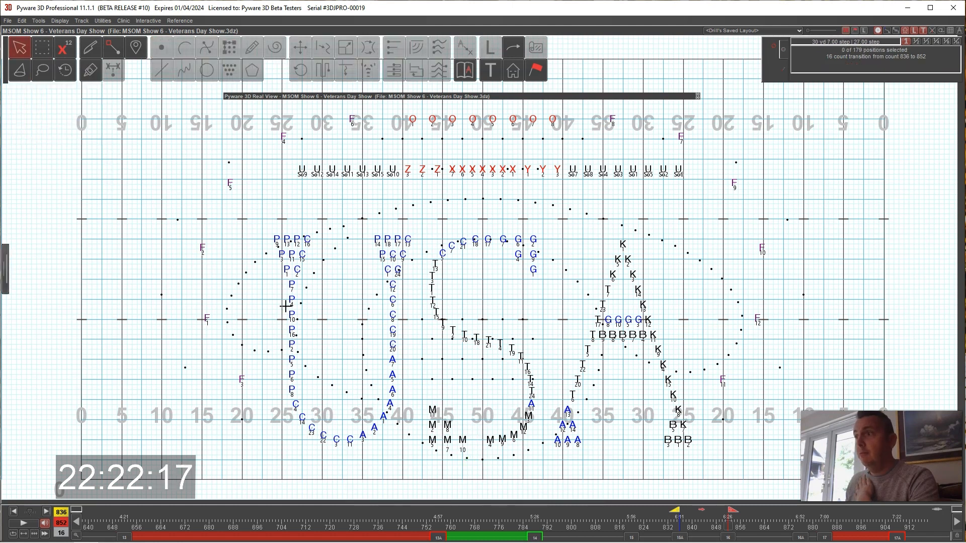
Step: At count 852, select the S's curve performers, cut the link between its two ends, and glue its segments into one continuous curve
left_click(43, 73)
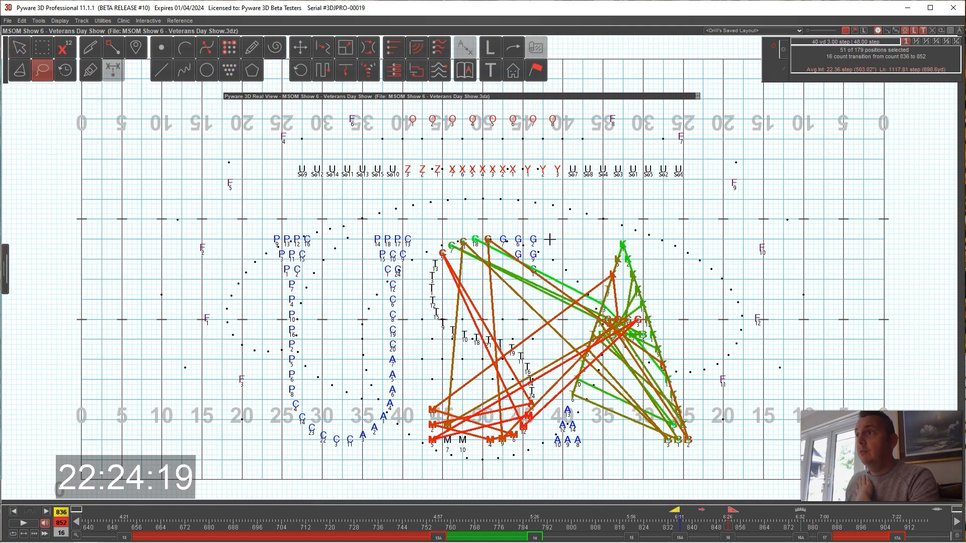
left_click_drag(430, 348, 497, 231)
left_click(90, 47)
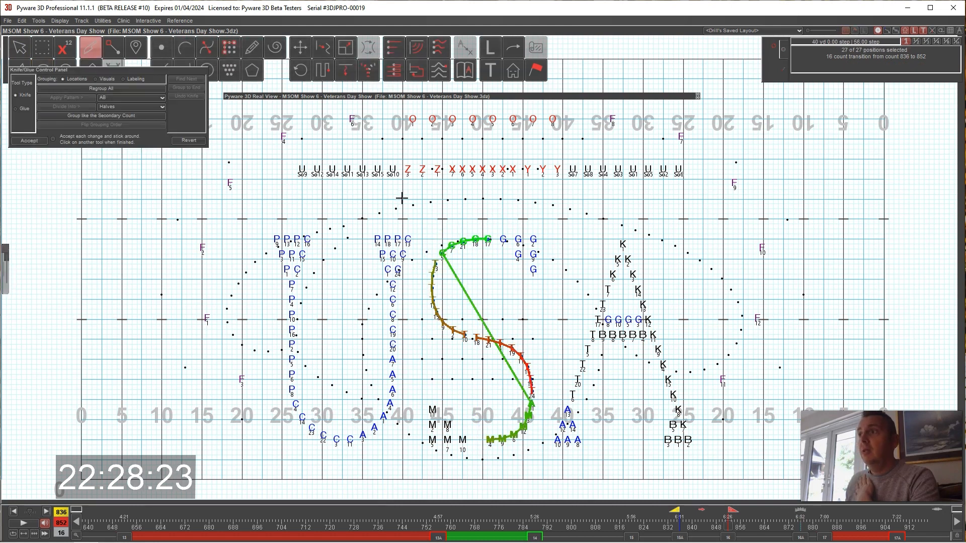
left_click(533, 403)
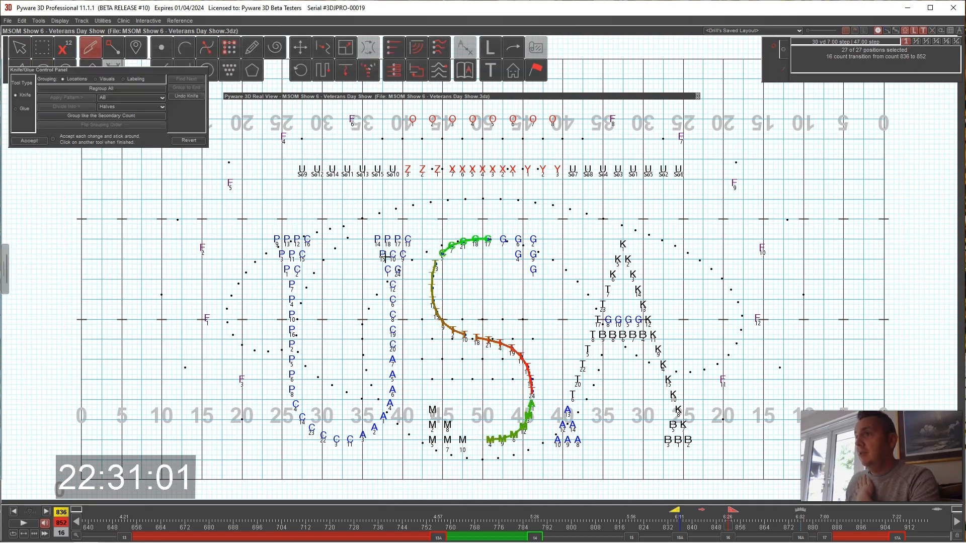
left_click(16, 110)
left_click(442, 252)
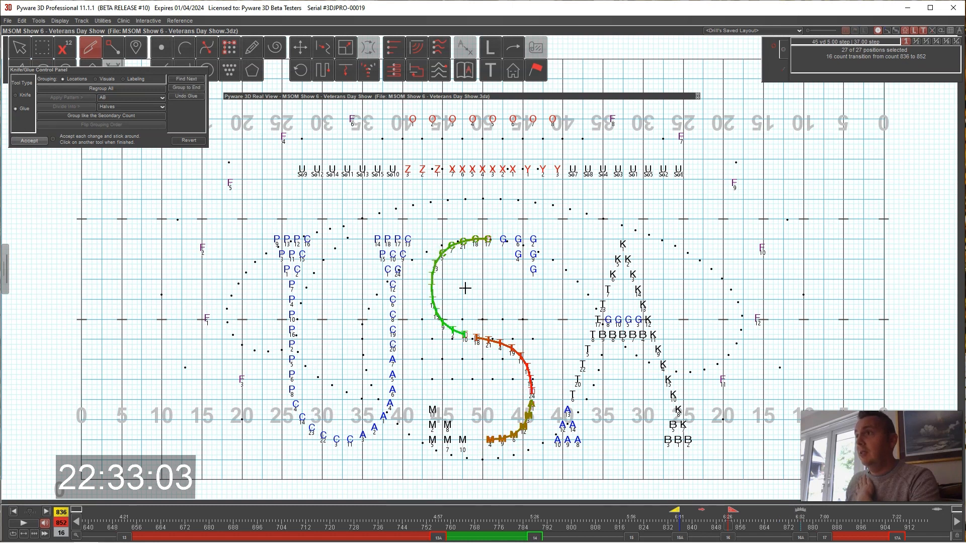
left_click(532, 398)
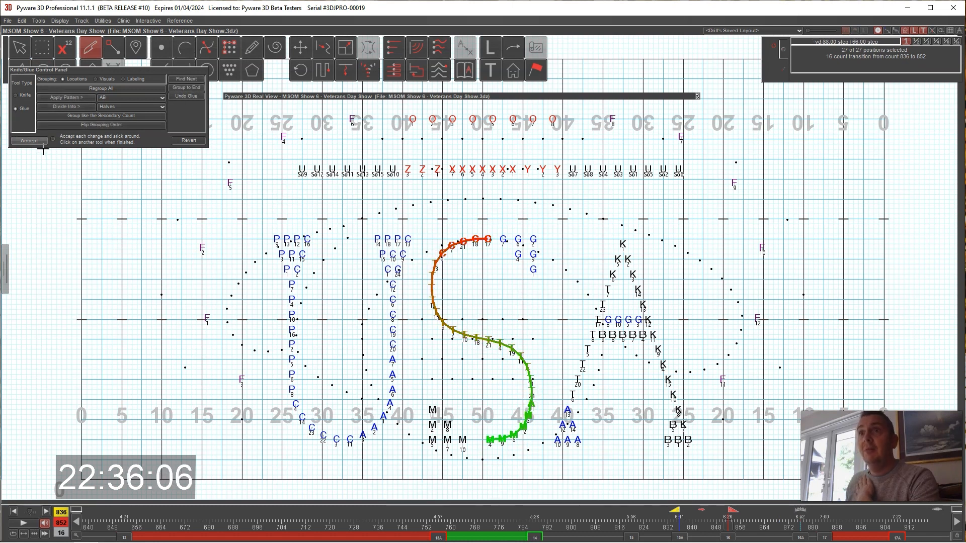
left_click(36, 141)
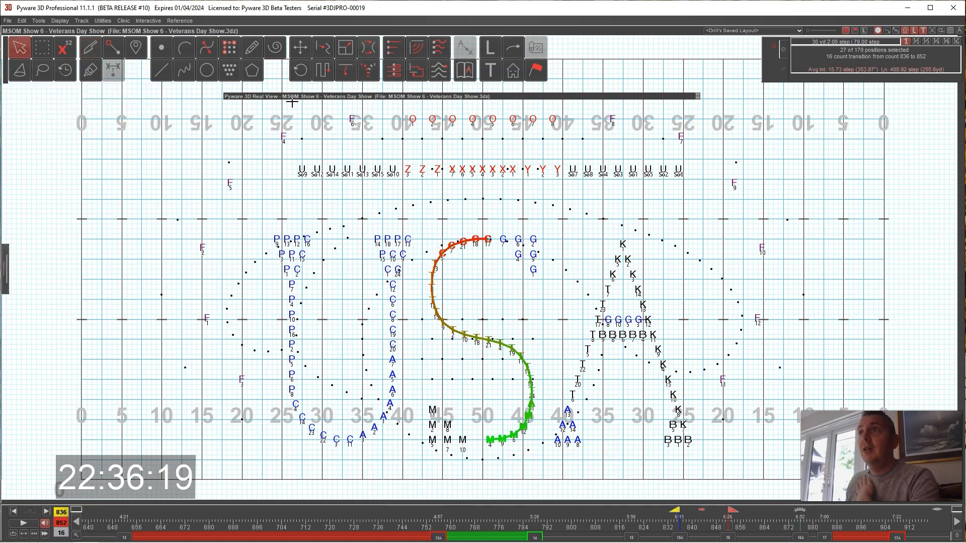
Step: Morph the S curve at count 852 so its base end extends toward performer M10, respacing the 27 performers along it
left_click(323, 48)
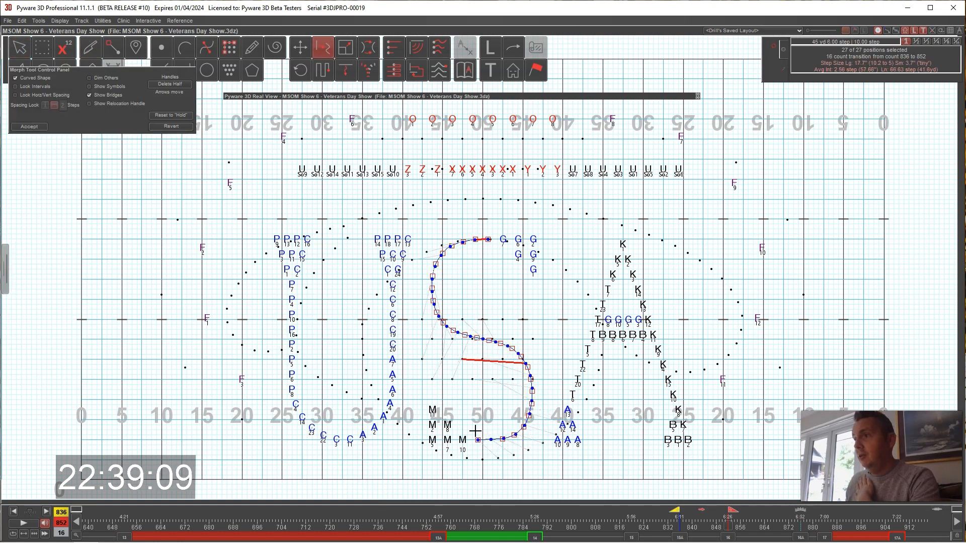
left_click(44, 129)
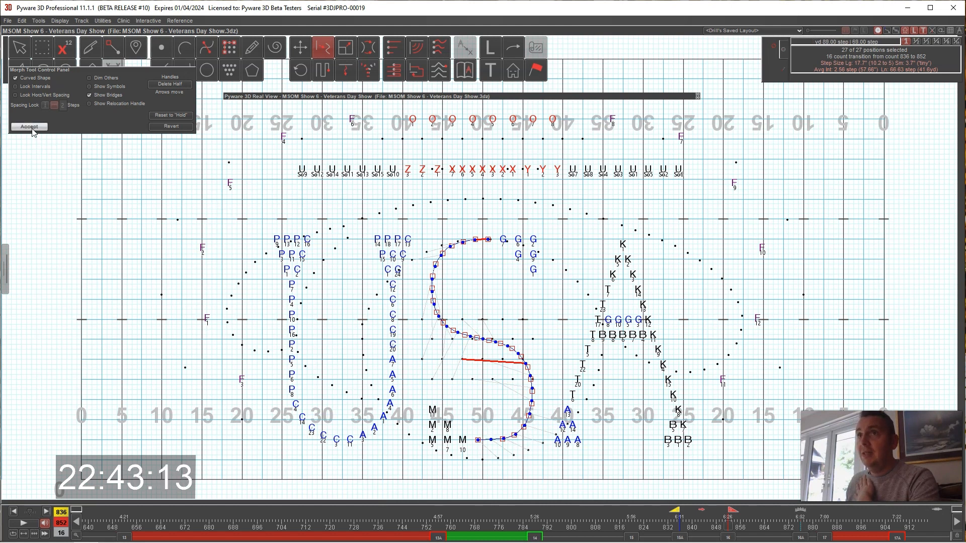
left_click(30, 127)
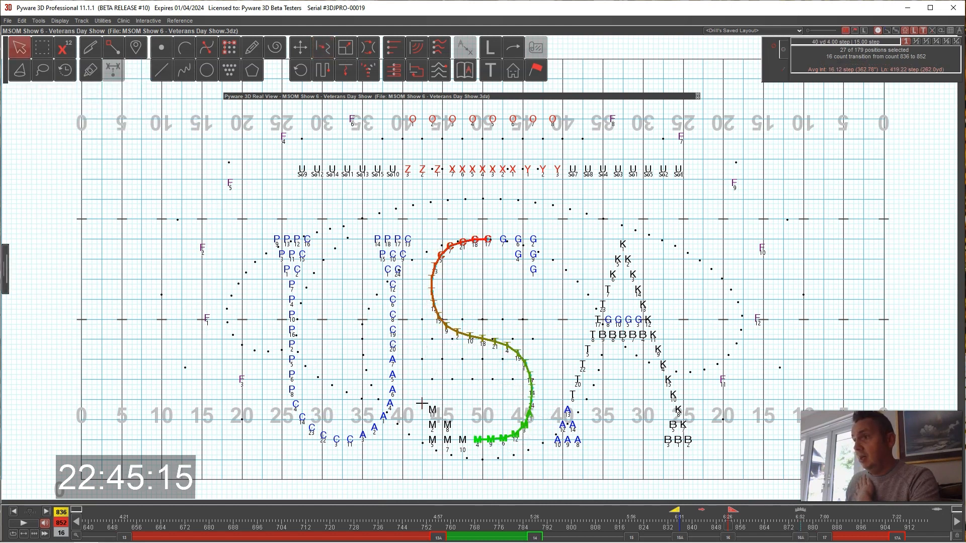
Step: Select all 39 performers of the S and delete their transition between counts 852 and 876 so the letter holds
left_click_drag(418, 395, 502, 457)
left_click(43, 70)
mouse_move(542, 221)
left_mouse_down()
mouse_move(565, 267)
mouse_move(515, 459)
left_mouse_up()
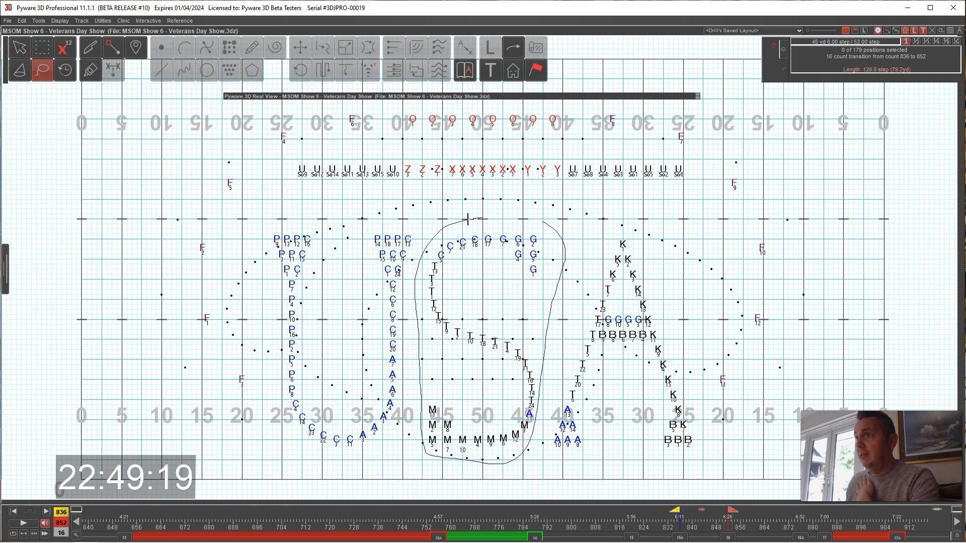
left_click_drag(468, 220, 482, 219)
left_click(797, 537)
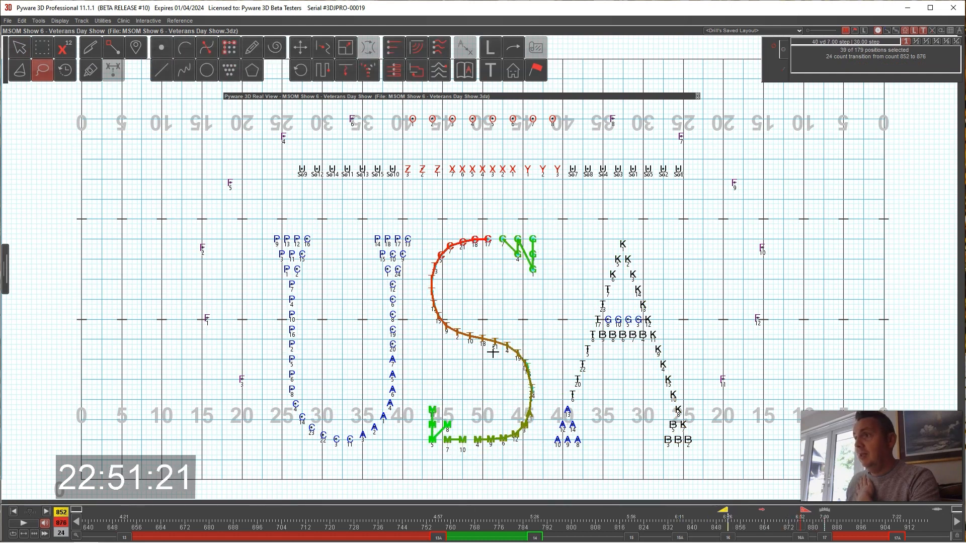
left_click(21, 20)
left_click(49, 64)
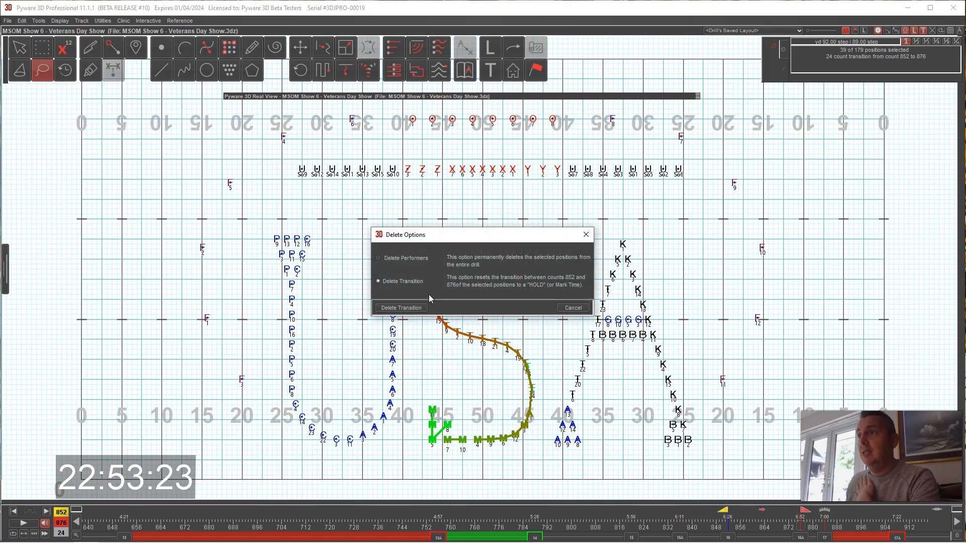
left_click(402, 308)
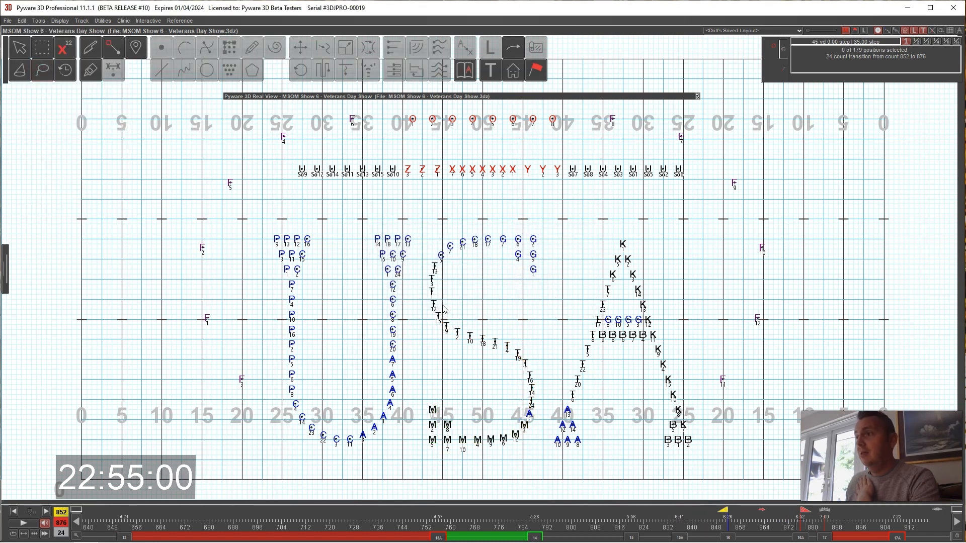
Step: Reselect the 39 S performers at count 876 and group them like the secondary count
left_click(21, 49)
left_click(93, 75)
left_click(111, 116)
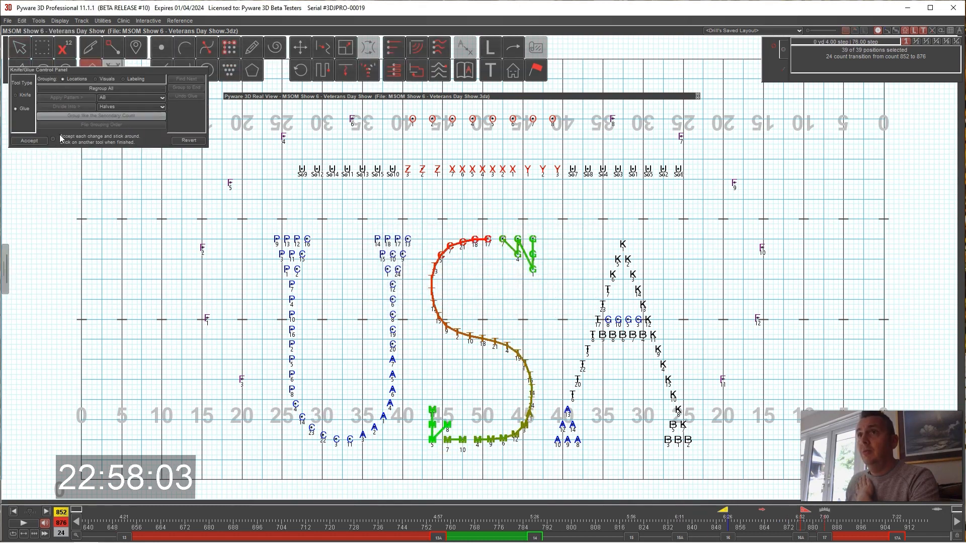
left_click(35, 141)
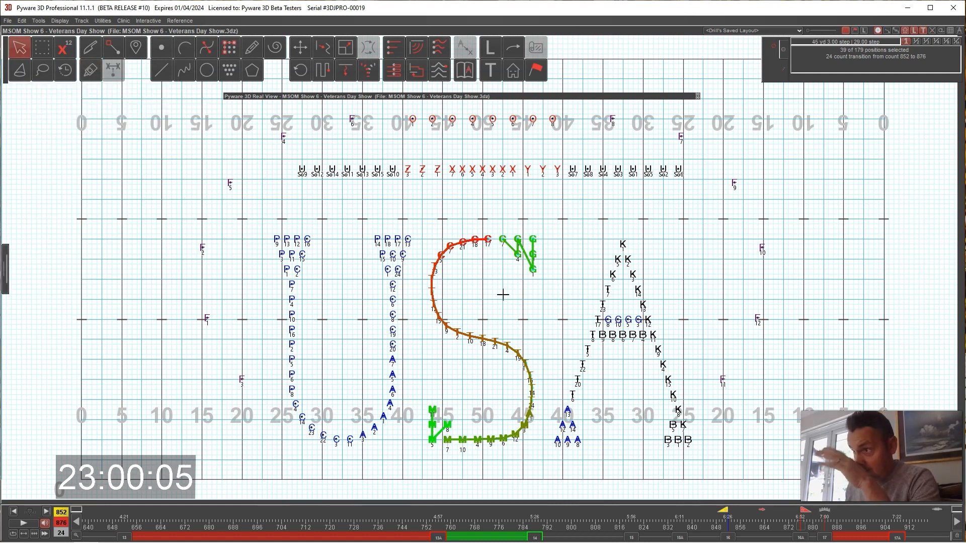
Step: Clear the selection and check the S at counts 836 and 852 and through the hold that follows
left_click(682, 538)
mouse_move(725, 514)
left_mouse_down()
mouse_move(734, 514)
mouse_move(705, 516)
mouse_move(741, 523)
mouse_move(732, 521)
left_mouse_up()
left_click(543, 411)
left_click(679, 536)
left_click(728, 536)
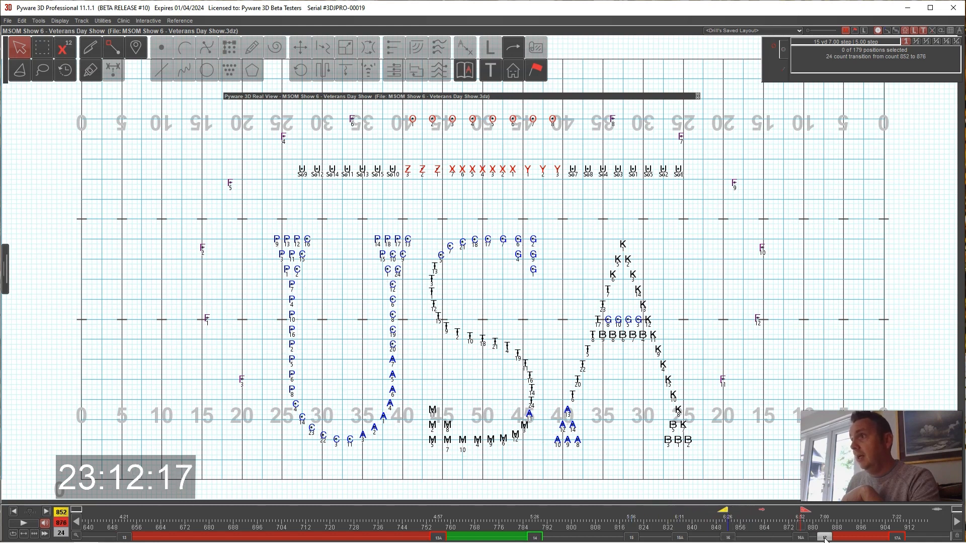
Step: Go to count 884, reselect the 39 S performers, and open the Push tool on them without moving them
left_click(825, 538)
left_click(65, 70)
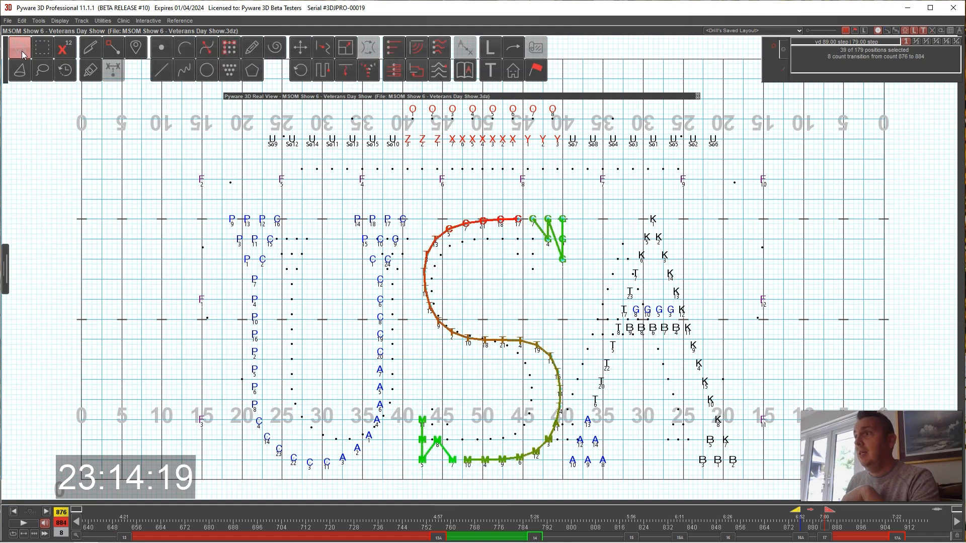
left_click(301, 48)
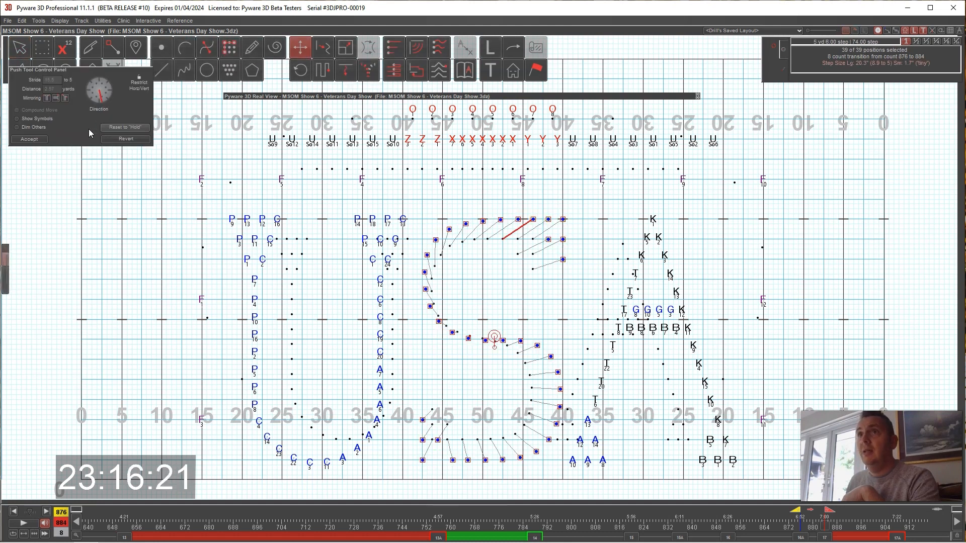
left_click(40, 141)
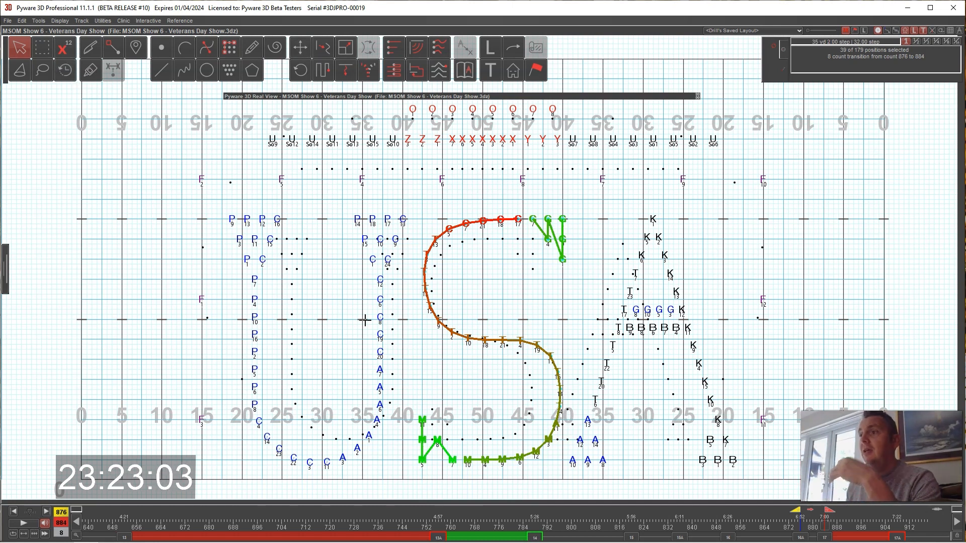
Step: At count 884, select performers M7 and M10 at the base of the S and shift both one interval toward its tail with the Point tool
left_click(94, 118)
left_click_drag(446, 450, 473, 470)
left_click(161, 50)
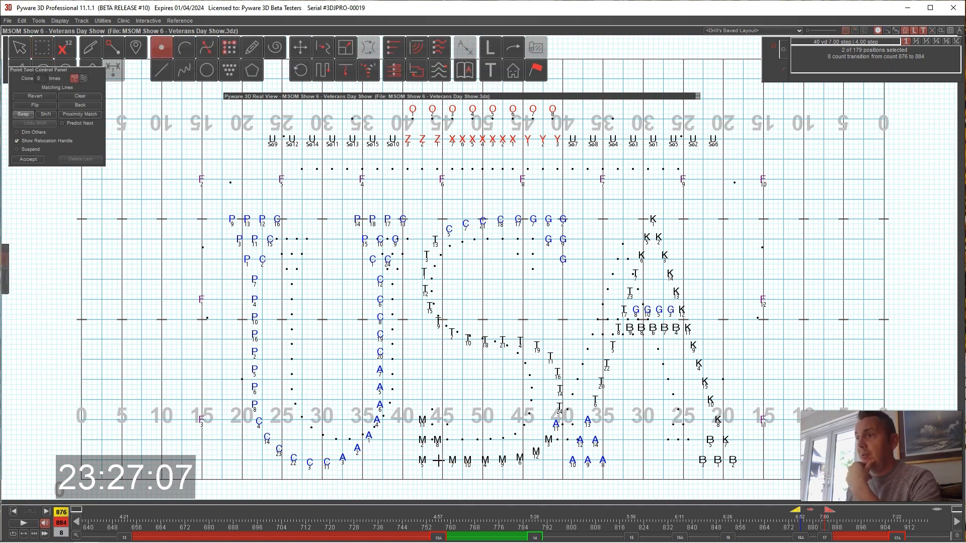
left_click(456, 446)
left_click(455, 461)
left_click(23, 162)
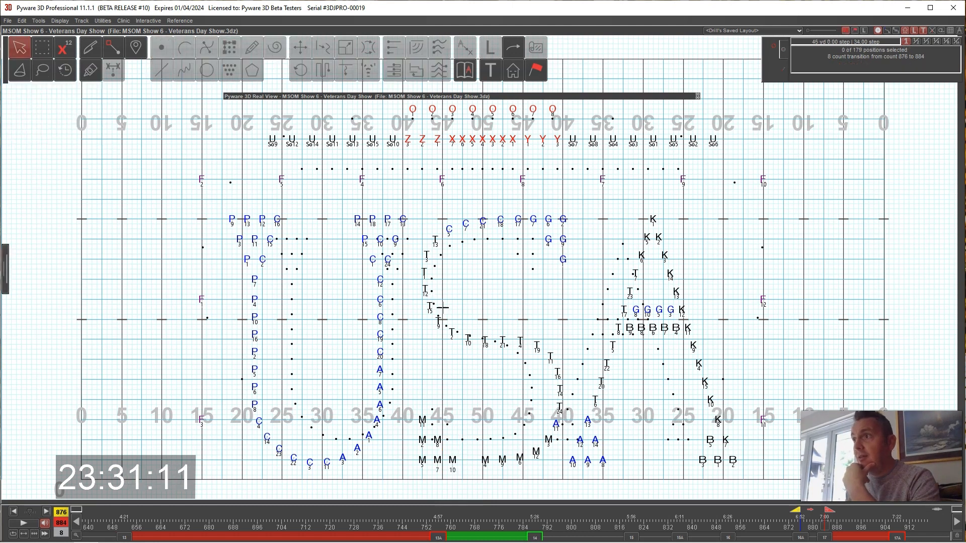
Step: Select the S curve at count 884 and morph its base end toward M10 to close the gap
double_click(432, 305)
left_click(323, 49)
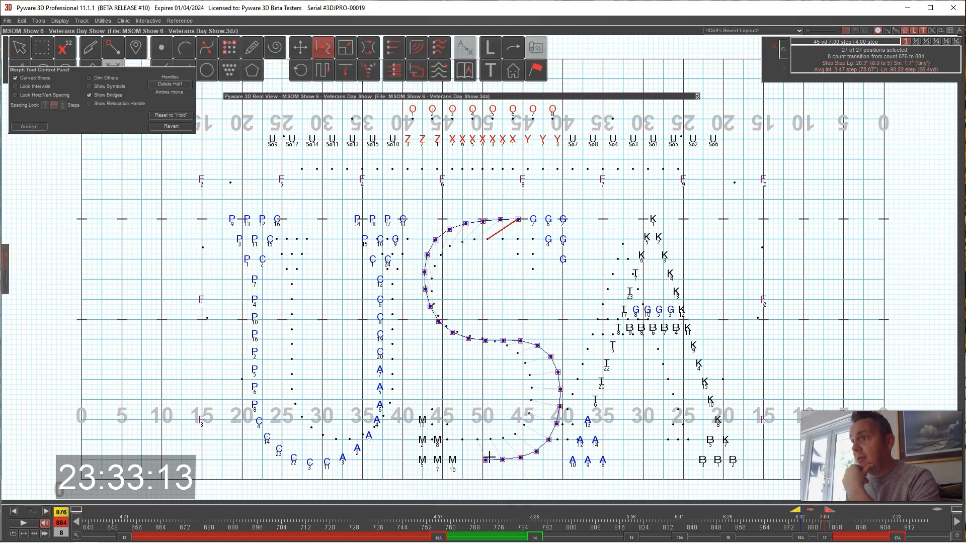
left_click_drag(485, 461, 467, 461)
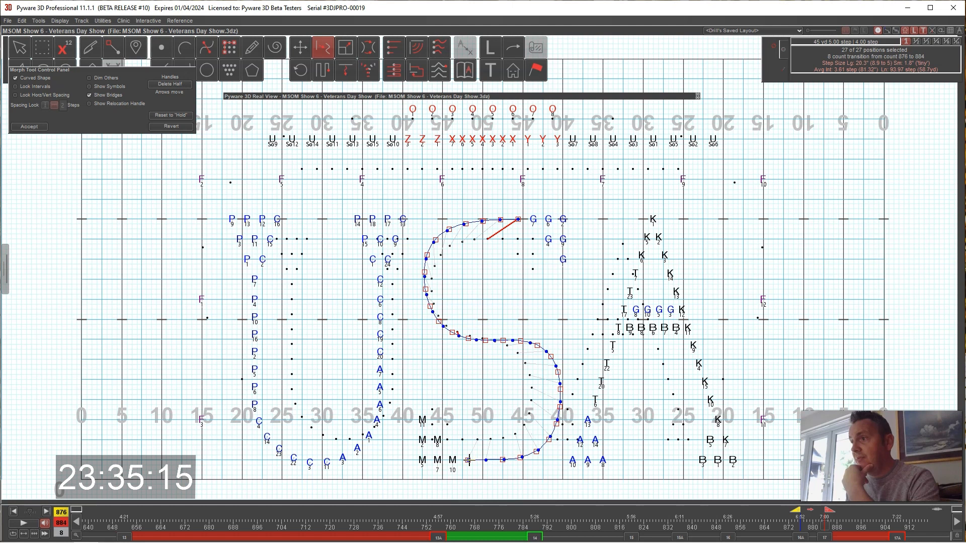
left_click(30, 126)
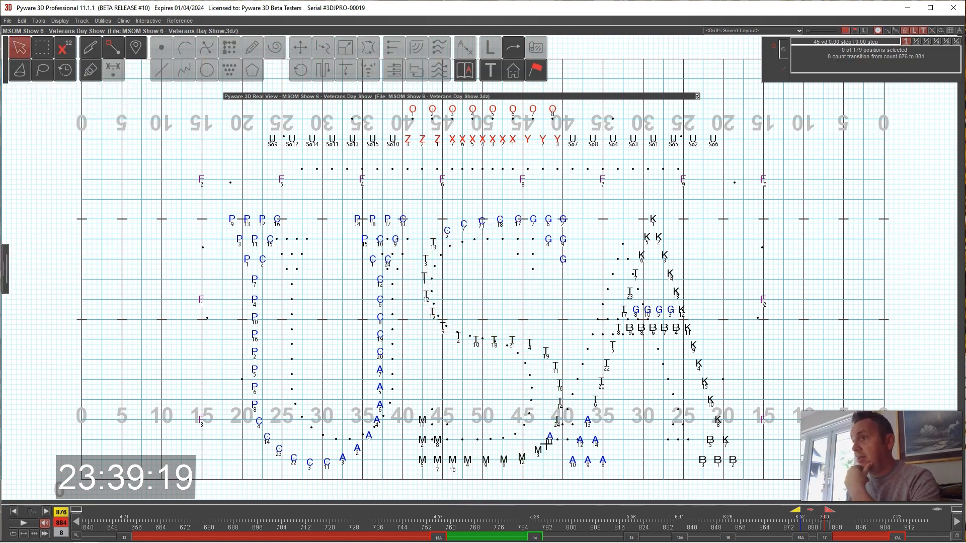
Step: Select the performers of the S and delete their transition between counts 884 and 908 so the letter holds
left_click_drag(408, 408, 499, 469)
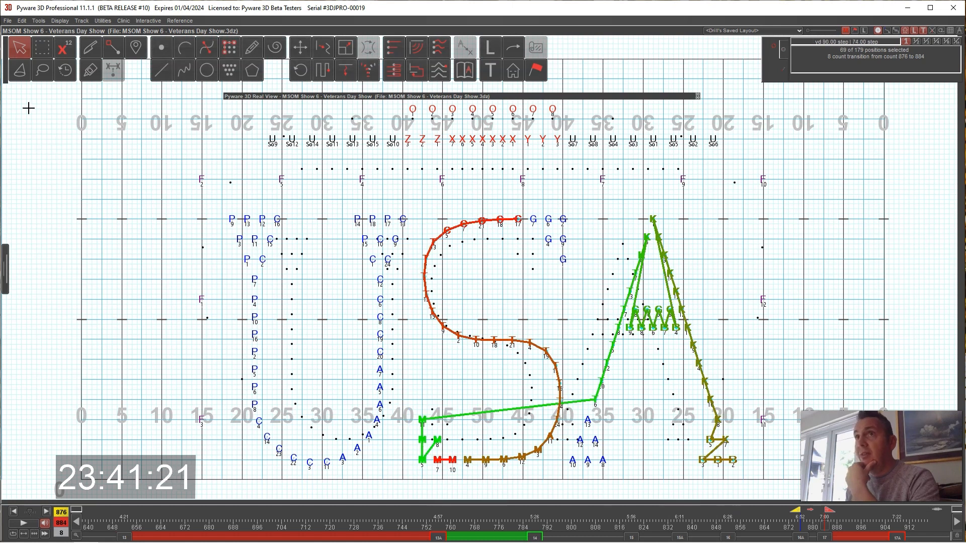
left_click(42, 70)
mouse_move(549, 200)
left_mouse_down()
mouse_move(586, 262)
mouse_move(574, 420)
left_mouse_up()
mouse_move(404, 466)
left_mouse_down()
mouse_move(408, 254)
mouse_move(503, 177)
left_mouse_up()
left_click(894, 537)
left_click(22, 21)
left_click(31, 66)
left_click(399, 307)
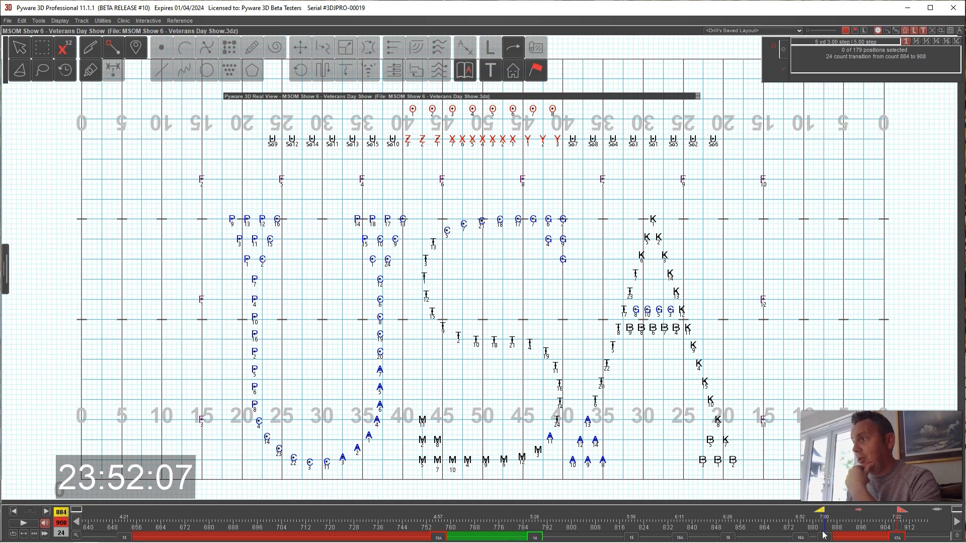
Step: Scrub from count 852 through the enlarged letters to check the moves, return to count 908, and save the drill
left_click(800, 534)
left_click_drag(803, 514, 849, 519)
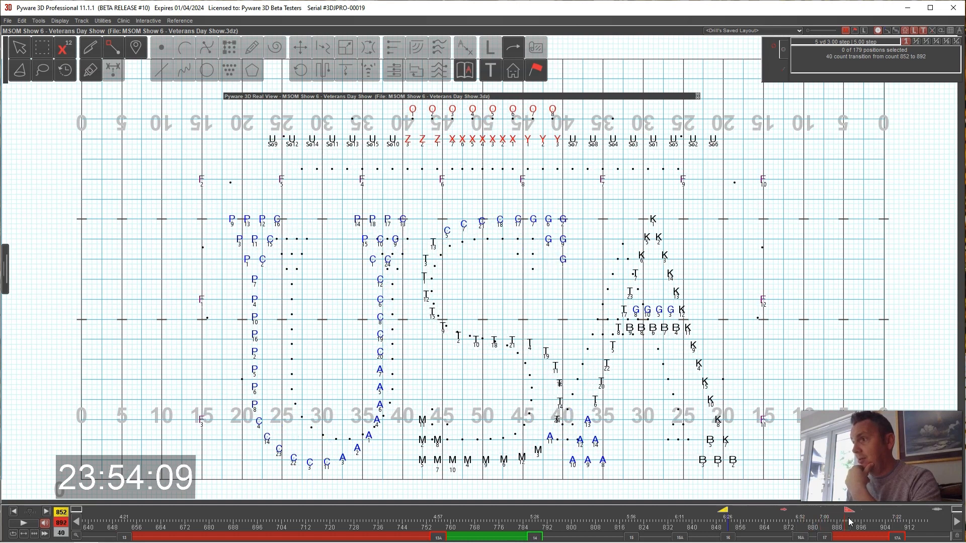
left_click(898, 537)
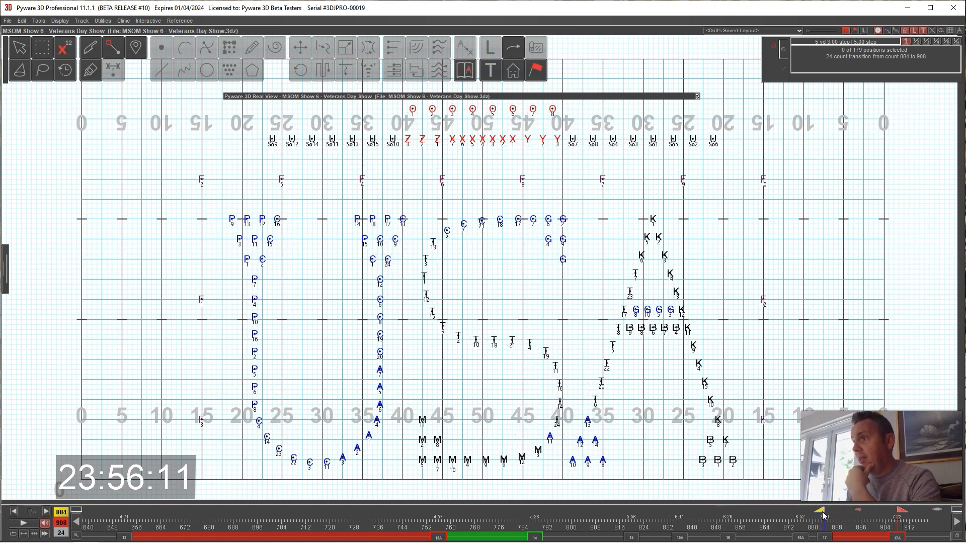
key("ctrl+s")
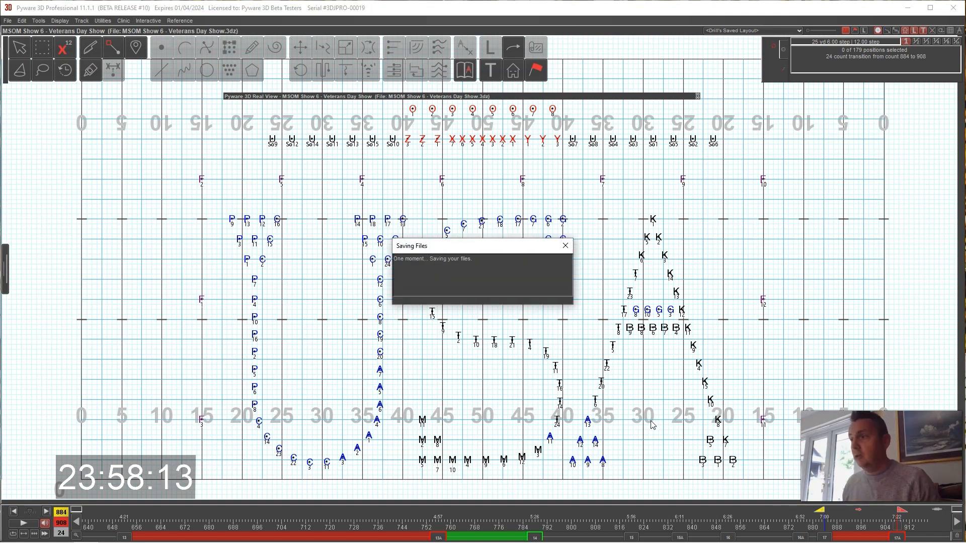
Step: Select all performers, extend the range to counts 0 through 908, and set their labels below the symbols with an adjusted label distance
left_click(22, 21)
left_click(30, 132)
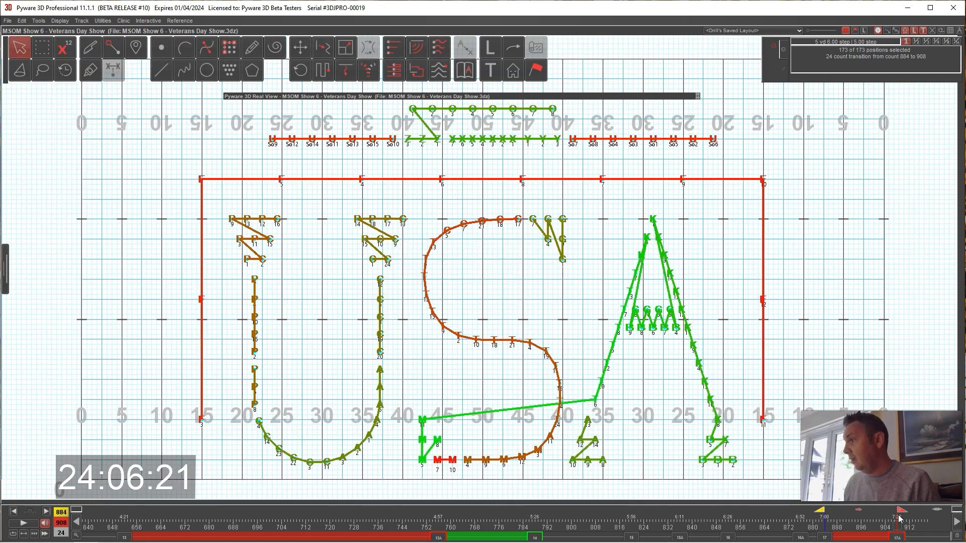
left_click_drag(820, 512, 587, 511)
mouse_move(179, 511)
left_mouse_down()
mouse_move(76, 511)
mouse_move(90, 511)
left_mouse_up()
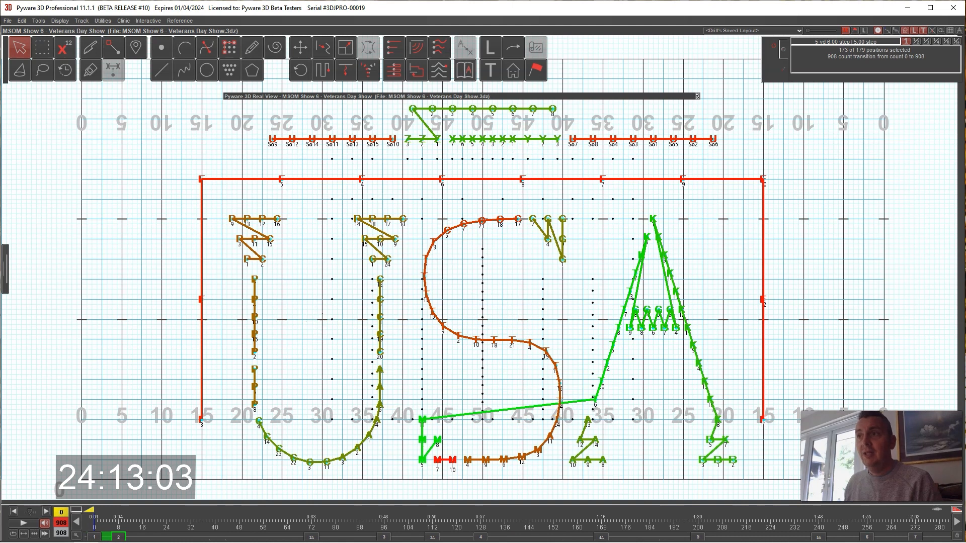
left_click(490, 48)
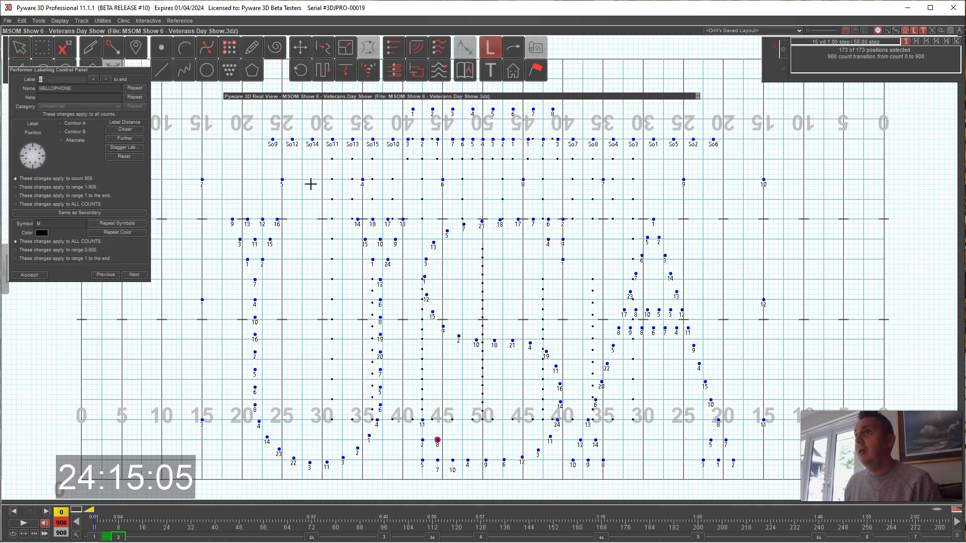
left_click(32, 166)
left_click(130, 130)
left_click(130, 139)
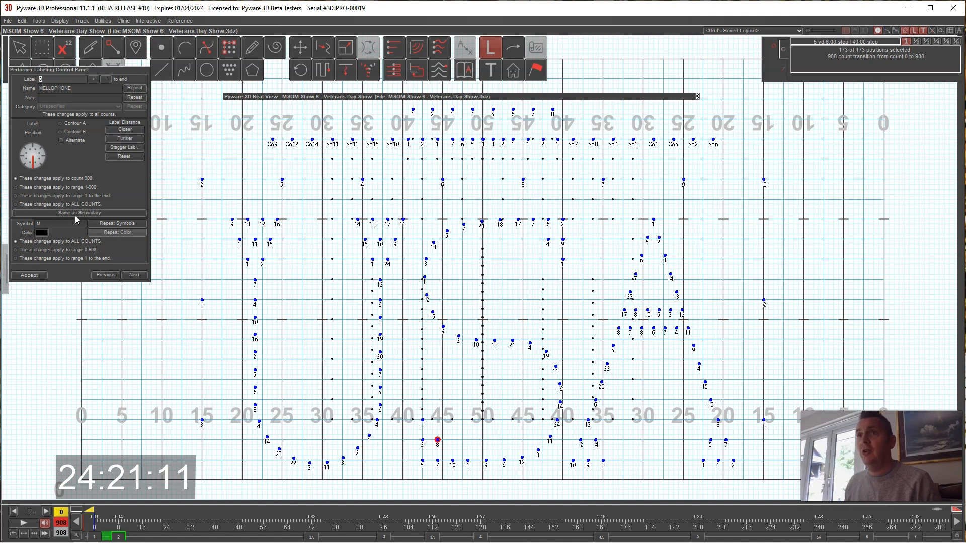
left_click(29, 275)
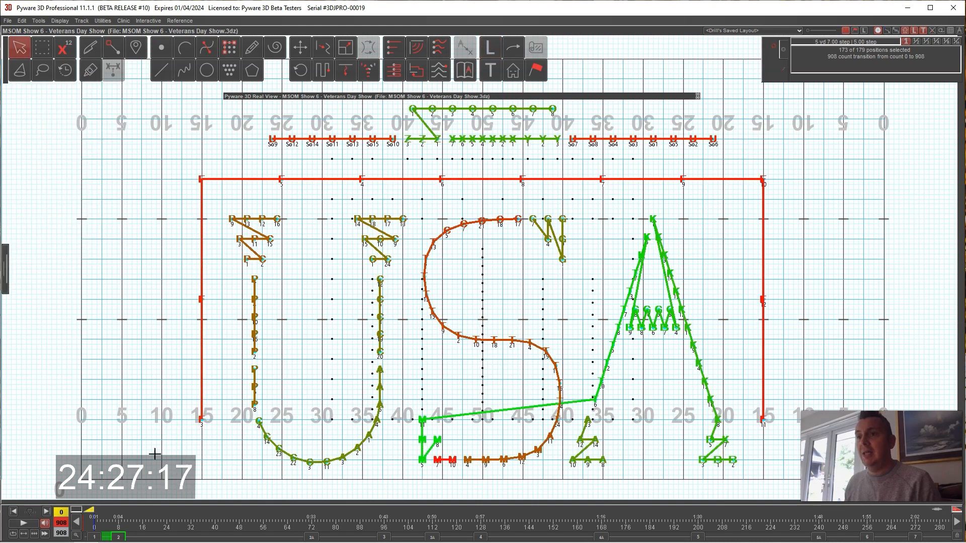
Step: Return to count 0, clear the selection, and scrub through the drill to count 683 to review the forms and labels
left_click(95, 537)
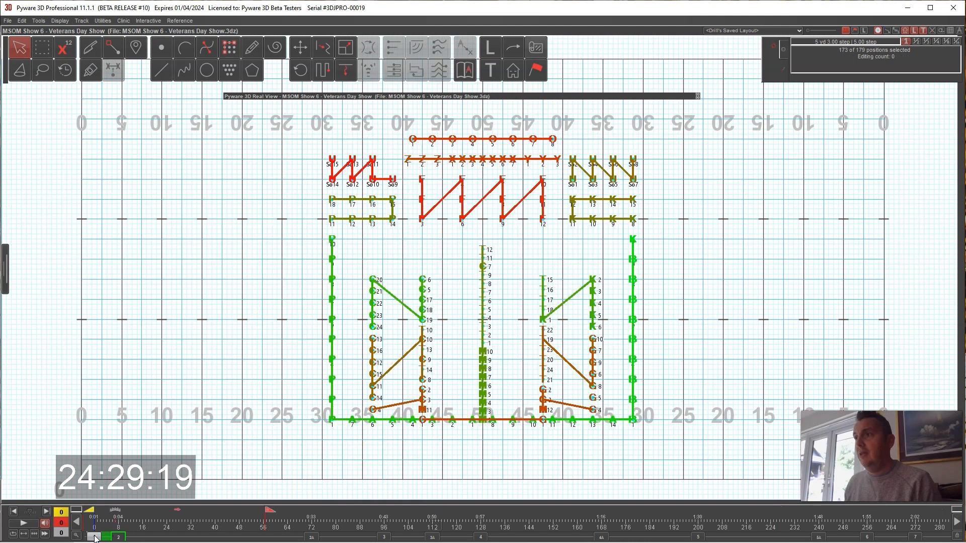
left_click(236, 422)
mouse_move(97, 513)
left_mouse_down()
mouse_move(498, 534)
mouse_move(915, 535)
left_mouse_up()
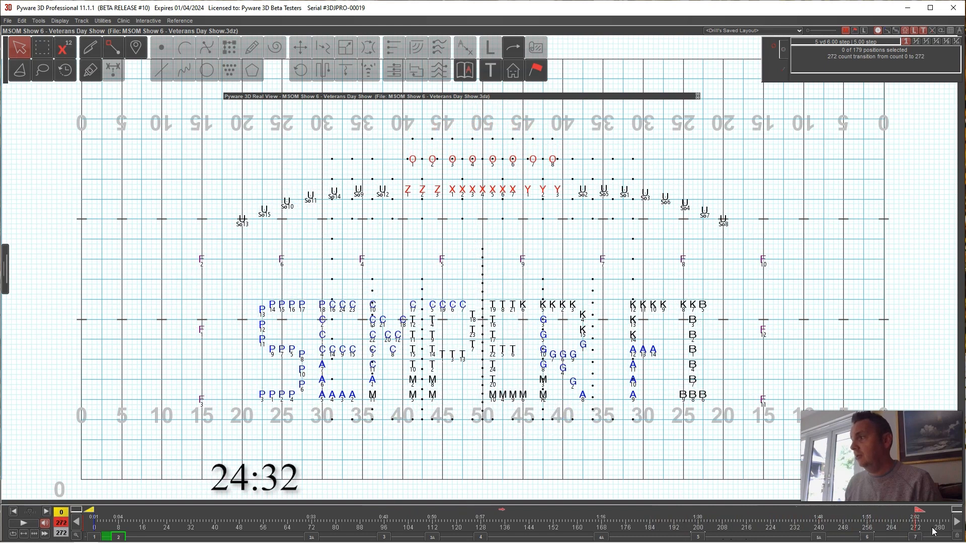
left_click(956, 522)
left_click_drag(222, 518, 748, 539)
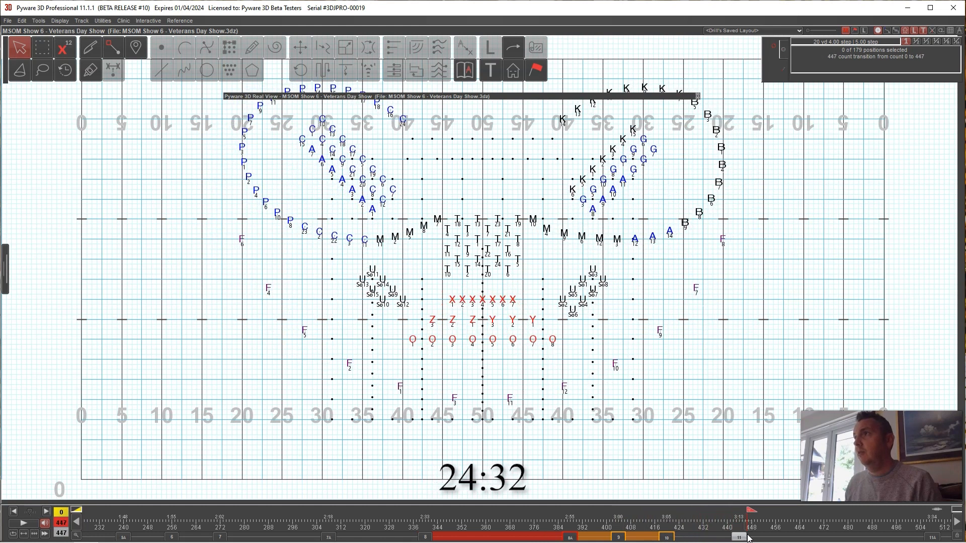
left_click(955, 527)
left_click_drag(215, 517, 391, 536)
left_click_drag(472, 533, 633, 539)
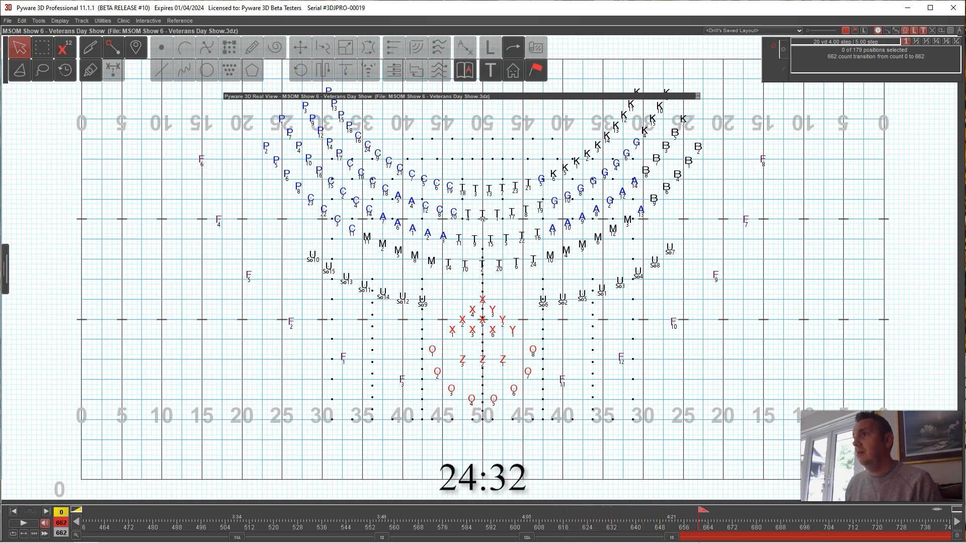
left_click(957, 525)
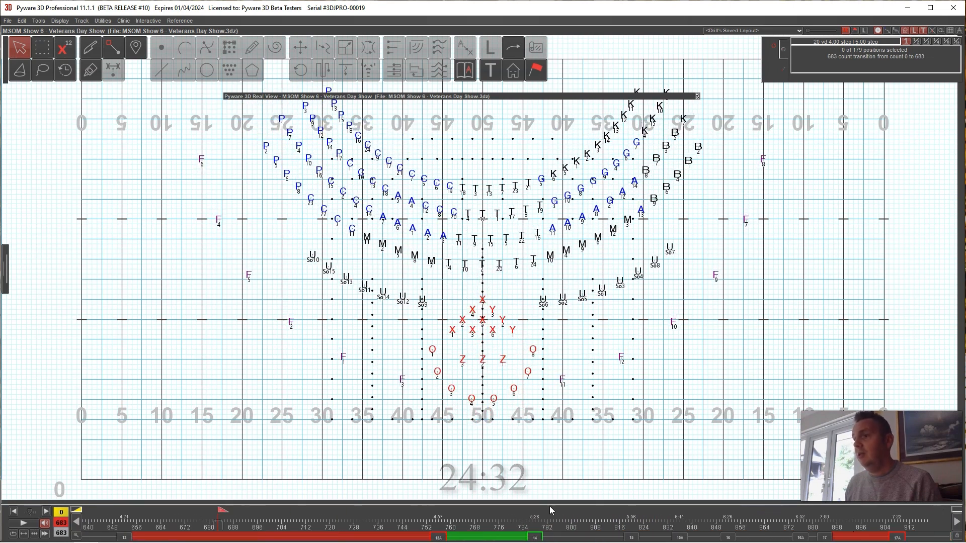